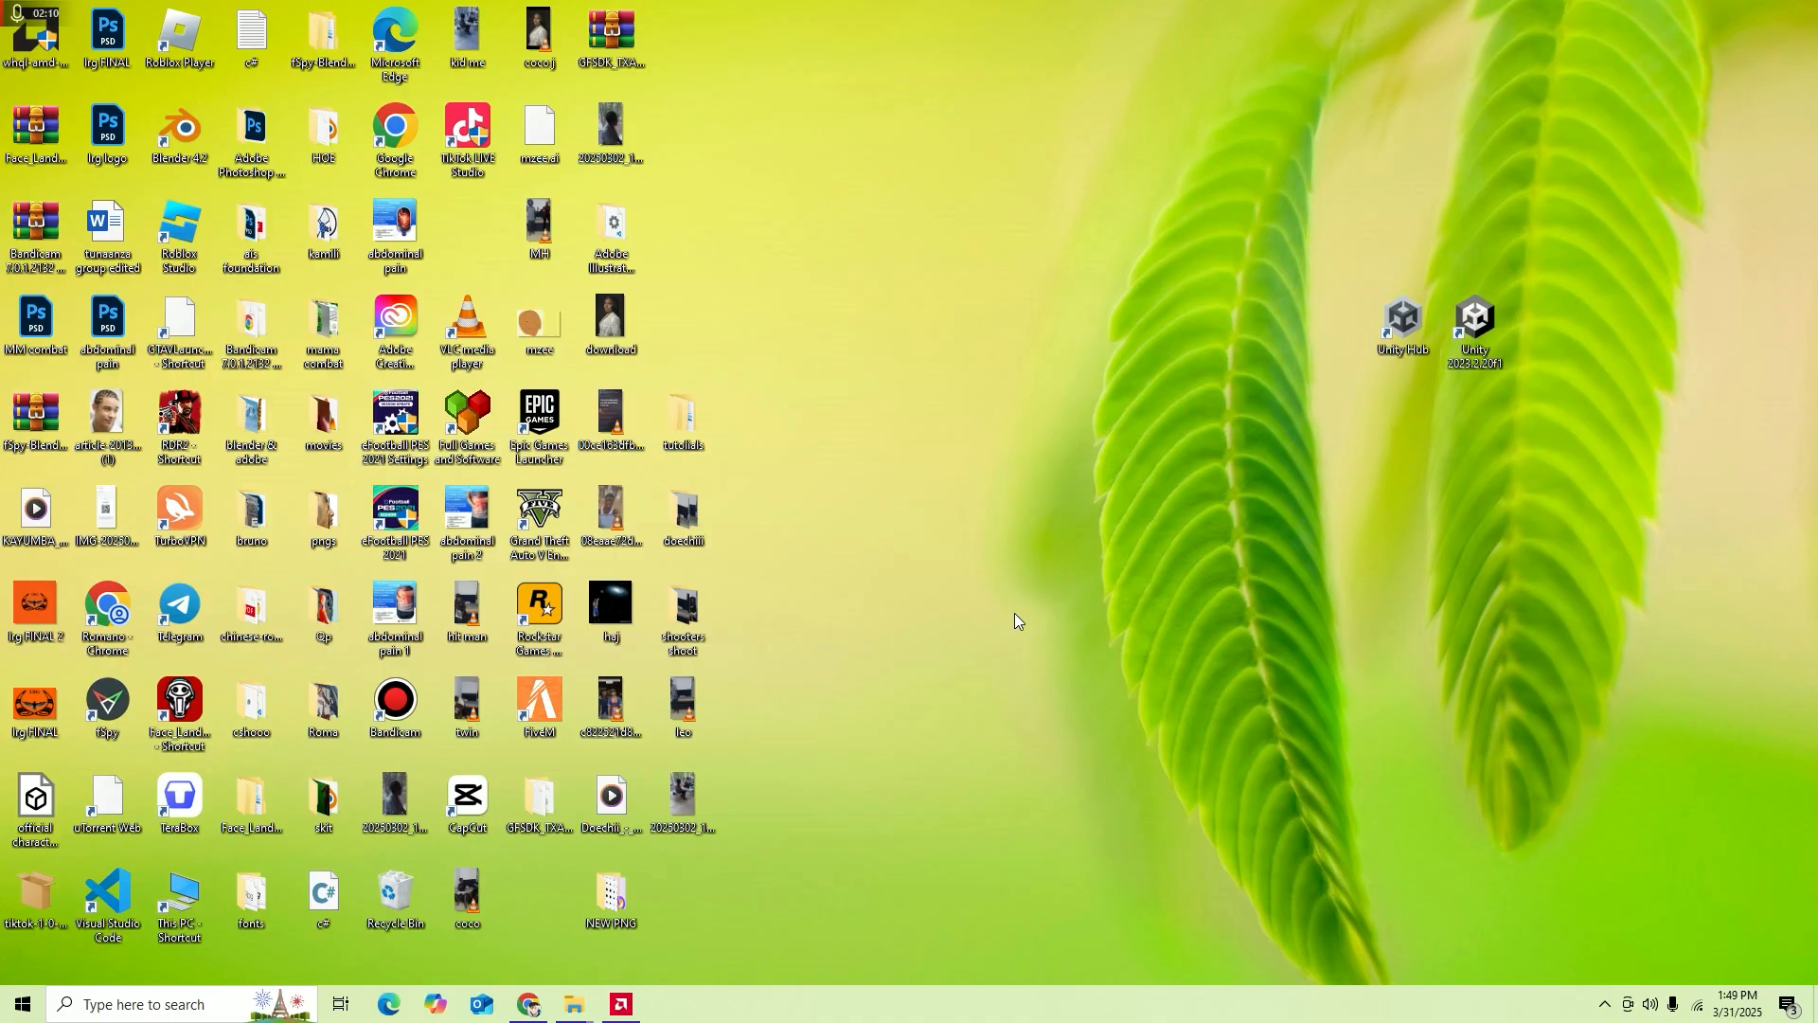
{"action": "right_click", "coordinate": [919, 345]}
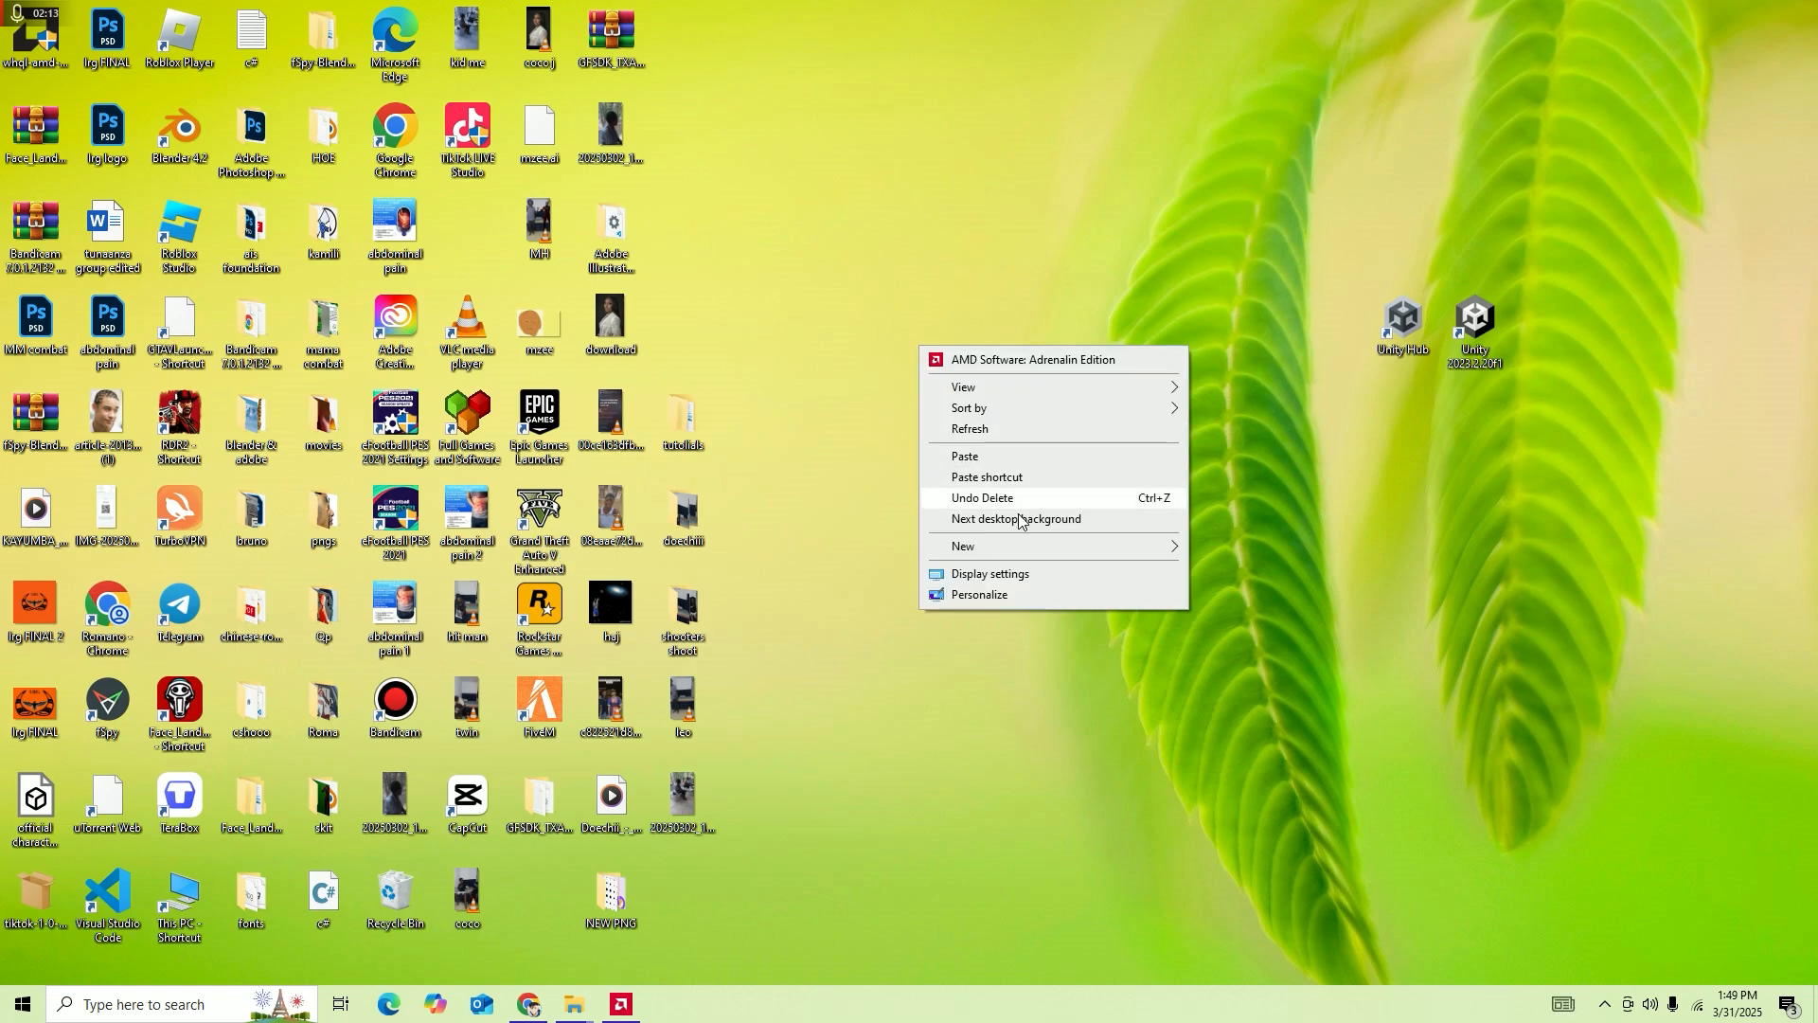
{"action": "left_click", "coordinate": [1034, 703]}
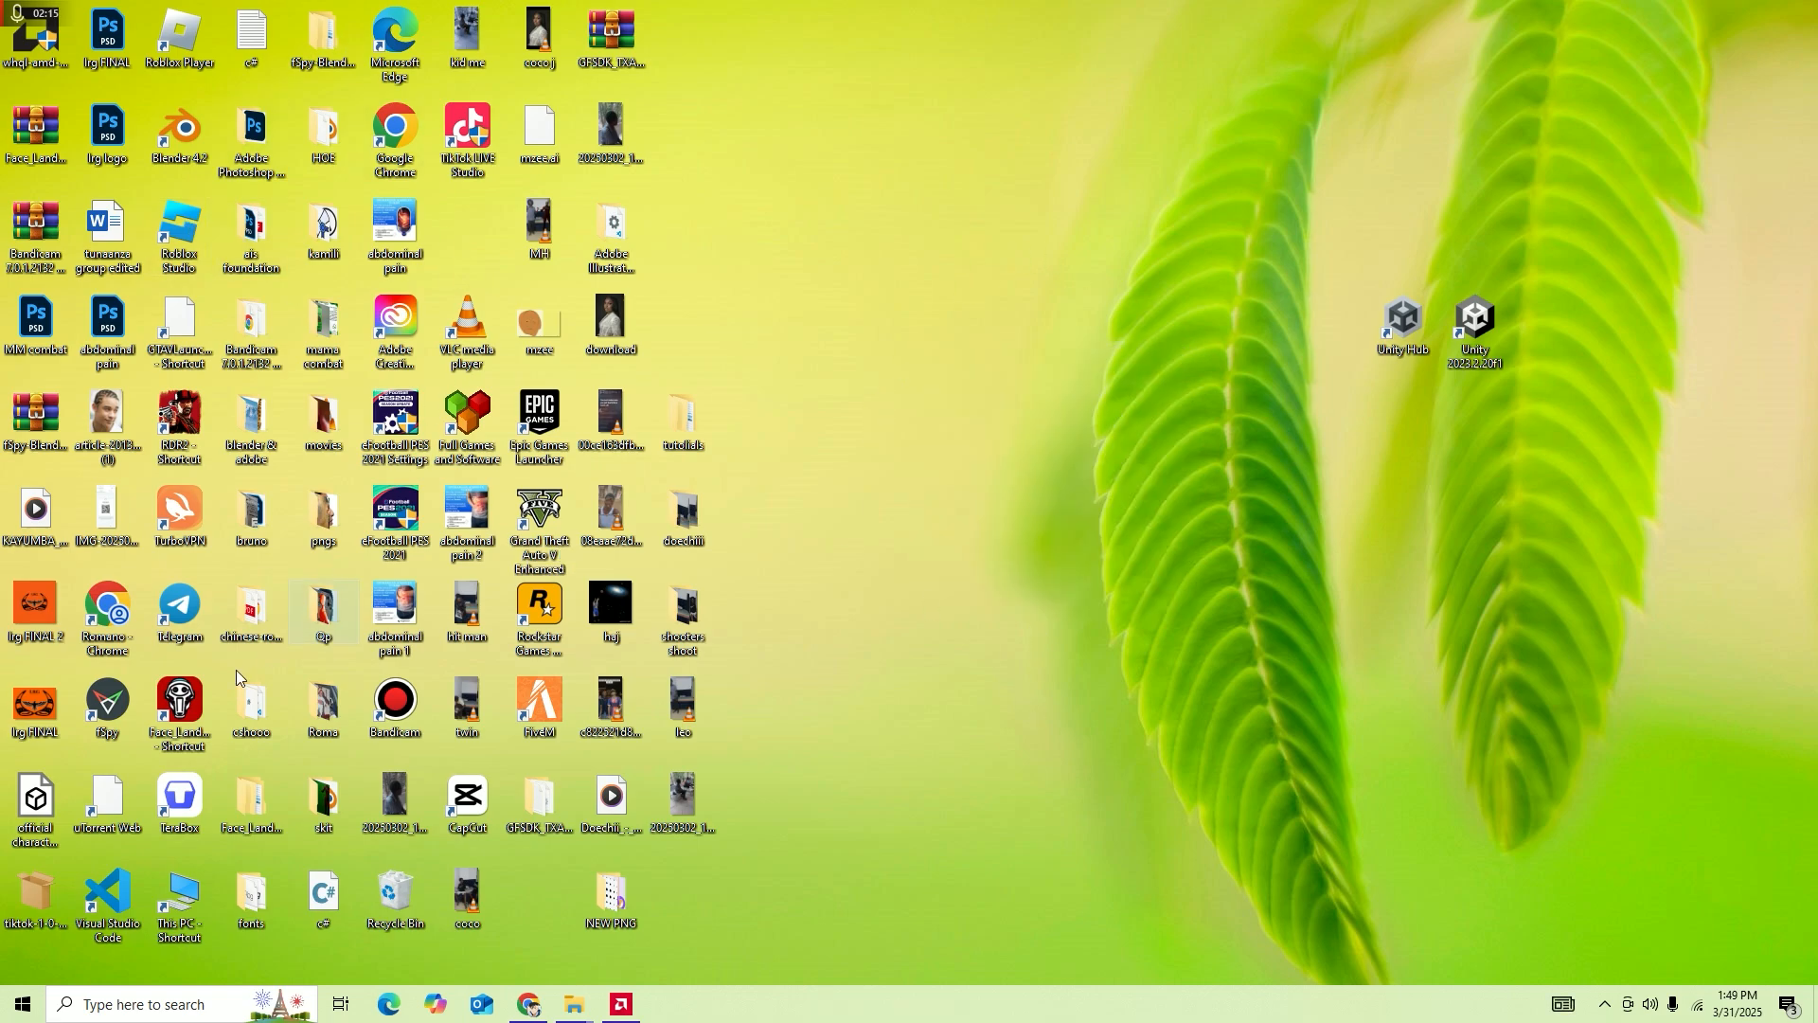
{"action": "right_click", "coordinate": [189, 909]}
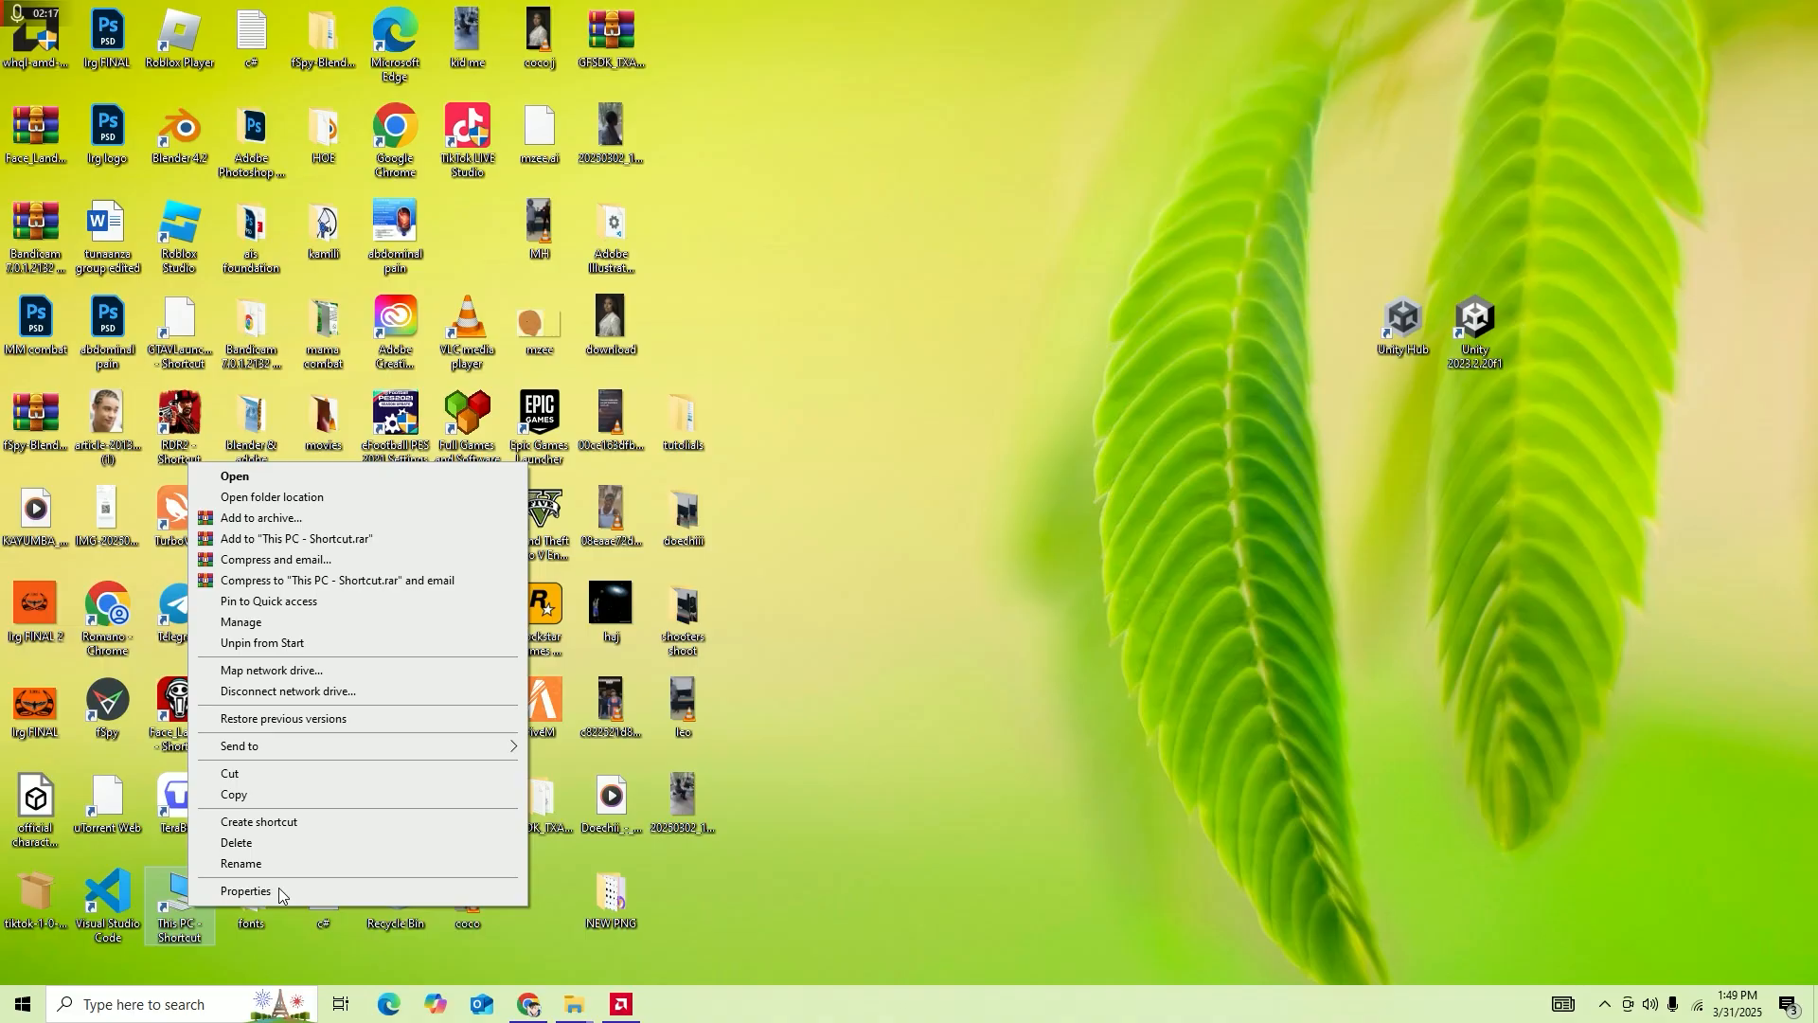
{"action": "left_click", "coordinate": [239, 892]}
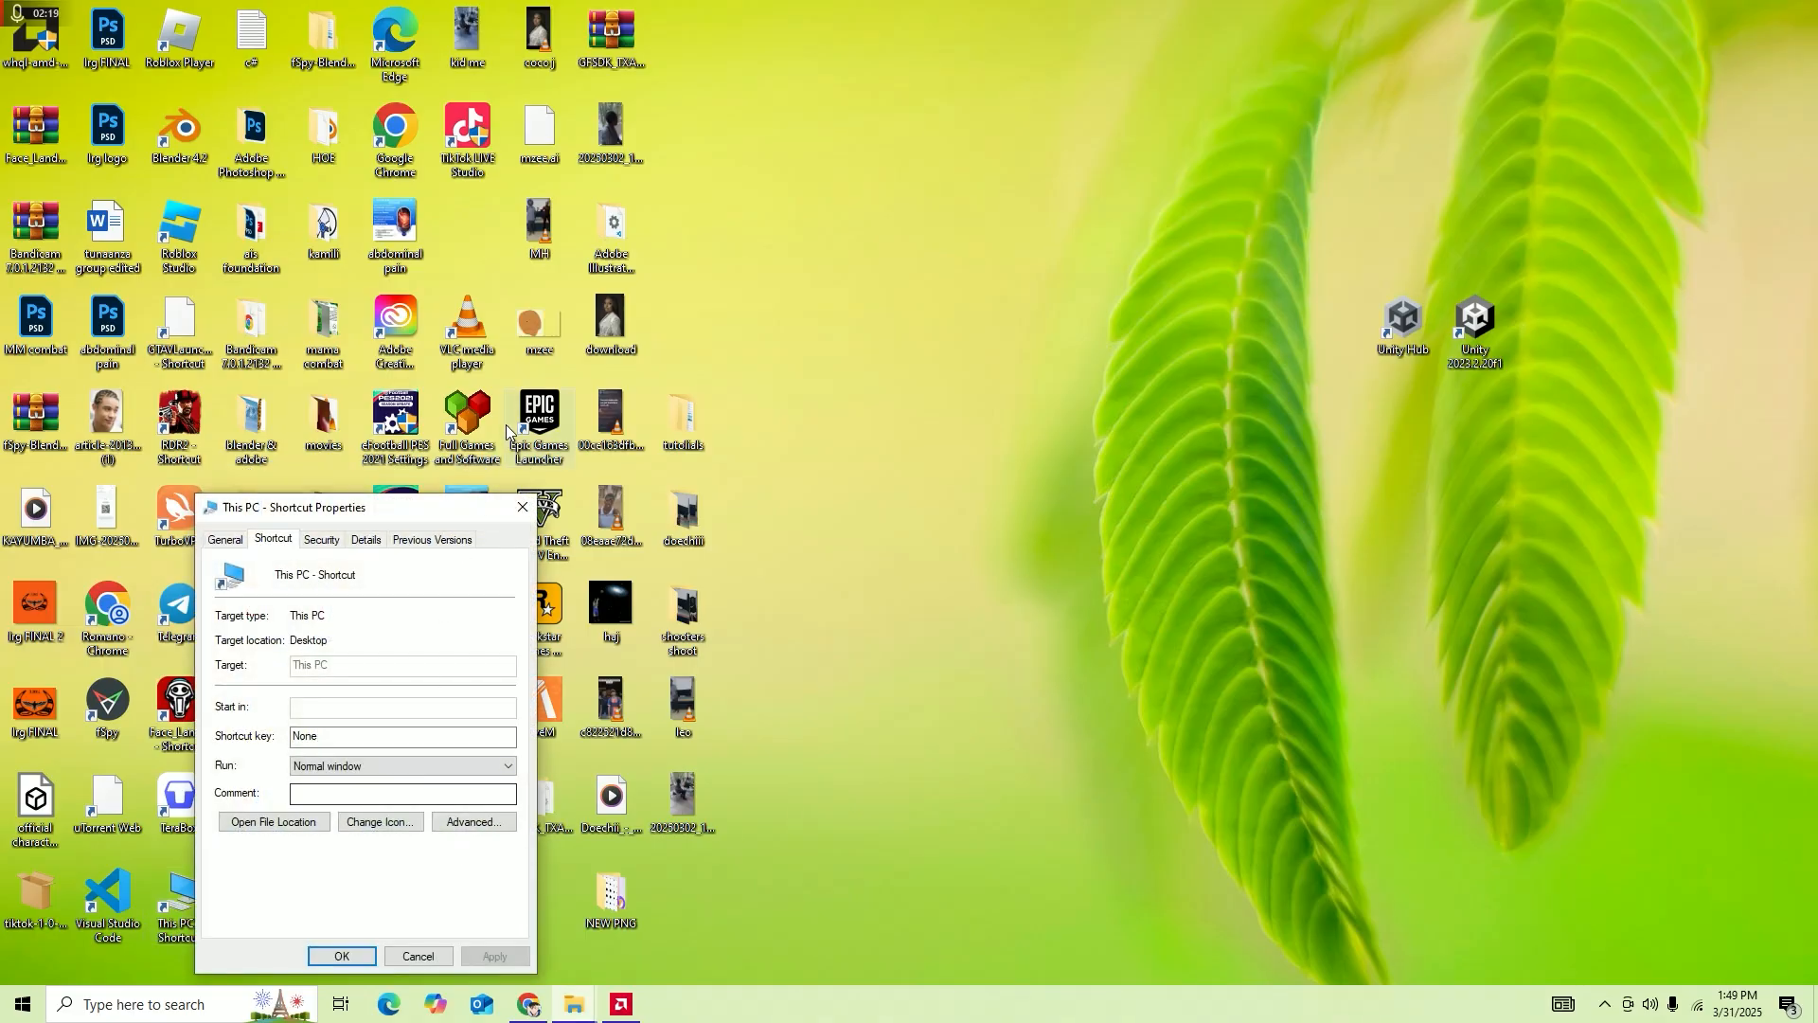
{"action": "left_click", "coordinate": [523, 506]}
Open the system properties of This PC and examine the RAM, processor, graphics card, storage and system type specifications.
{"action": "double_click", "coordinate": [181, 890]}
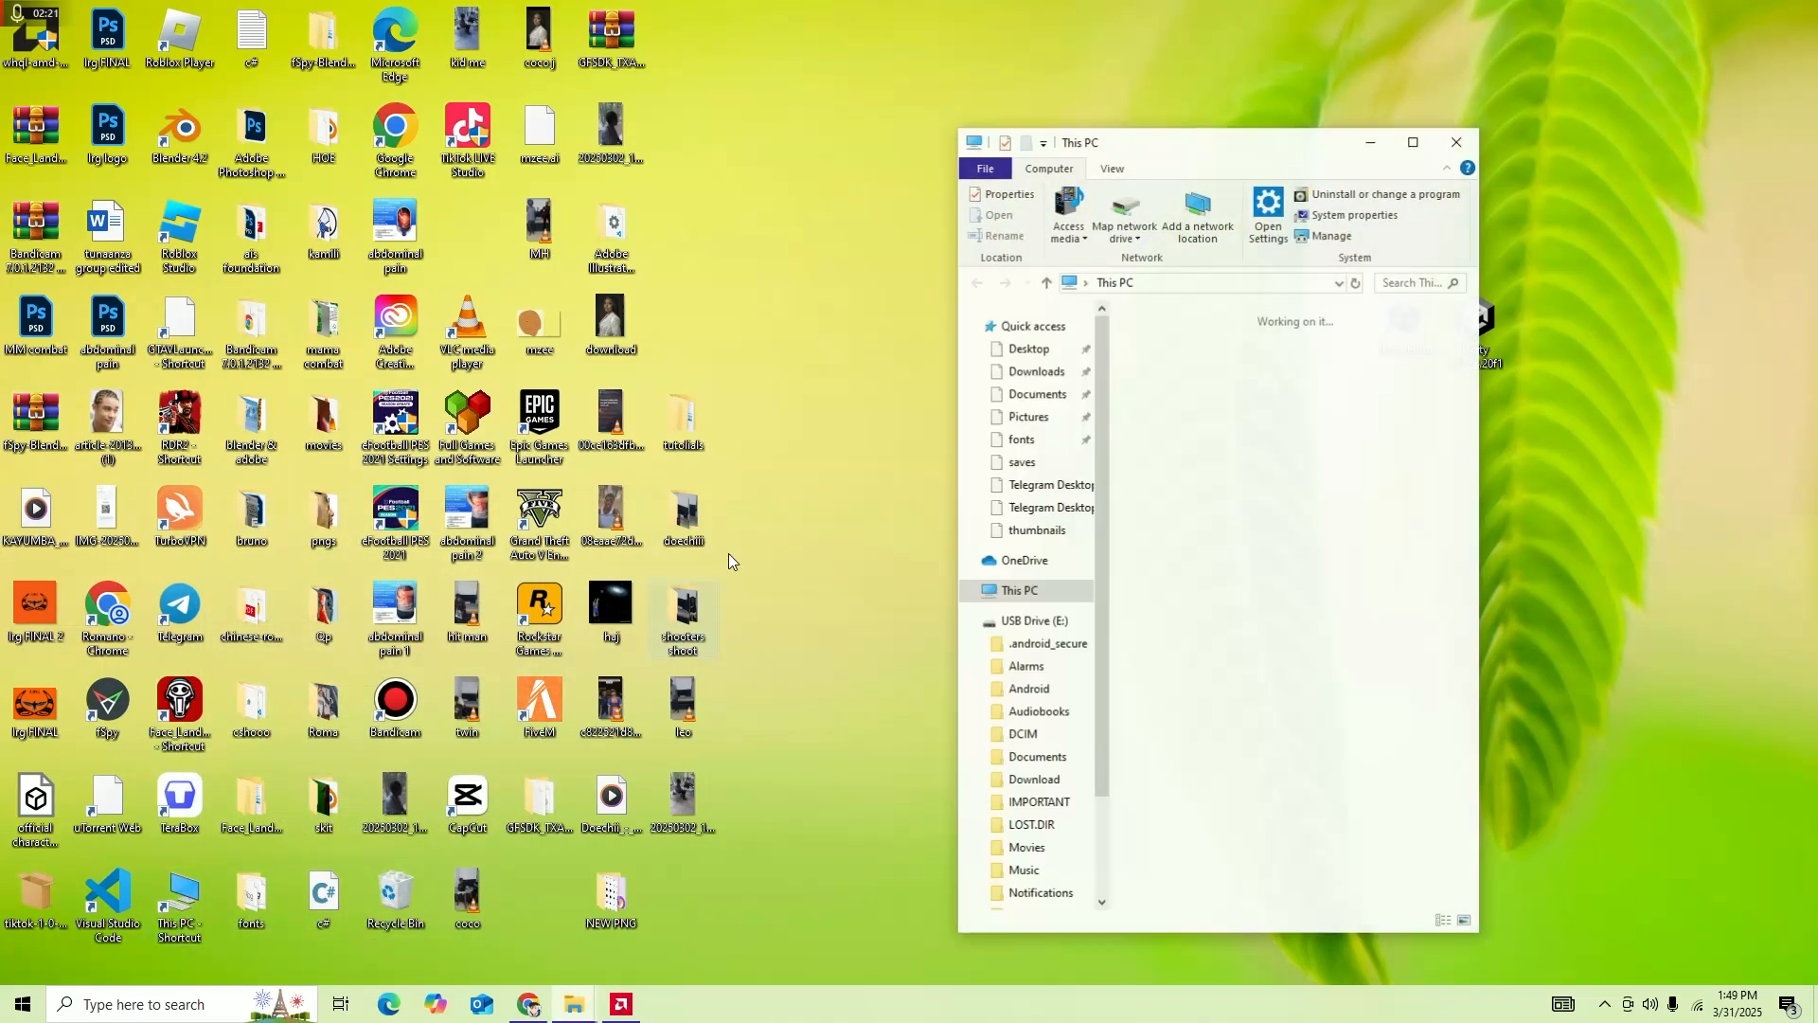
{"action": "right_click", "coordinate": [1034, 604]}
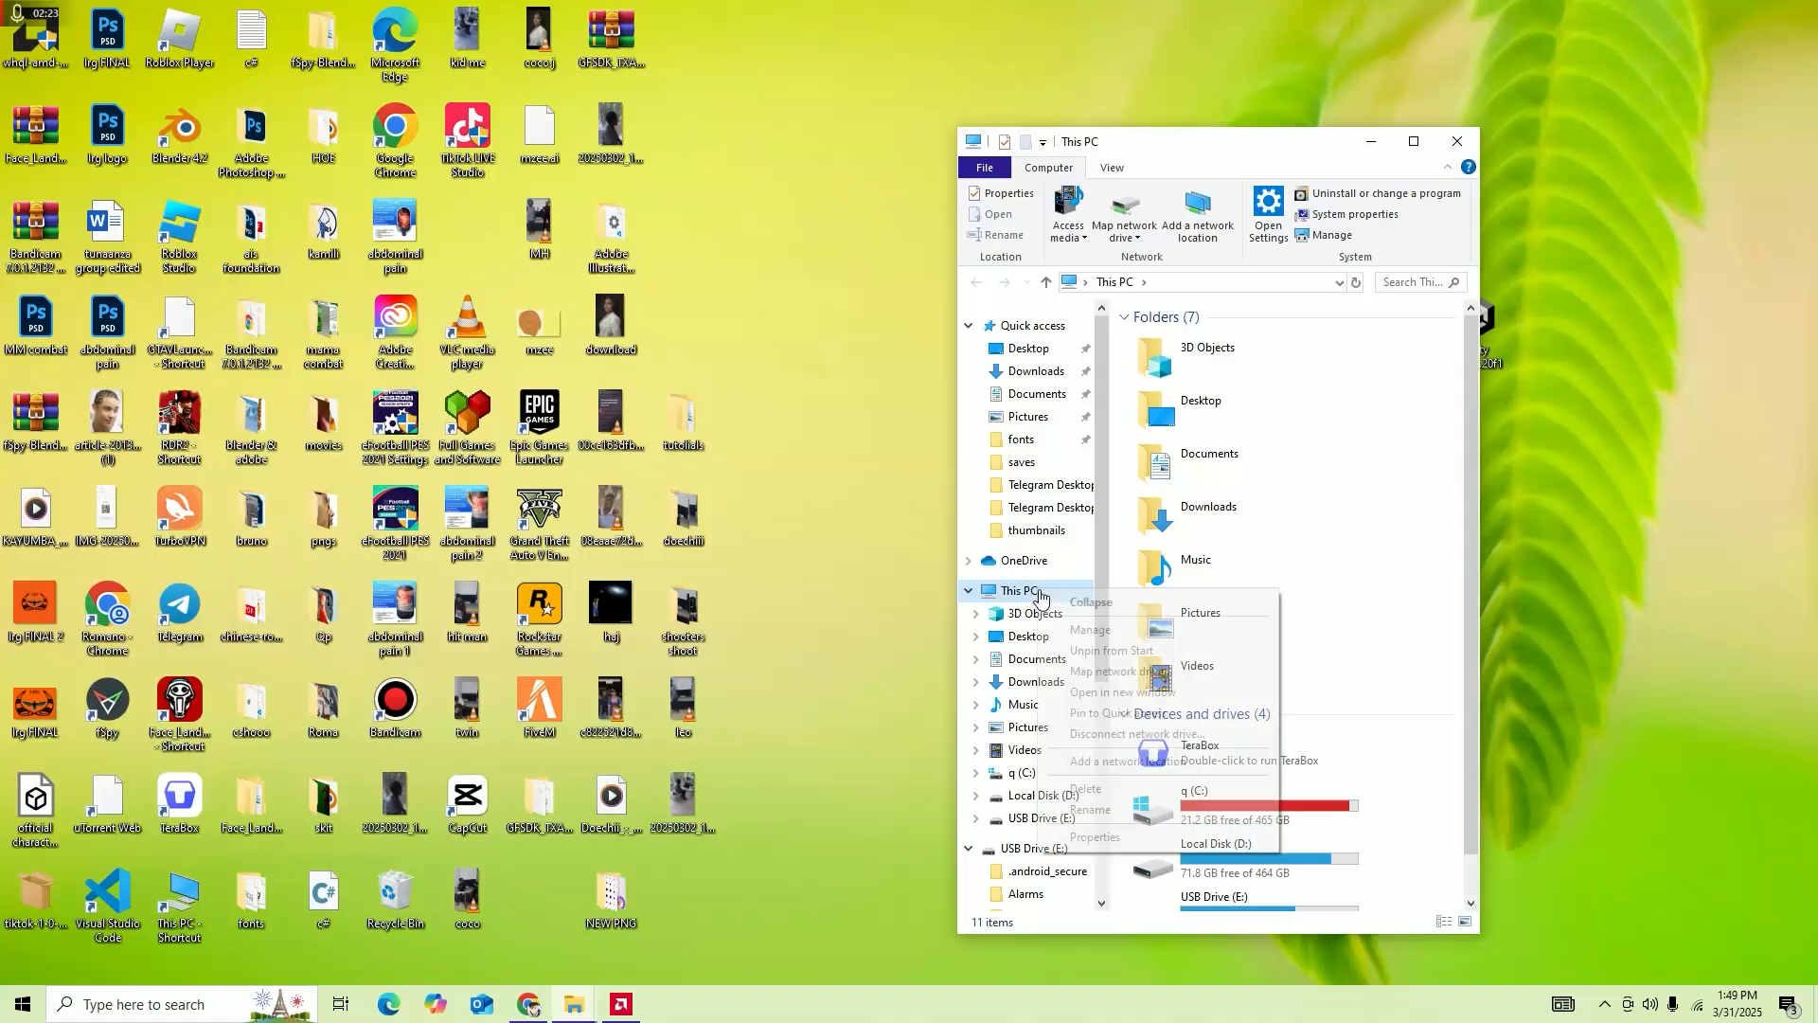
{"action": "left_click", "coordinate": [1118, 846]}
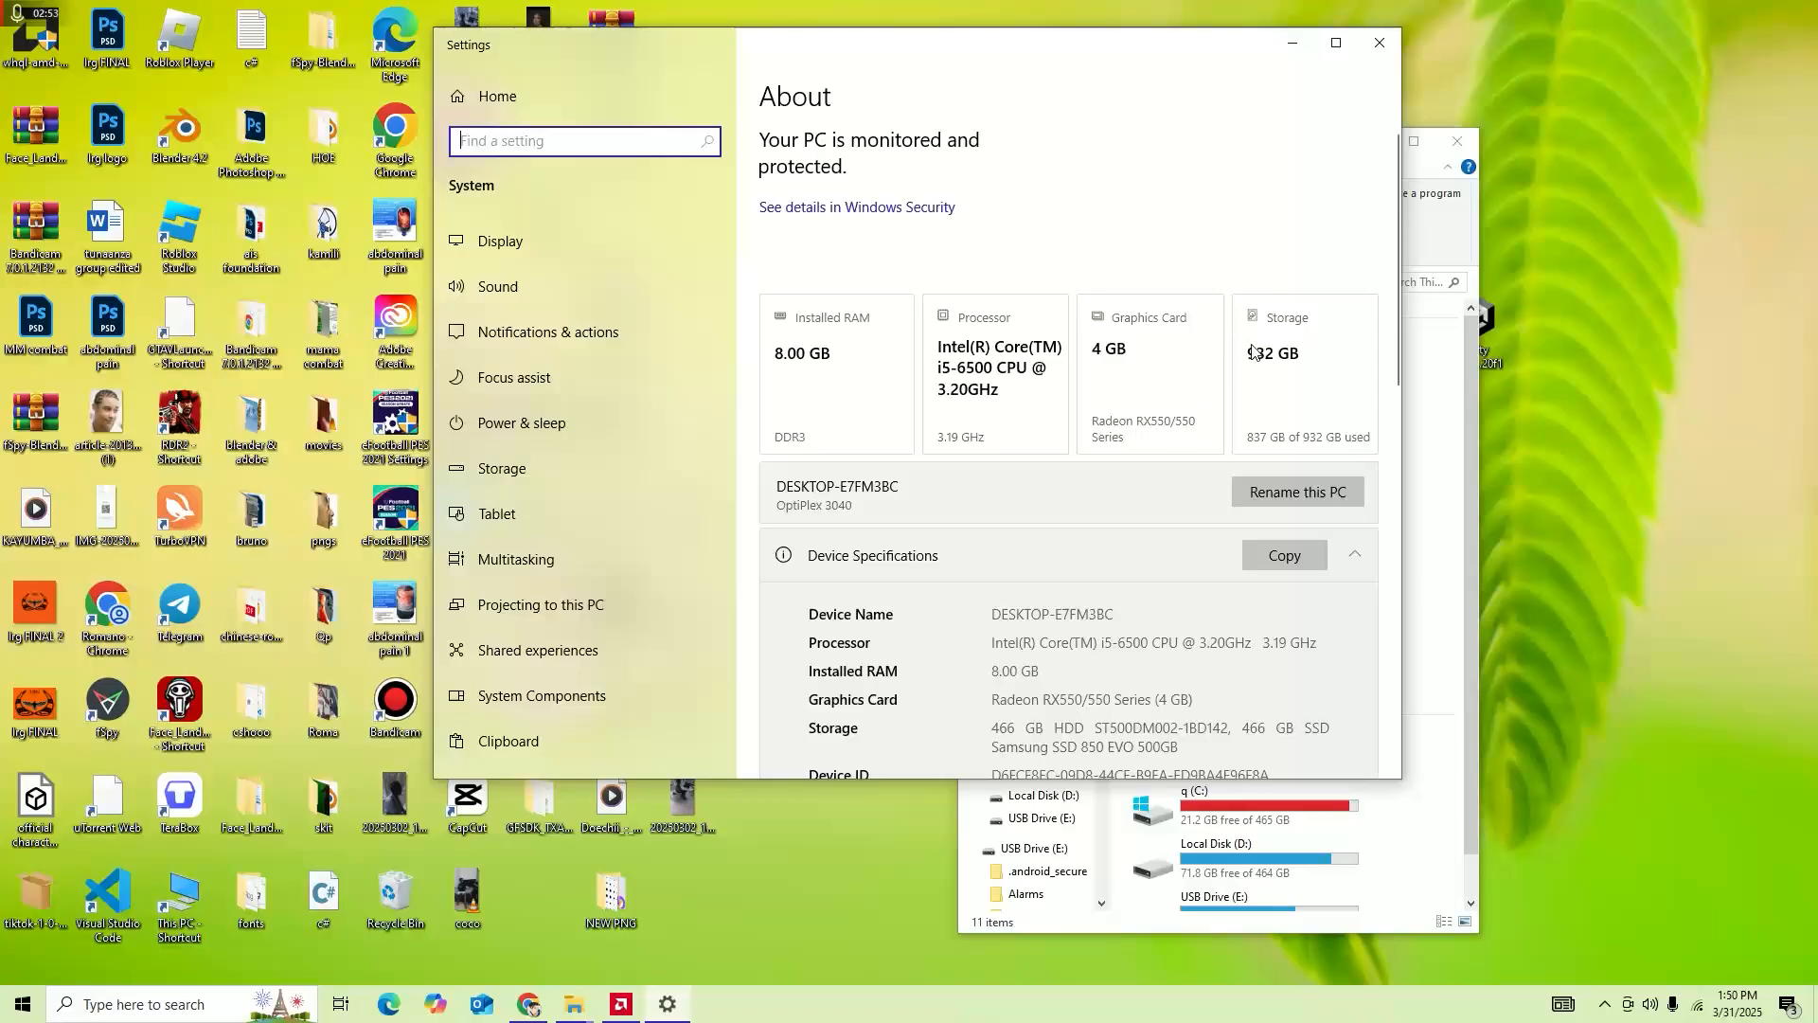
{"action": "scroll", "coordinate": [1294, 354], "scroll_direction": "down", "scroll_amount": 1}
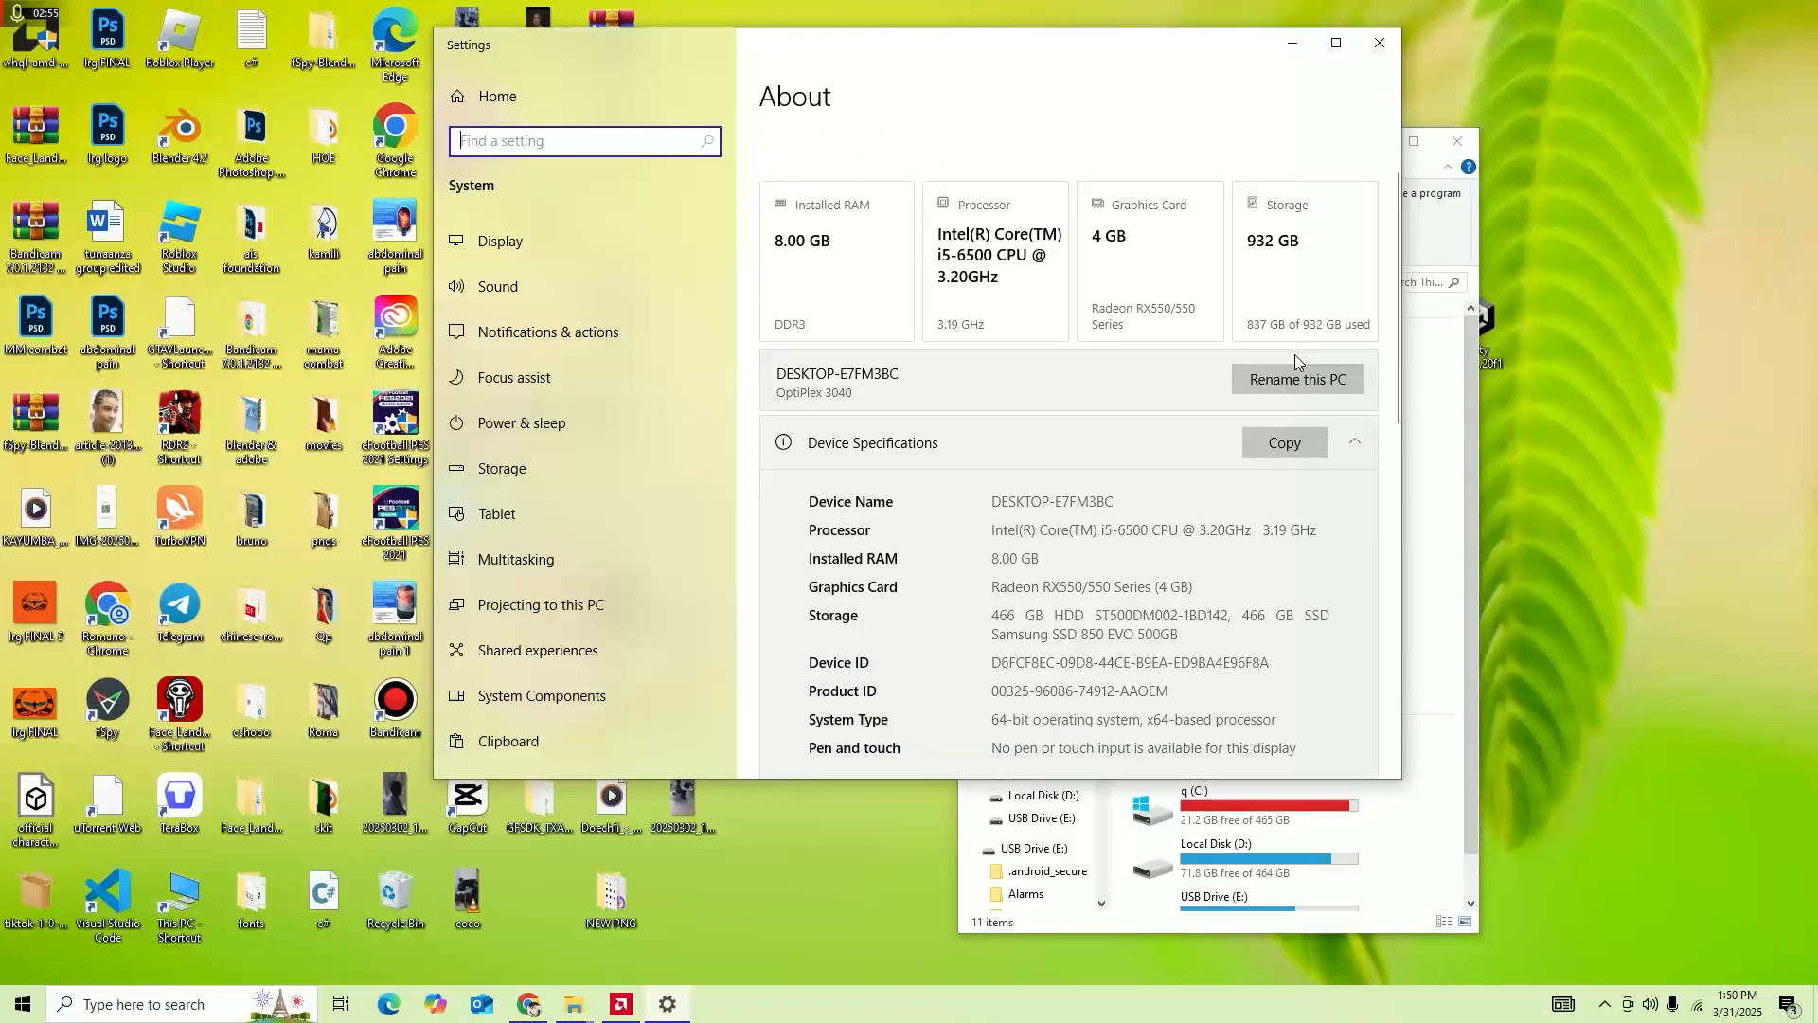
{"action": "scroll", "coordinate": [1294, 354], "scroll_direction": "up", "scroll_amount": 1}
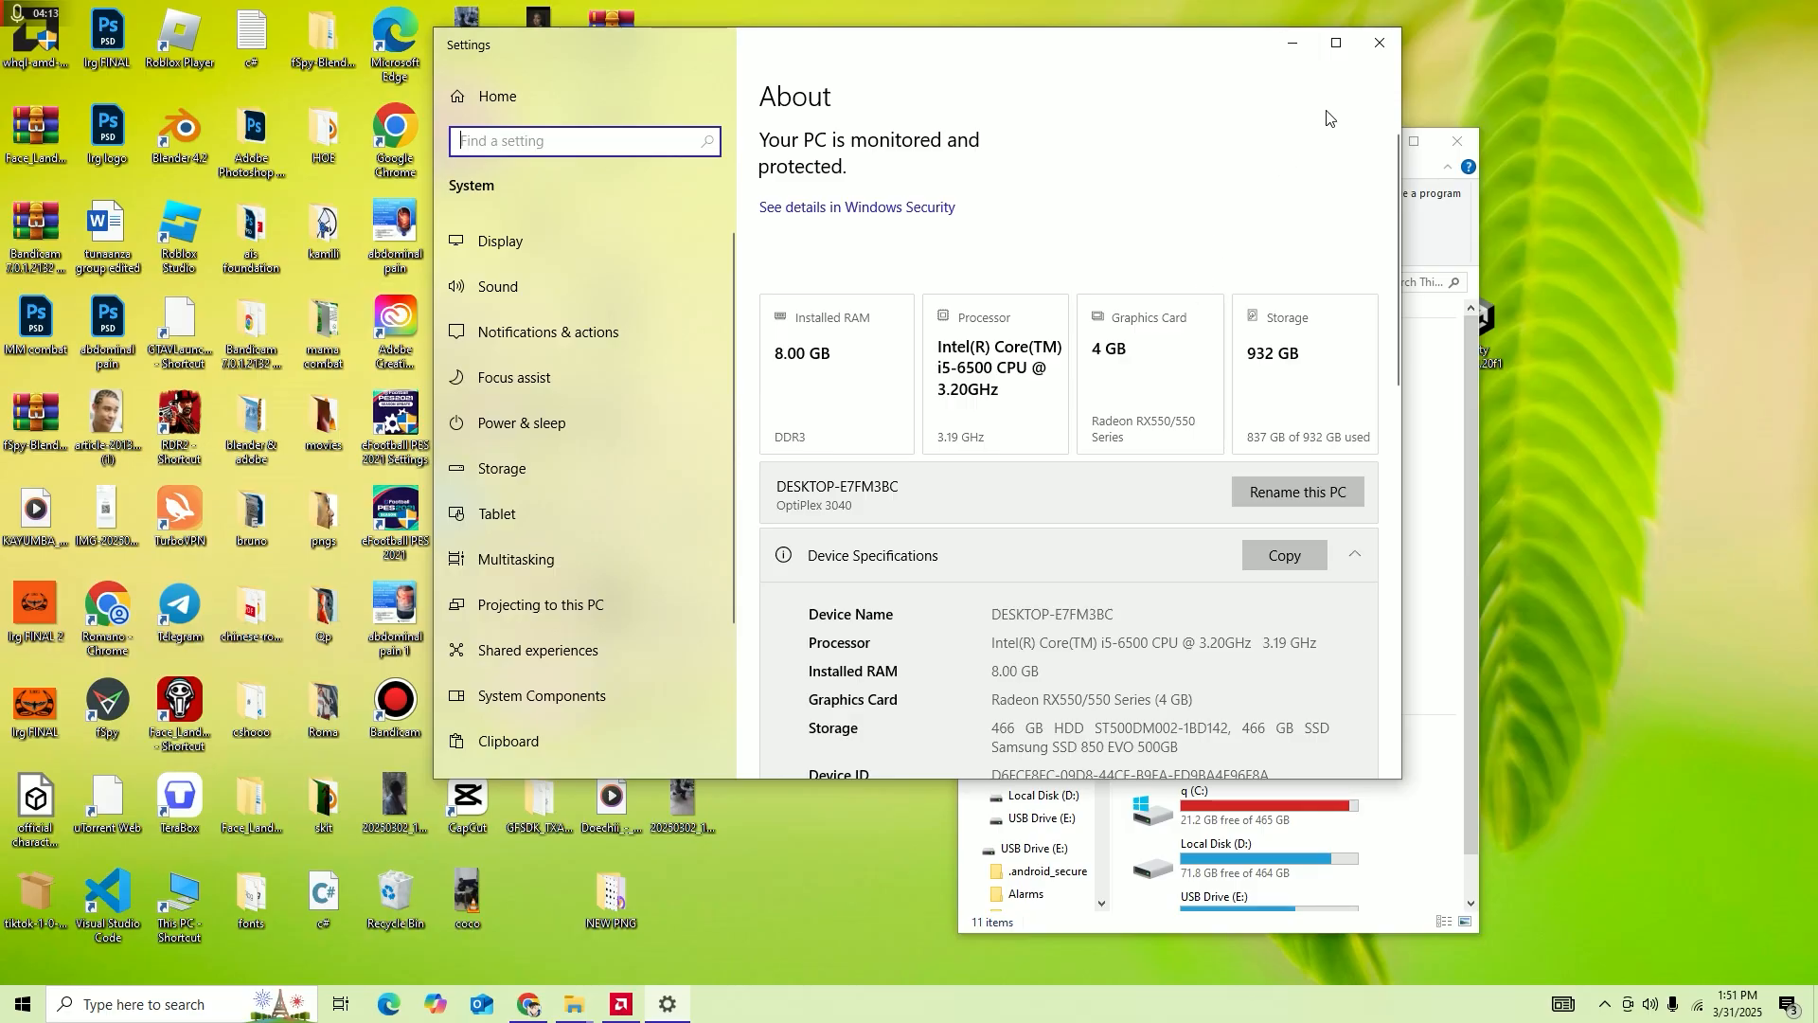
{"action": "scroll", "coordinate": [1155, 720], "scroll_direction": "down", "scroll_amount": 3}
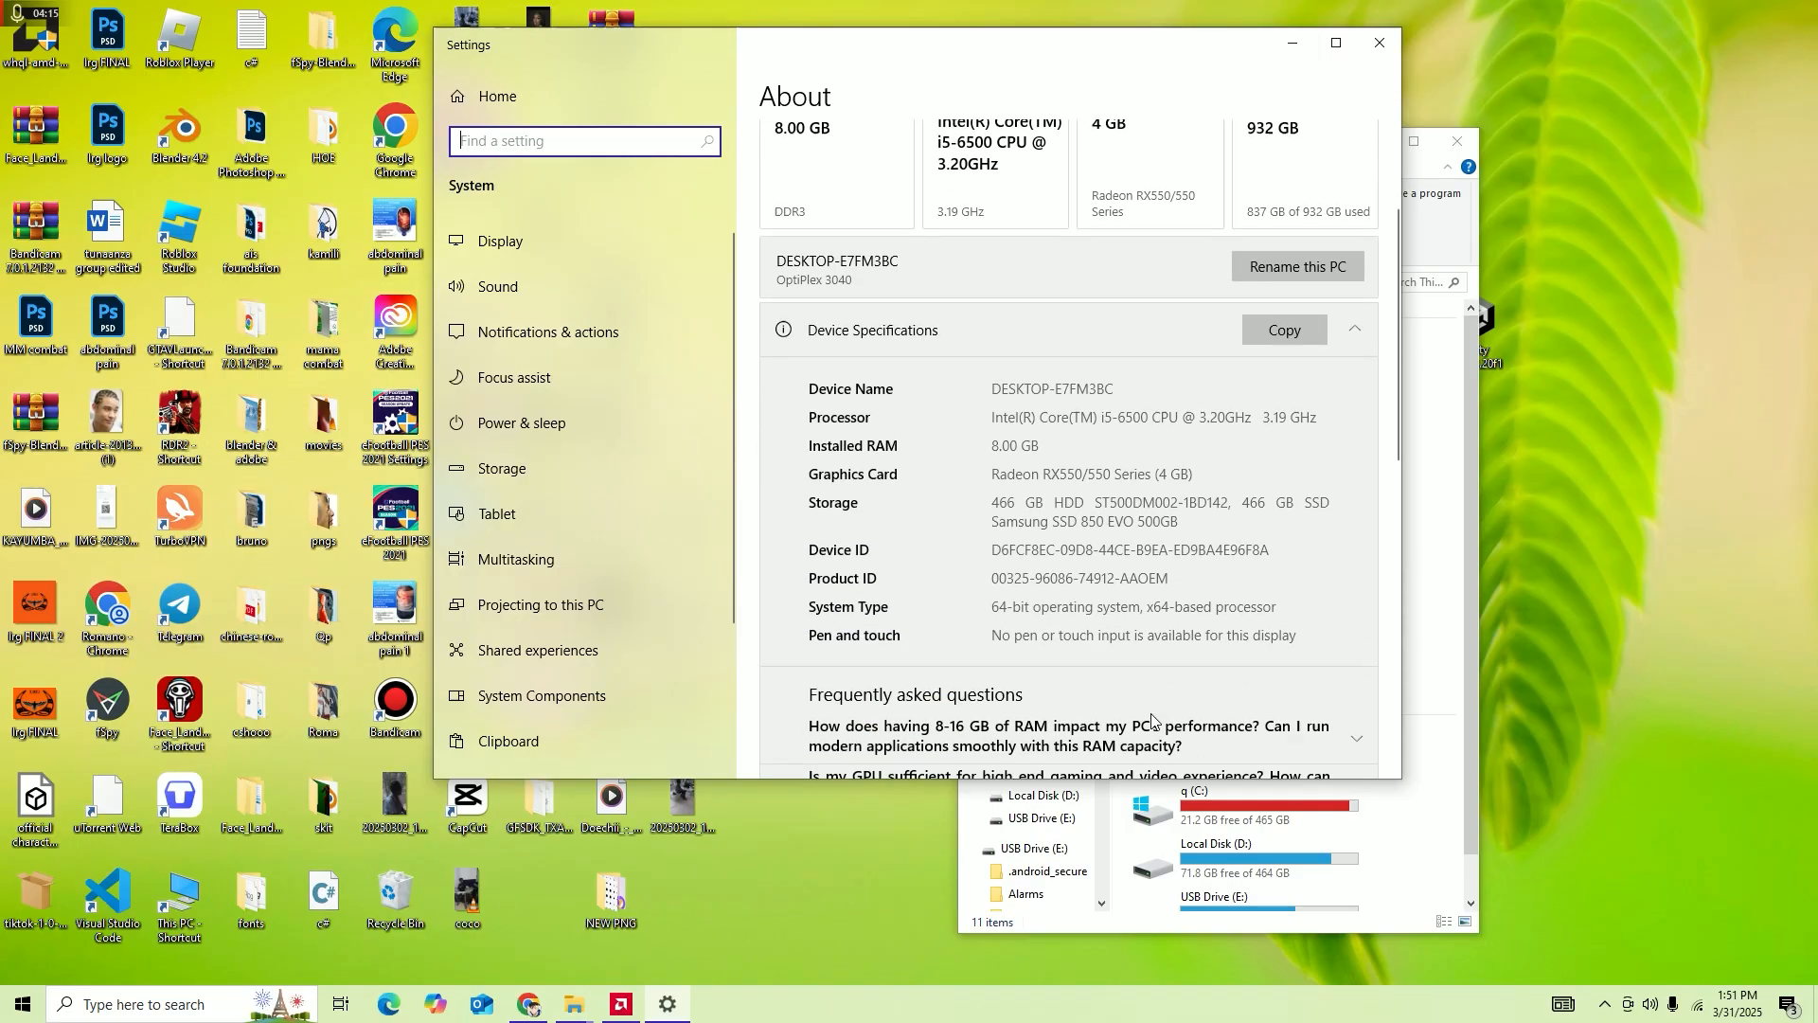
{"action": "left_click", "coordinate": [1380, 42]}
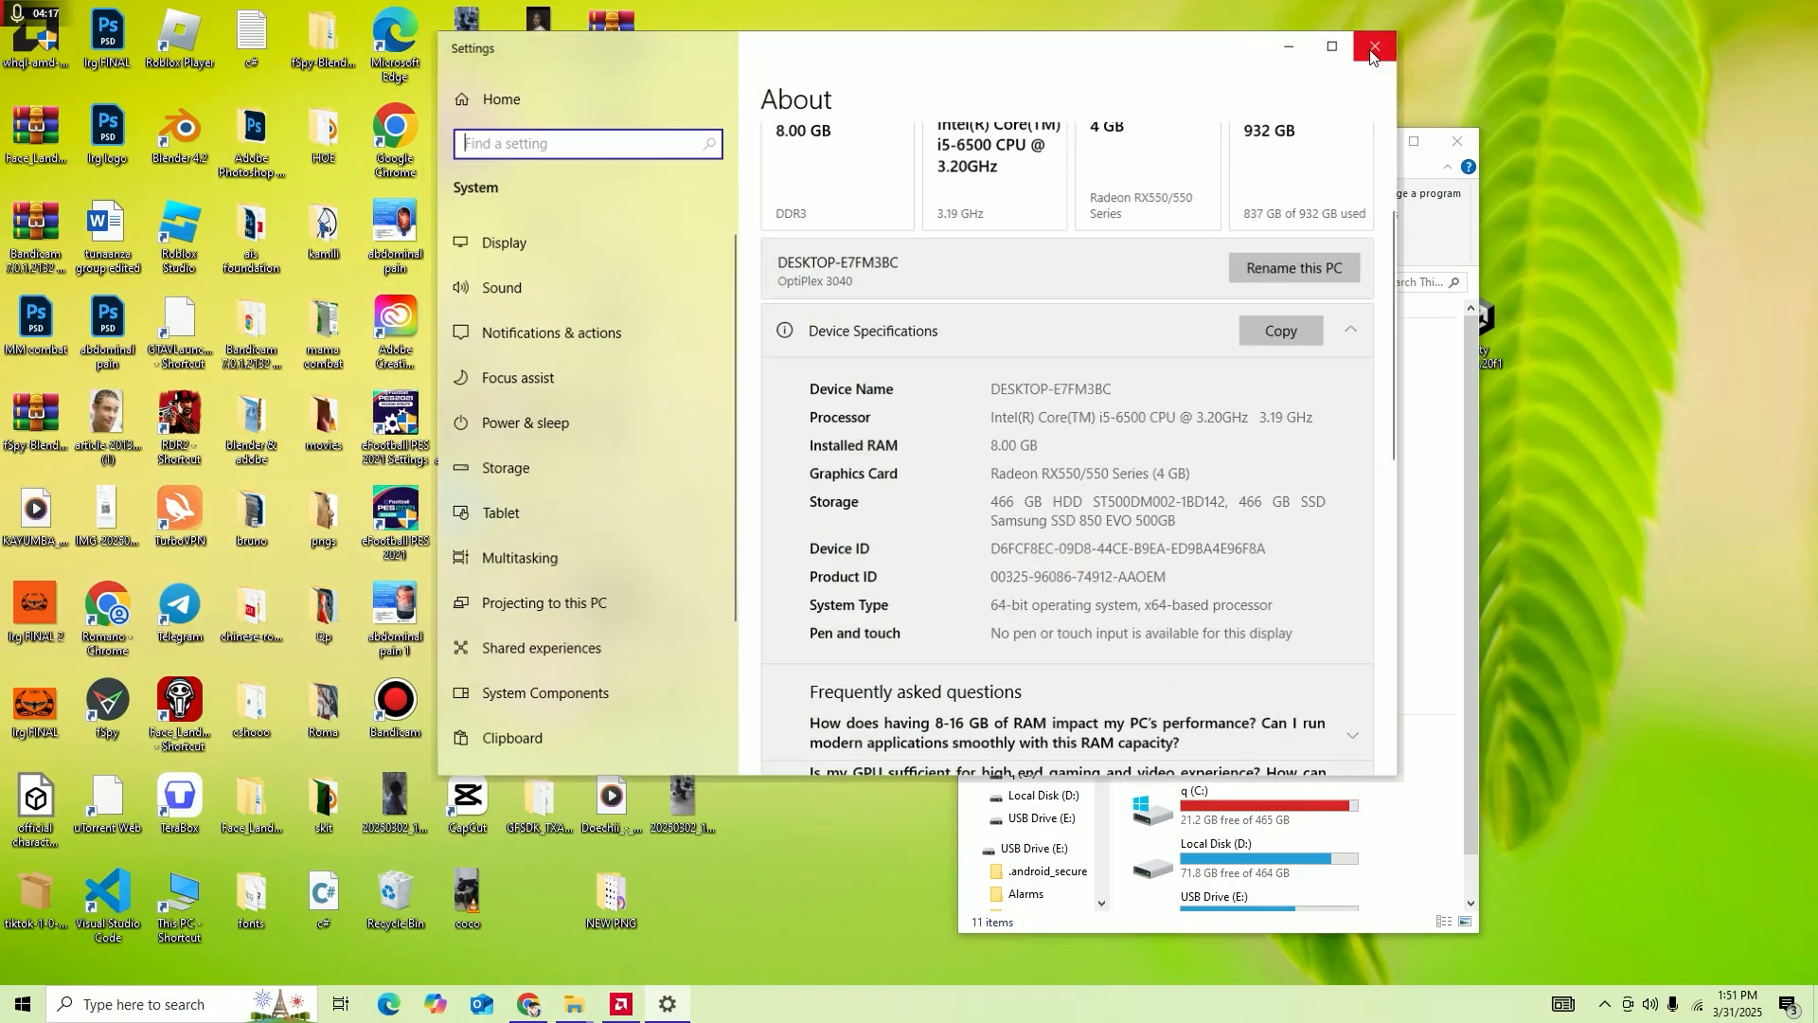
{"action": "left_click", "coordinate": [1372, 148]}
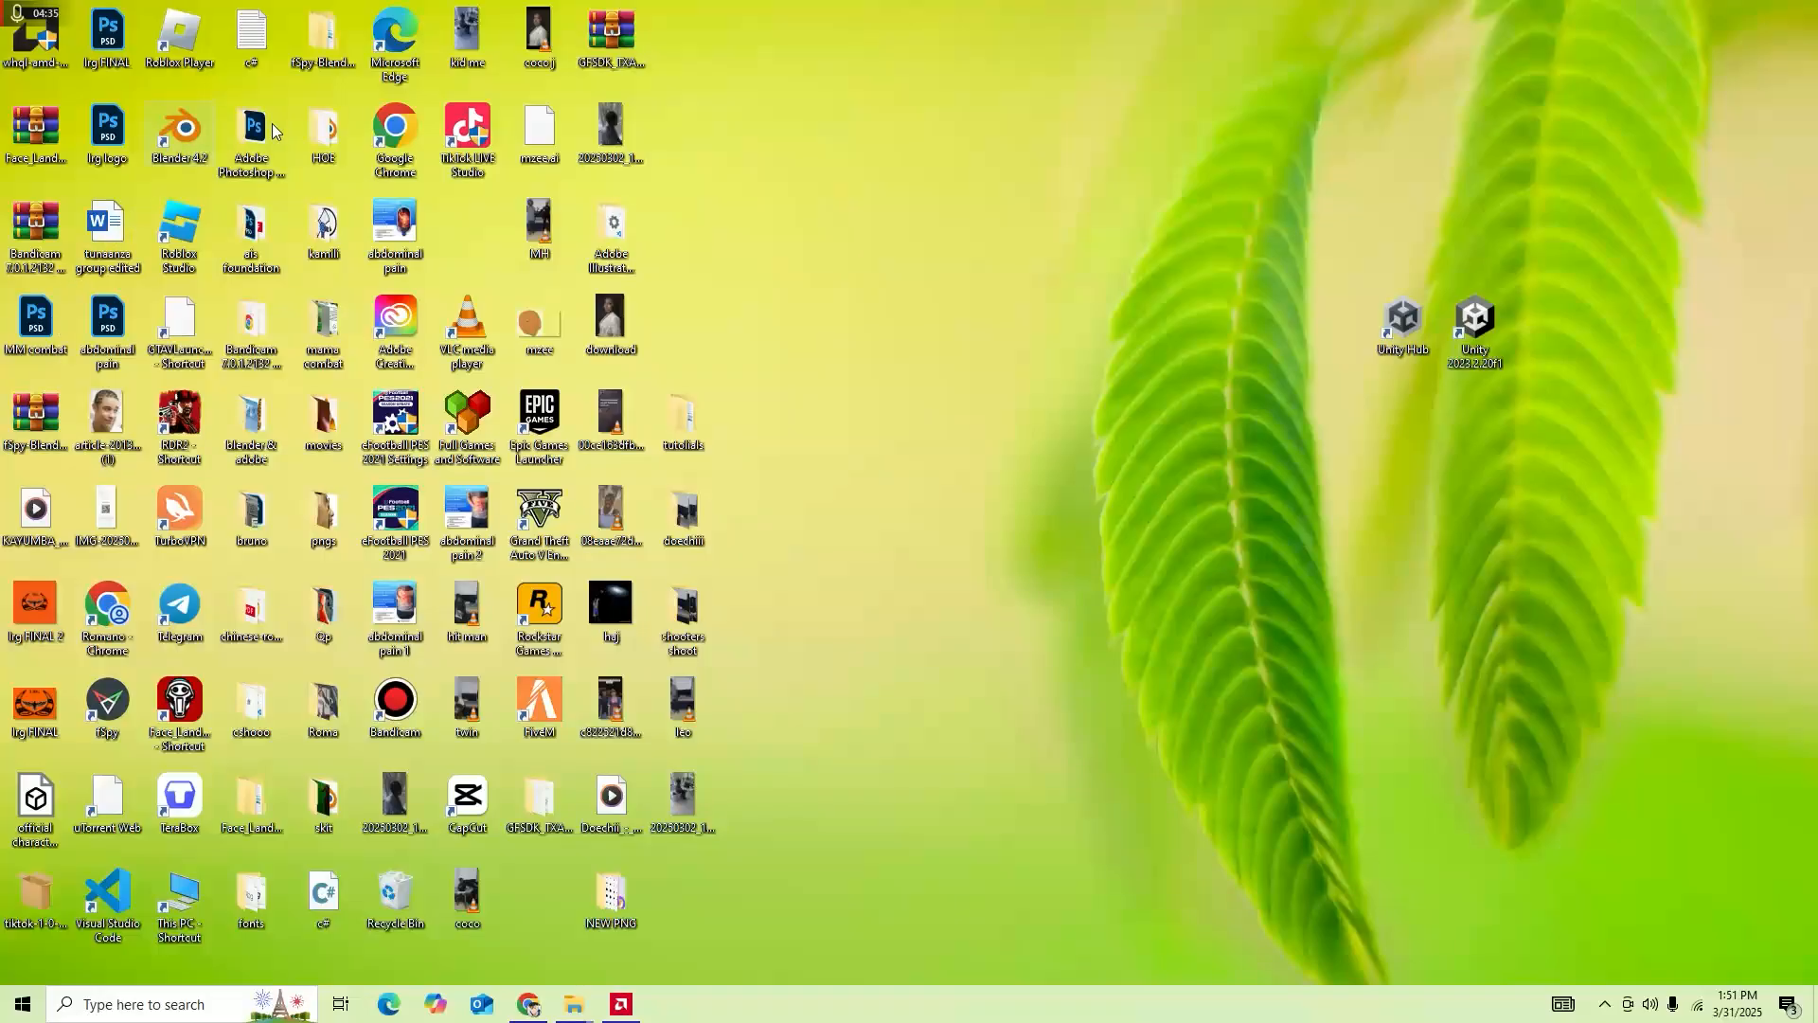
Switch to Google Chrome with the user profile and close the Visual Studio Code icon page.
{"action": "double_click", "coordinate": [392, 132]}
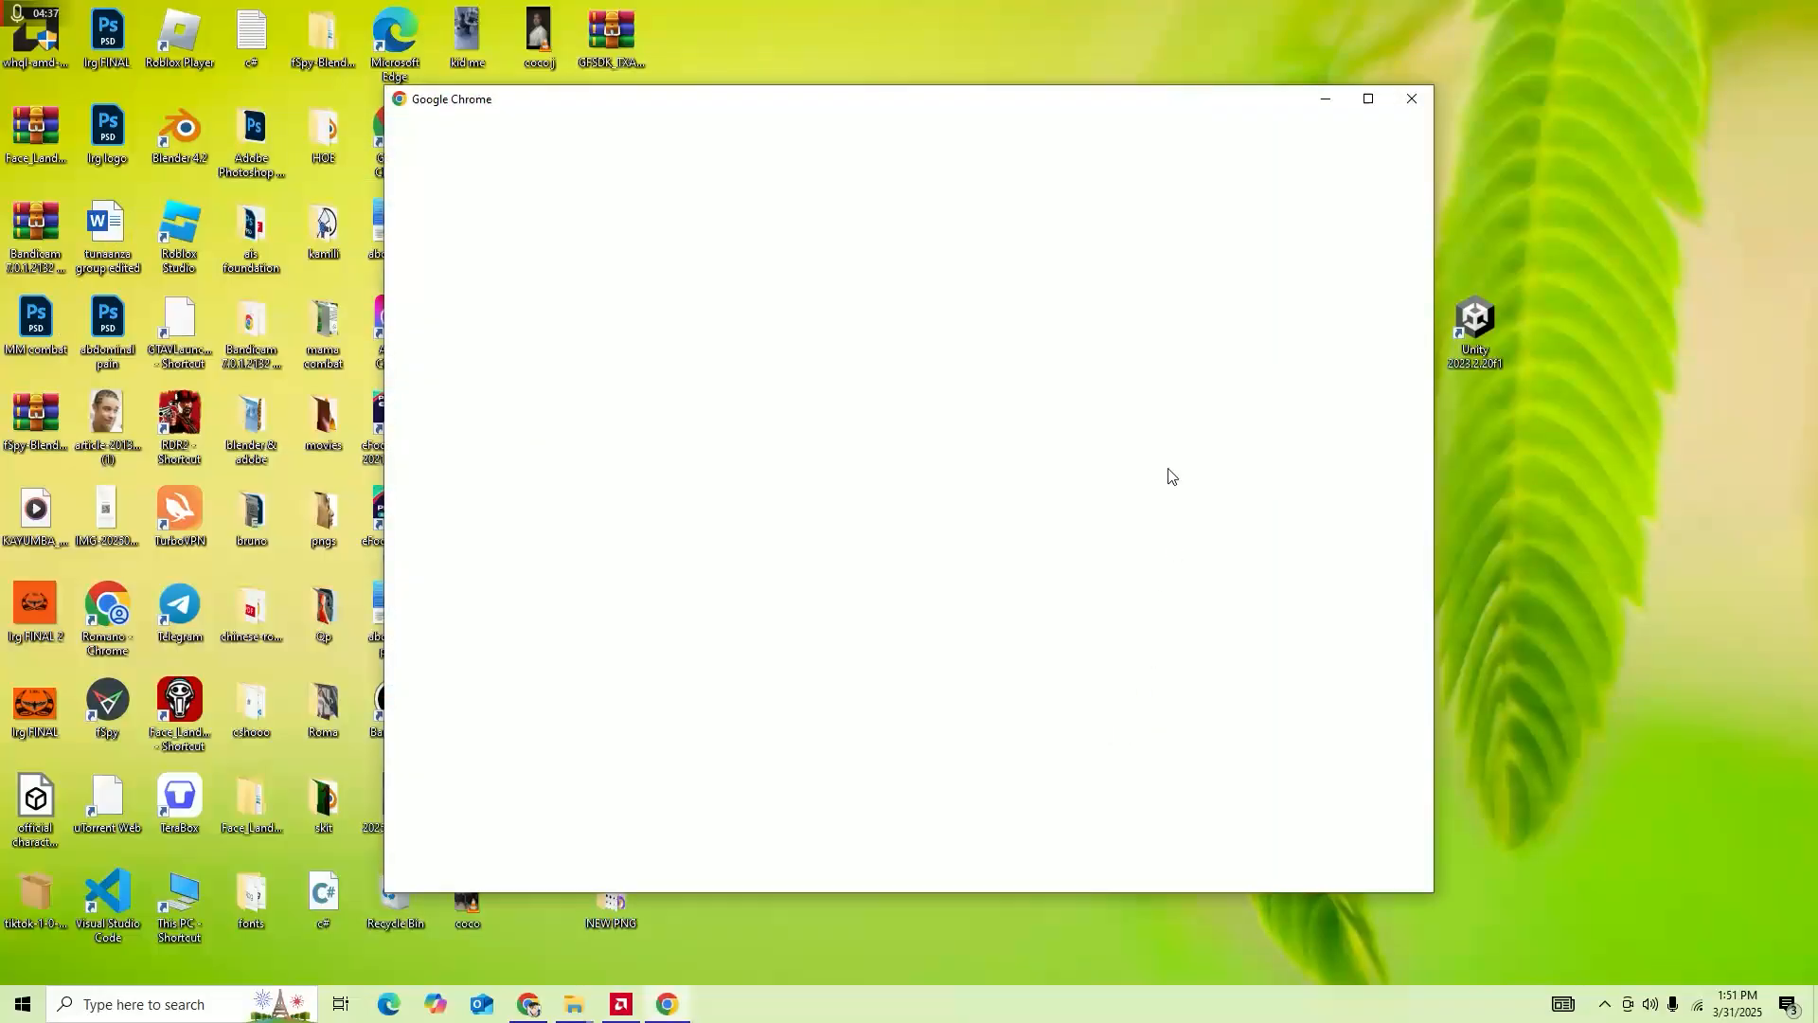
{"action": "left_click", "coordinate": [917, 613]}
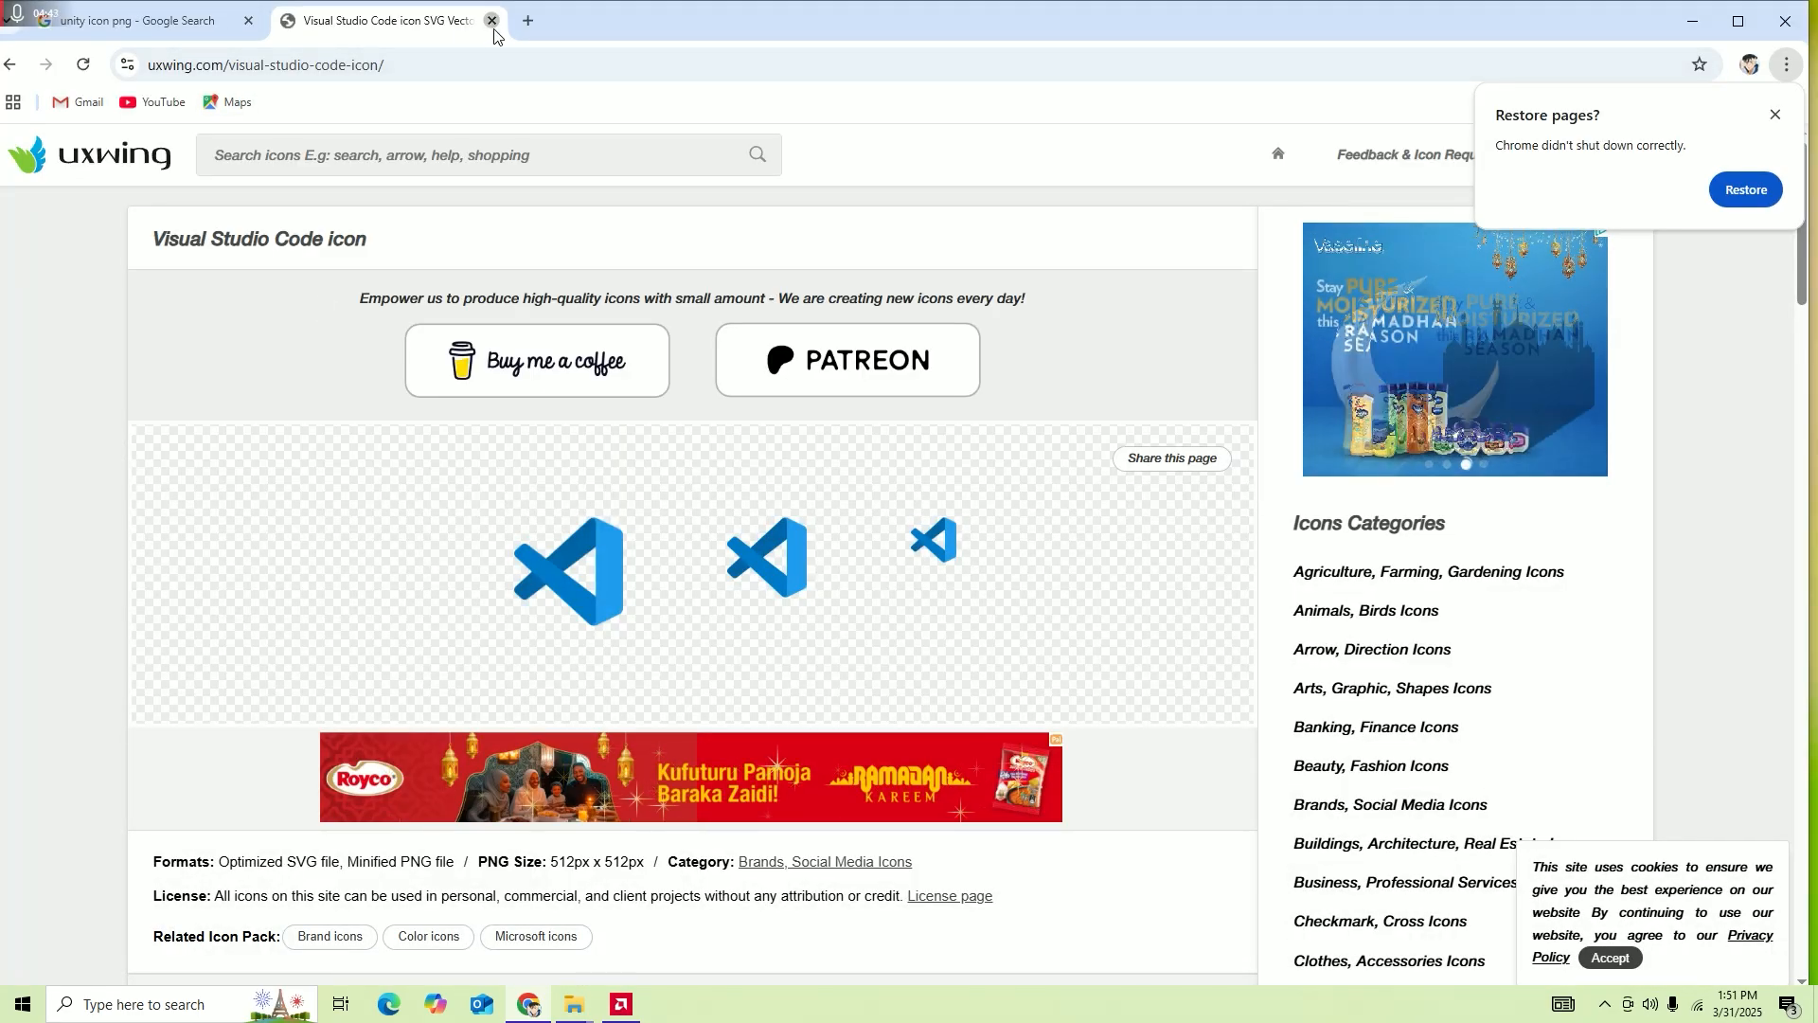
{"action": "key", "text": "ctrl+w"}
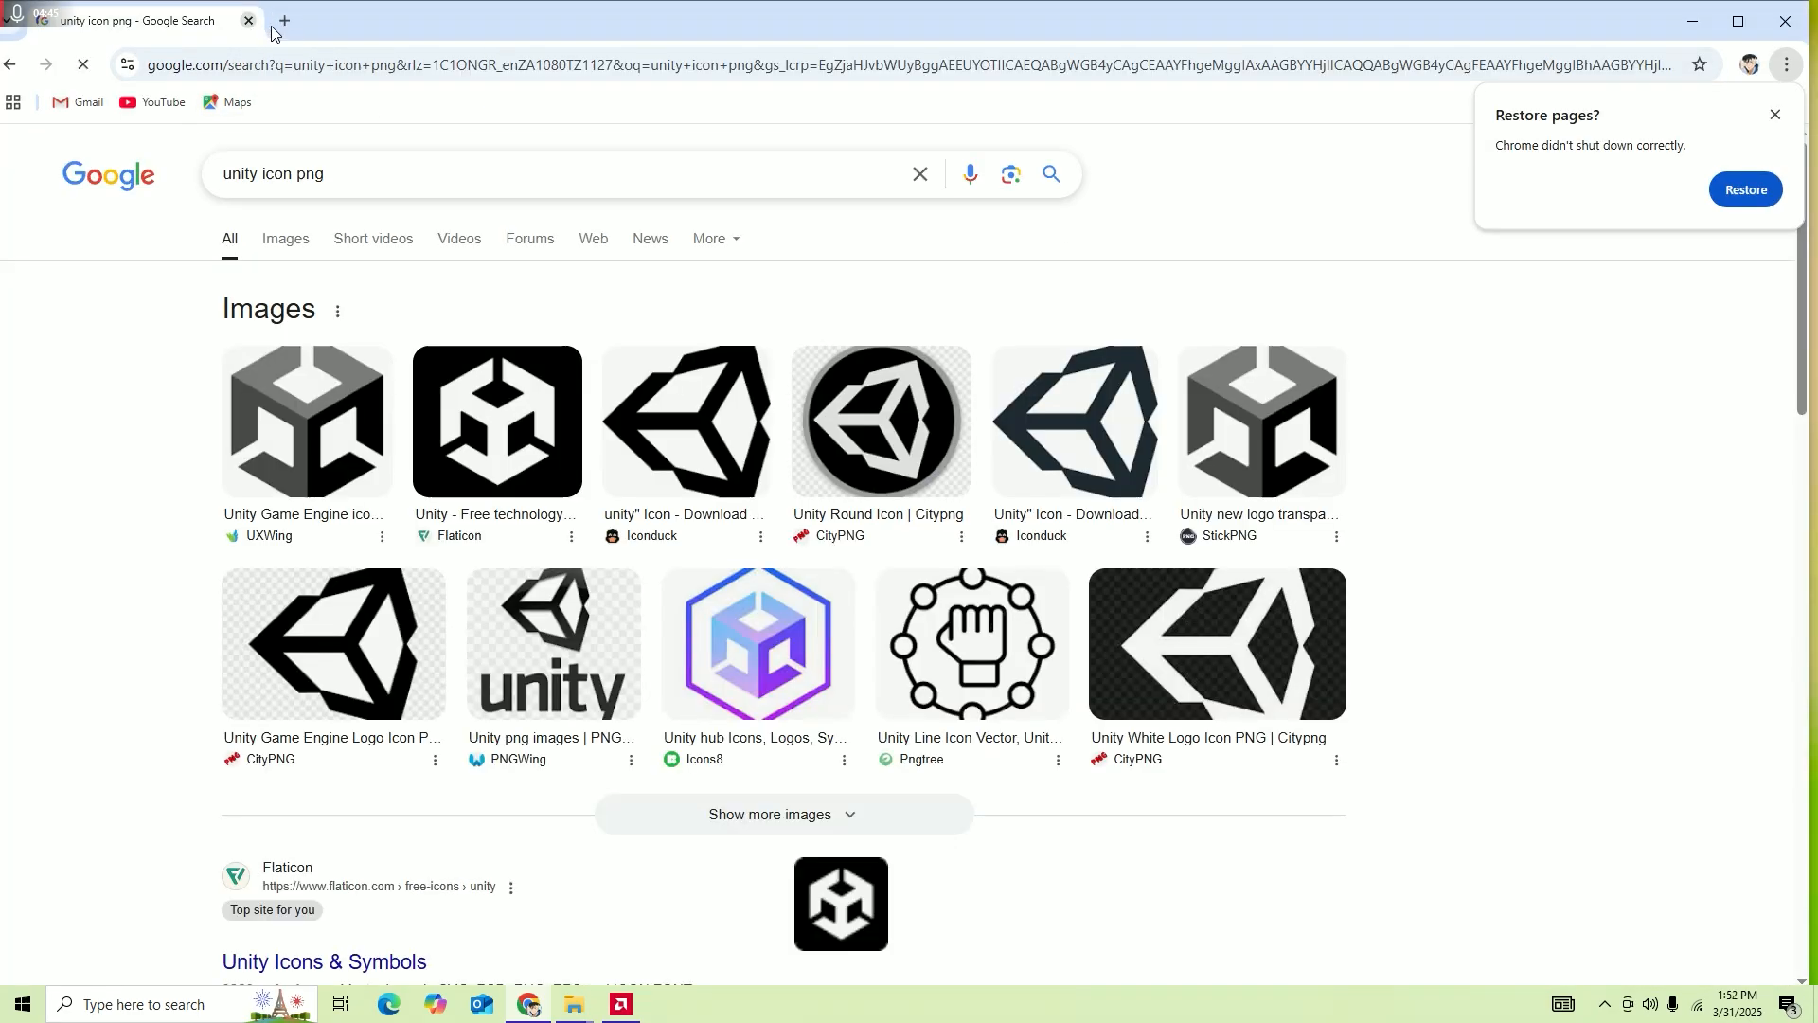
Search Google for "unity 2023 download" in a new browser tab and open the Unity download archive.
{"action": "left_click", "coordinate": [284, 20]}
{"action": "left_click", "coordinate": [616, 424]}
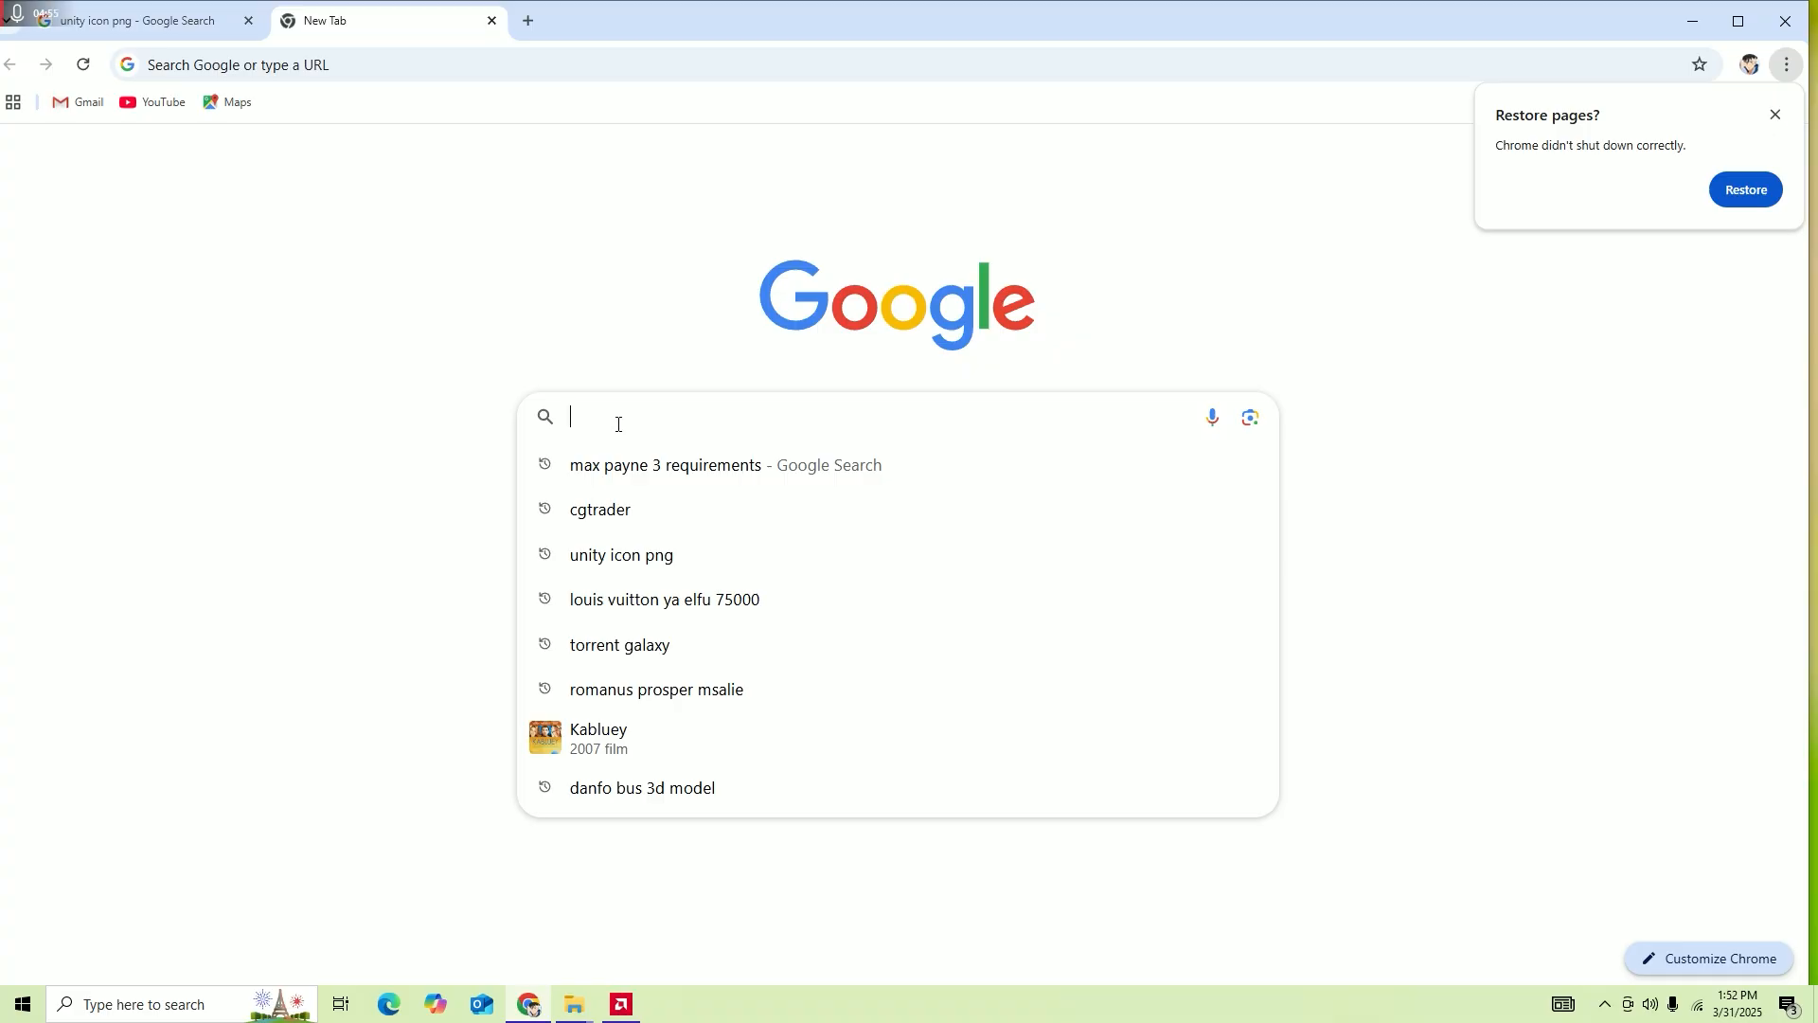
{"action": "type", "text": "unit"}
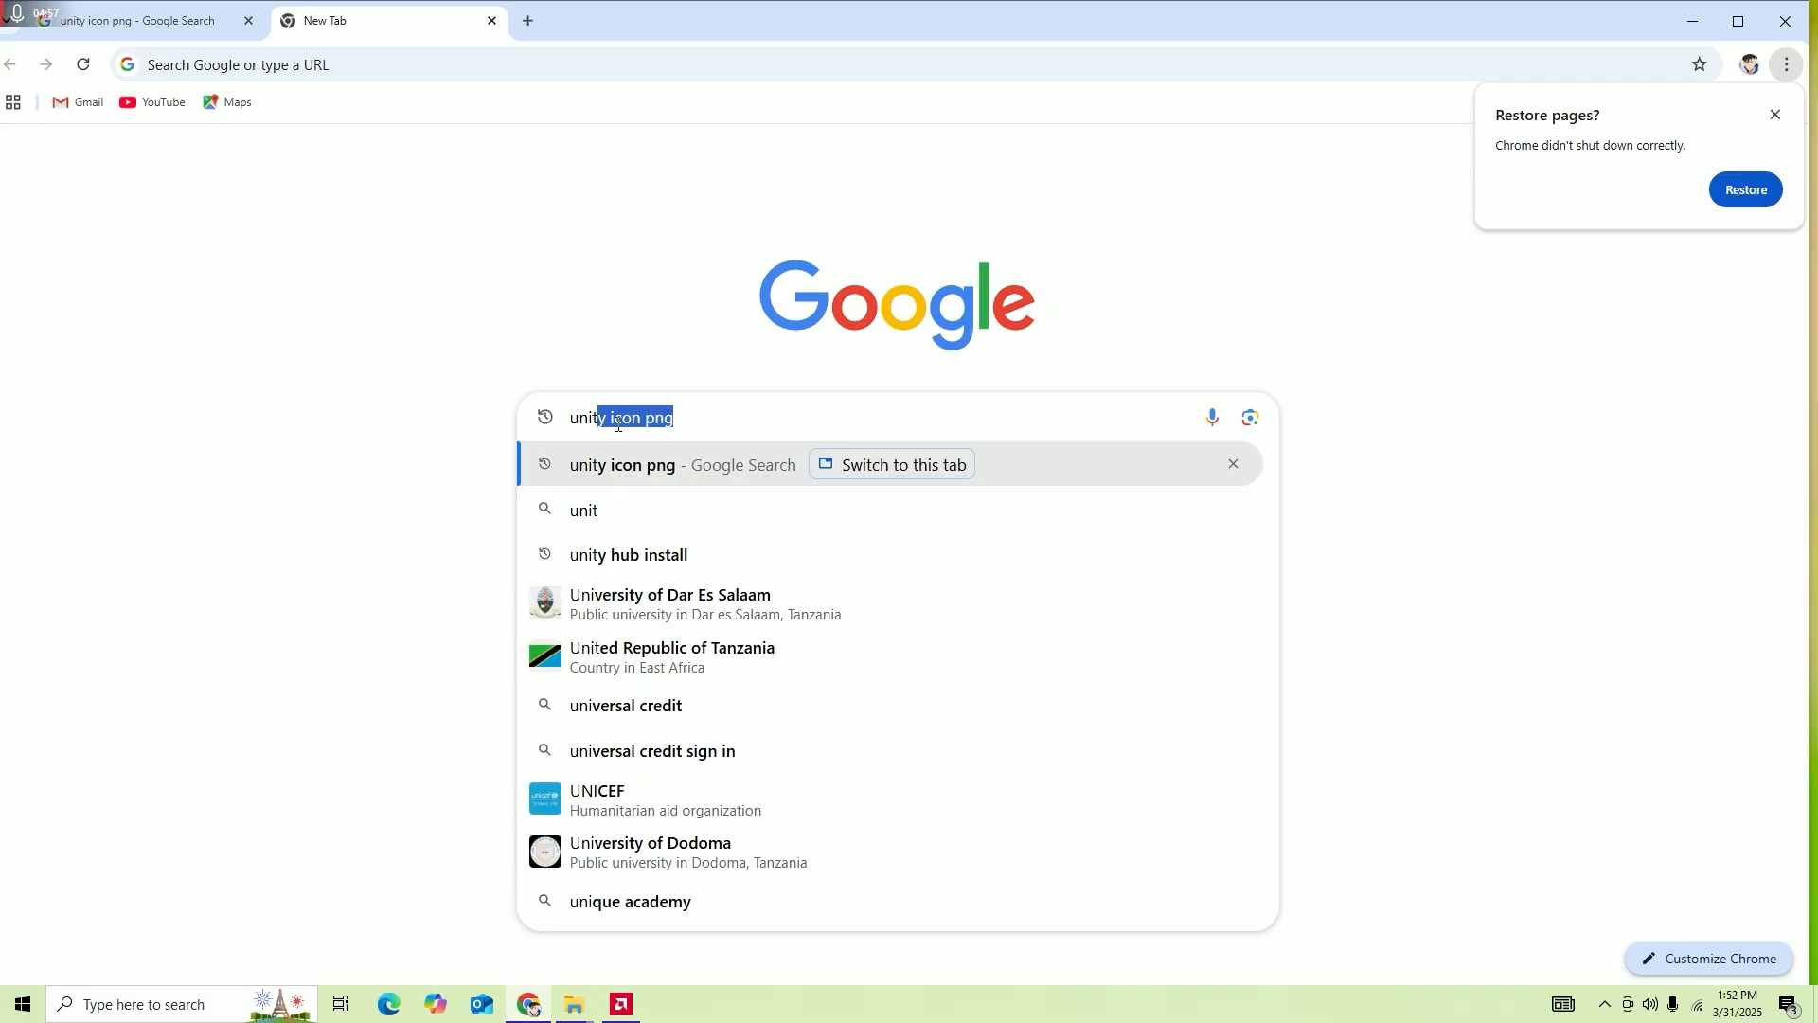
{"action": "type", "text": "y 2"}
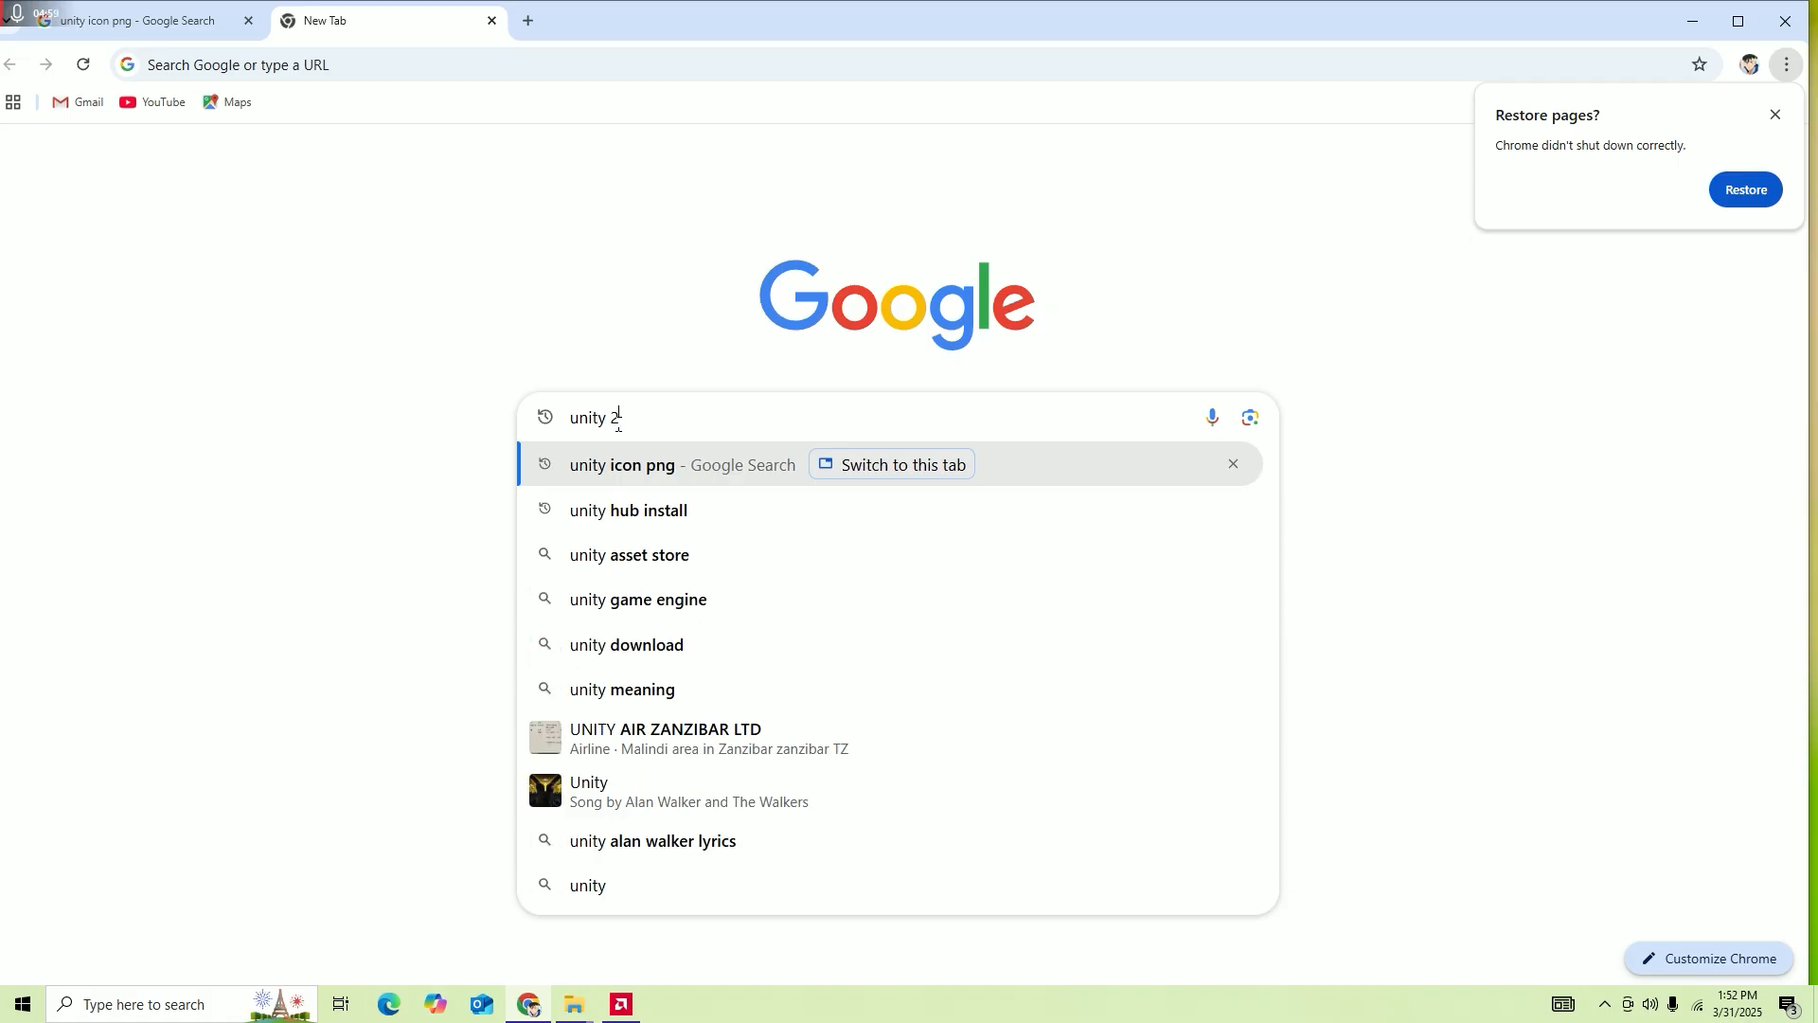
{"action": "type", "text": "023"}
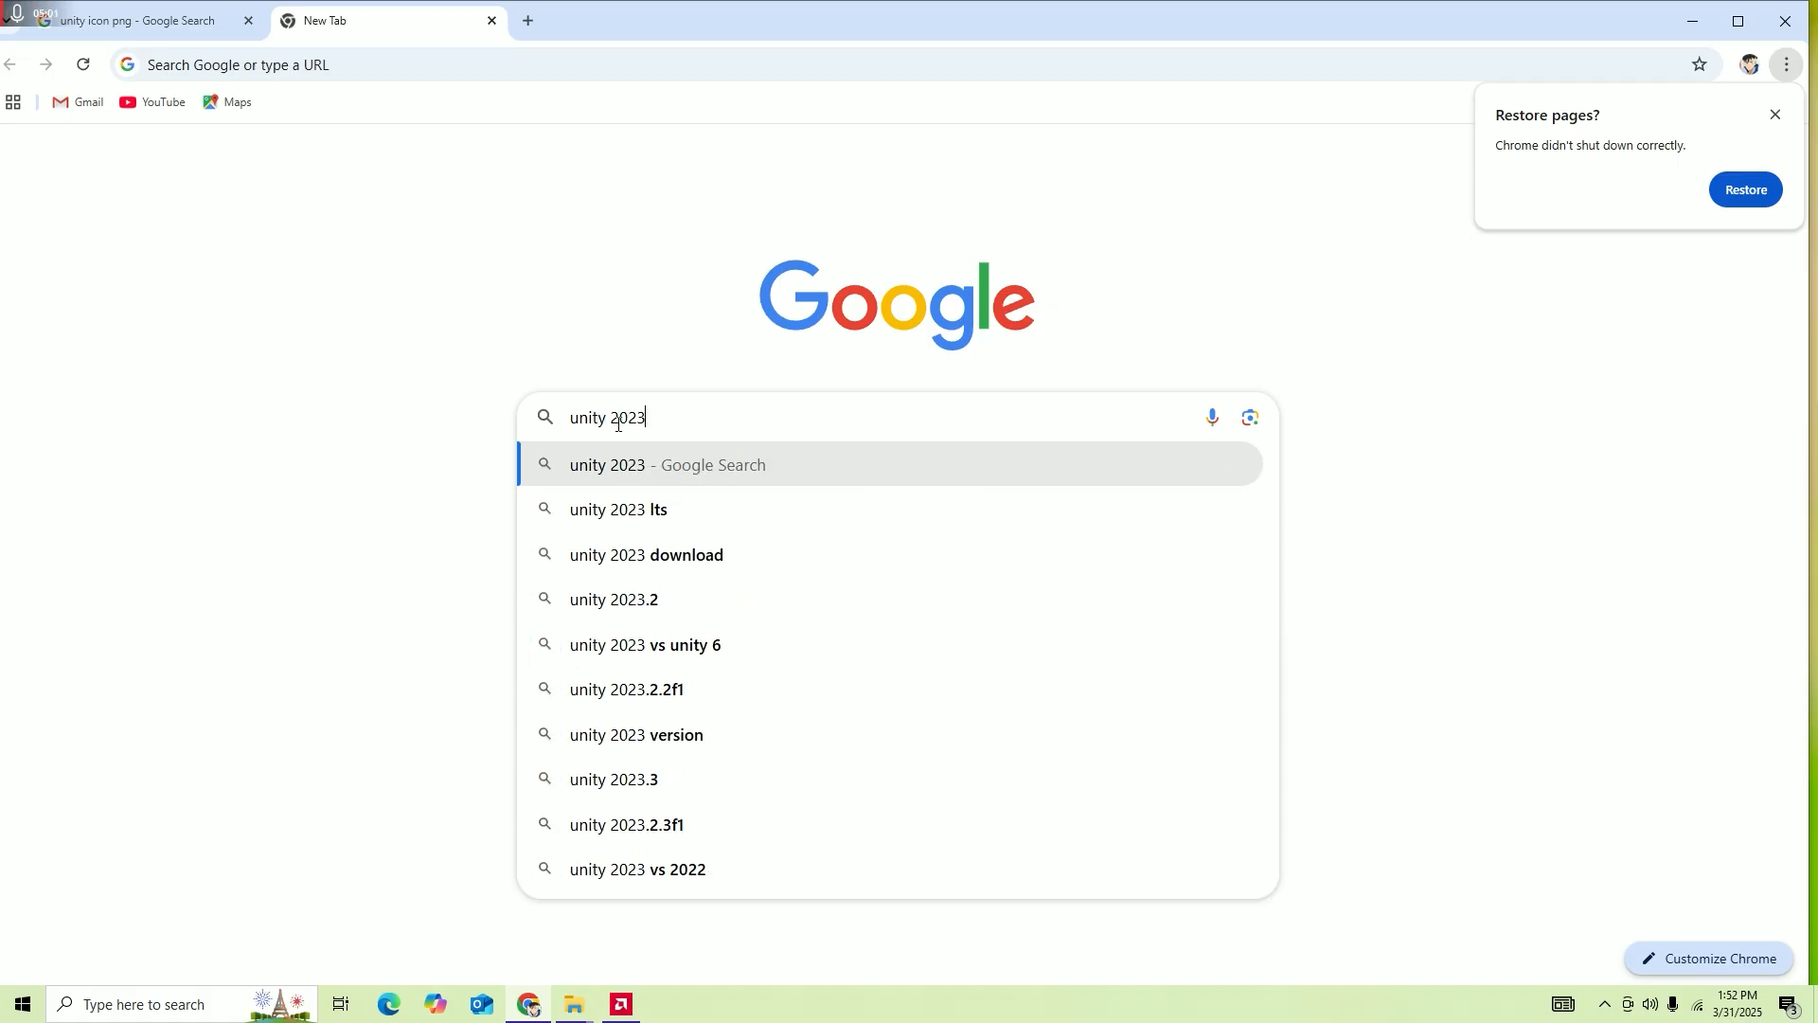
{"action": "left_click", "coordinate": [678, 558]}
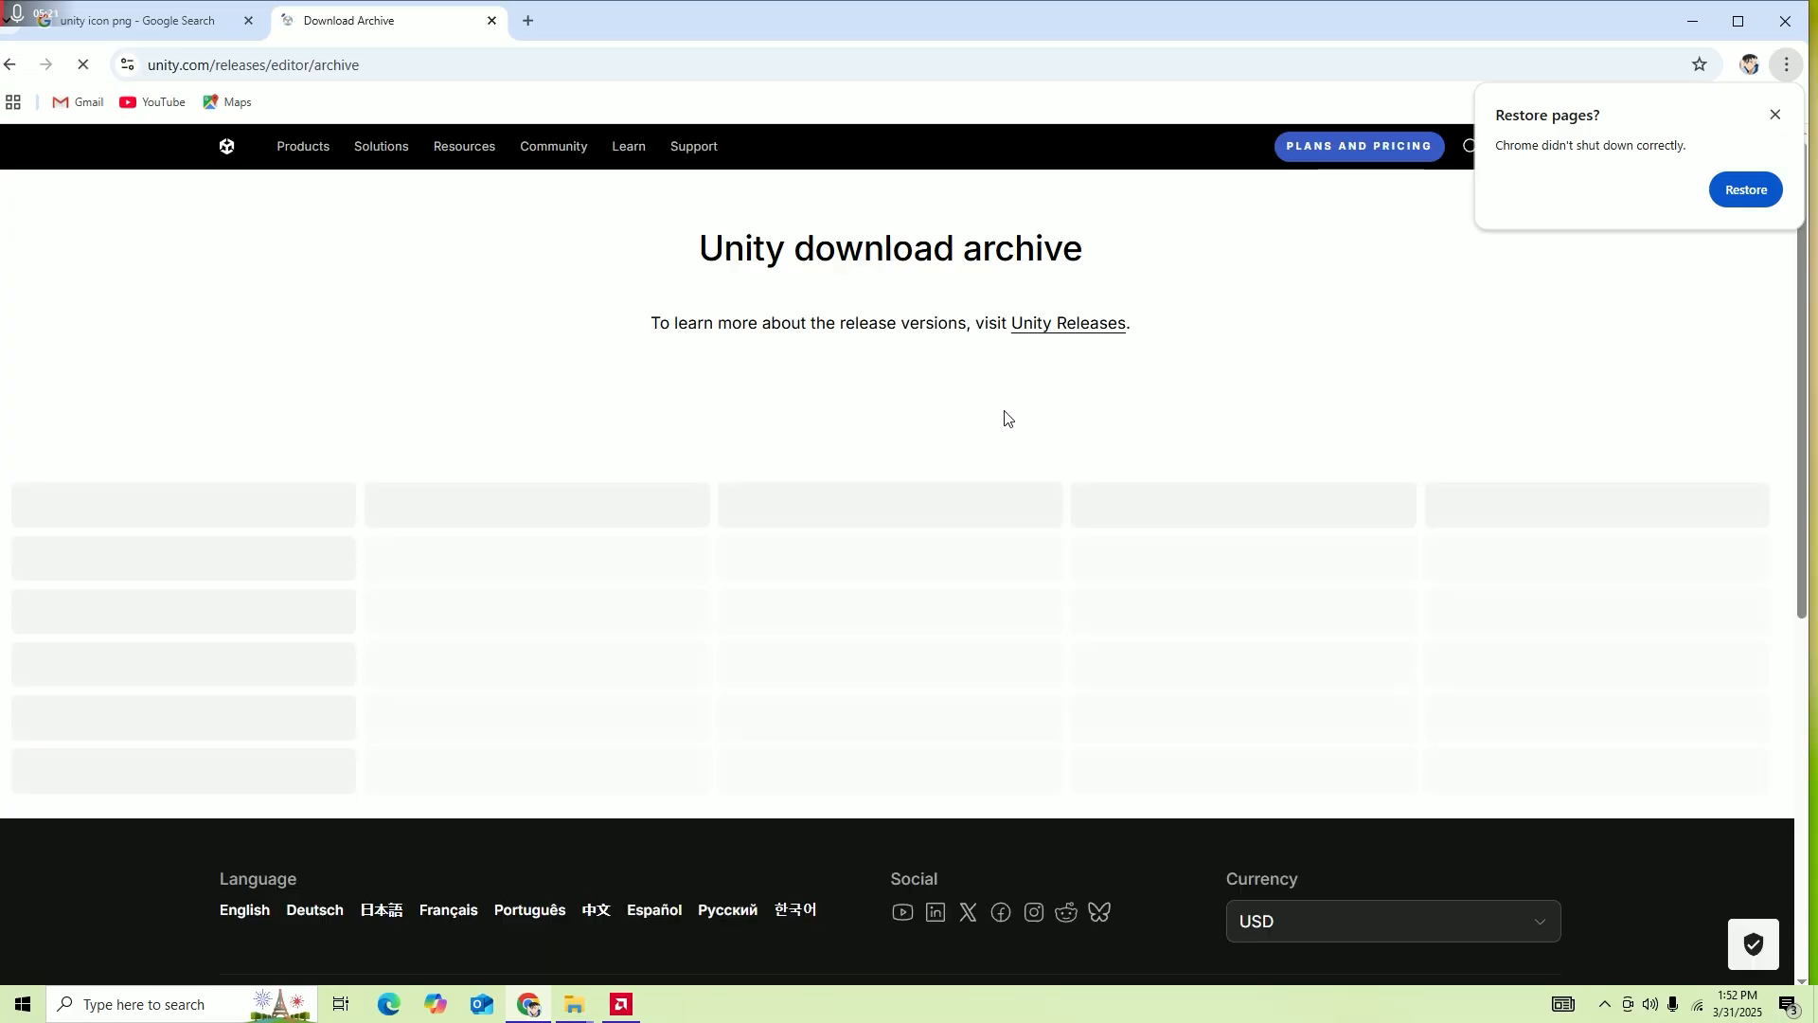
Filter the Unity download archive to show the 2023 releases.
{"action": "scroll", "coordinate": [1002, 549], "scroll_direction": "down", "scroll_amount": 1}
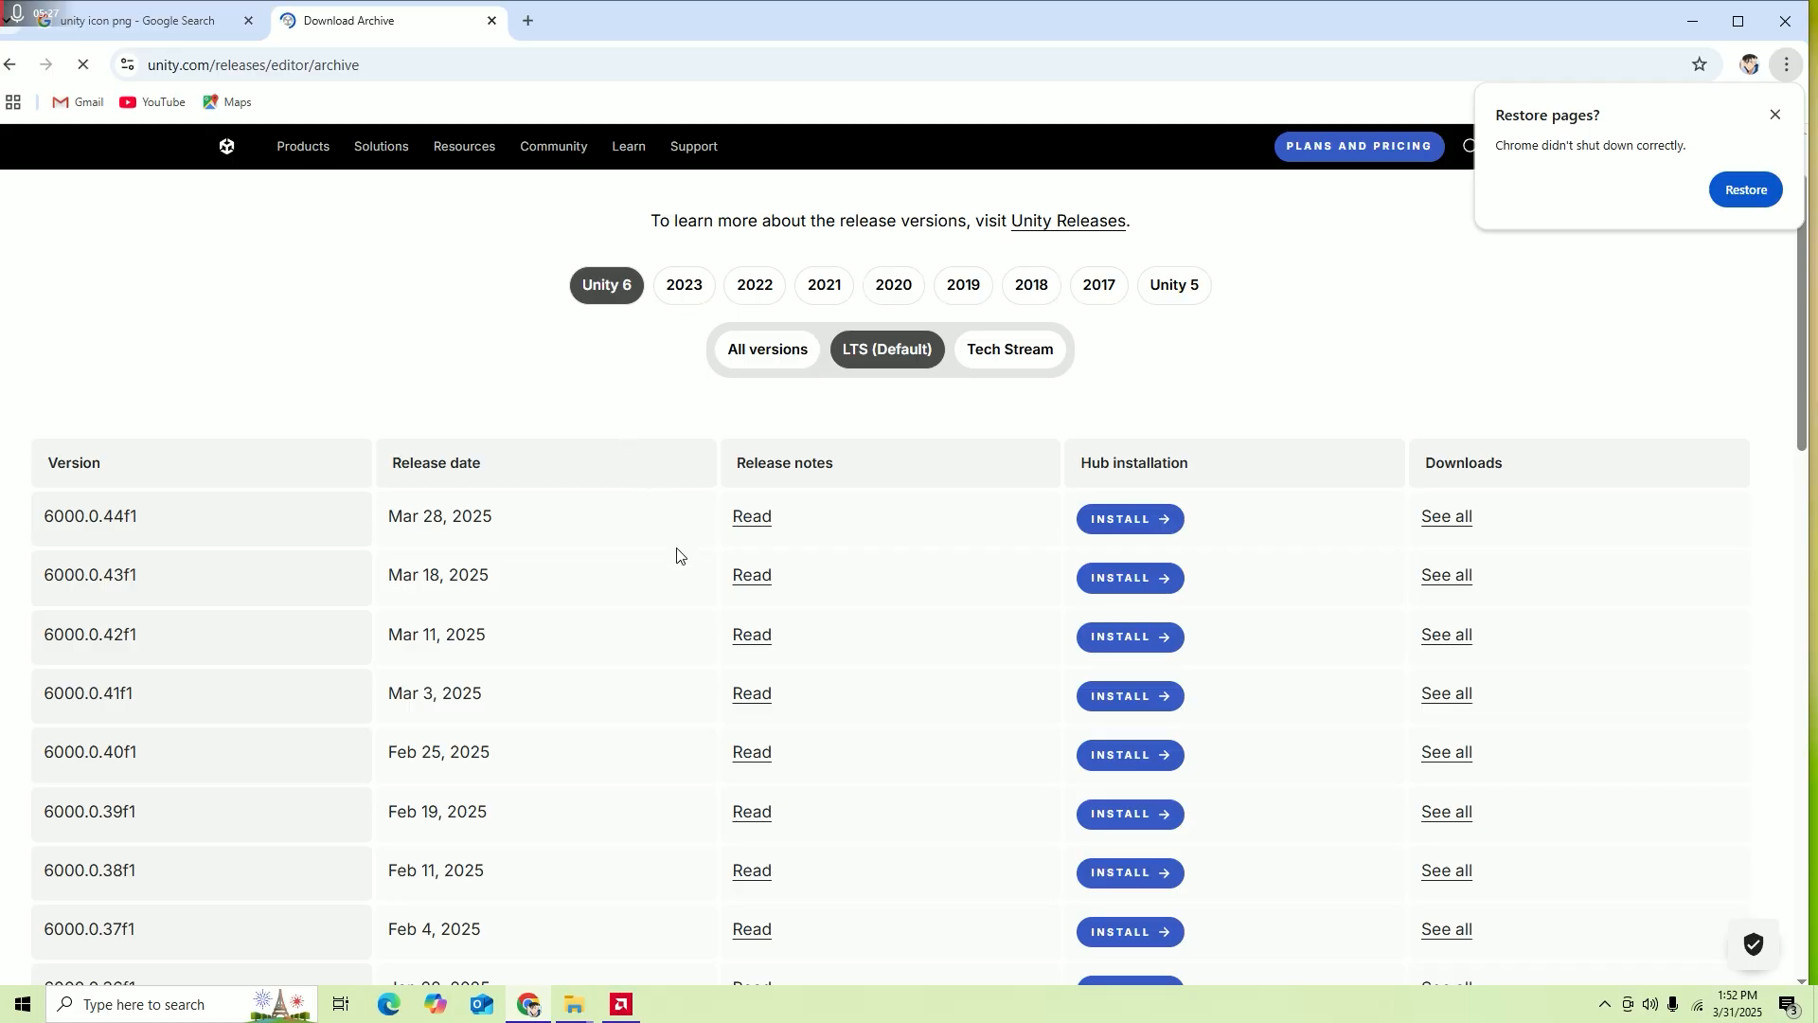
{"action": "scroll", "coordinate": [662, 597], "scroll_direction": "up", "scroll_amount": 1}
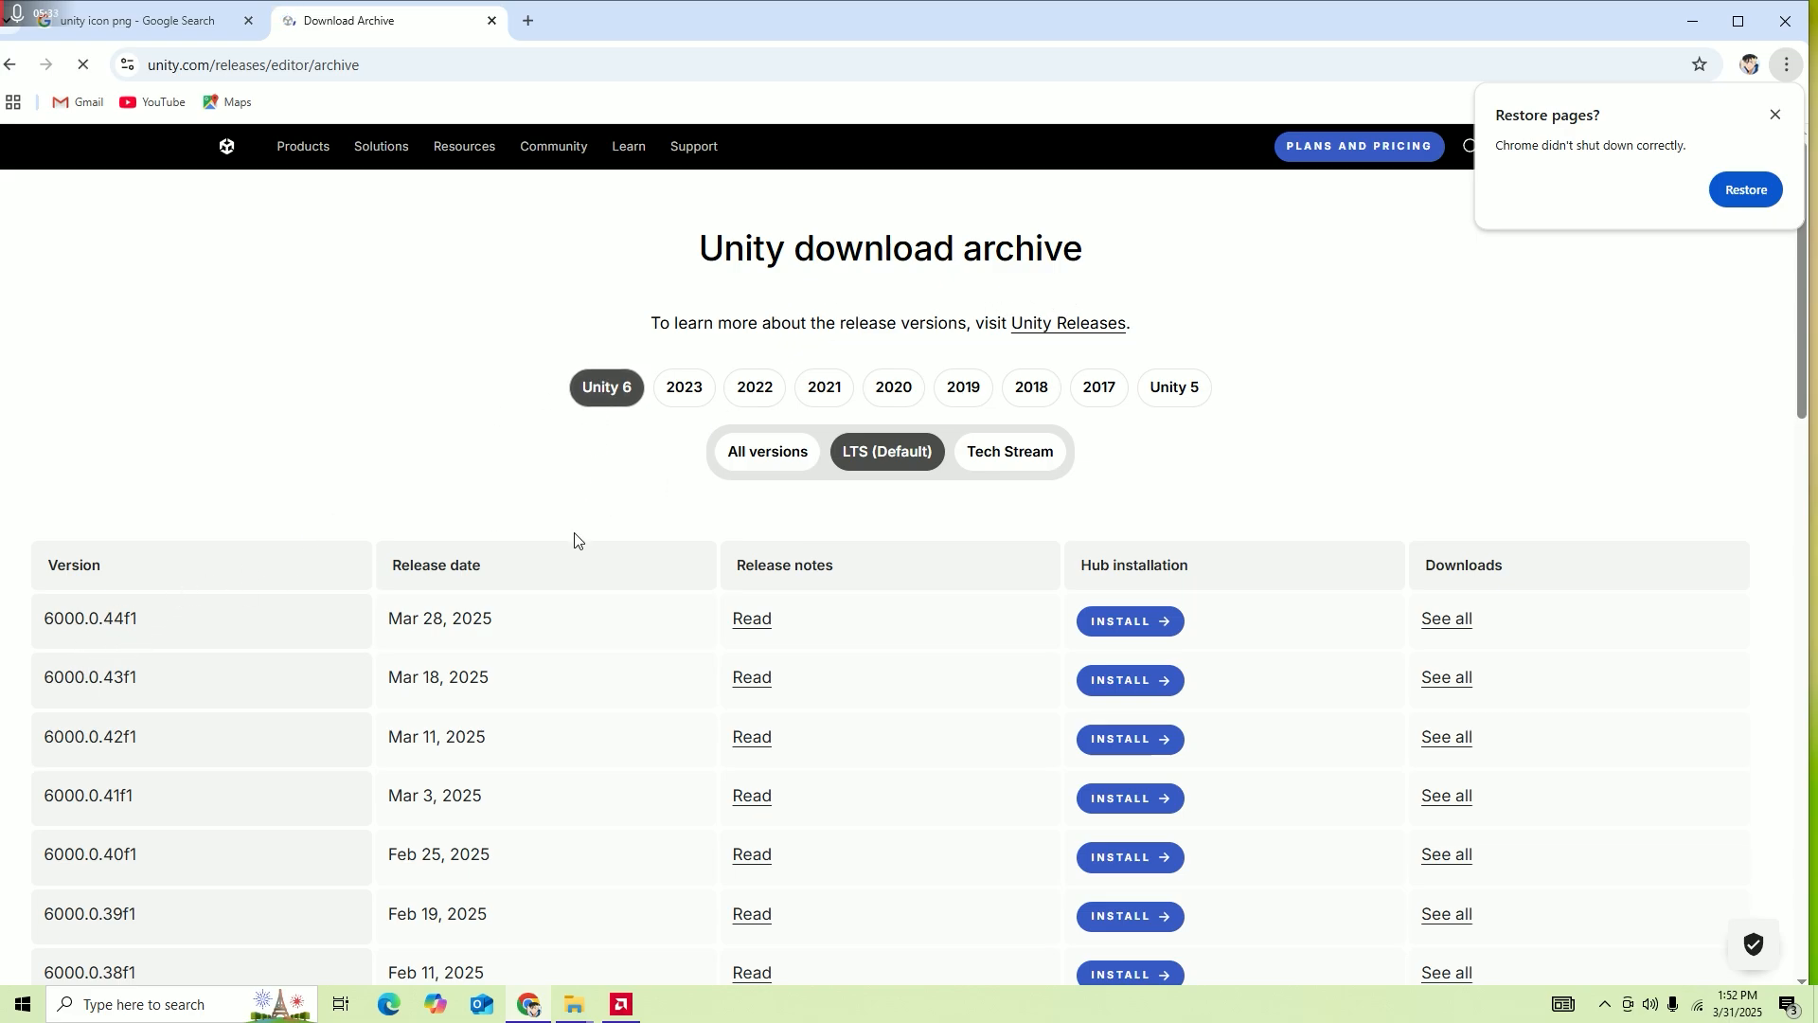
{"action": "scroll", "coordinate": [772, 674], "scroll_direction": "down", "scroll_amount": 10}
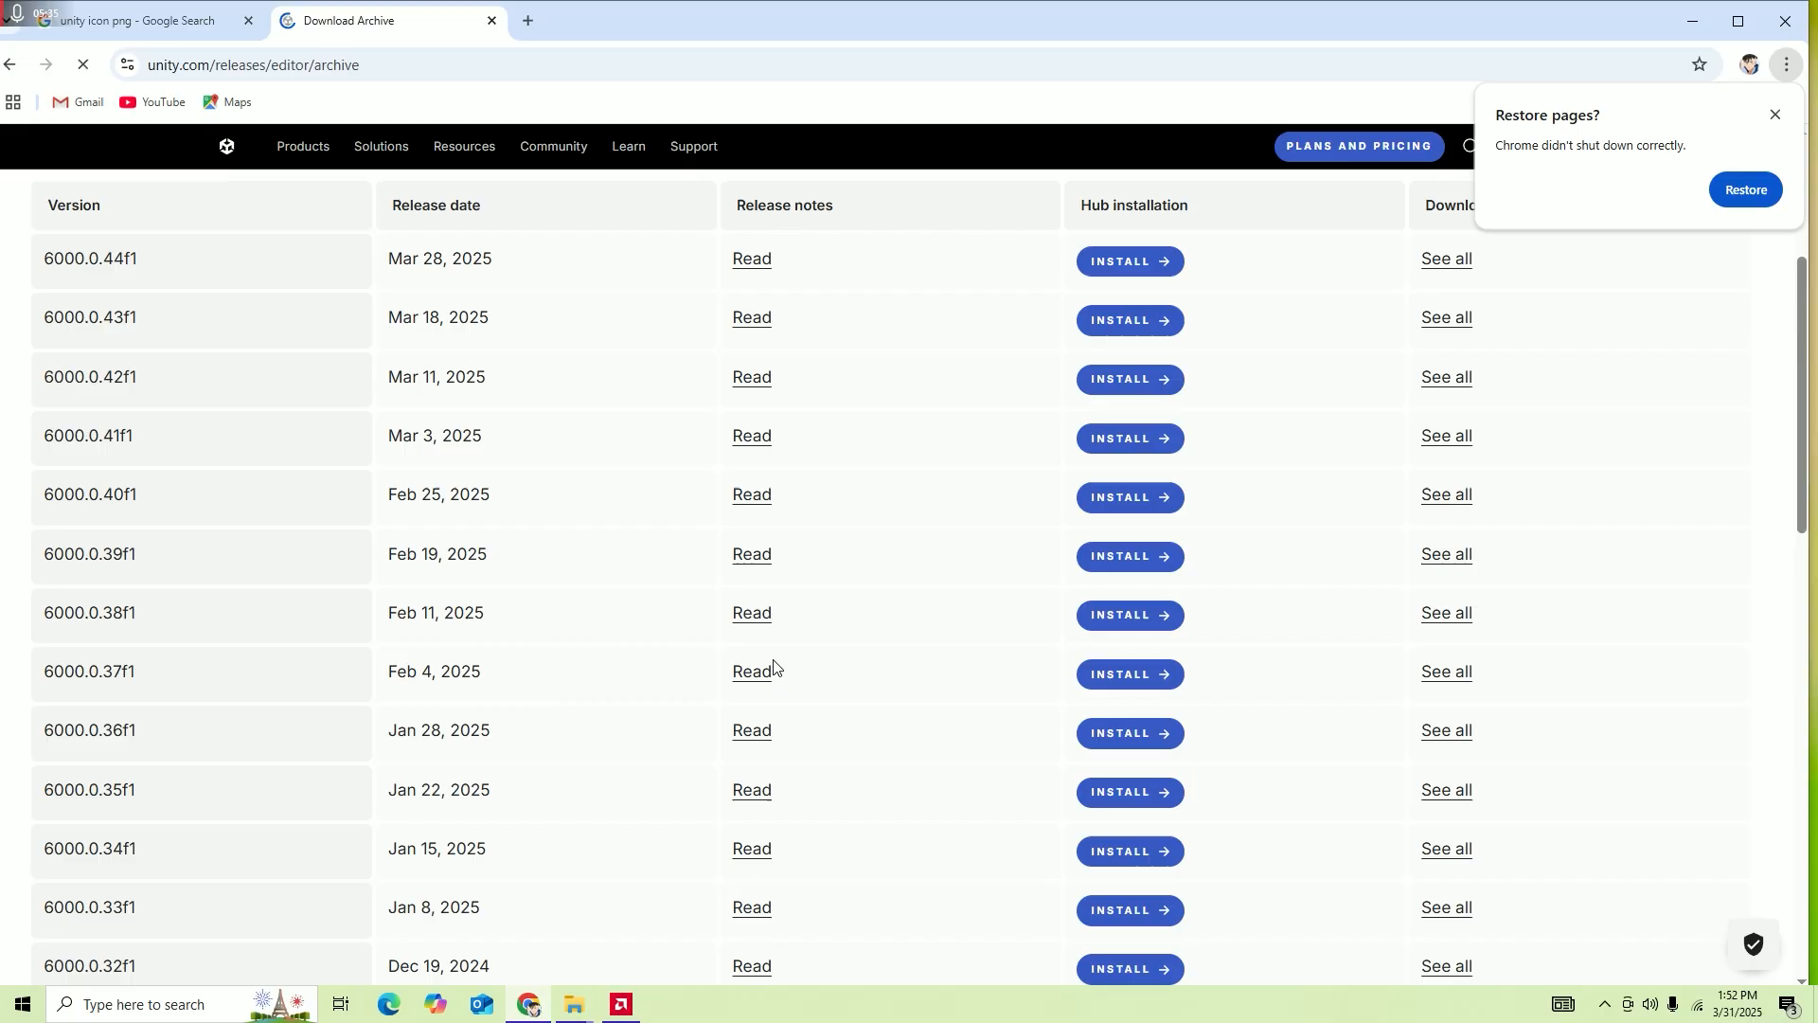
{"action": "scroll", "coordinate": [772, 678], "scroll_direction": "down", "scroll_amount": 2}
{"action": "scroll", "coordinate": [773, 680], "scroll_direction": "up", "scroll_amount": 3}
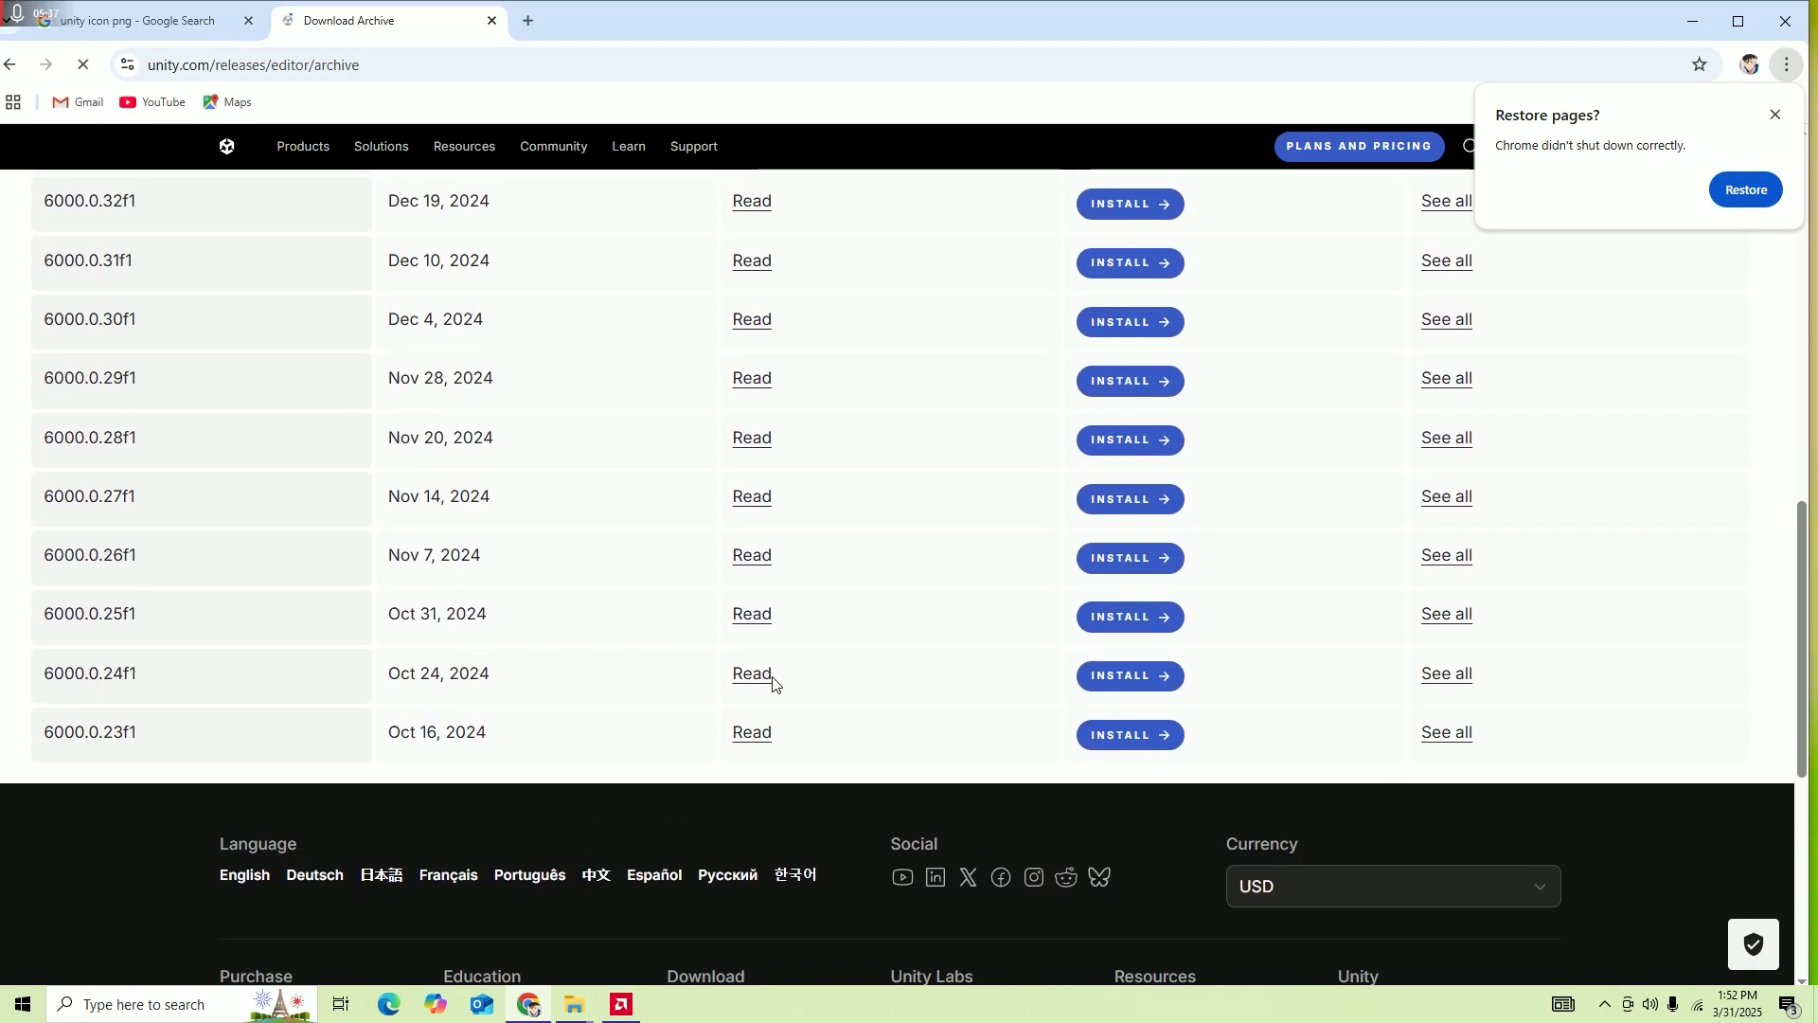
{"action": "scroll", "coordinate": [775, 680], "scroll_direction": "up", "scroll_amount": 10}
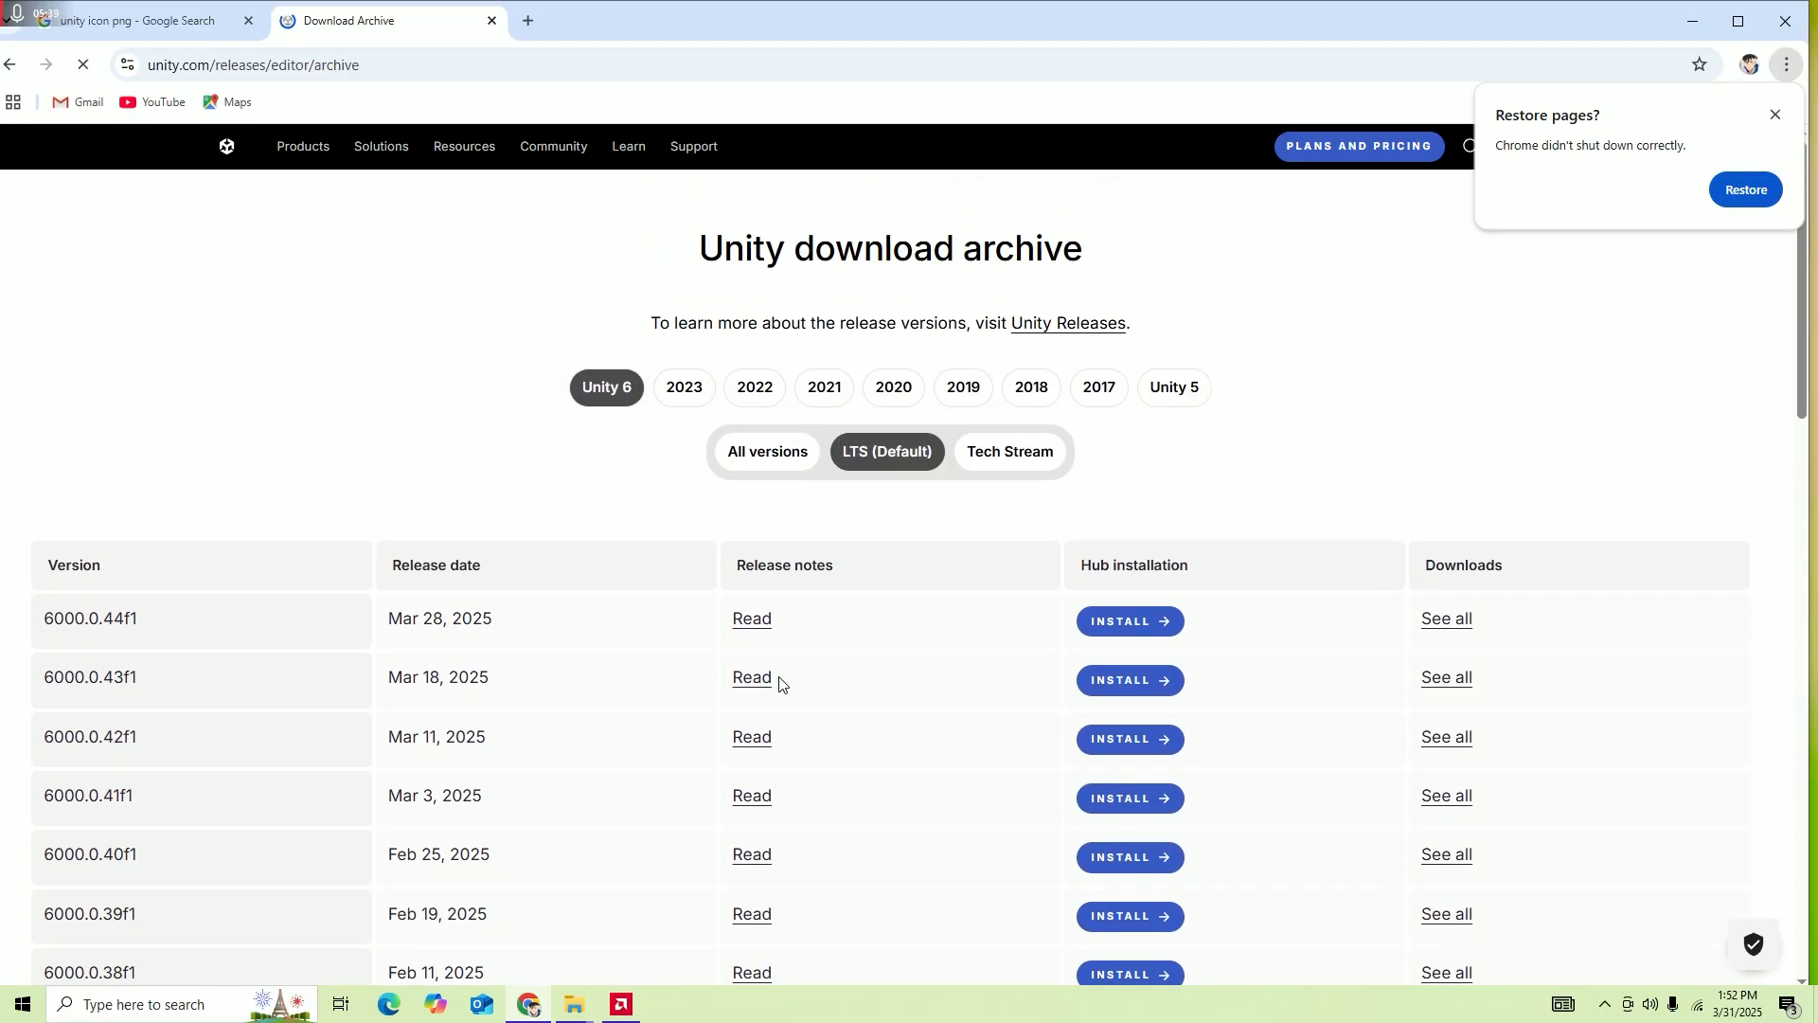
{"action": "left_click", "coordinate": [686, 400]}
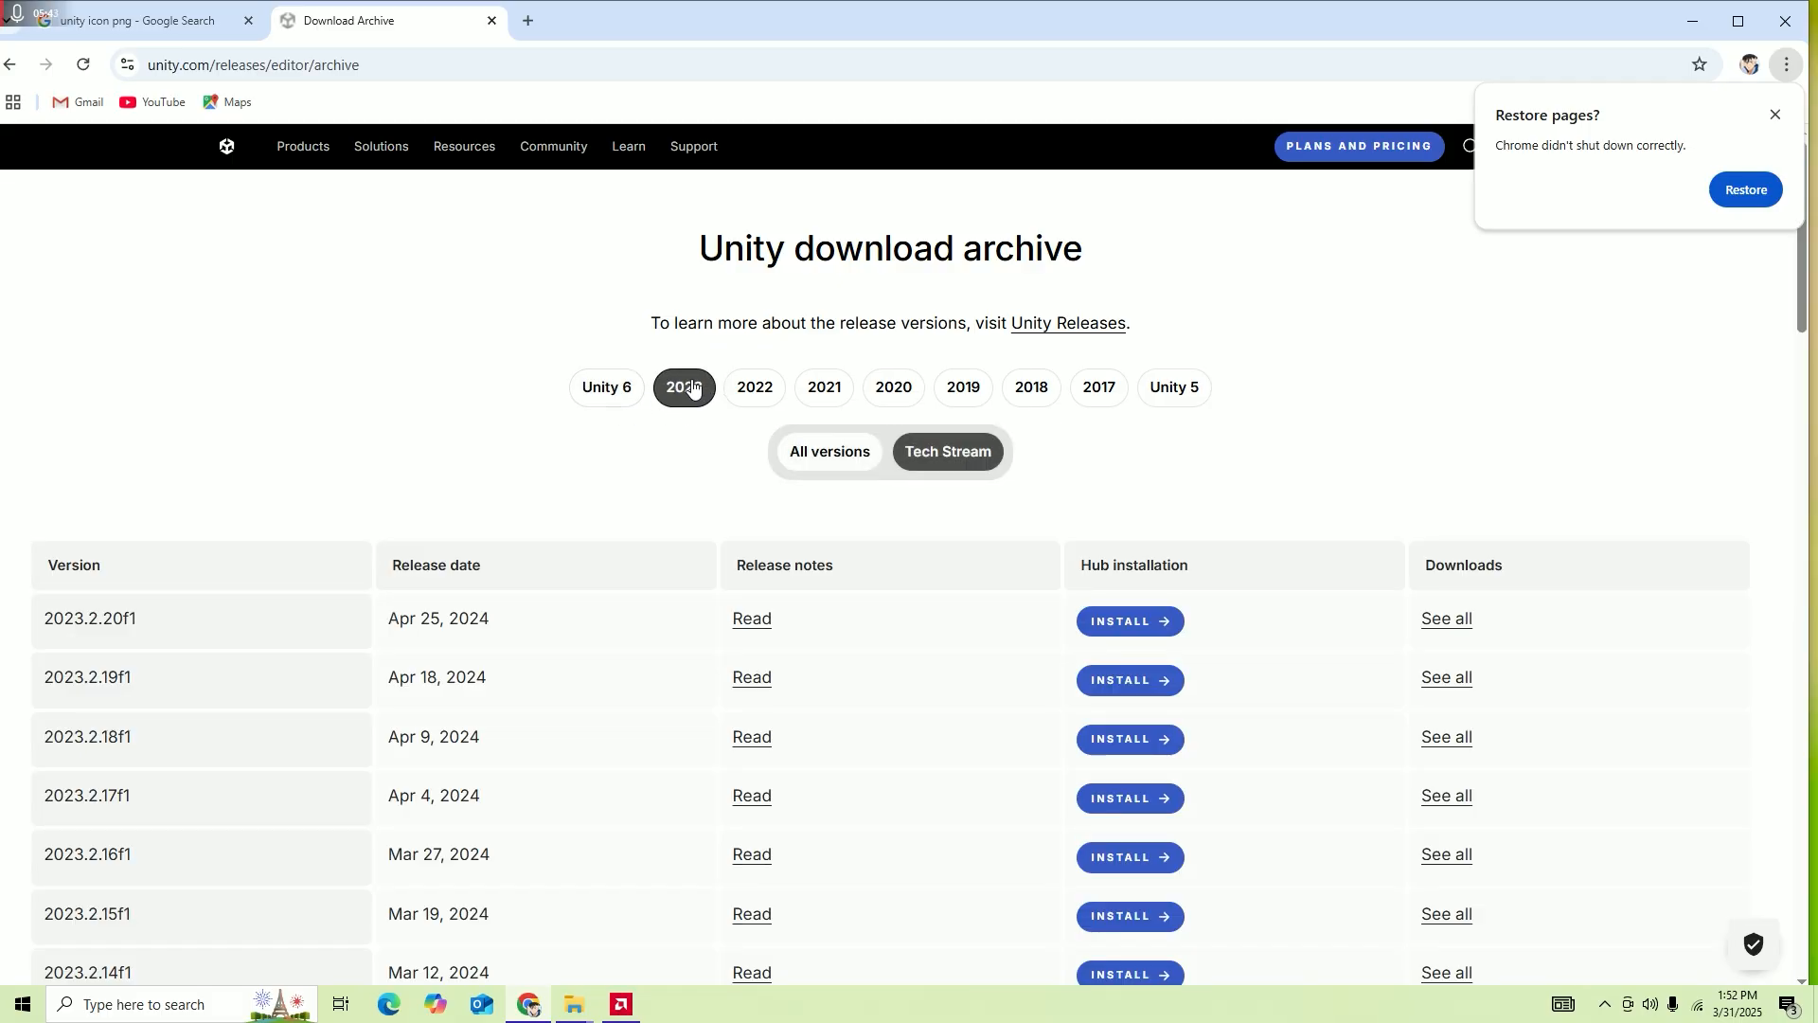
Try to install Unity 2023.2.20f1 through Unity Hub from the 2023 release list.
{"action": "scroll", "coordinate": [676, 728], "scroll_direction": "down", "scroll_amount": 1}
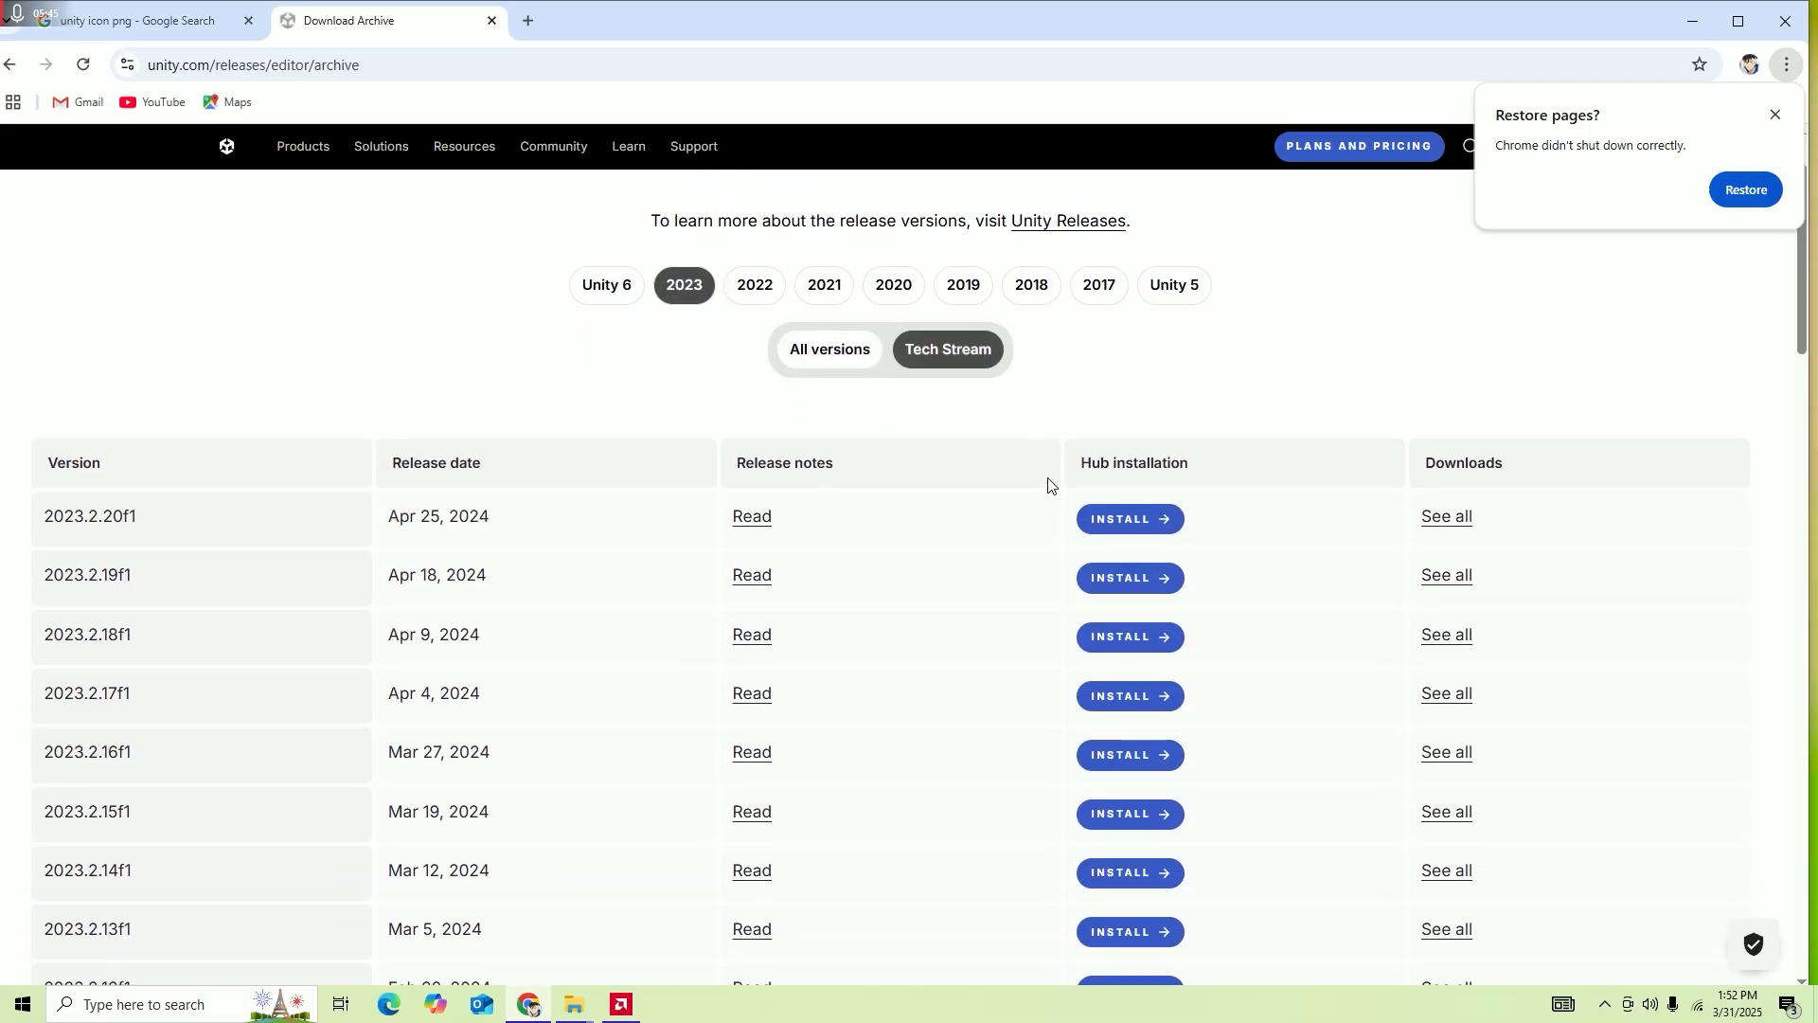
{"action": "scroll", "coordinate": [1132, 557], "scroll_direction": "down", "scroll_amount": 1}
{"action": "scroll", "coordinate": [1131, 555], "scroll_direction": "up", "scroll_amount": 2}
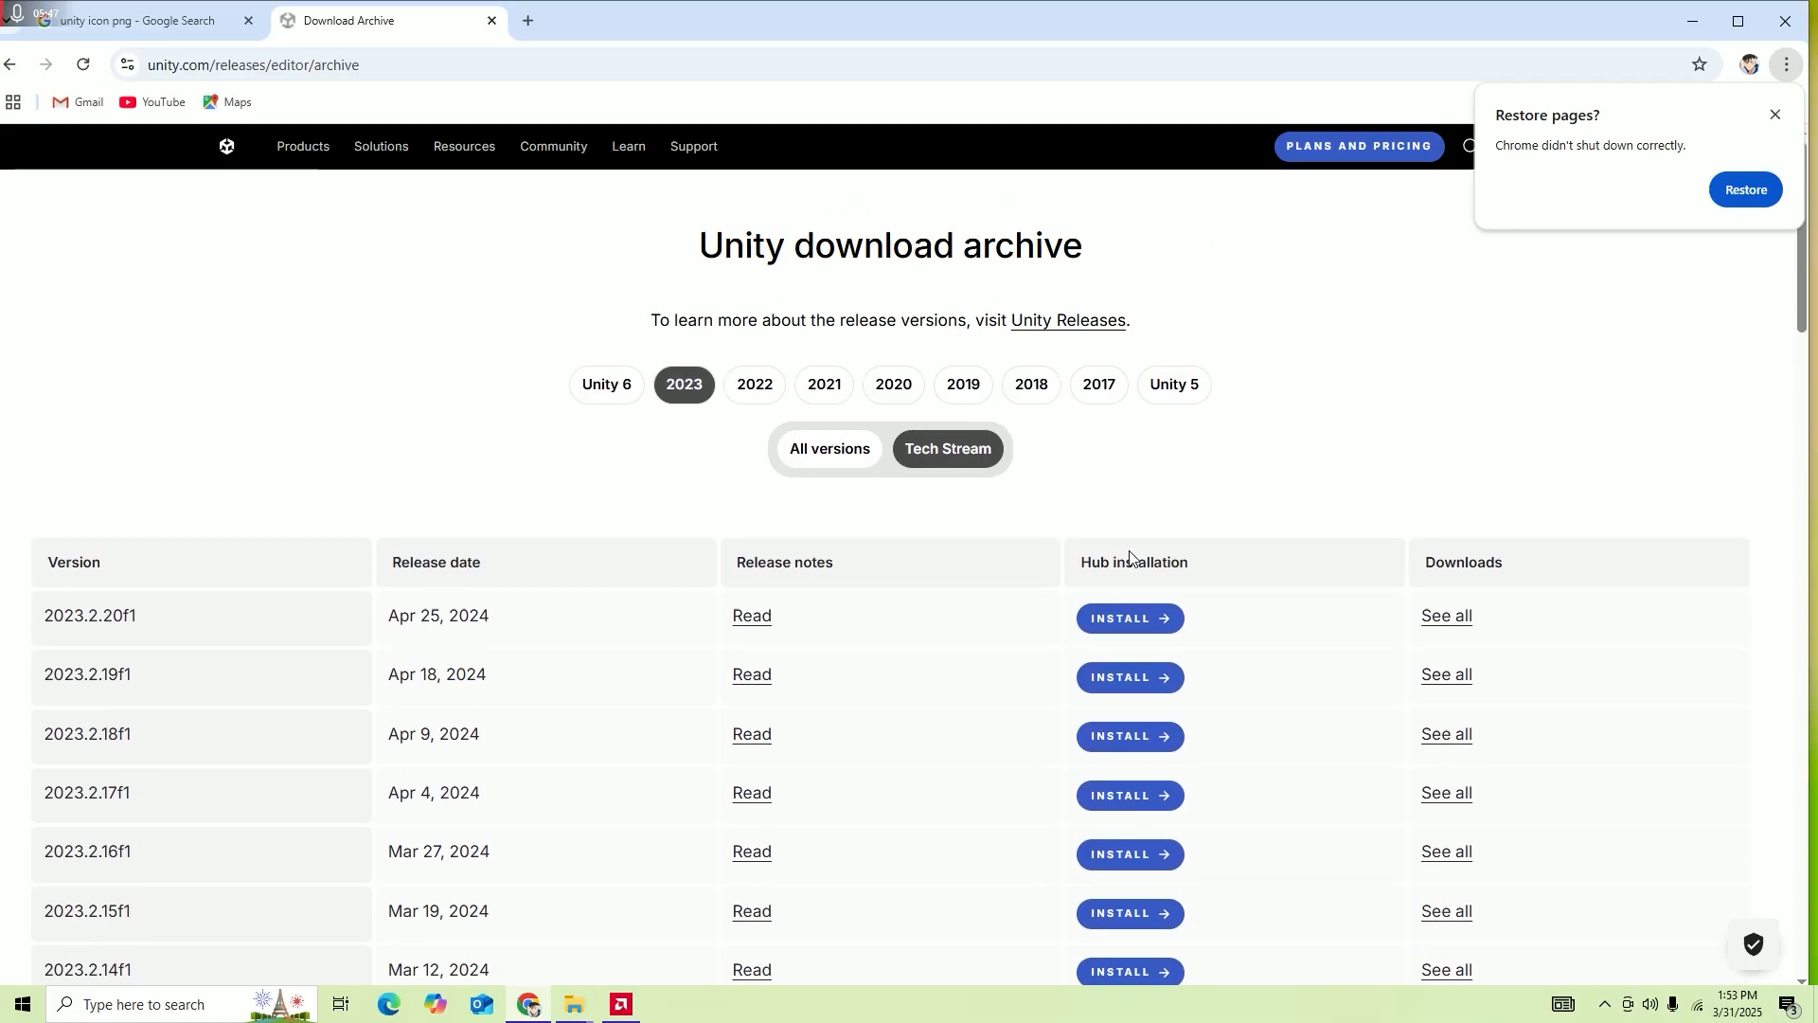
{"action": "scroll", "coordinate": [1130, 552], "scroll_direction": "down", "scroll_amount": 5}
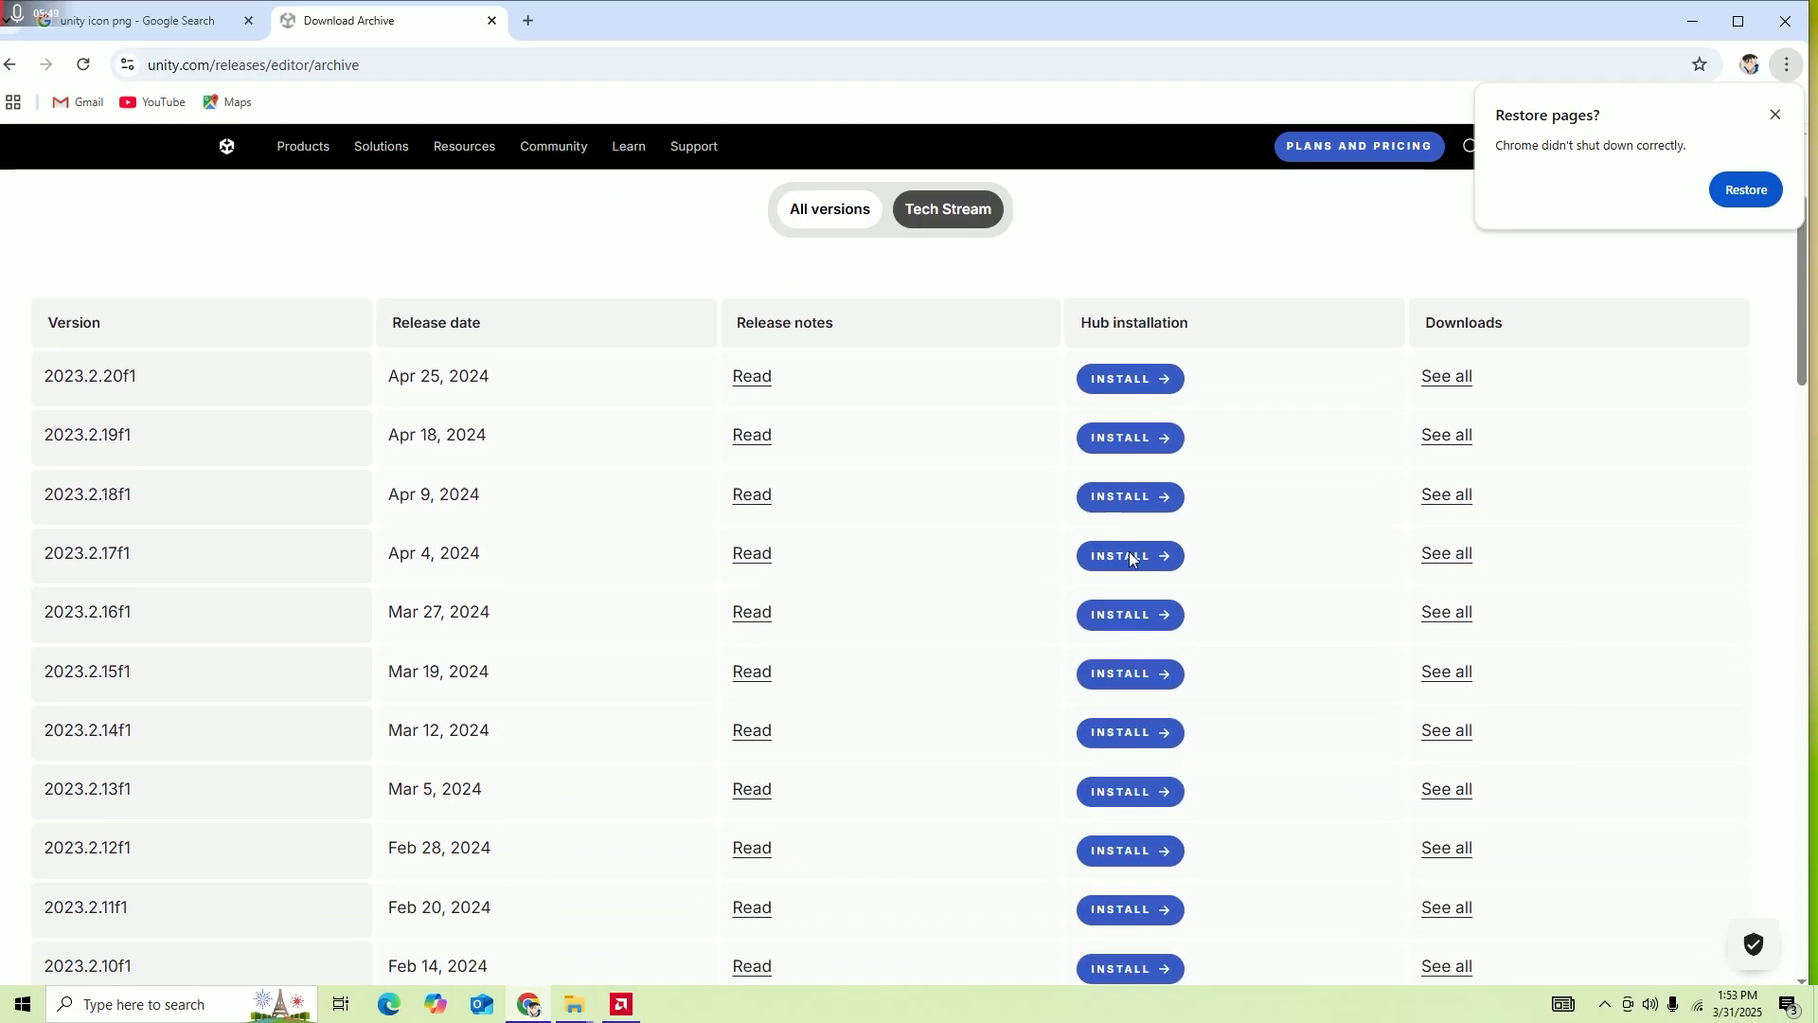
{"action": "scroll", "coordinate": [1130, 558], "scroll_direction": "down", "scroll_amount": 14}
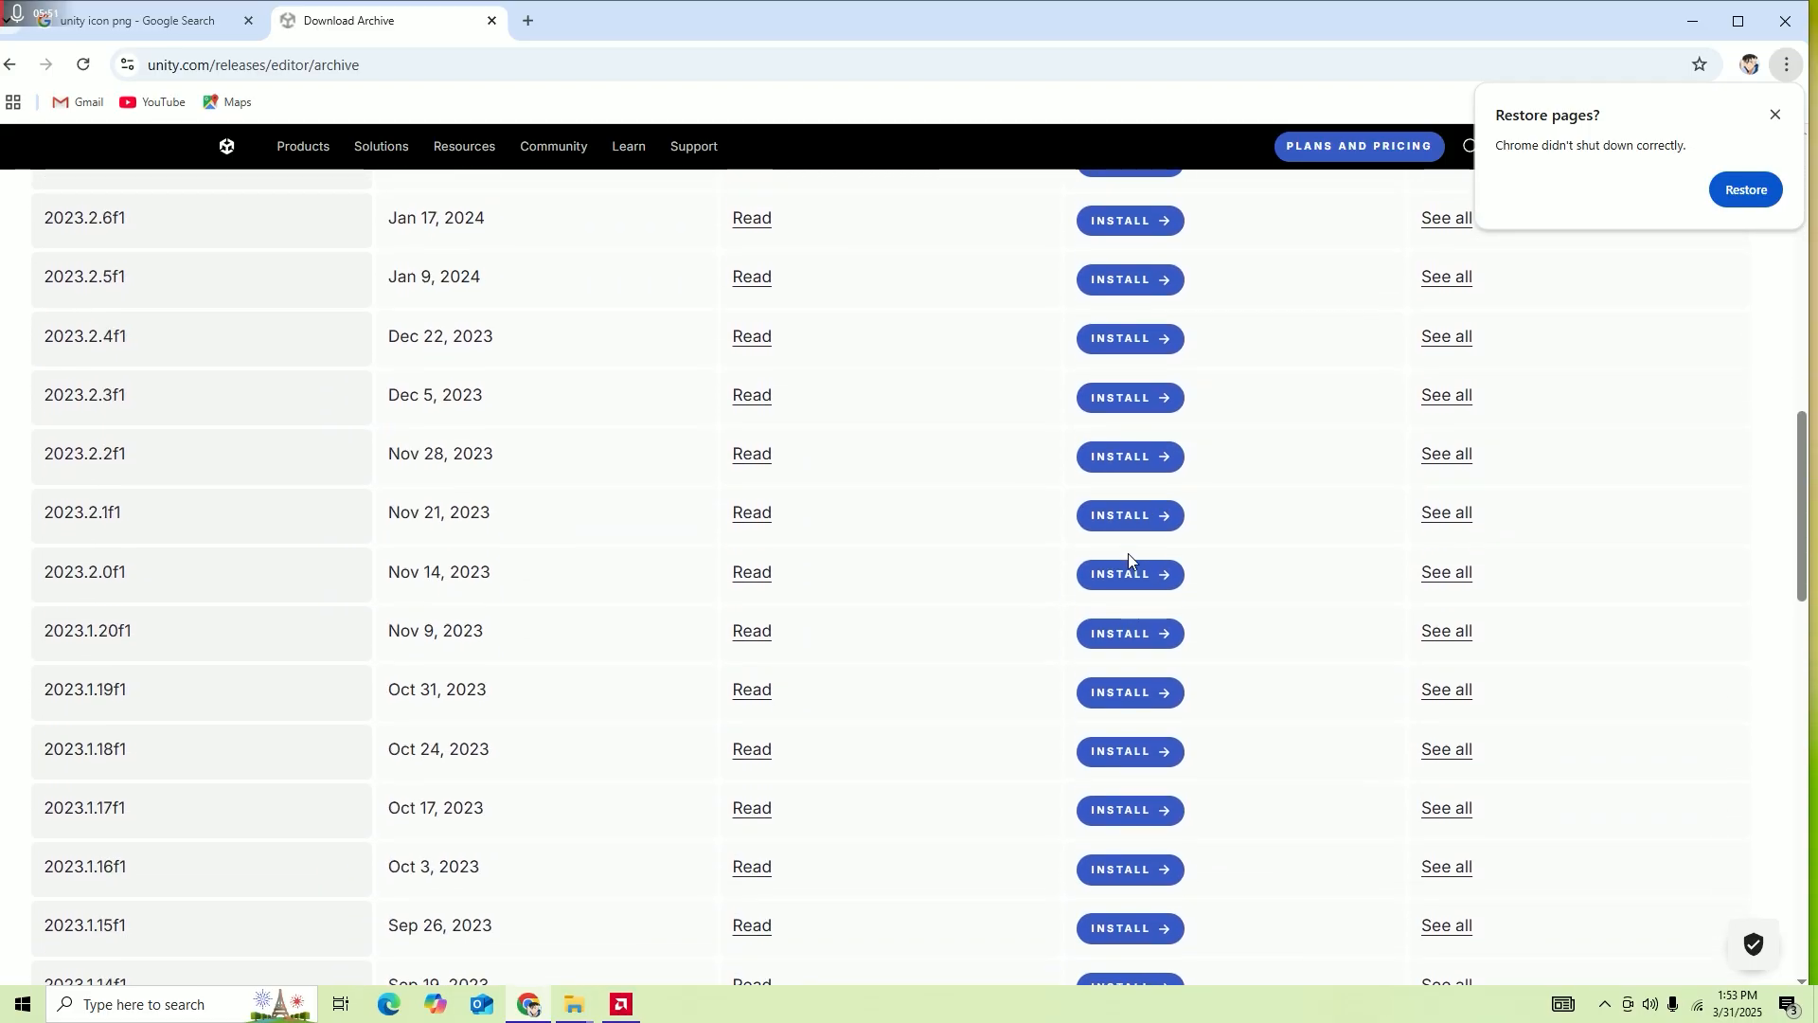
{"action": "scroll", "coordinate": [1129, 565], "scroll_direction": "up", "scroll_amount": 20}
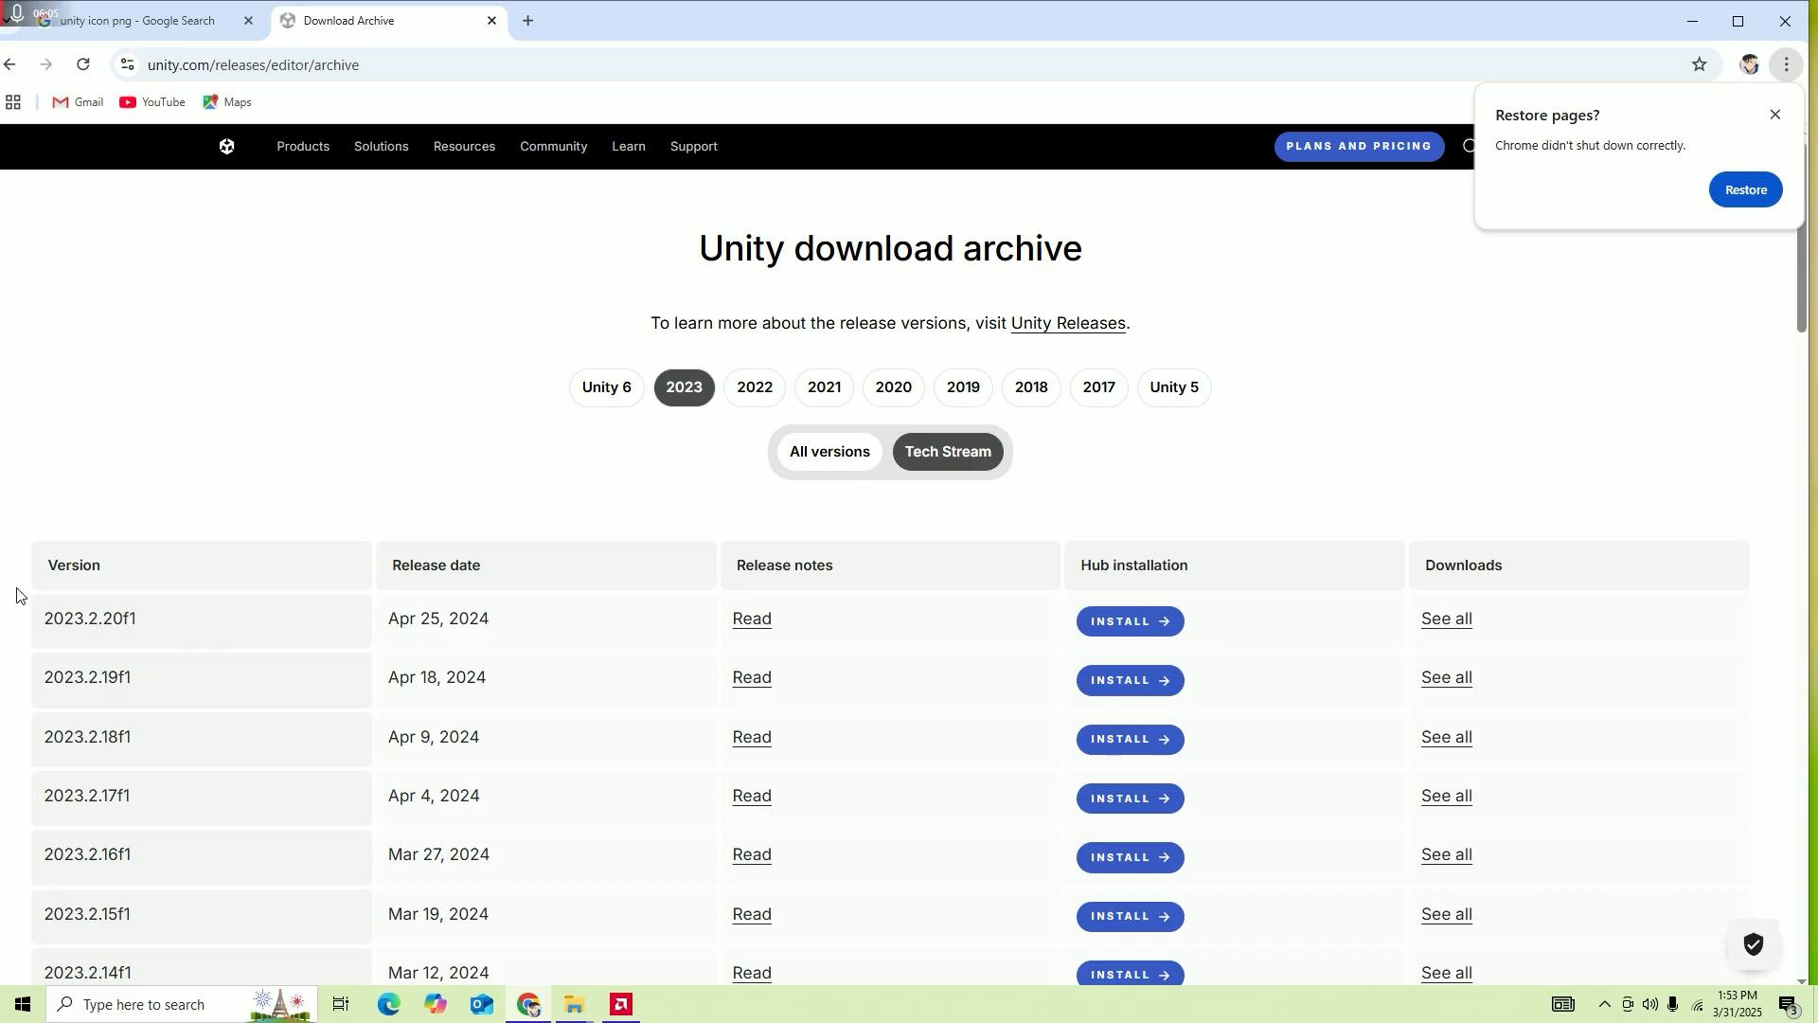
{"action": "left_click", "coordinate": [1146, 624]}
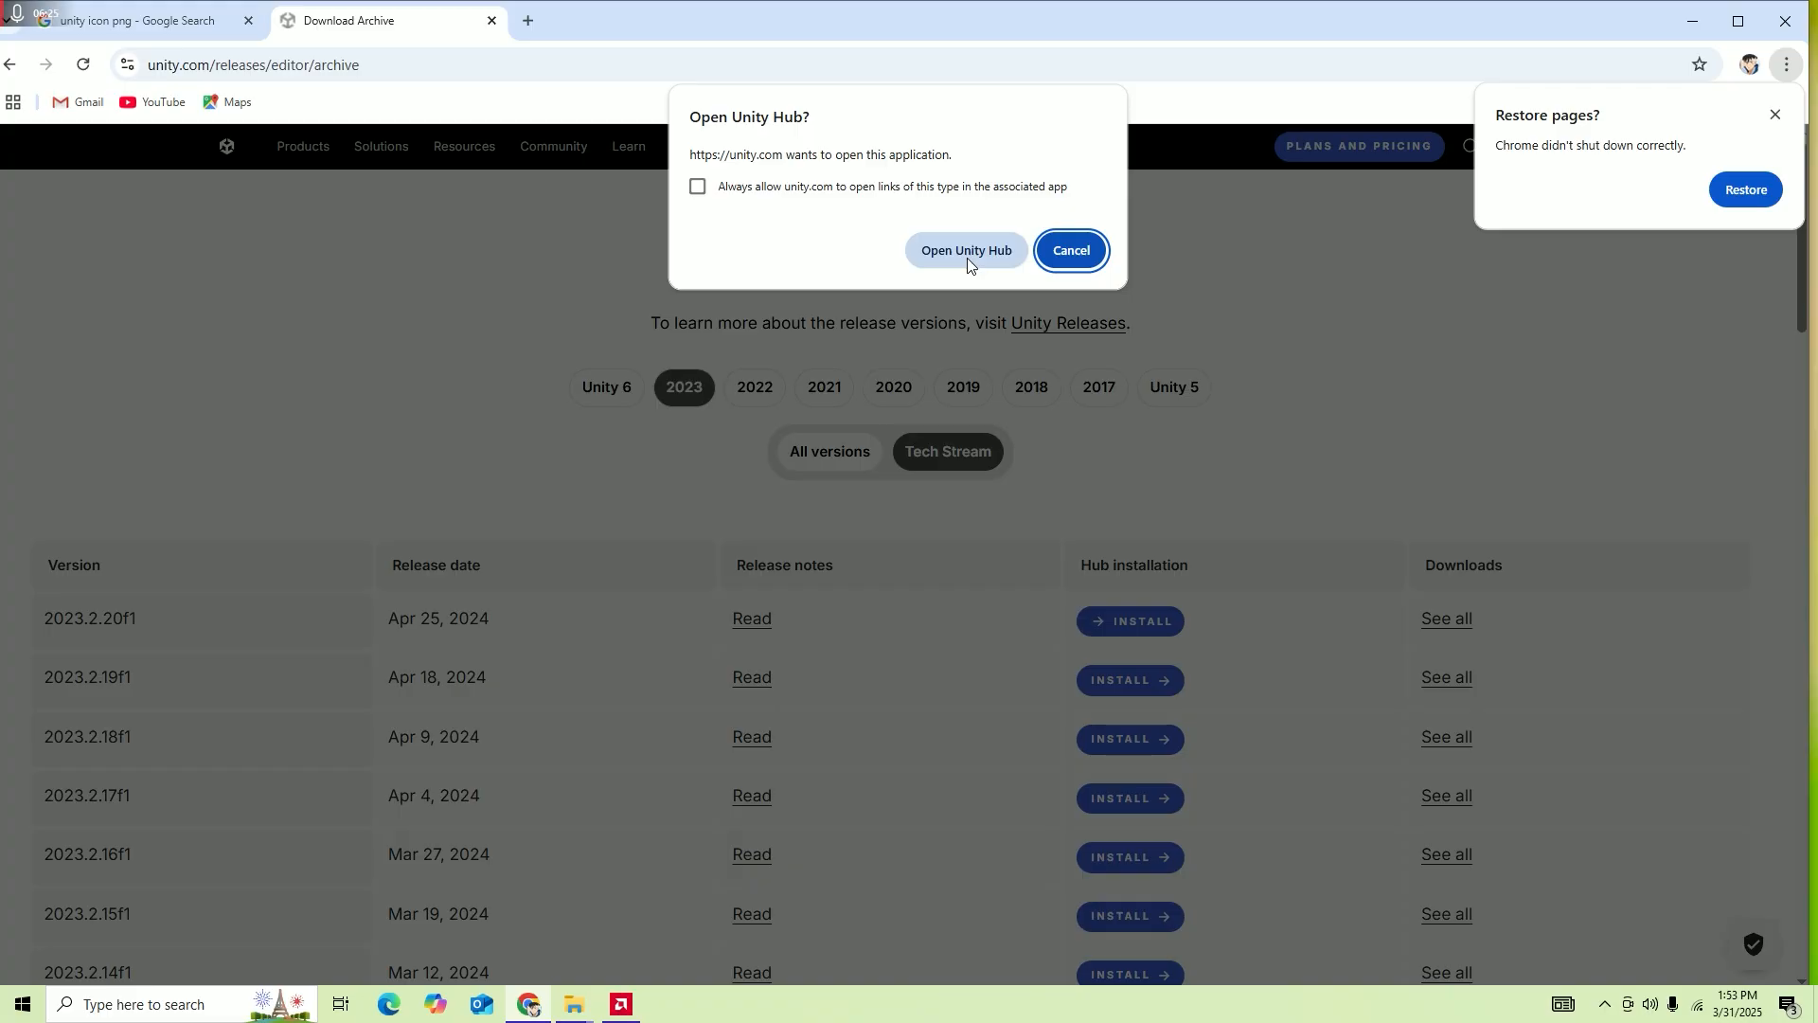
{"action": "left_click", "coordinate": [1071, 252]}
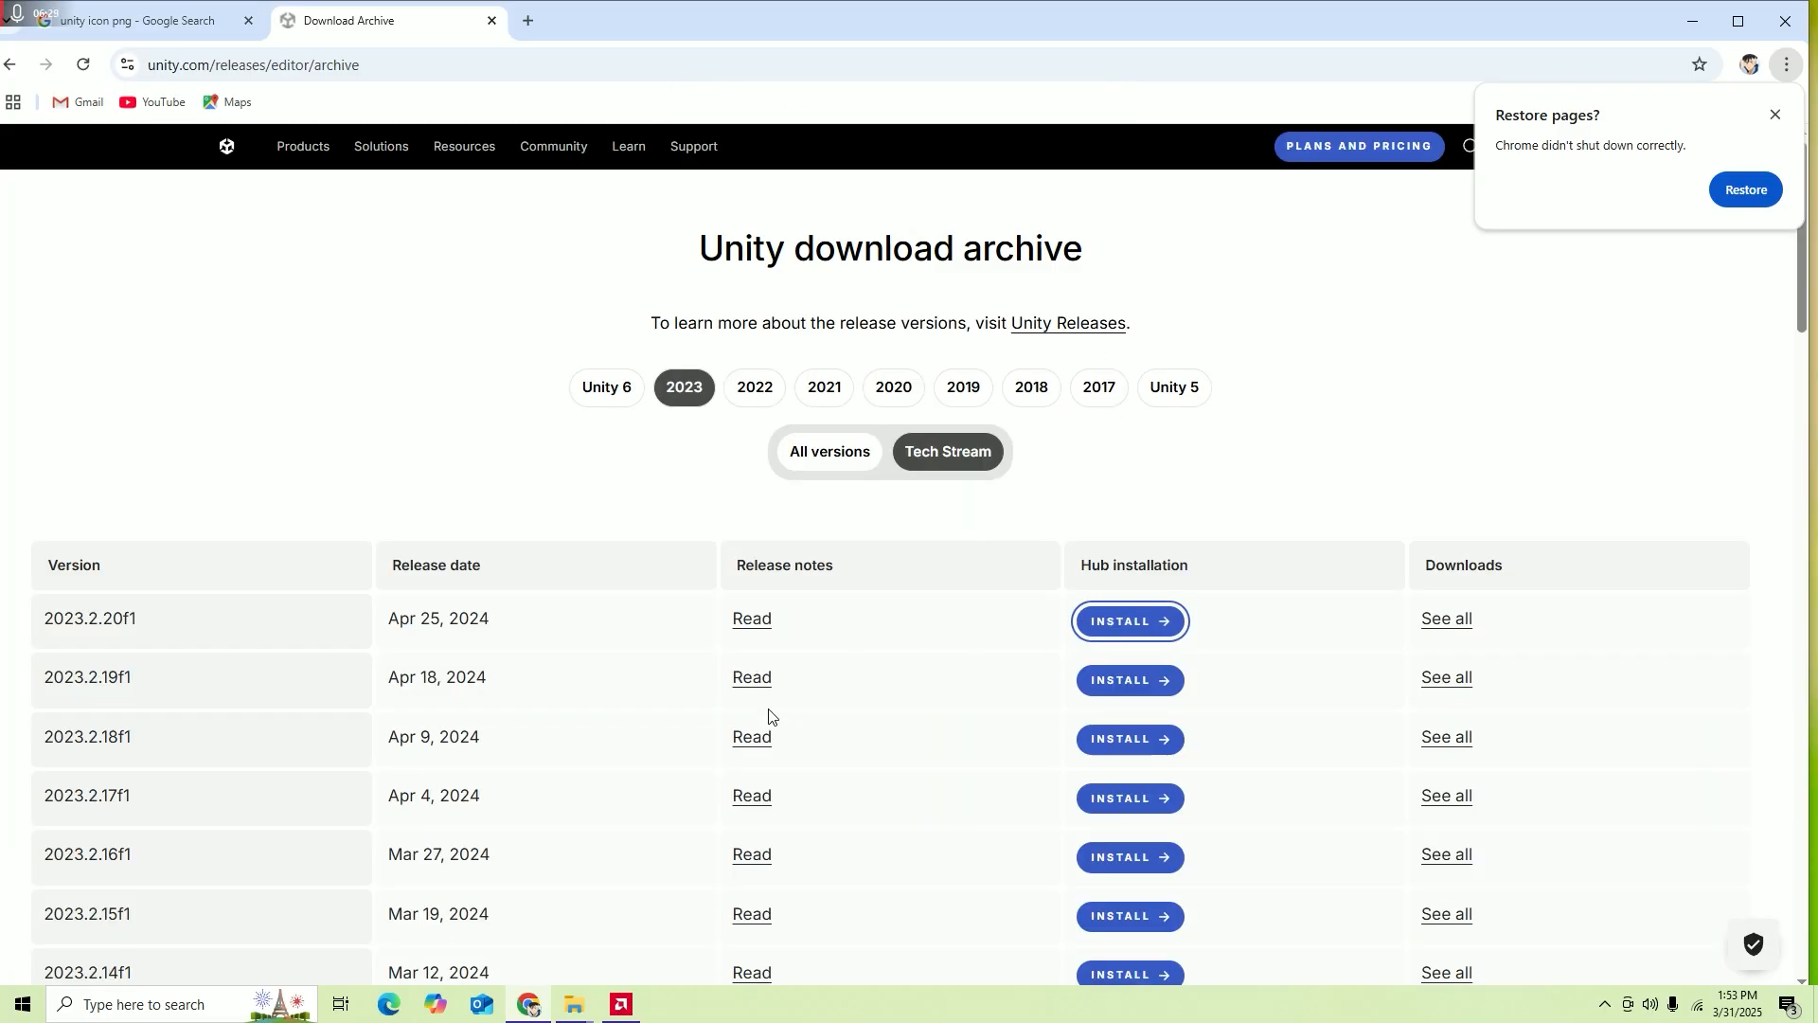
Open the page with all manual downloads for Unity version 2023.2.20f1.
{"action": "left_click", "coordinate": [1446, 622]}
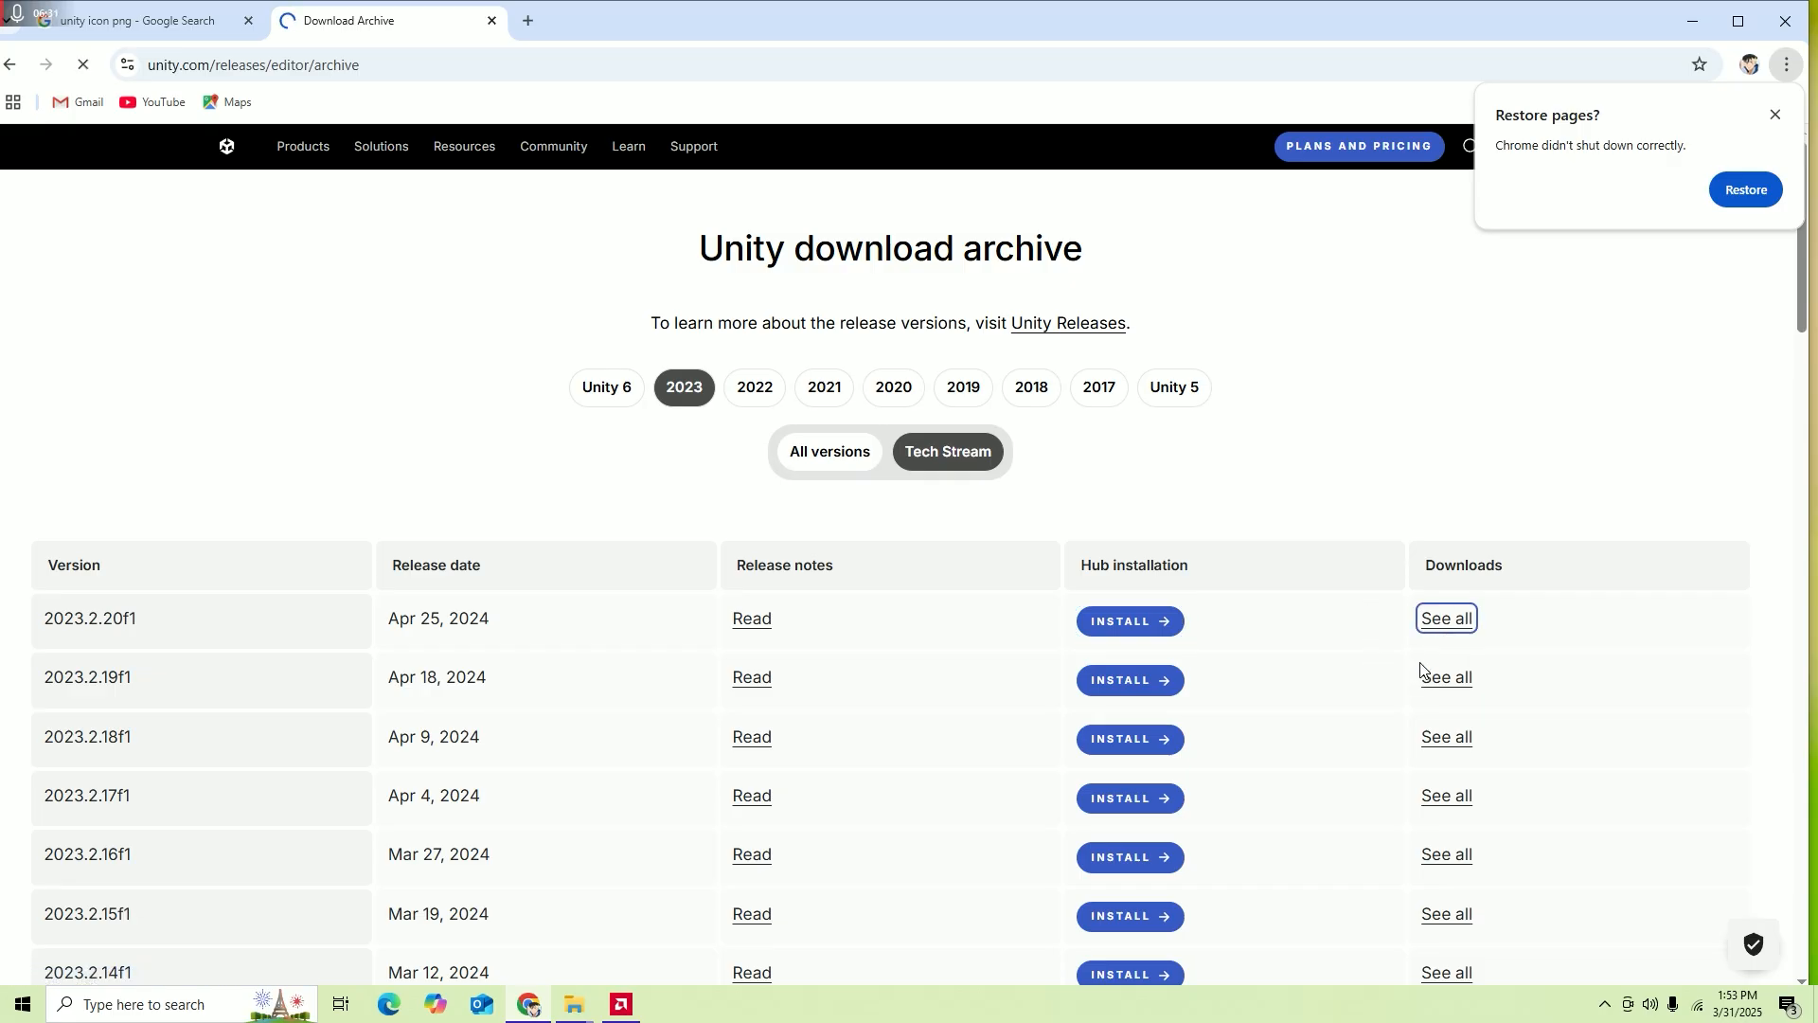
{"action": "scroll", "coordinate": [877, 570], "scroll_direction": "down", "scroll_amount": 2}
{"action": "scroll", "coordinate": [877, 572], "scroll_direction": "up", "scroll_amount": 5}
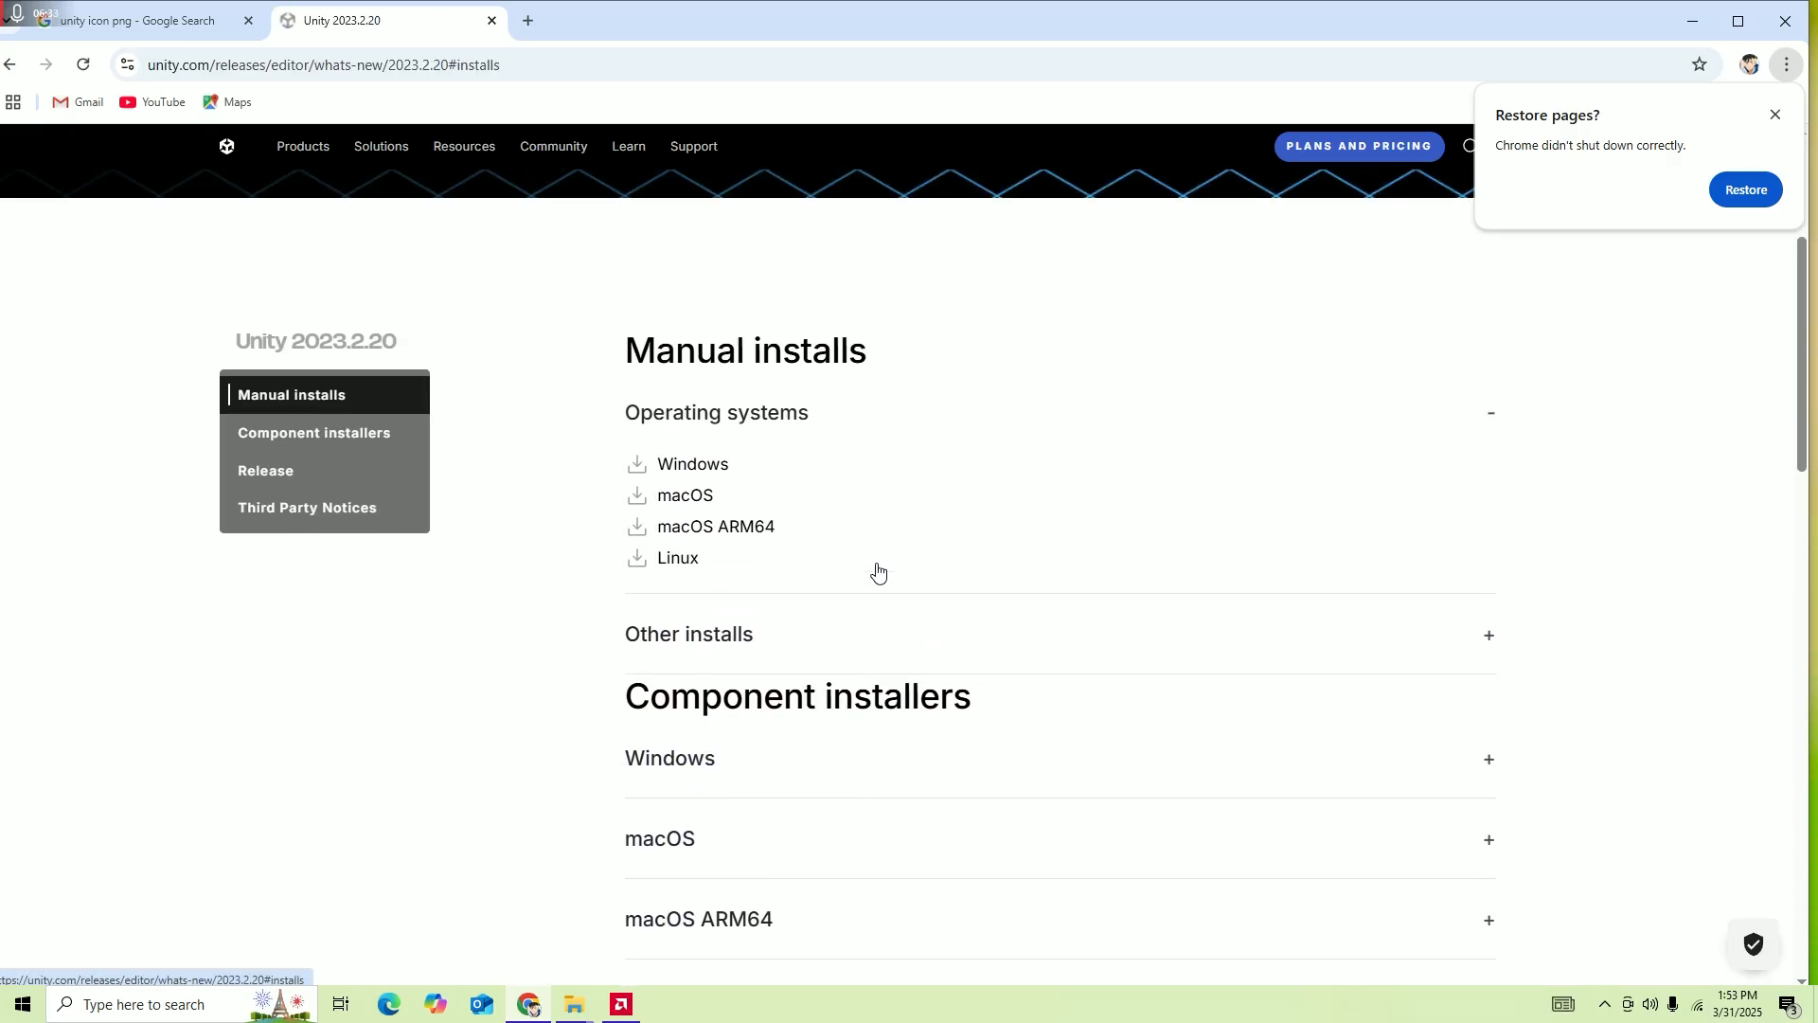
Reopen the 2023.2.20f1 downloads page from the archive, start the Windows editor installer download, and dismiss the page restore prompt.
{"action": "left_click", "coordinate": [9, 64]}
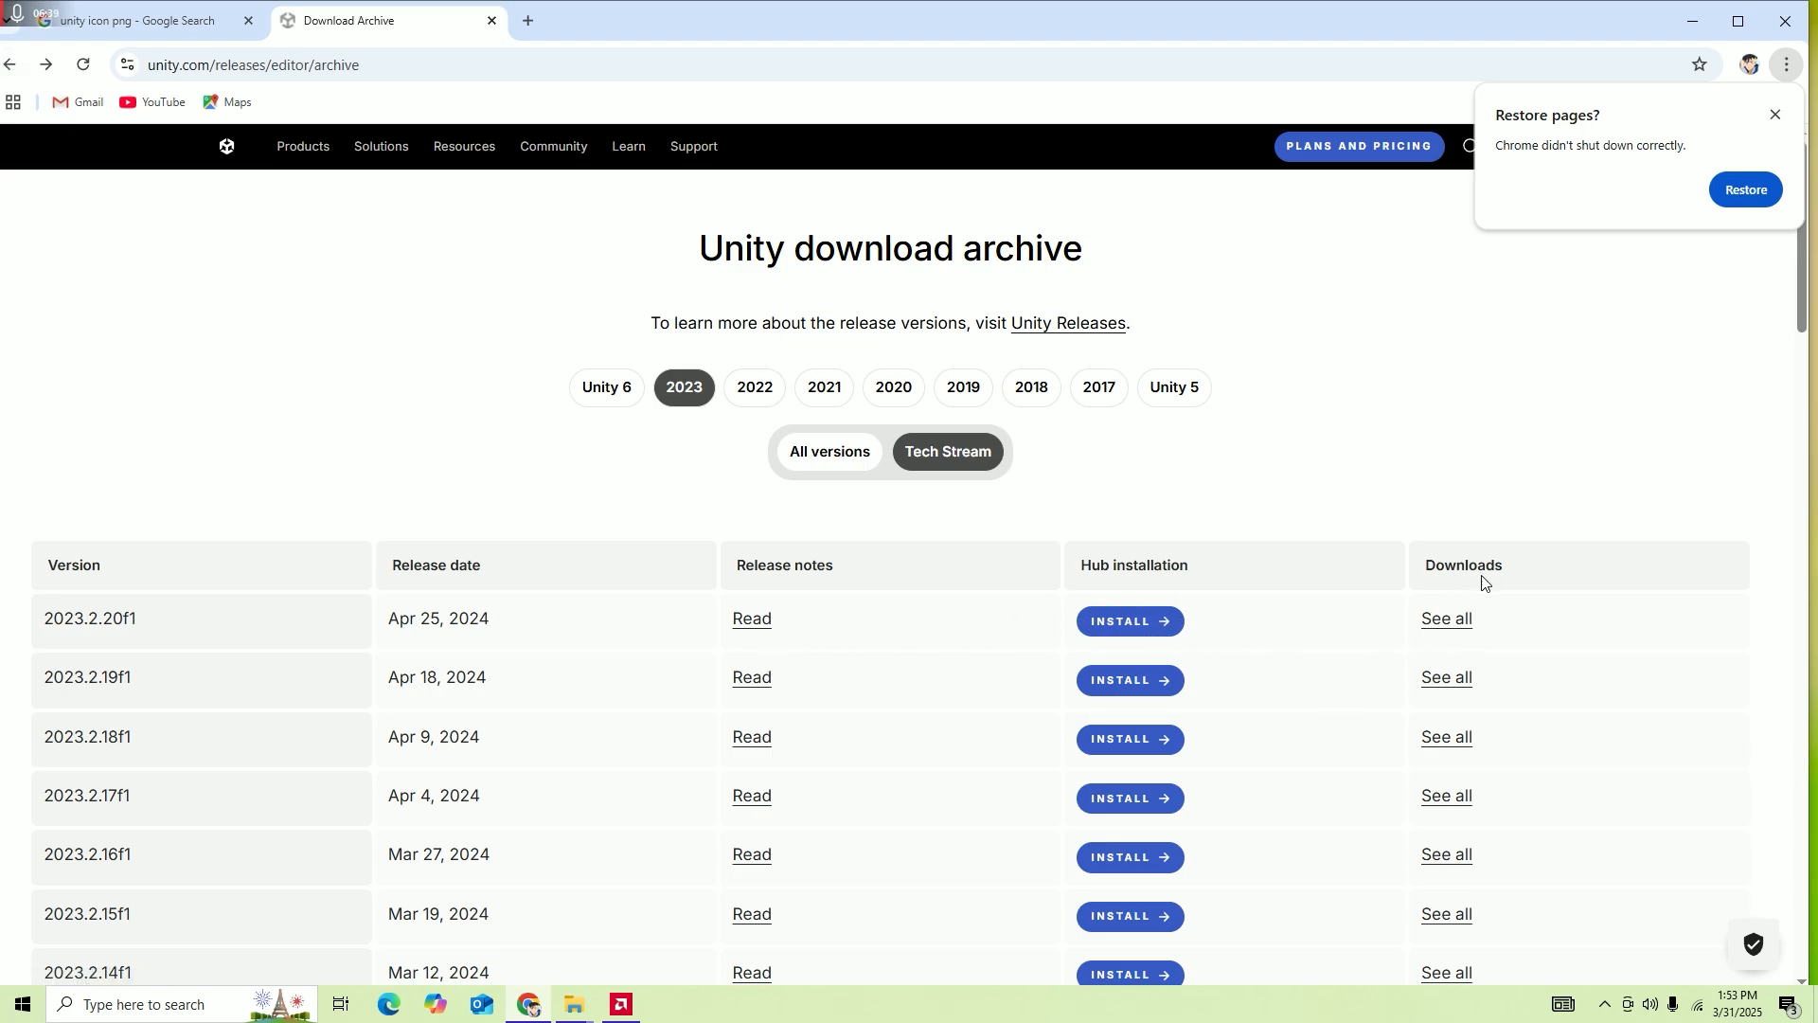
{"action": "left_click", "coordinate": [1461, 628]}
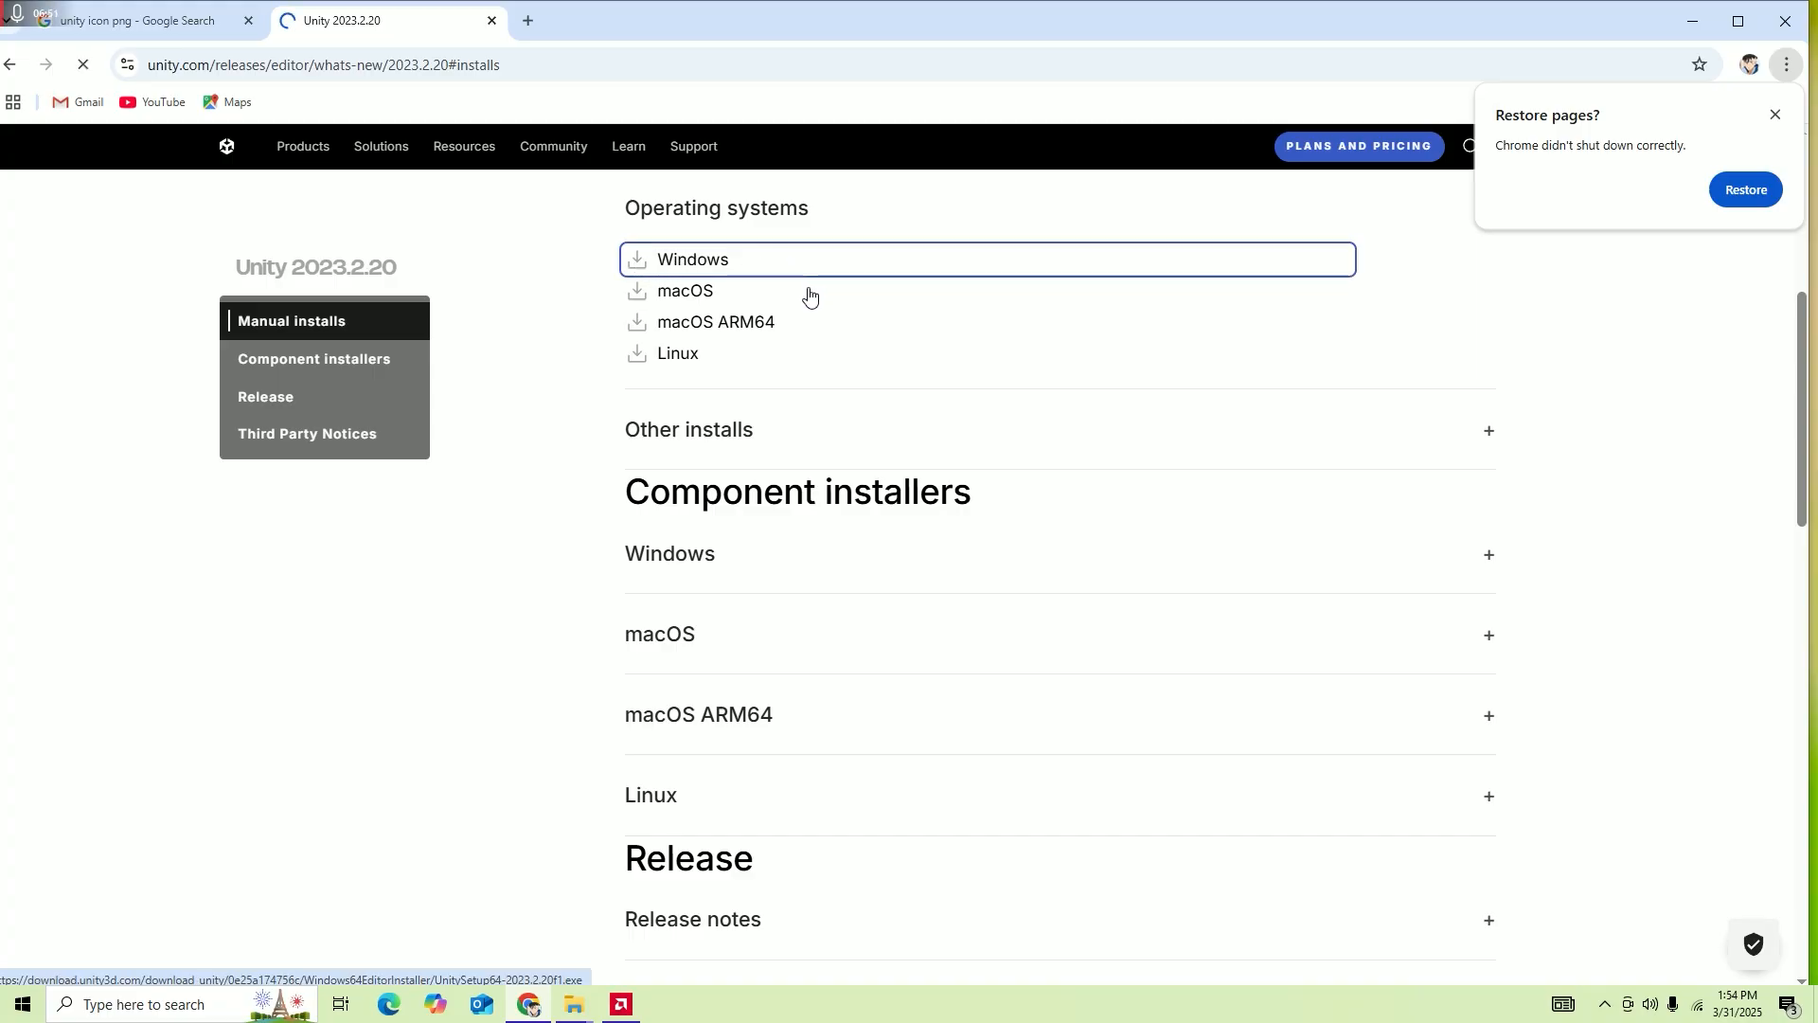
{"action": "left_click", "coordinate": [1777, 115]}
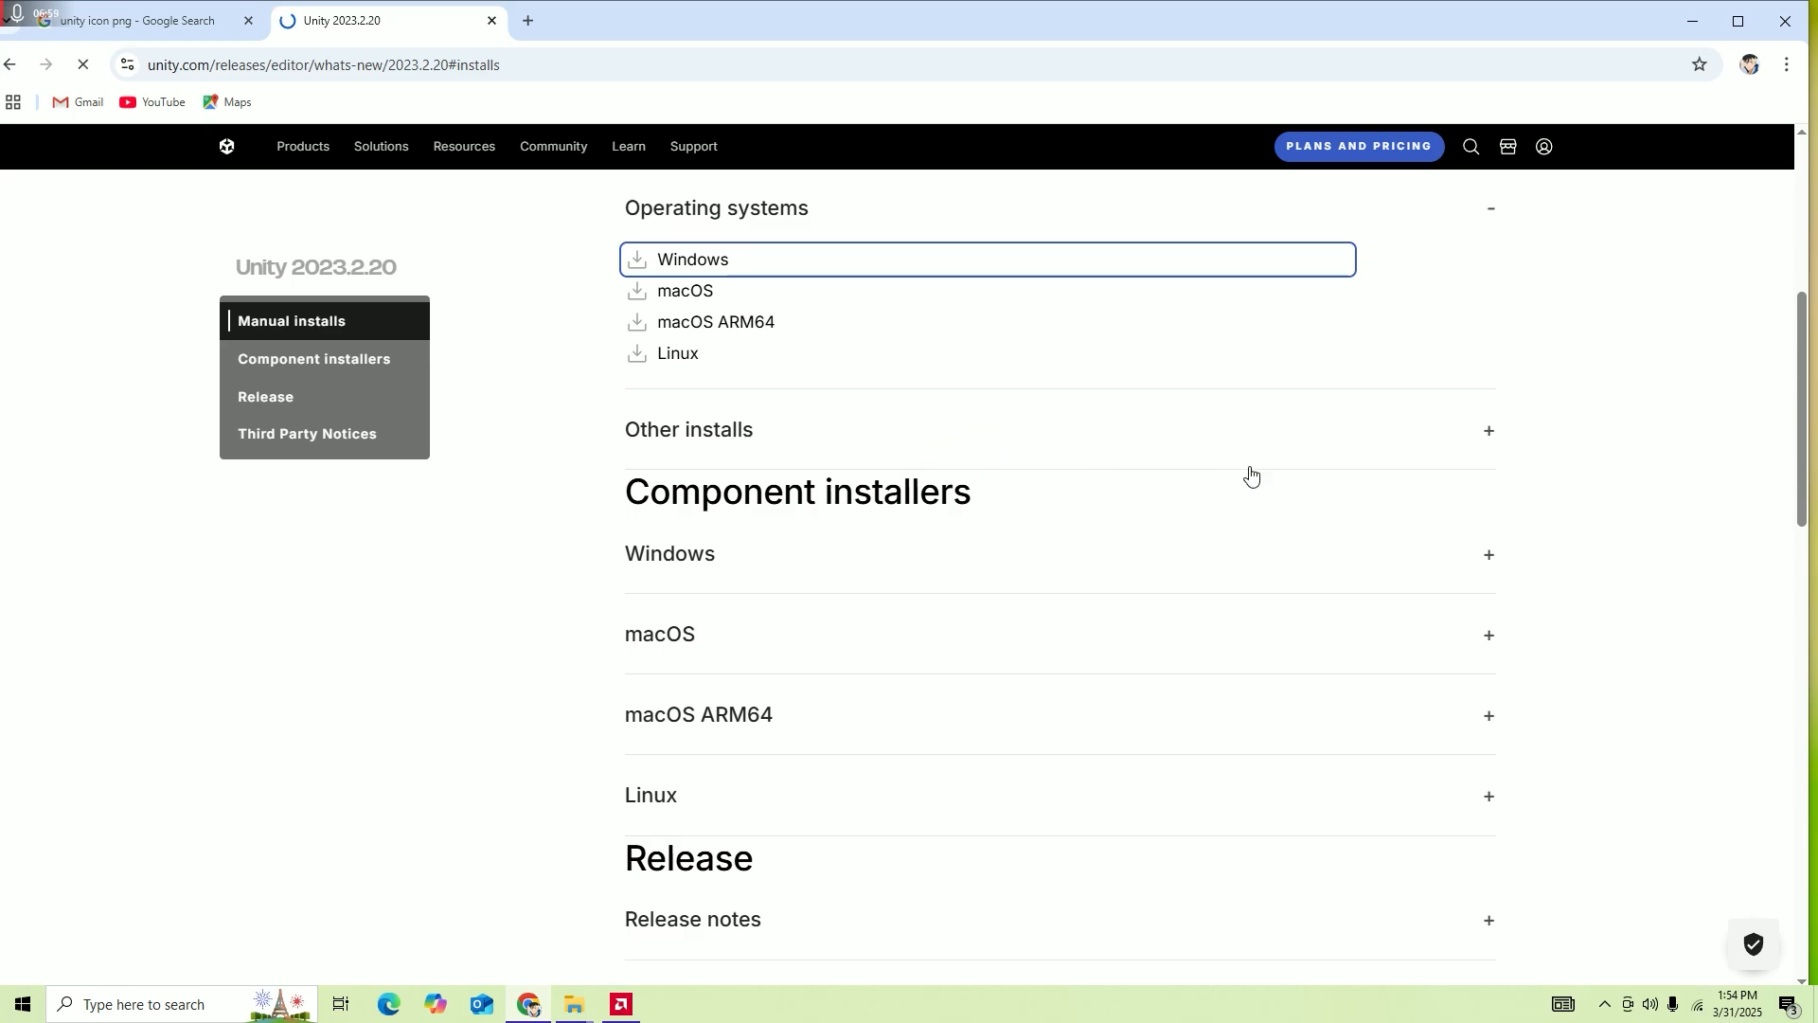
Examine the other installs and the Windows component installers offered for Unity 2023.2.20.
{"action": "left_click", "coordinate": [1489, 438]}
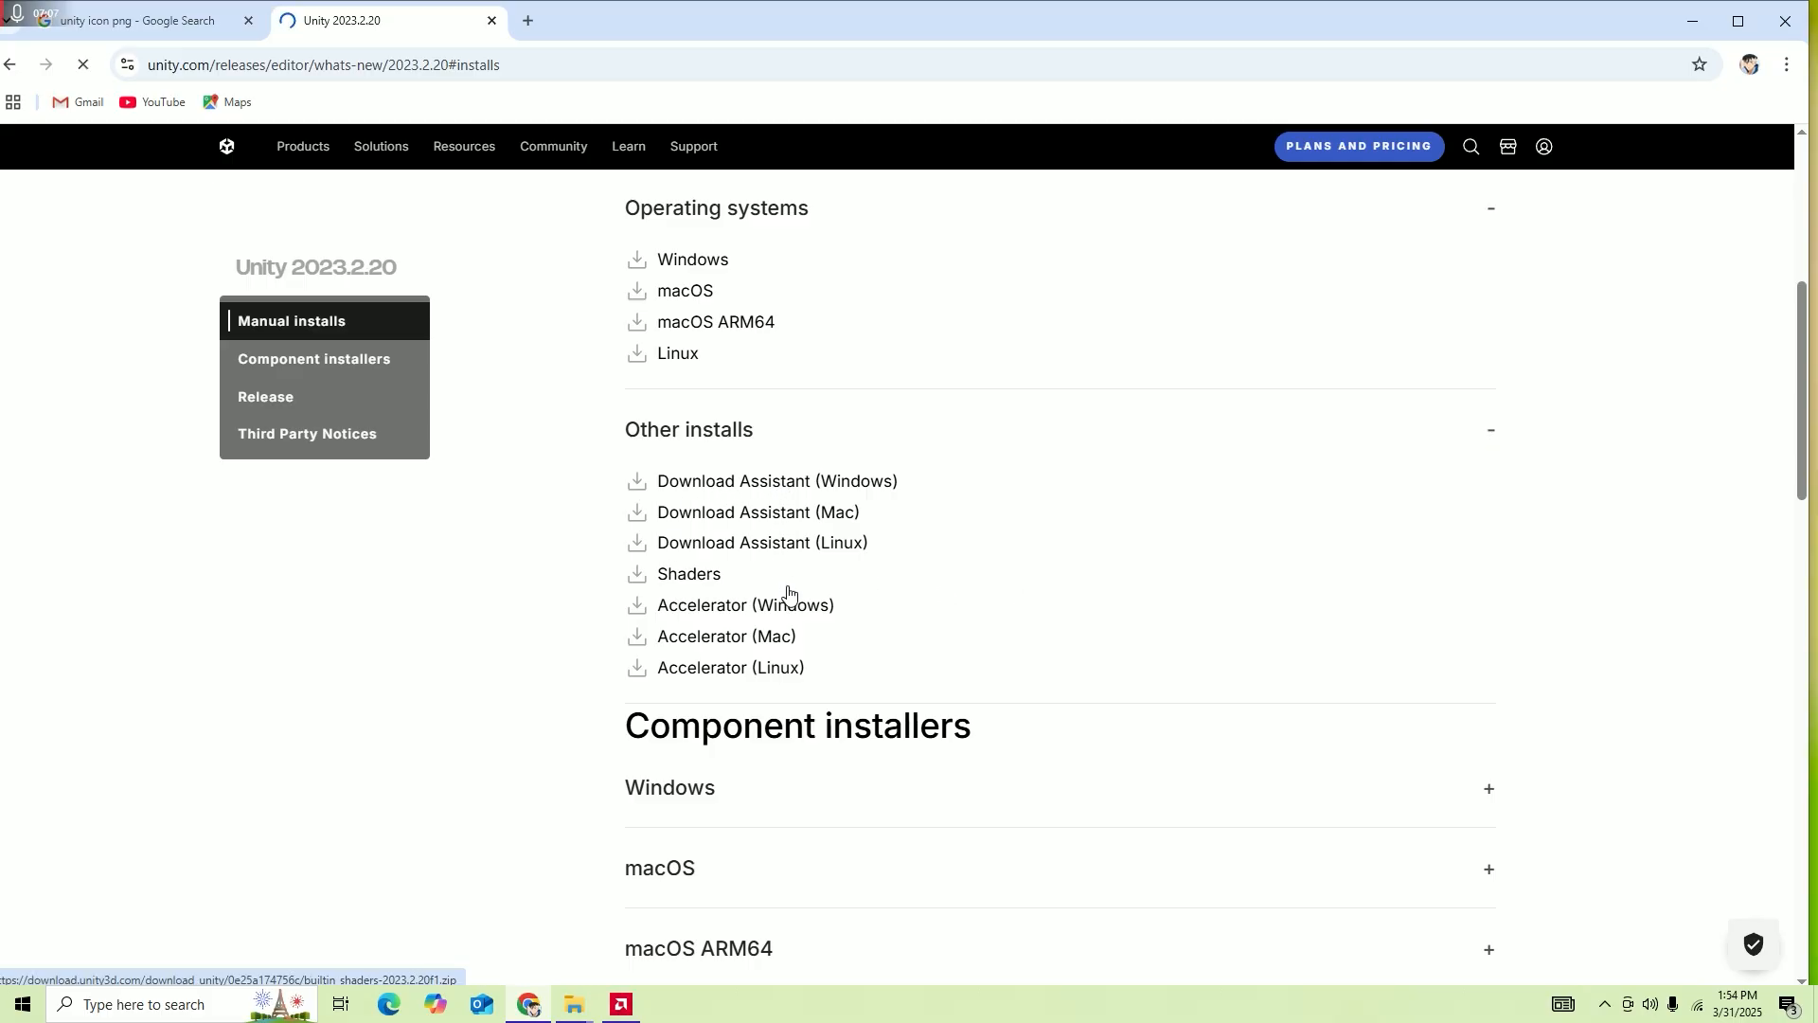
{"action": "scroll", "coordinate": [809, 642], "scroll_direction": "down", "scroll_amount": 1}
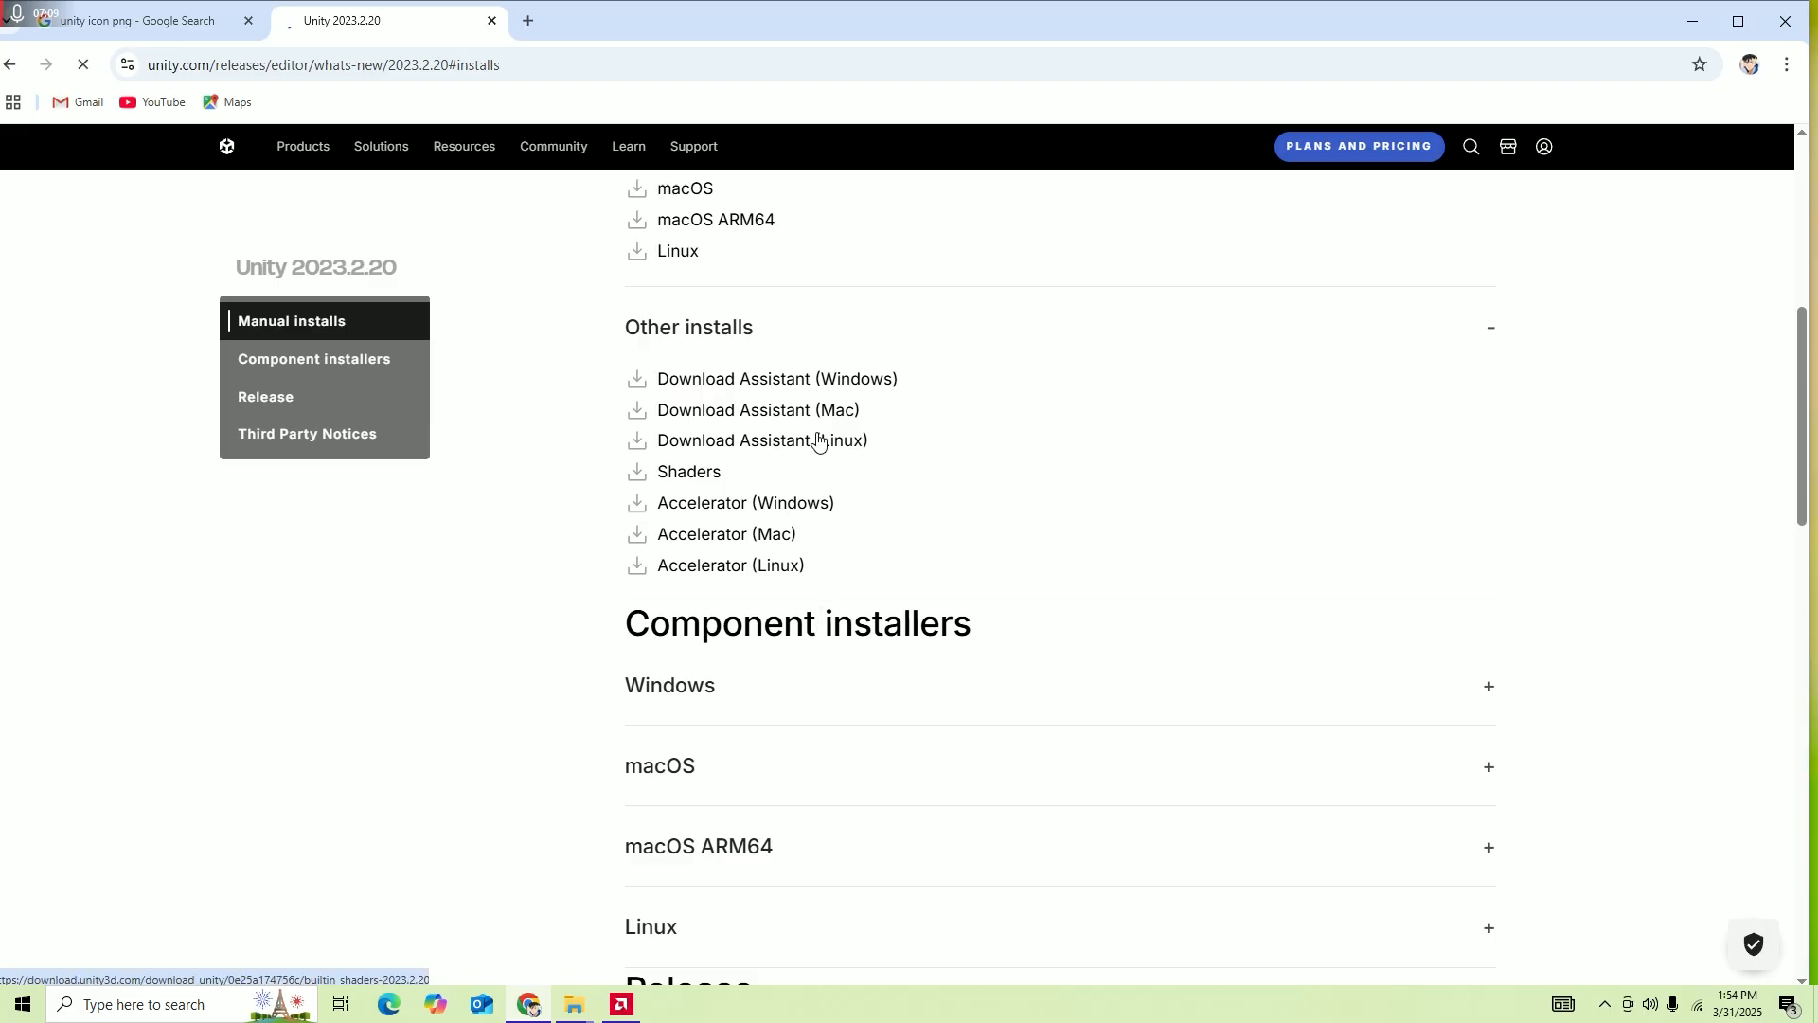
{"action": "left_click", "coordinate": [1491, 338]}
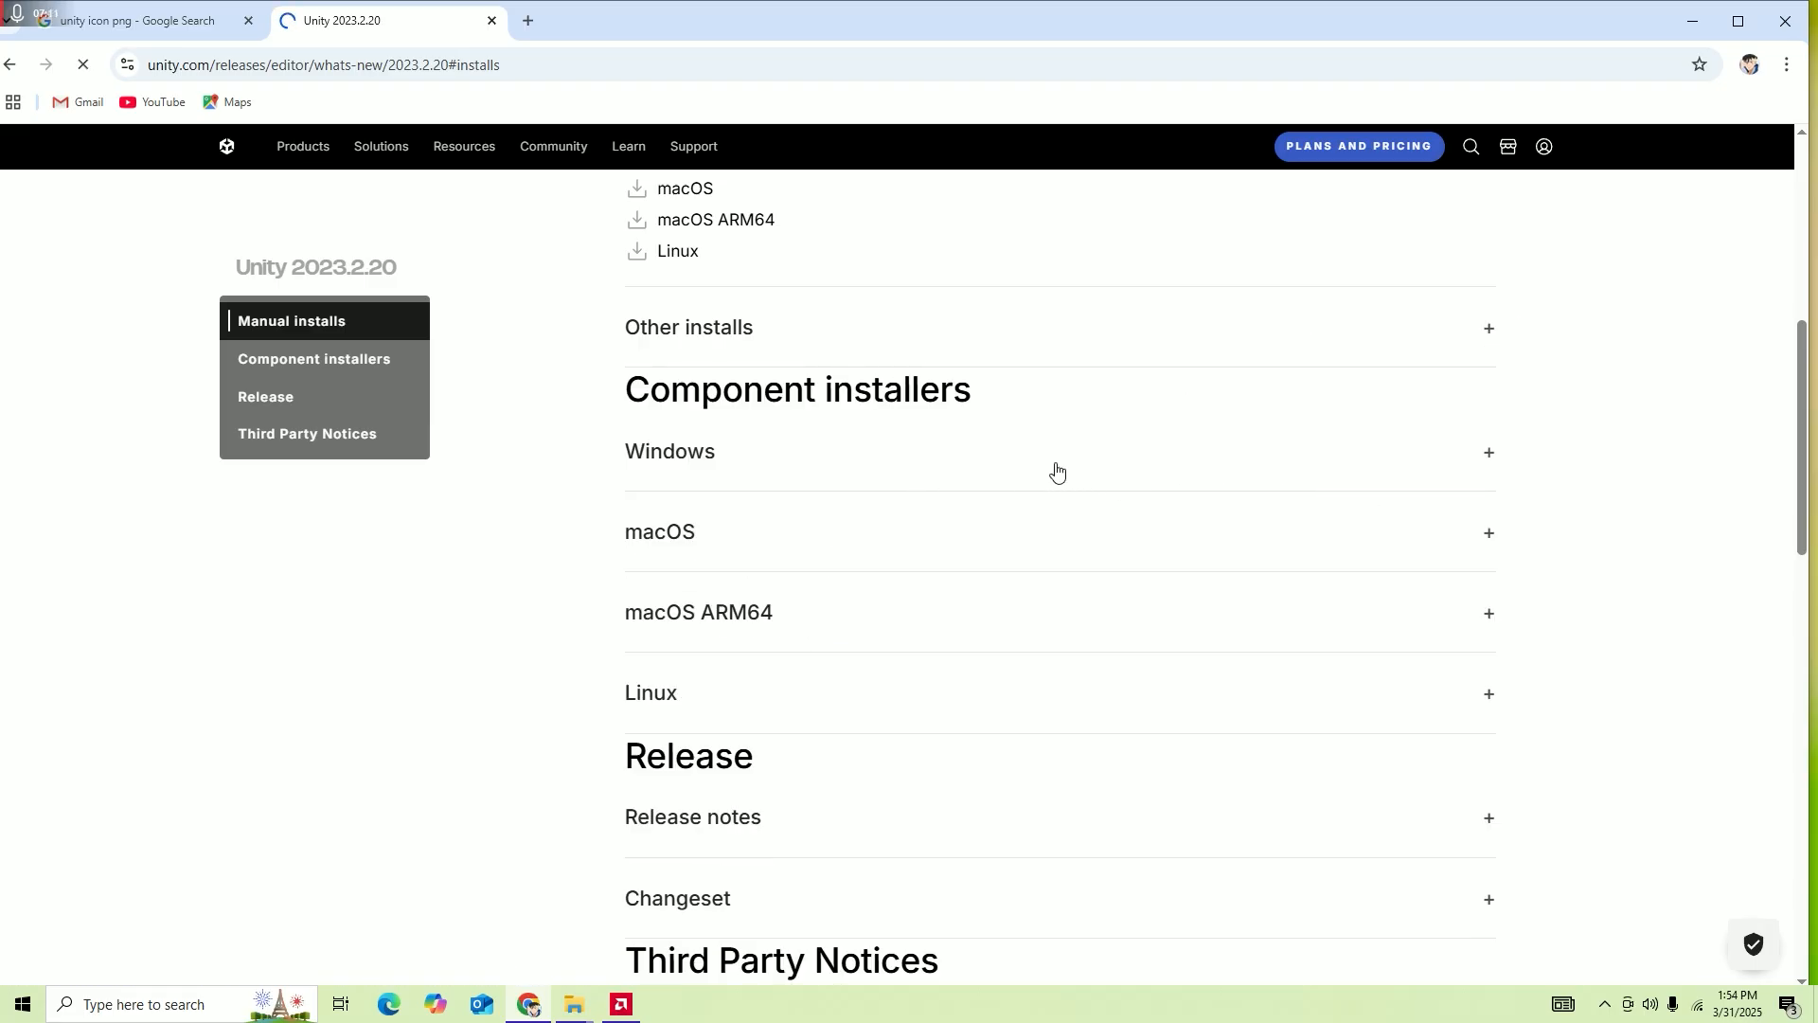
{"action": "left_click", "coordinate": [1483, 468]}
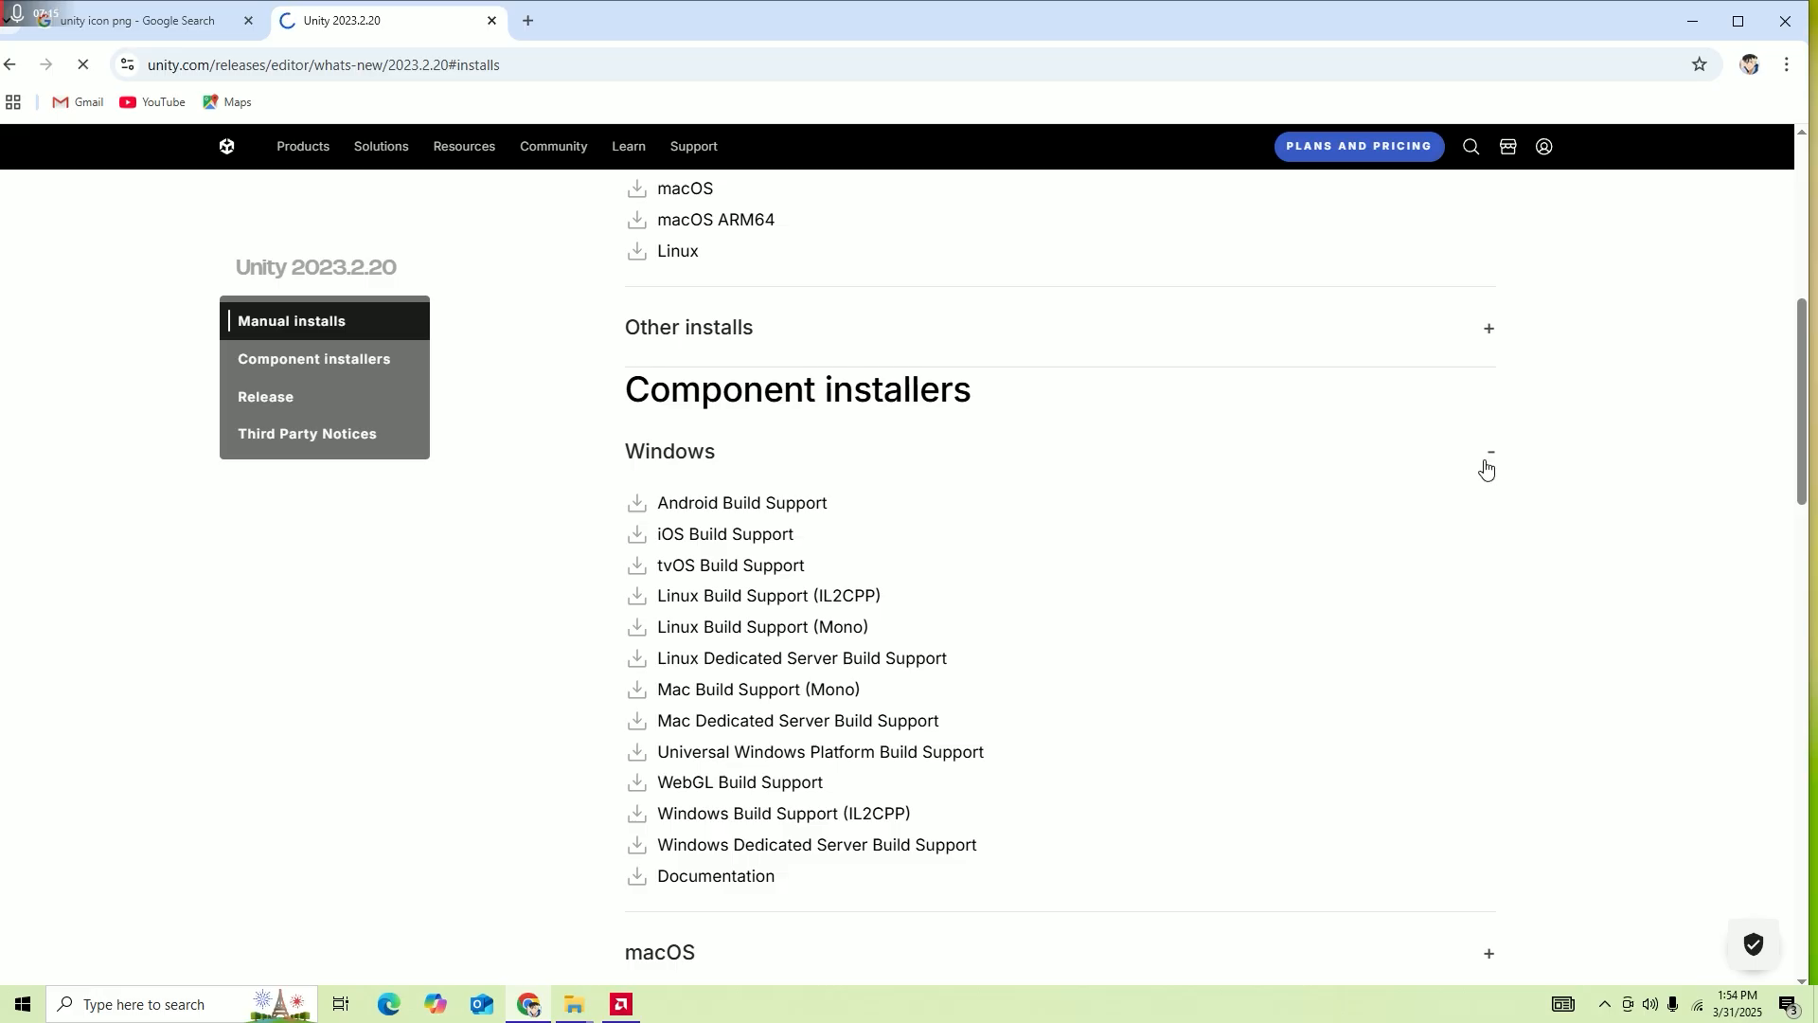
{"action": "left_click", "coordinate": [1487, 469]}
{"action": "scroll", "coordinate": [792, 390], "scroll_direction": "up", "scroll_amount": 3}
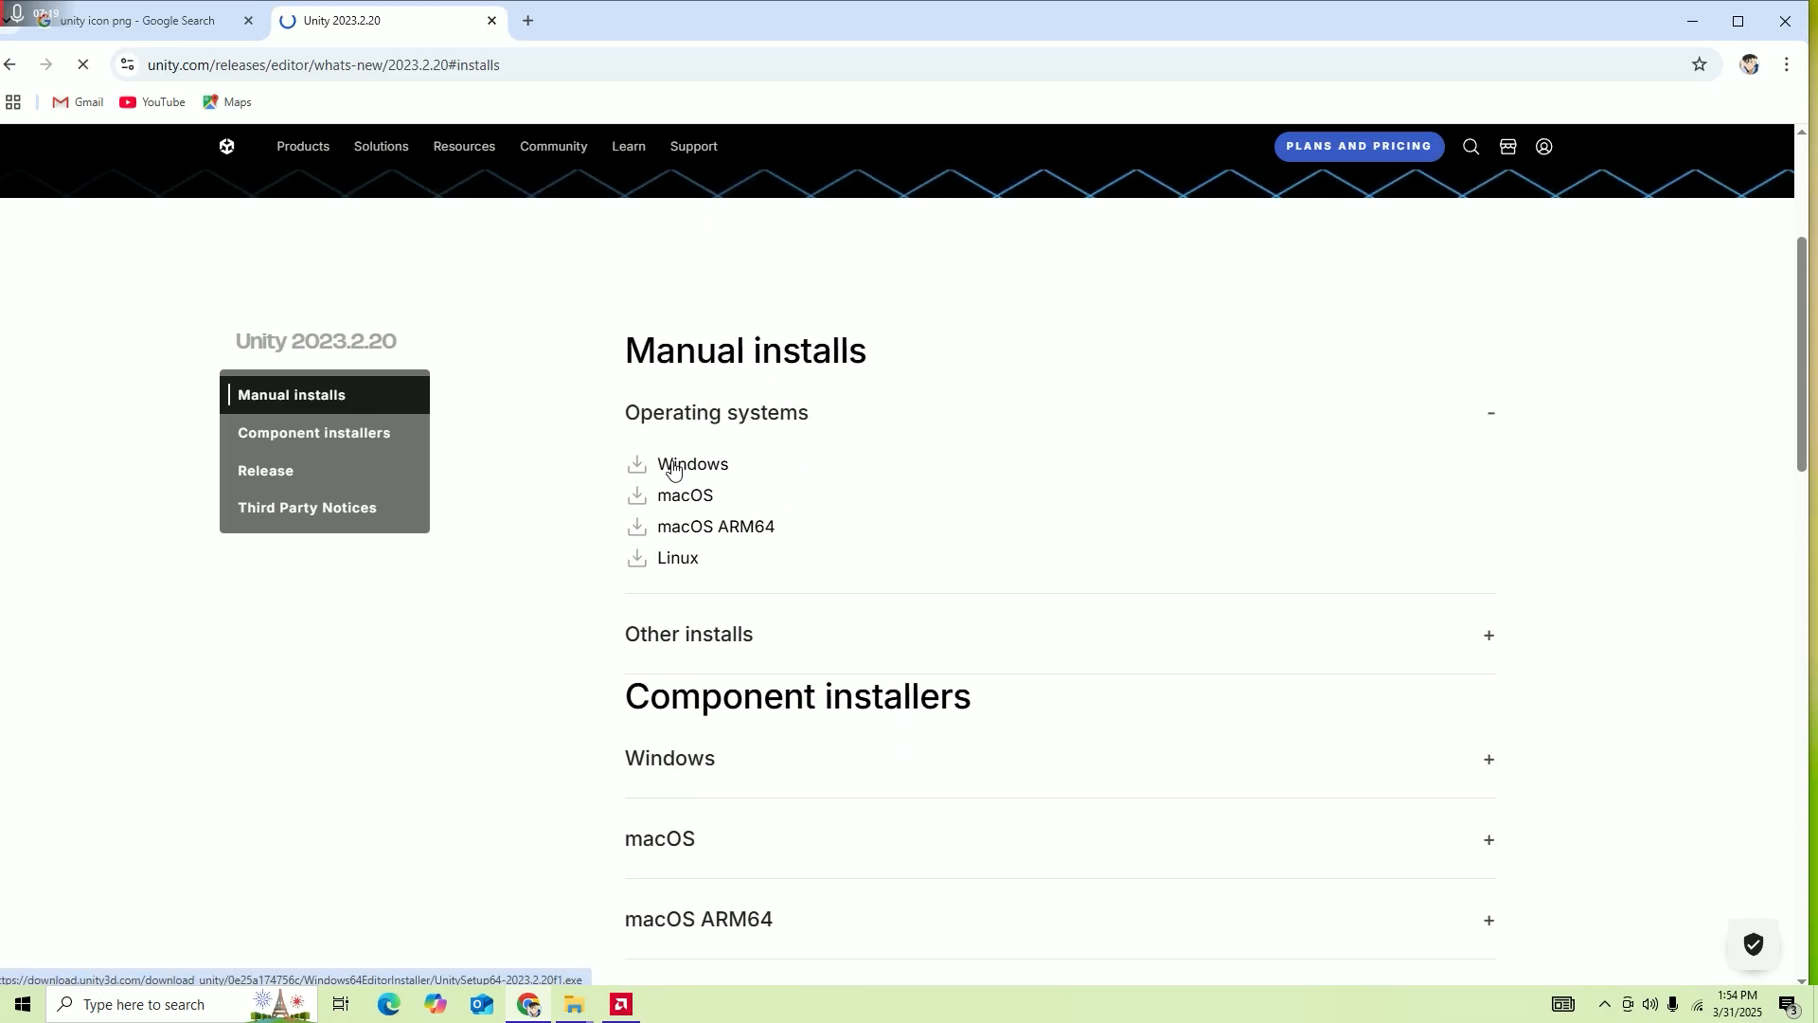
{"action": "scroll", "coordinate": [1384, 341], "scroll_direction": "down", "scroll_amount": 3}
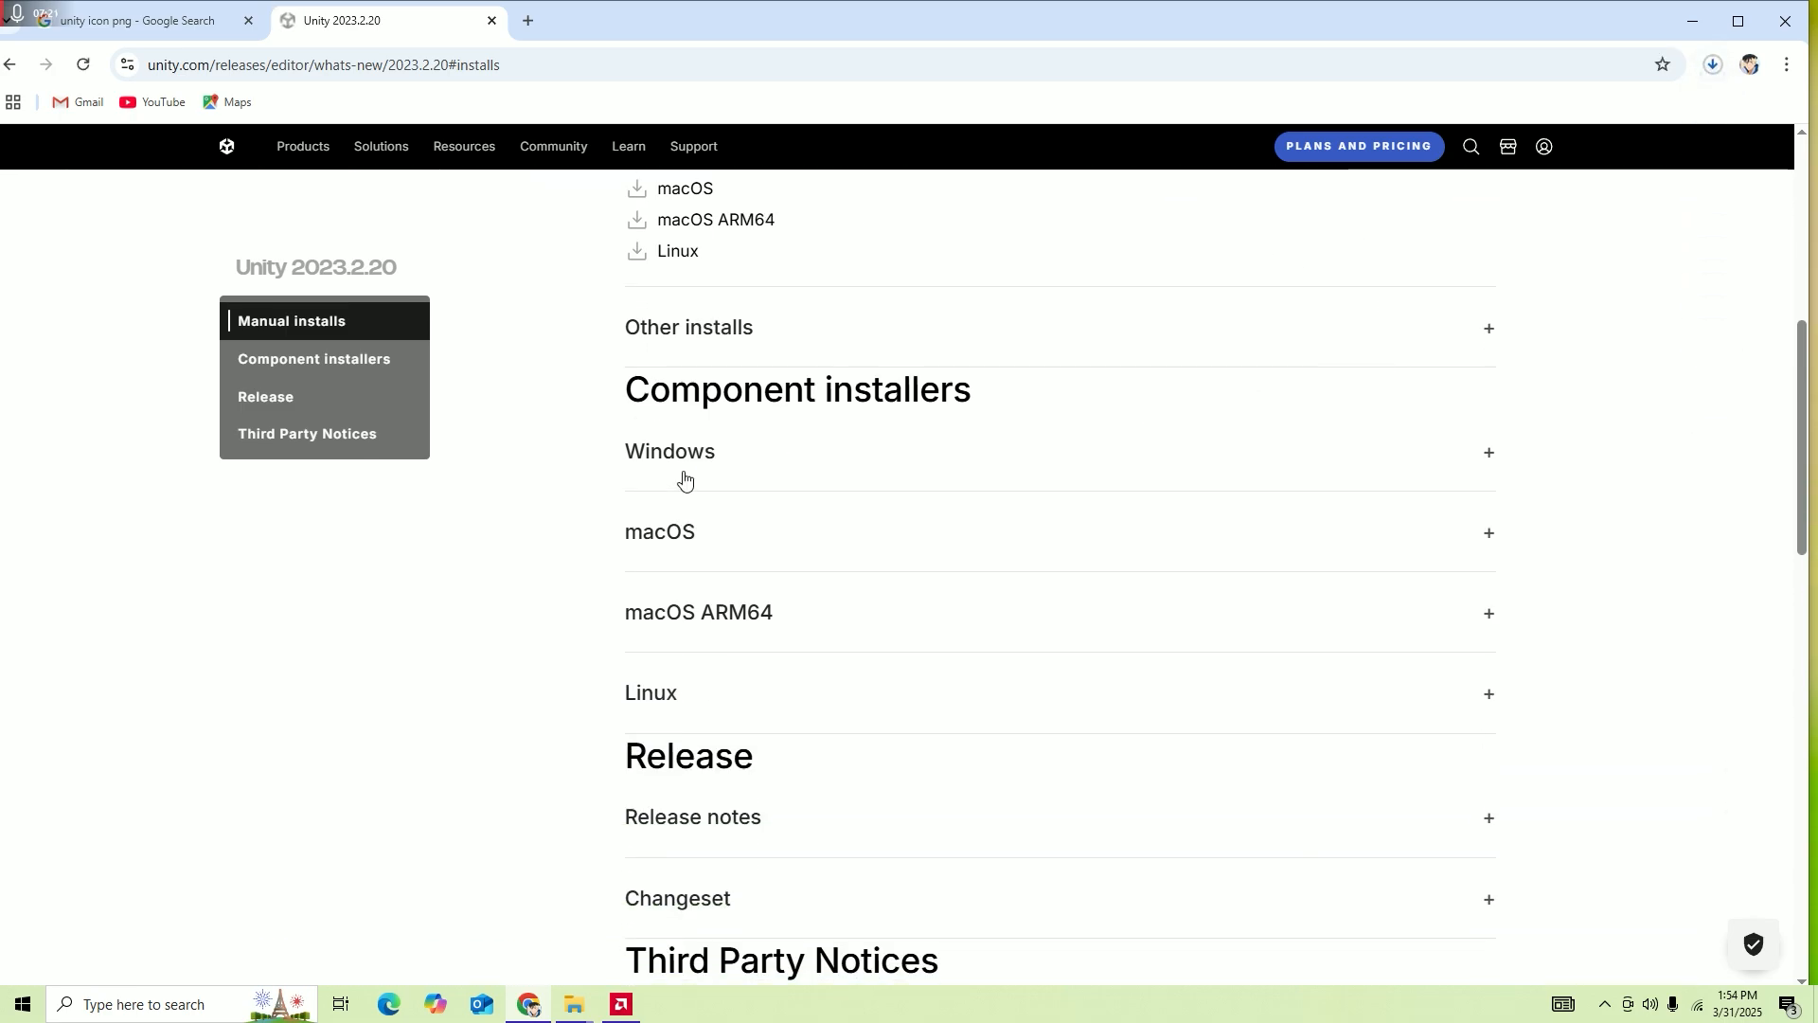
Pause and cancel the UnitySetup64-2023.2.20f1.exe download, and close the recent download history.
{"action": "left_click", "coordinate": [1713, 66]}
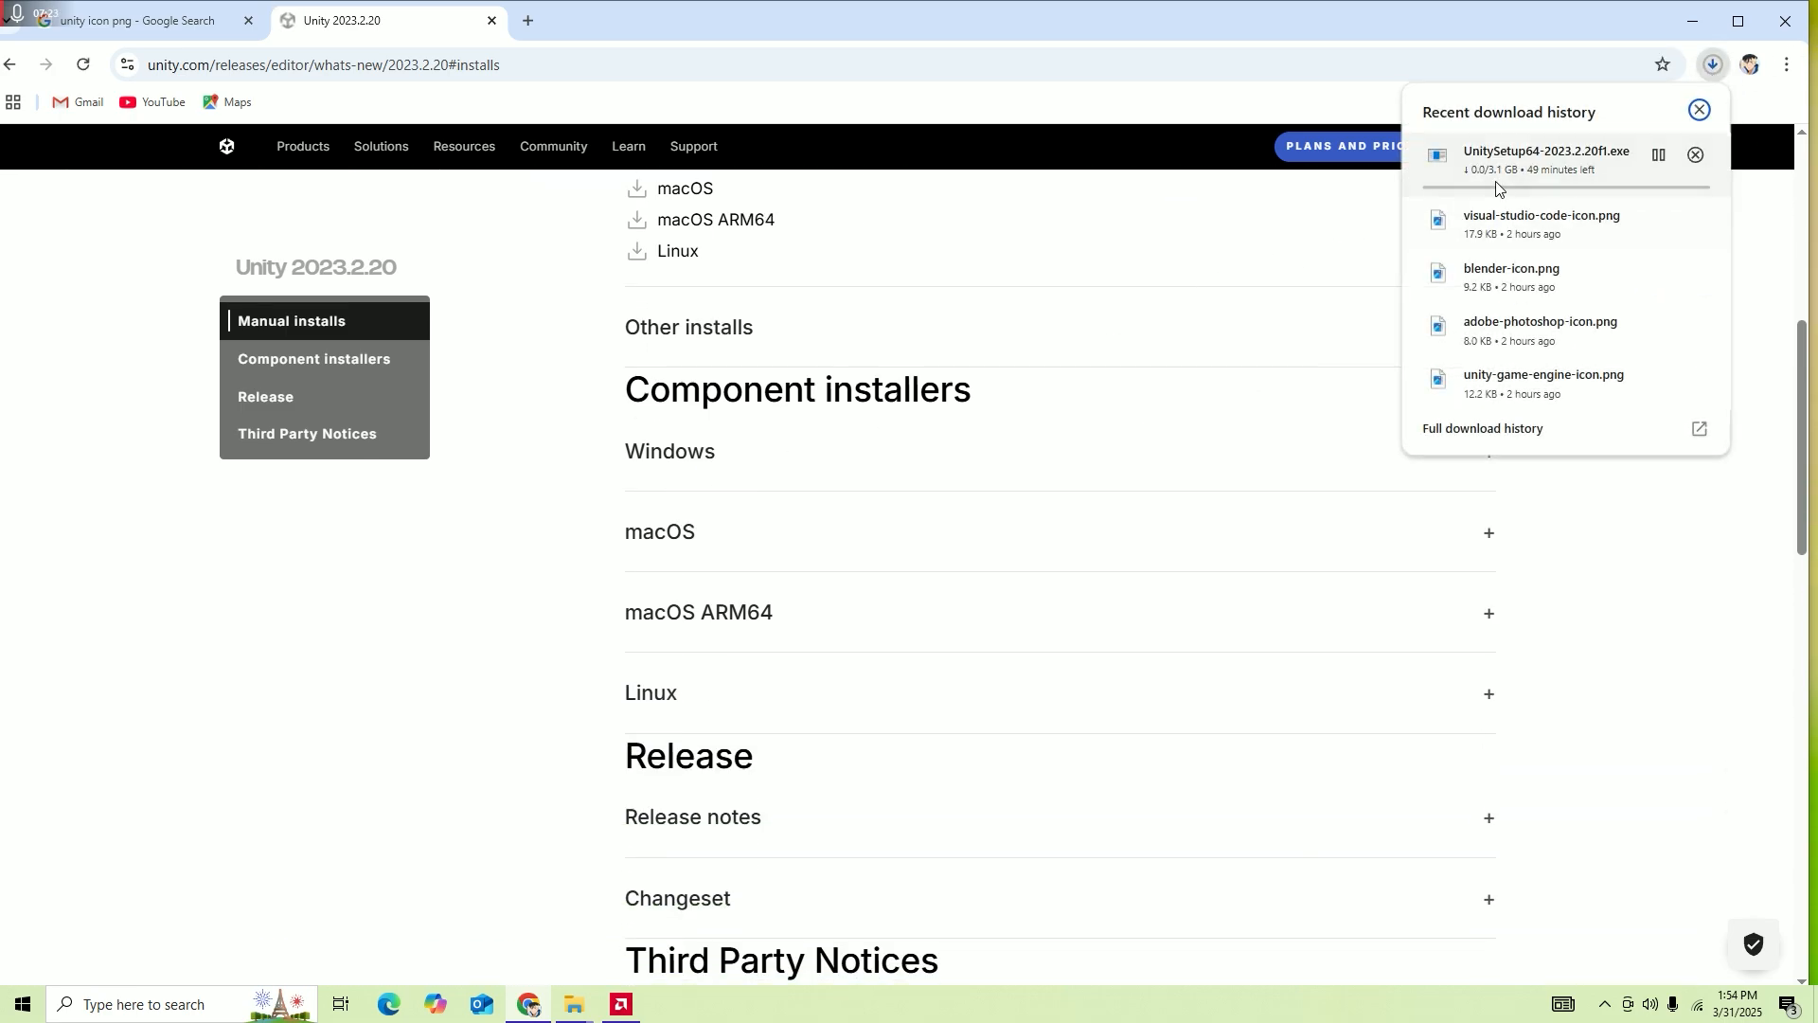
{"action": "left_click", "coordinate": [1661, 156]}
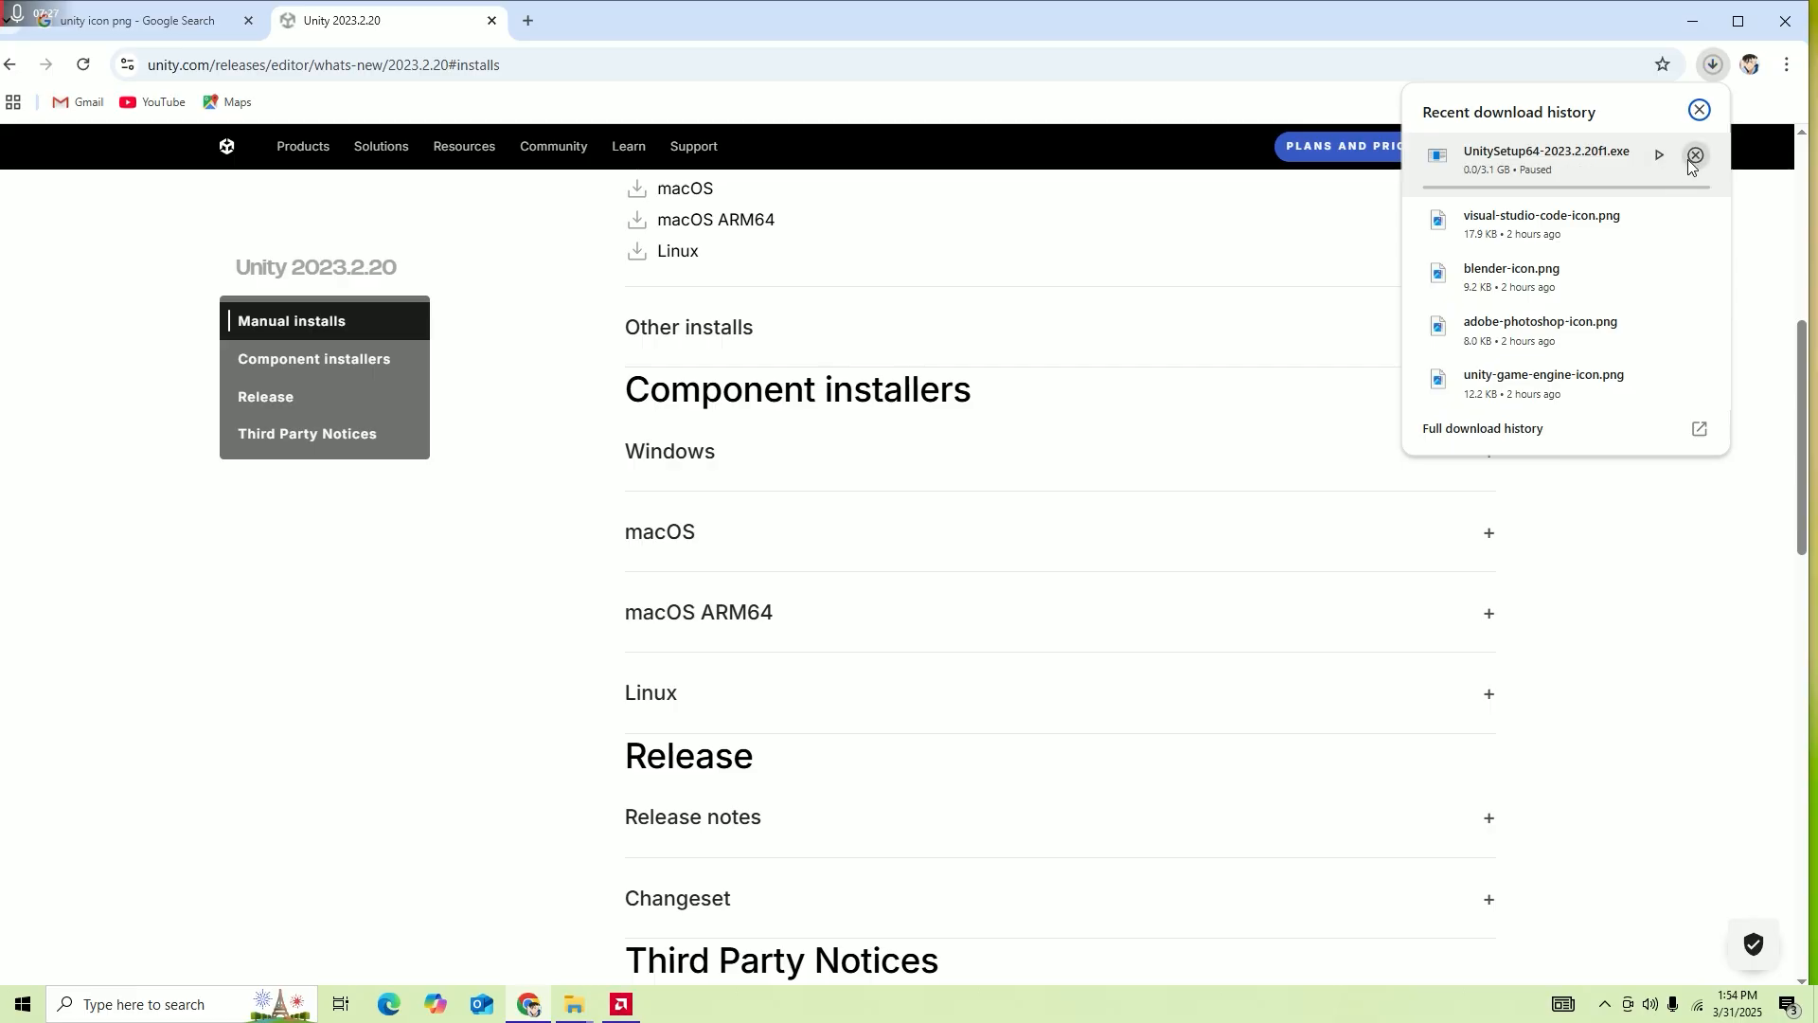
{"action": "left_click", "coordinate": [1696, 157]}
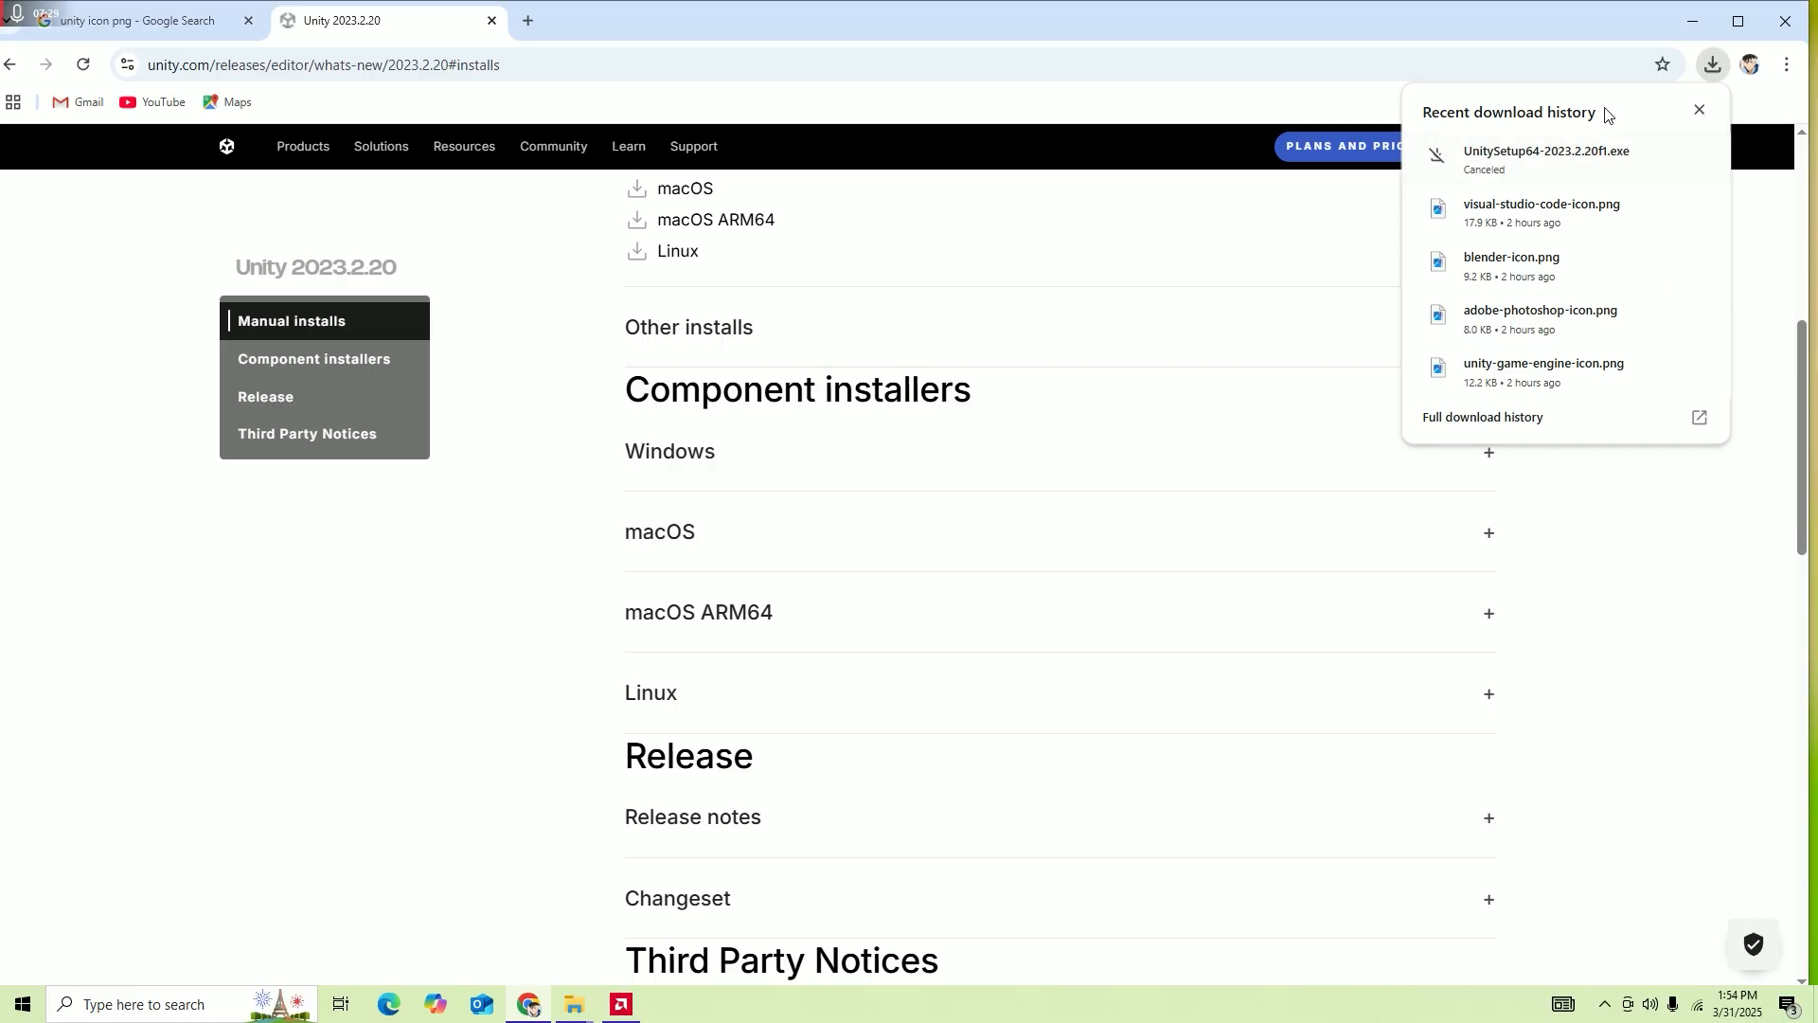
{"action": "left_click", "coordinate": [1700, 112]}
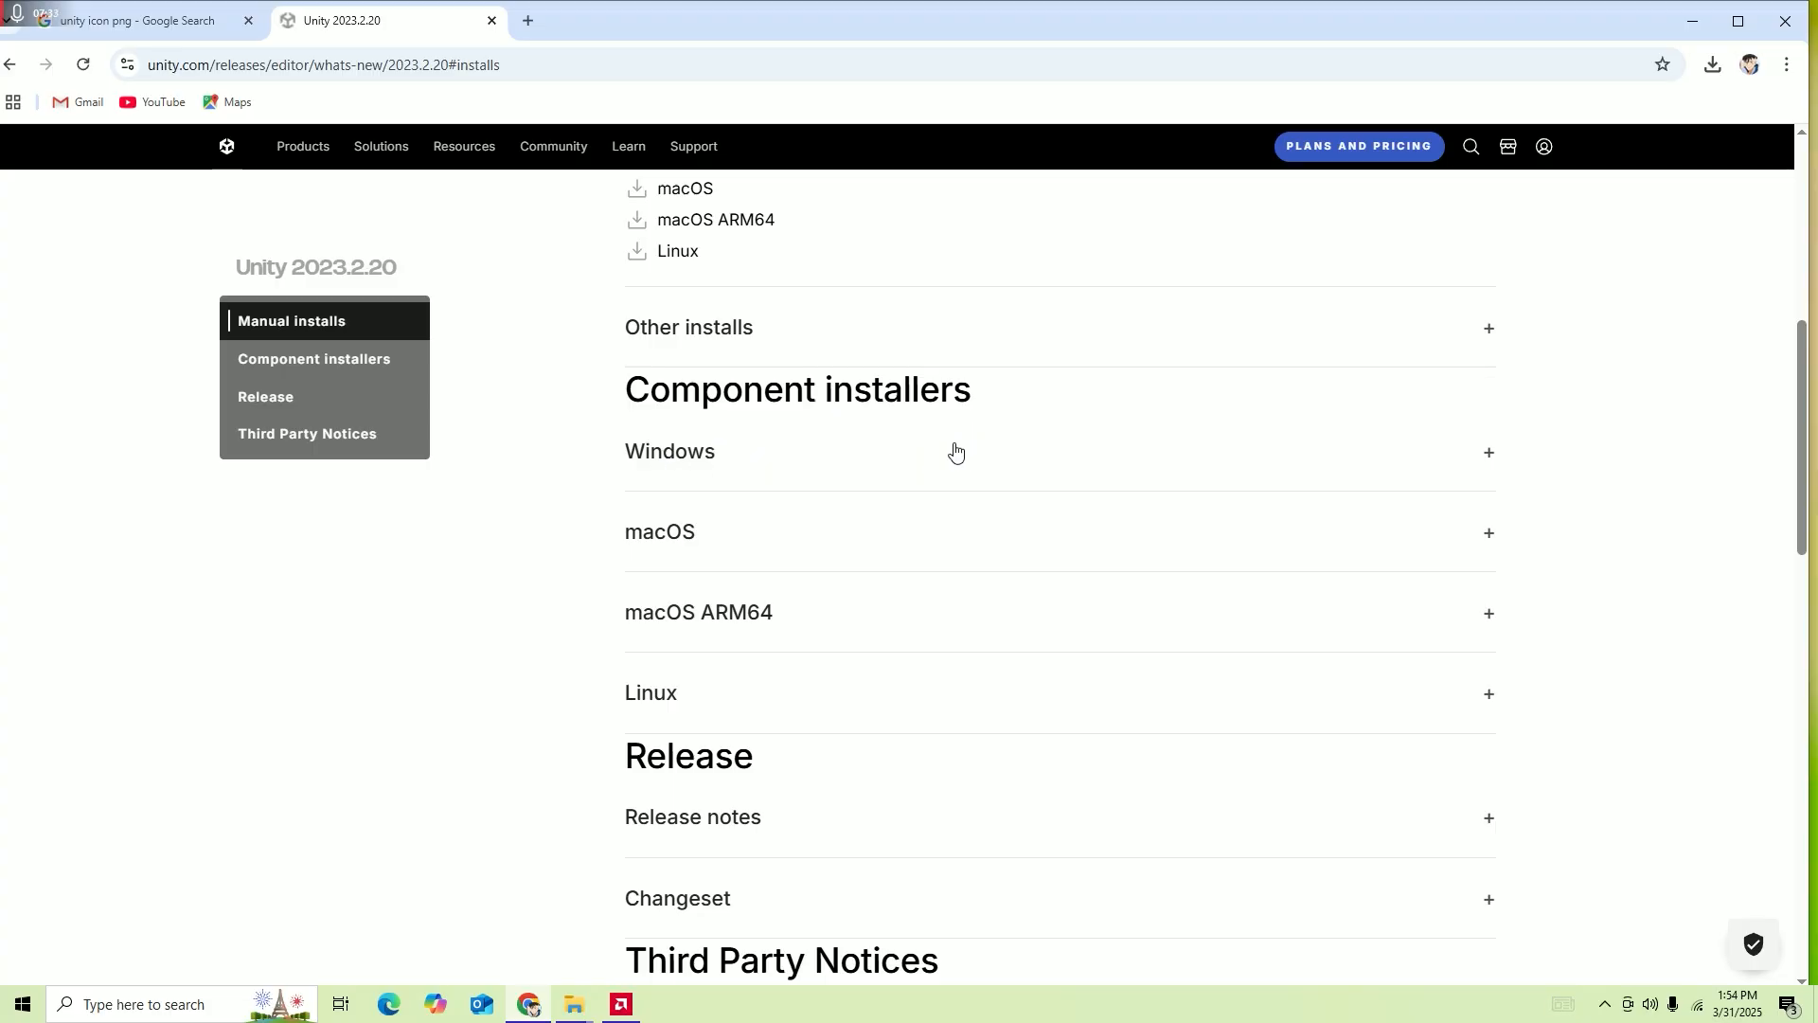
Start downloading Android Build Support from the Windows component installers, and cancel that download.
{"action": "left_click", "coordinate": [1491, 454]}
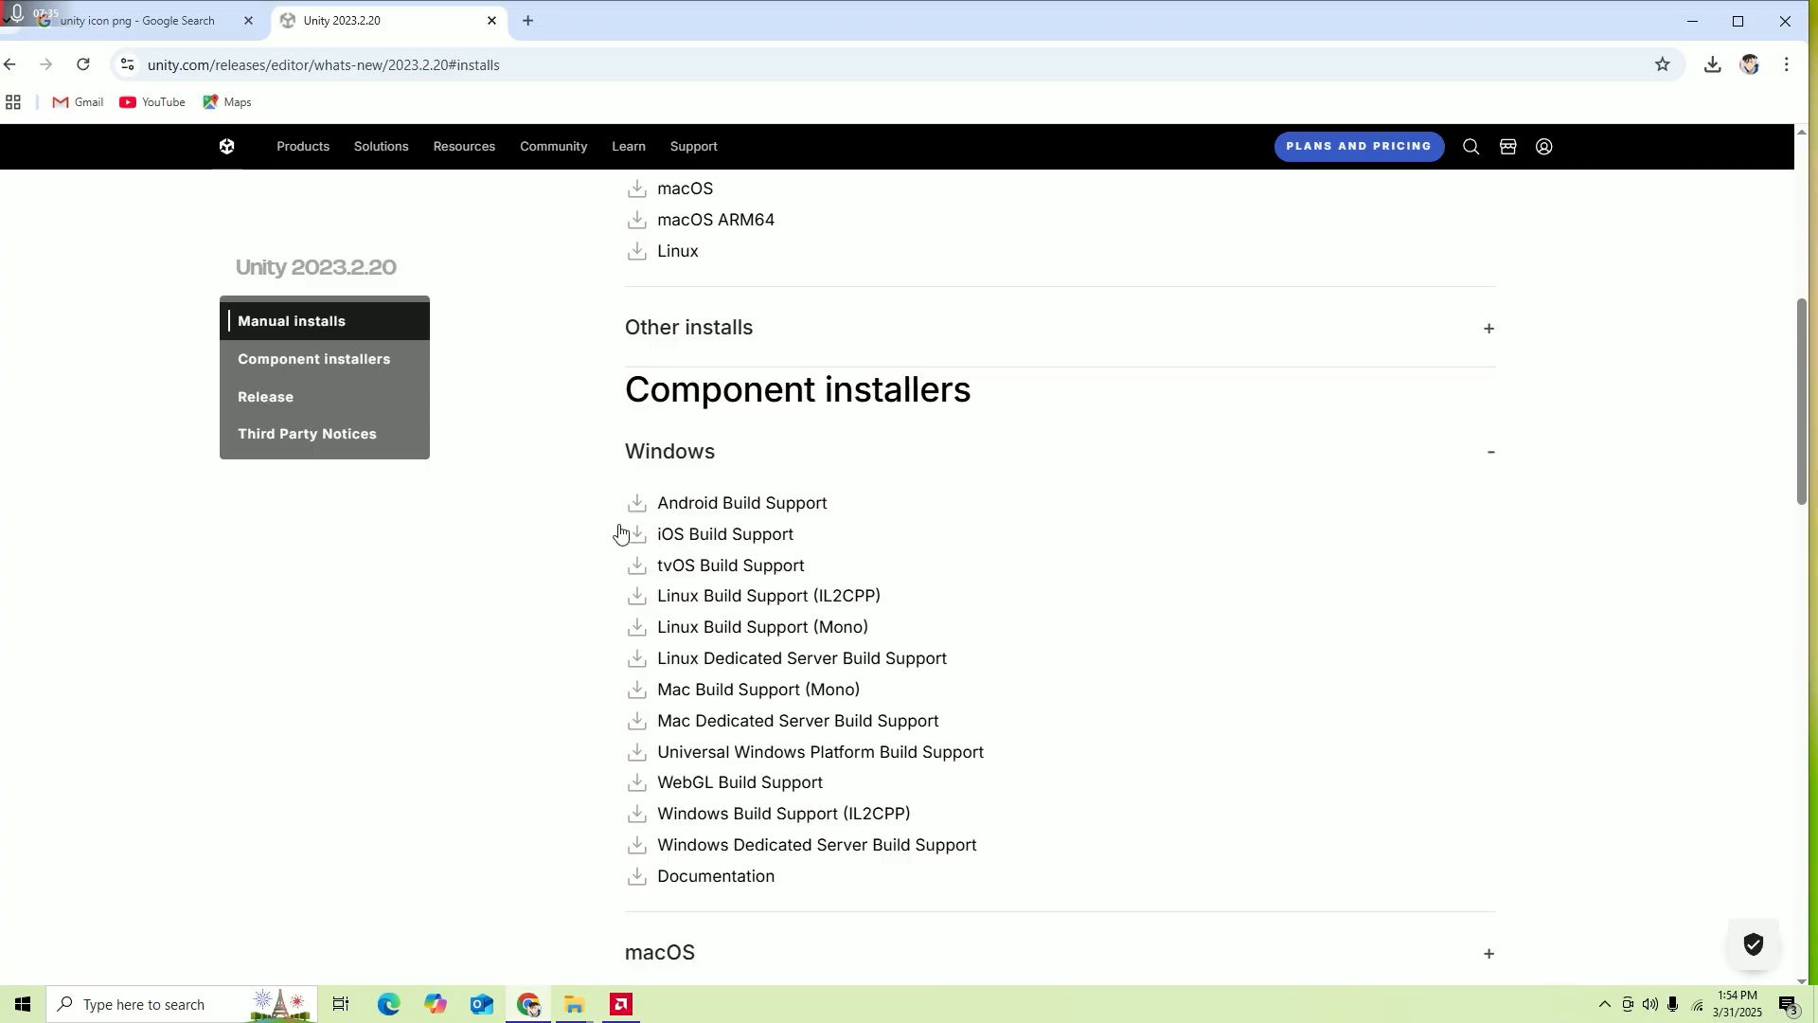
{"action": "left_click", "coordinate": [745, 506]}
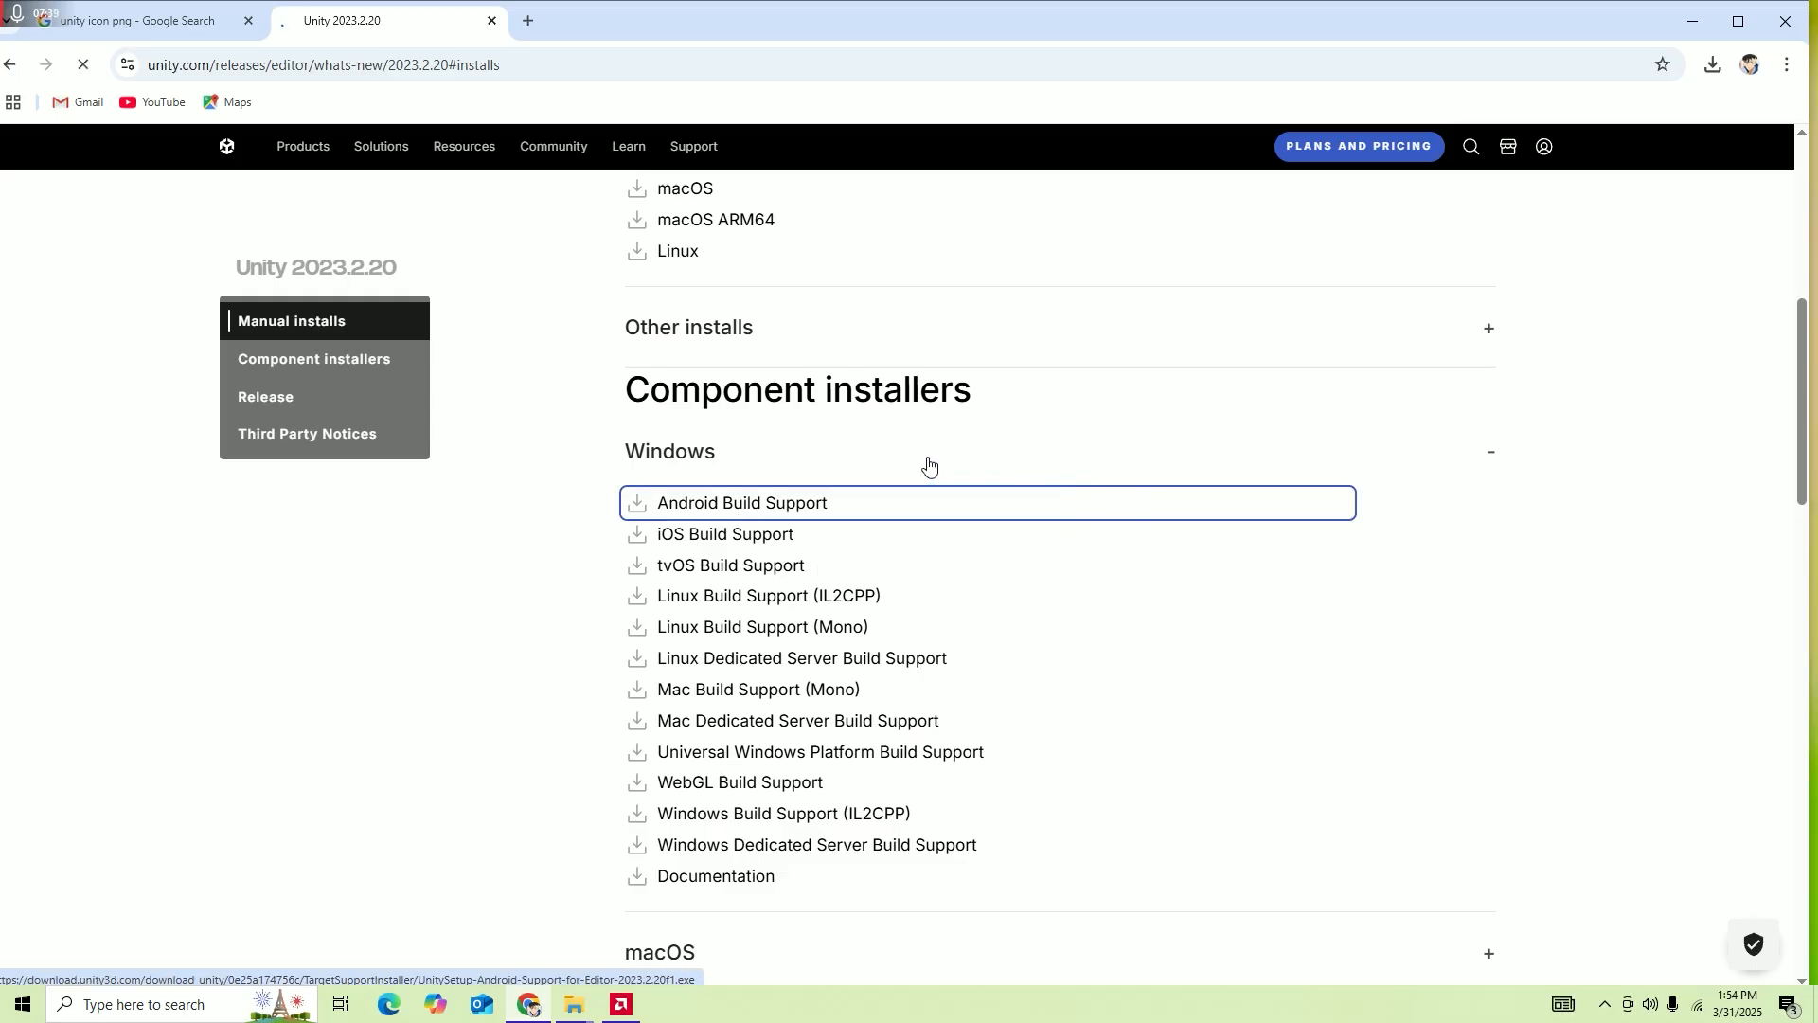
{"action": "left_click", "coordinate": [1713, 65]}
{"action": "left_click", "coordinate": [1657, 157]}
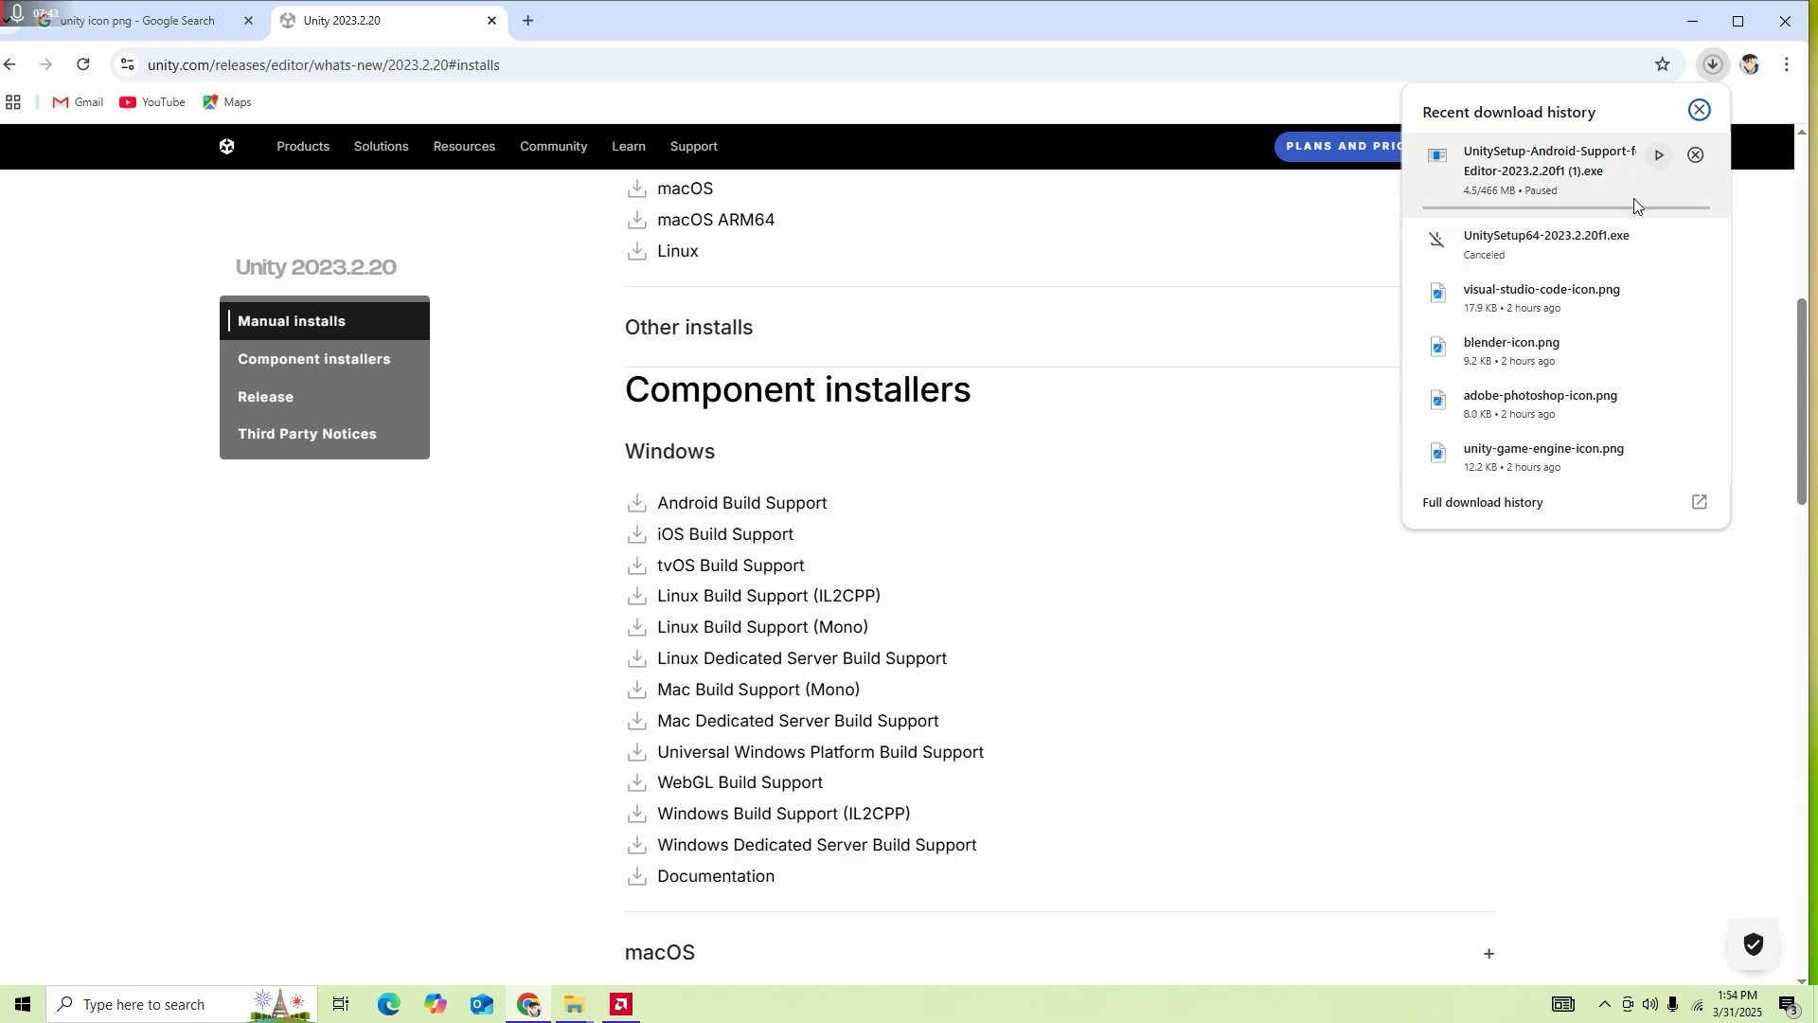
{"action": "left_click", "coordinate": [1696, 155]}
Minimize the browser, open the Downloads folder from This PC, and select the UnitySetup-Android-Support-for-Editor installer.
{"action": "left_click", "coordinate": [1693, 21]}
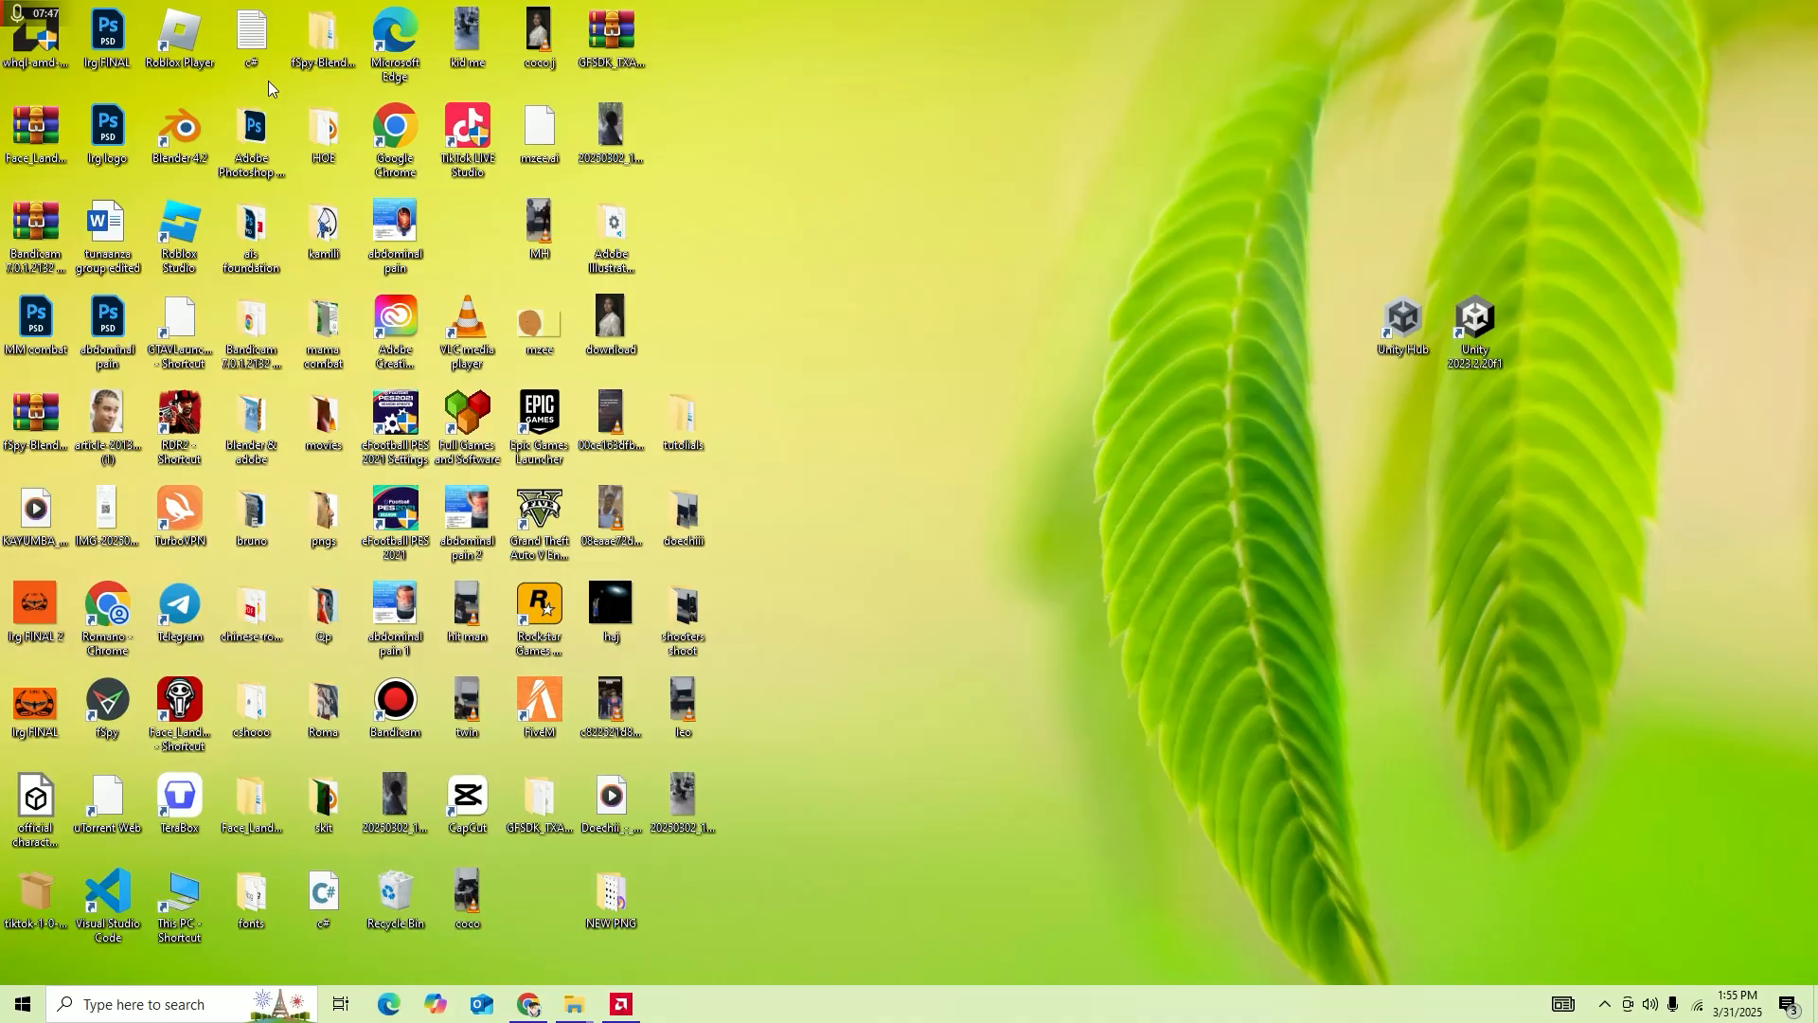
{"action": "double_click", "coordinate": [202, 892]}
{"action": "double_click", "coordinate": [1253, 515]}
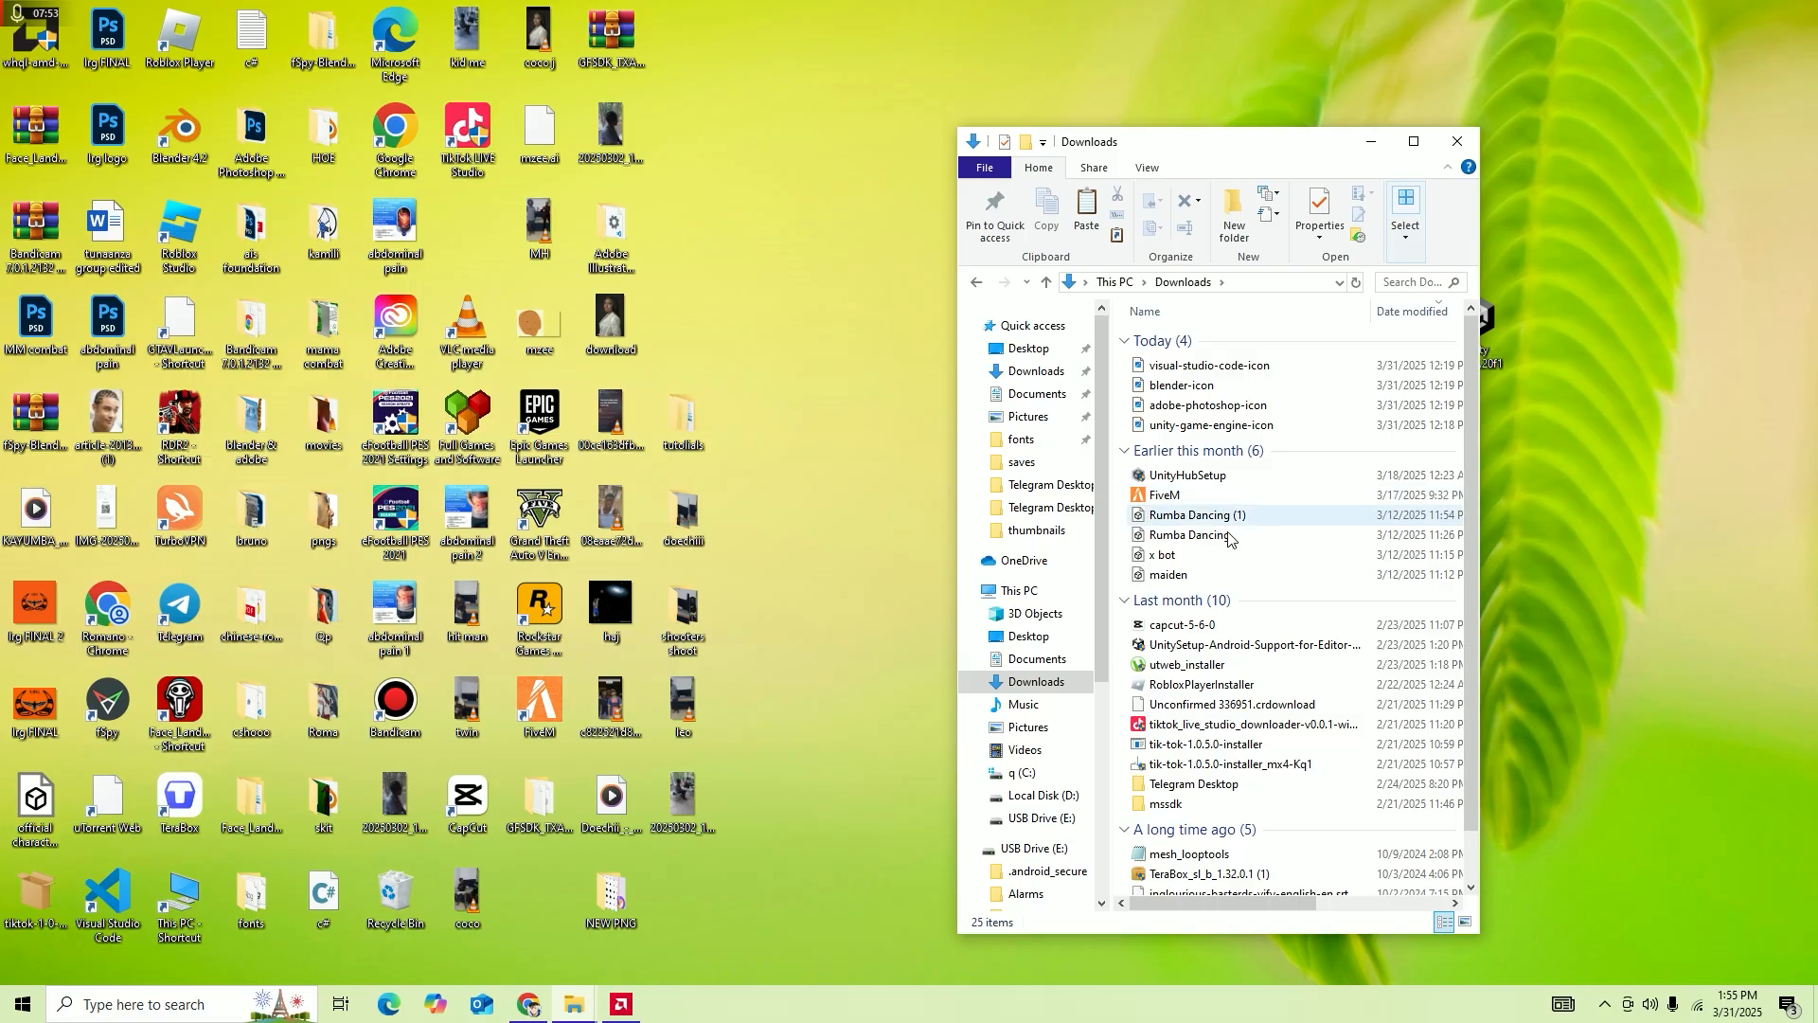
{"action": "scroll", "coordinate": [1236, 592], "scroll_direction": "down", "scroll_amount": 1}
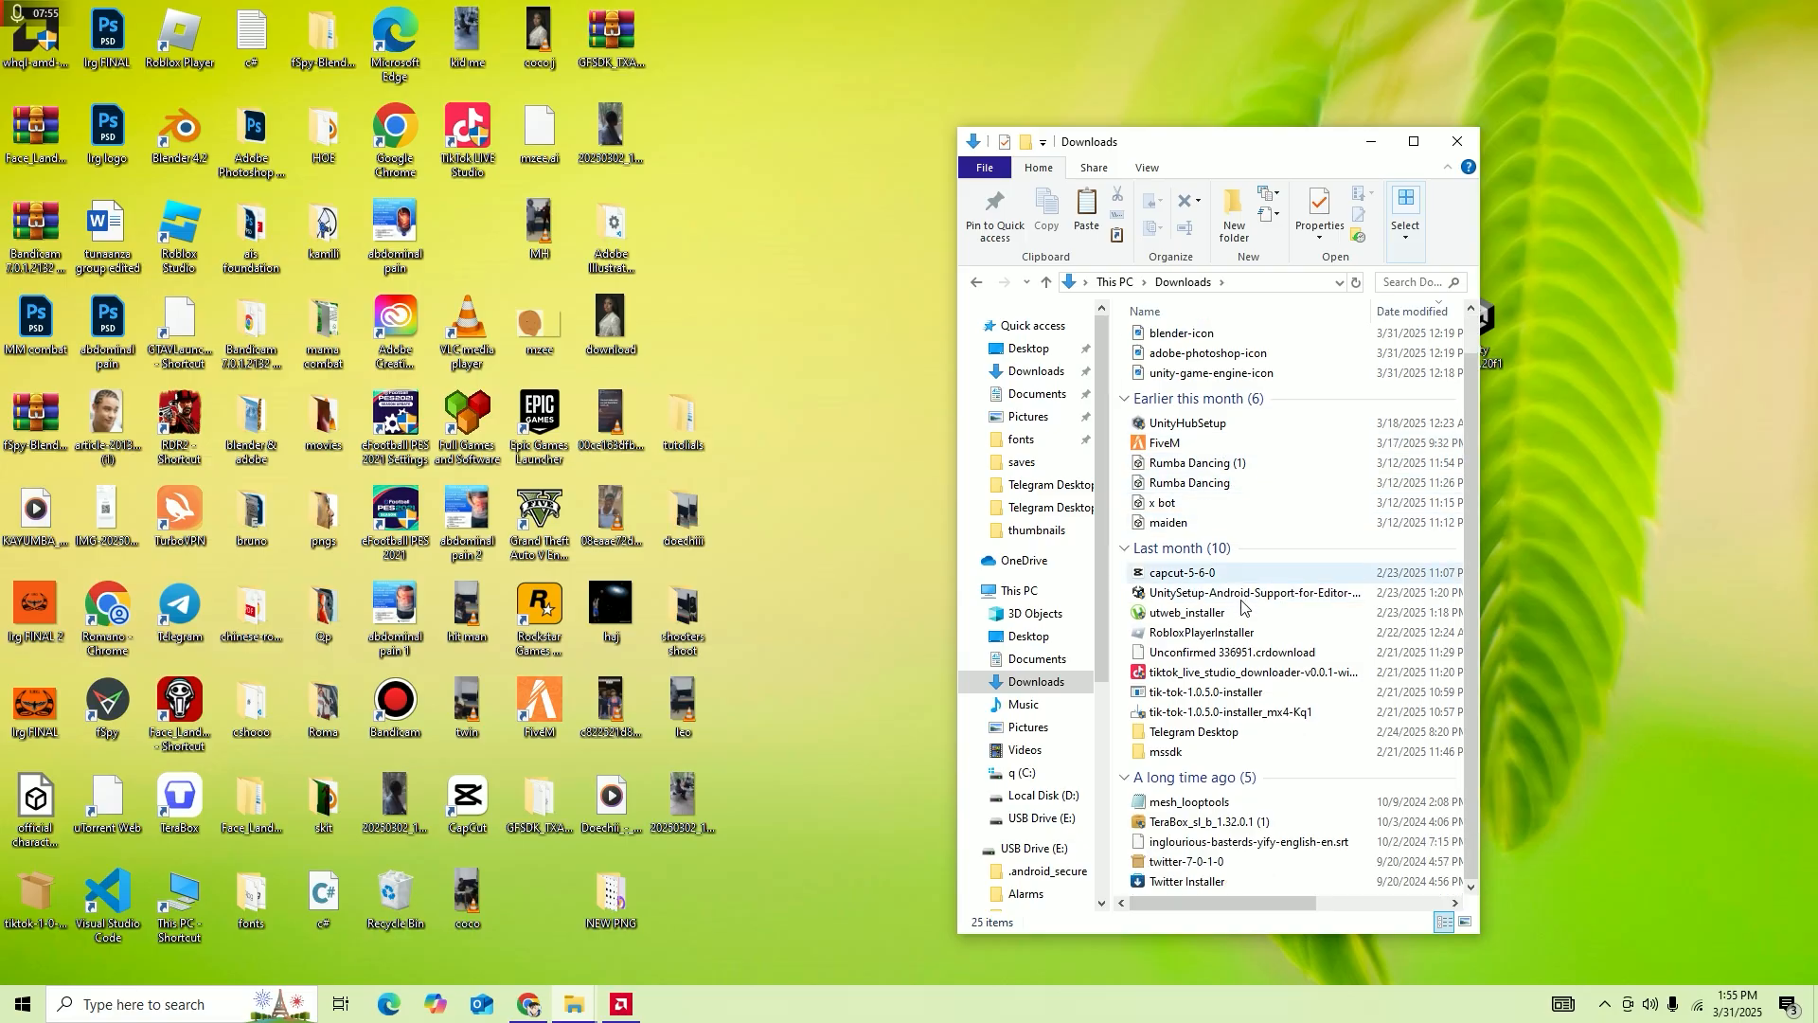
{"action": "left_click", "coordinate": [1244, 596]}
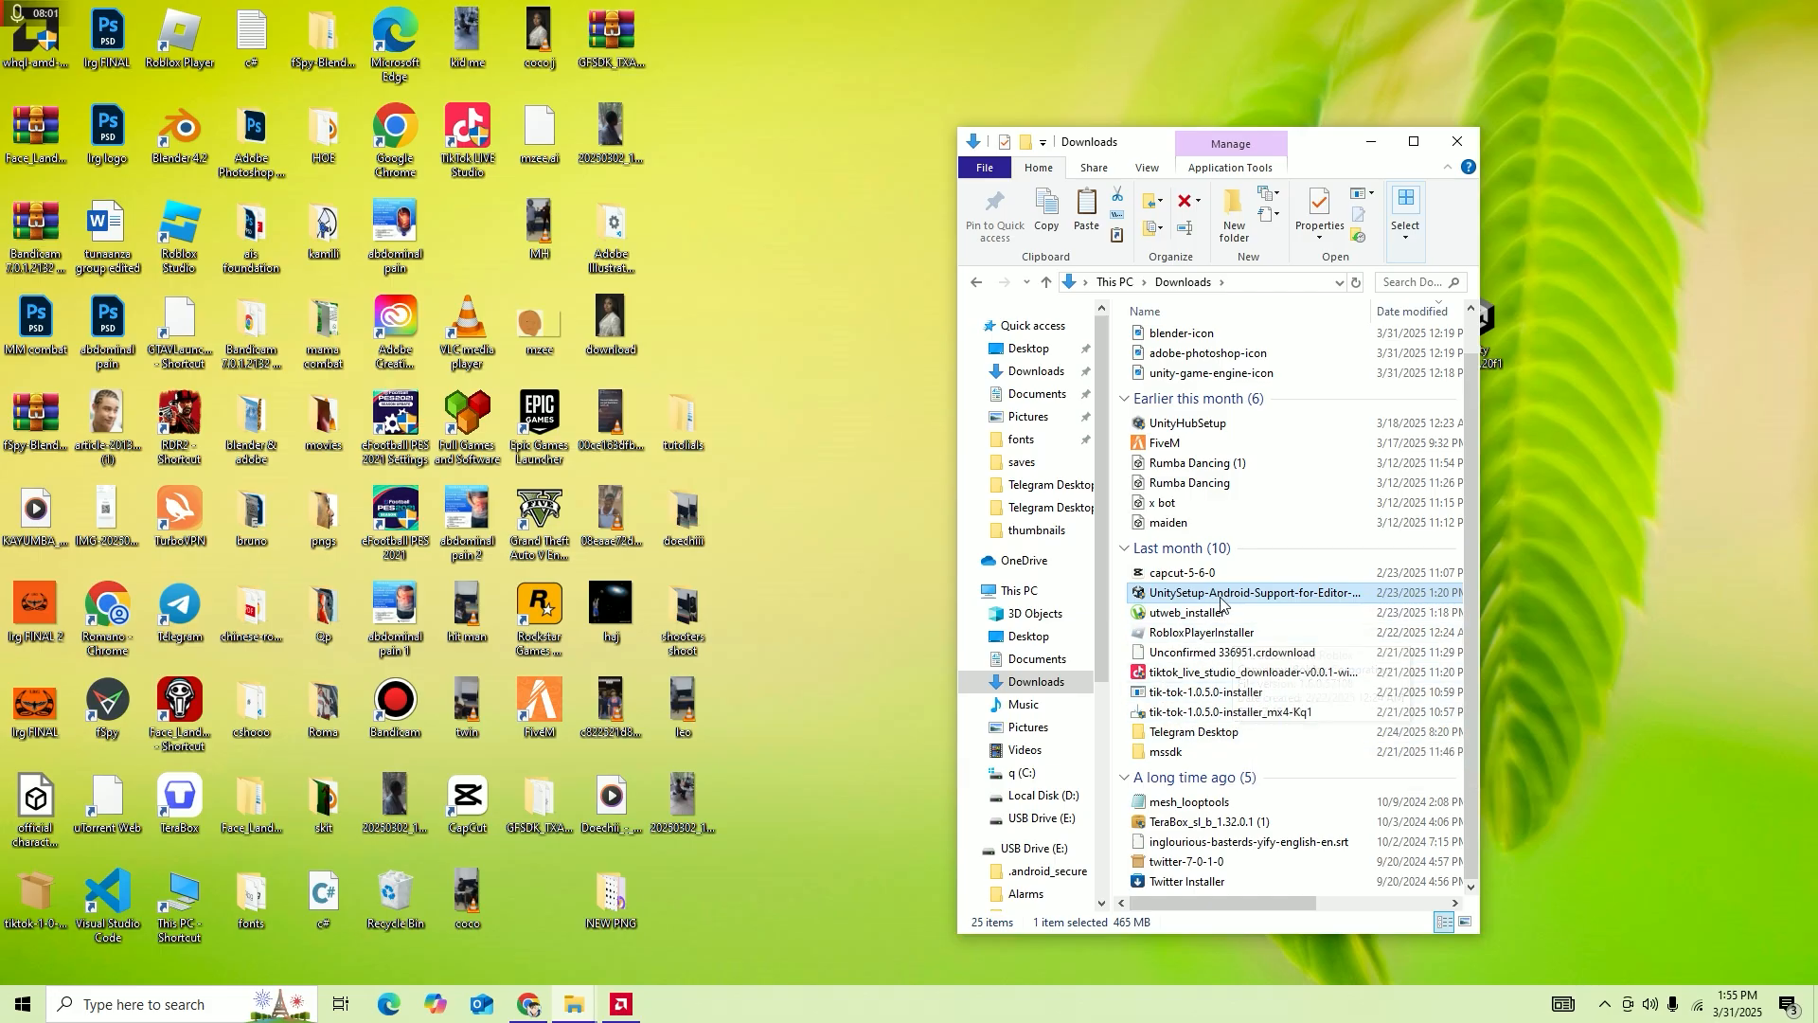
Run the Unity 2023.2.20f1 Android Support installer, allow it to make changes, and accept its license agreement.
{"action": "left_click_drag", "start_coordinate": [1322, 150], "coordinate": [674, 146]}
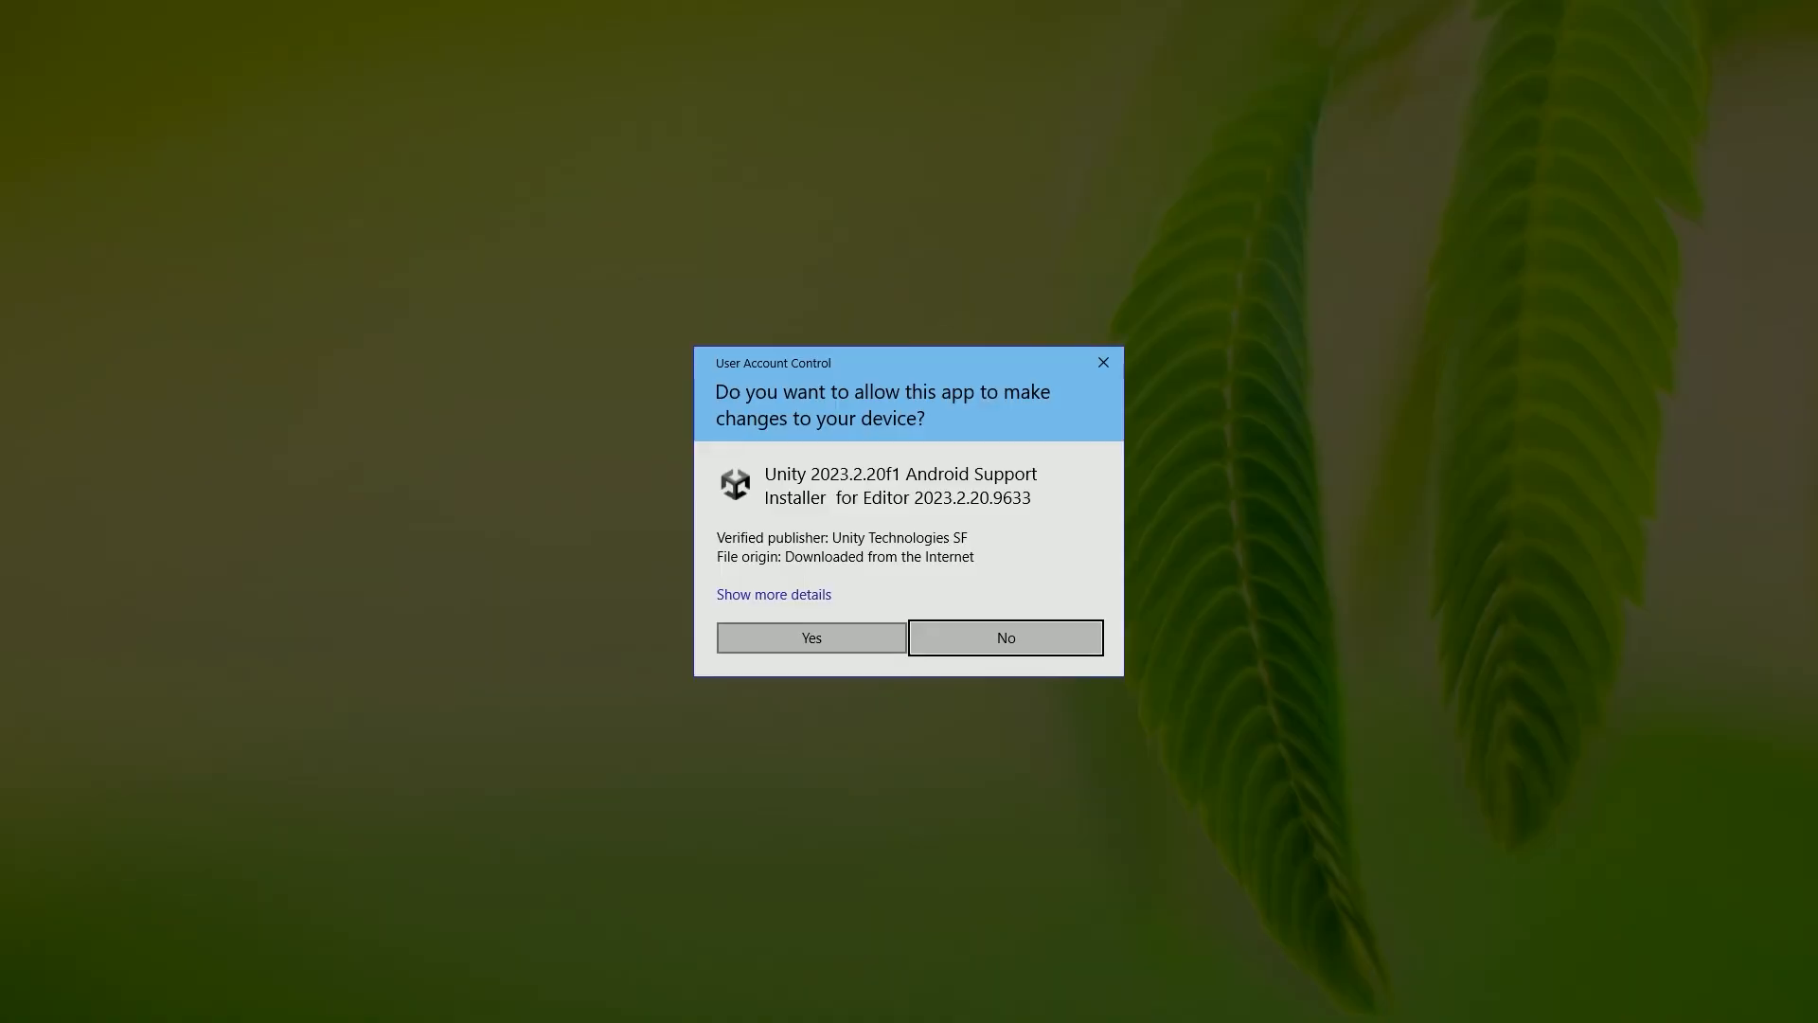
{"action": "left_click", "coordinate": [785, 636]}
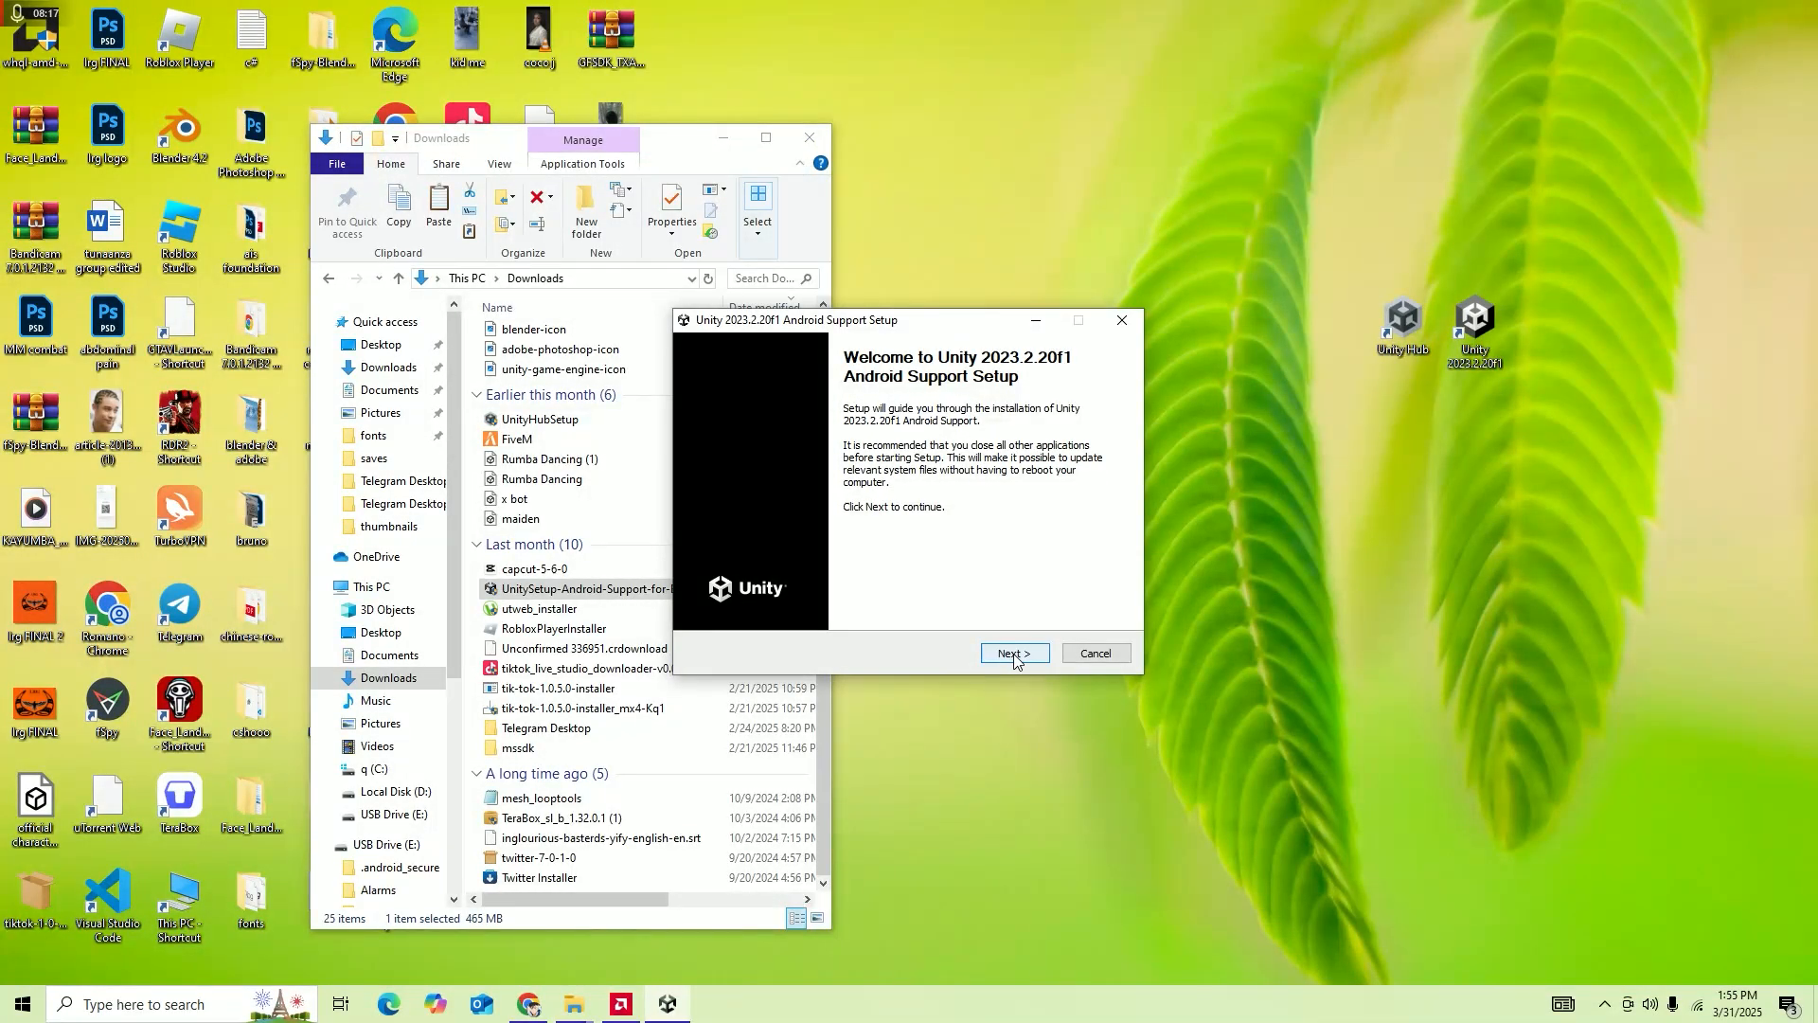
{"action": "left_click", "coordinate": [1013, 653]}
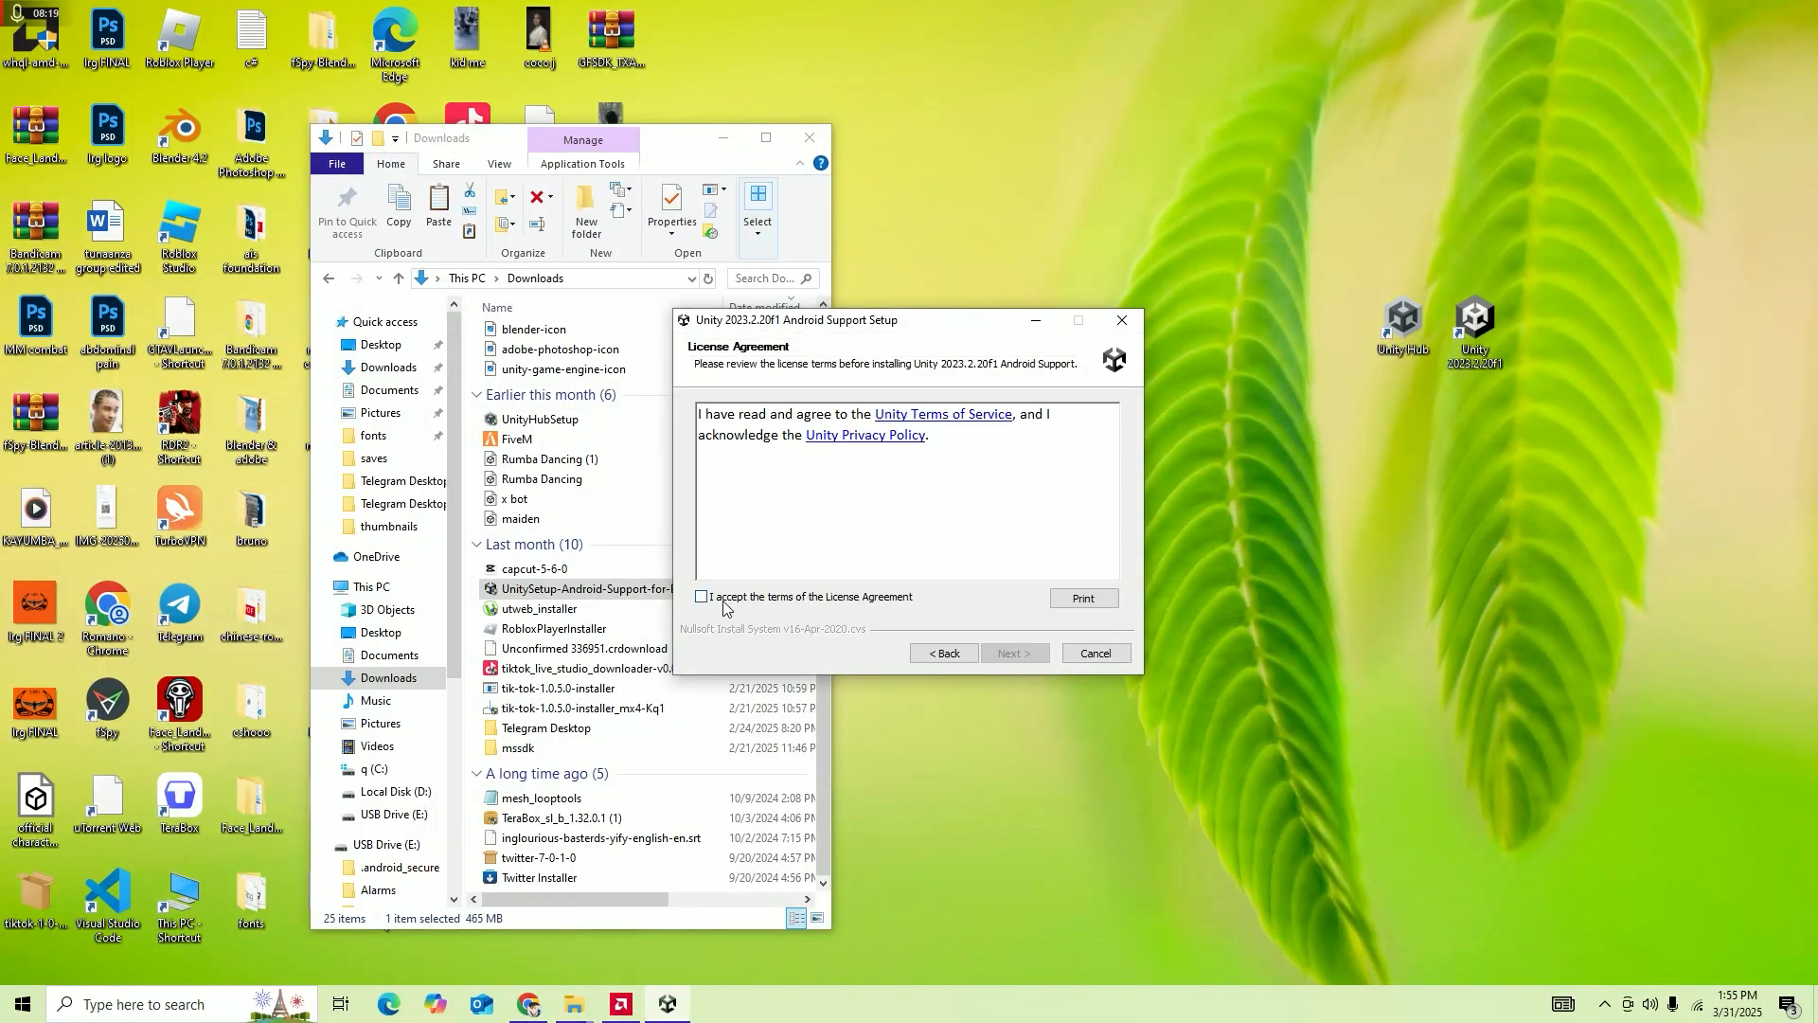
{"action": "left_click", "coordinate": [723, 601]}
Switch to Chrome and review the Windows editor download and component installers on the Unity 2023.2.20 page.
{"action": "left_click", "coordinate": [528, 1006]}
{"action": "scroll", "coordinate": [720, 516], "scroll_direction": "up", "scroll_amount": 5}
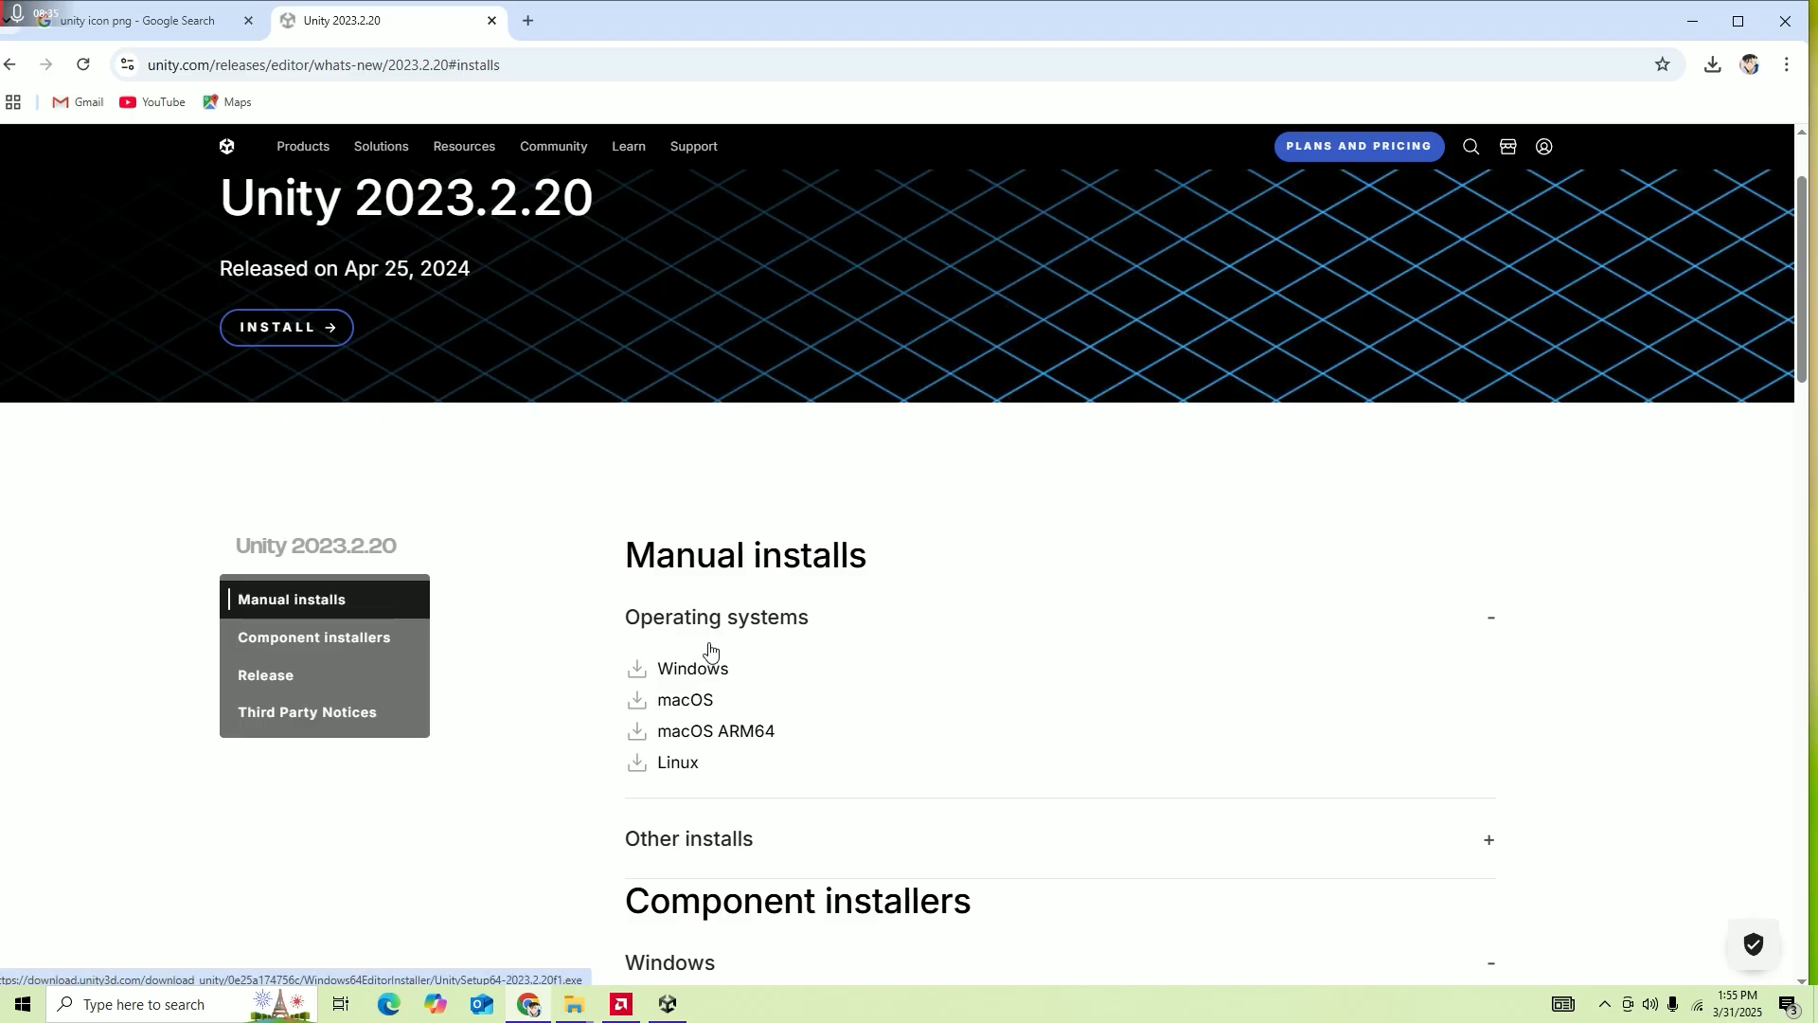
{"action": "scroll", "coordinate": [714, 653], "scroll_direction": "down", "scroll_amount": 6}
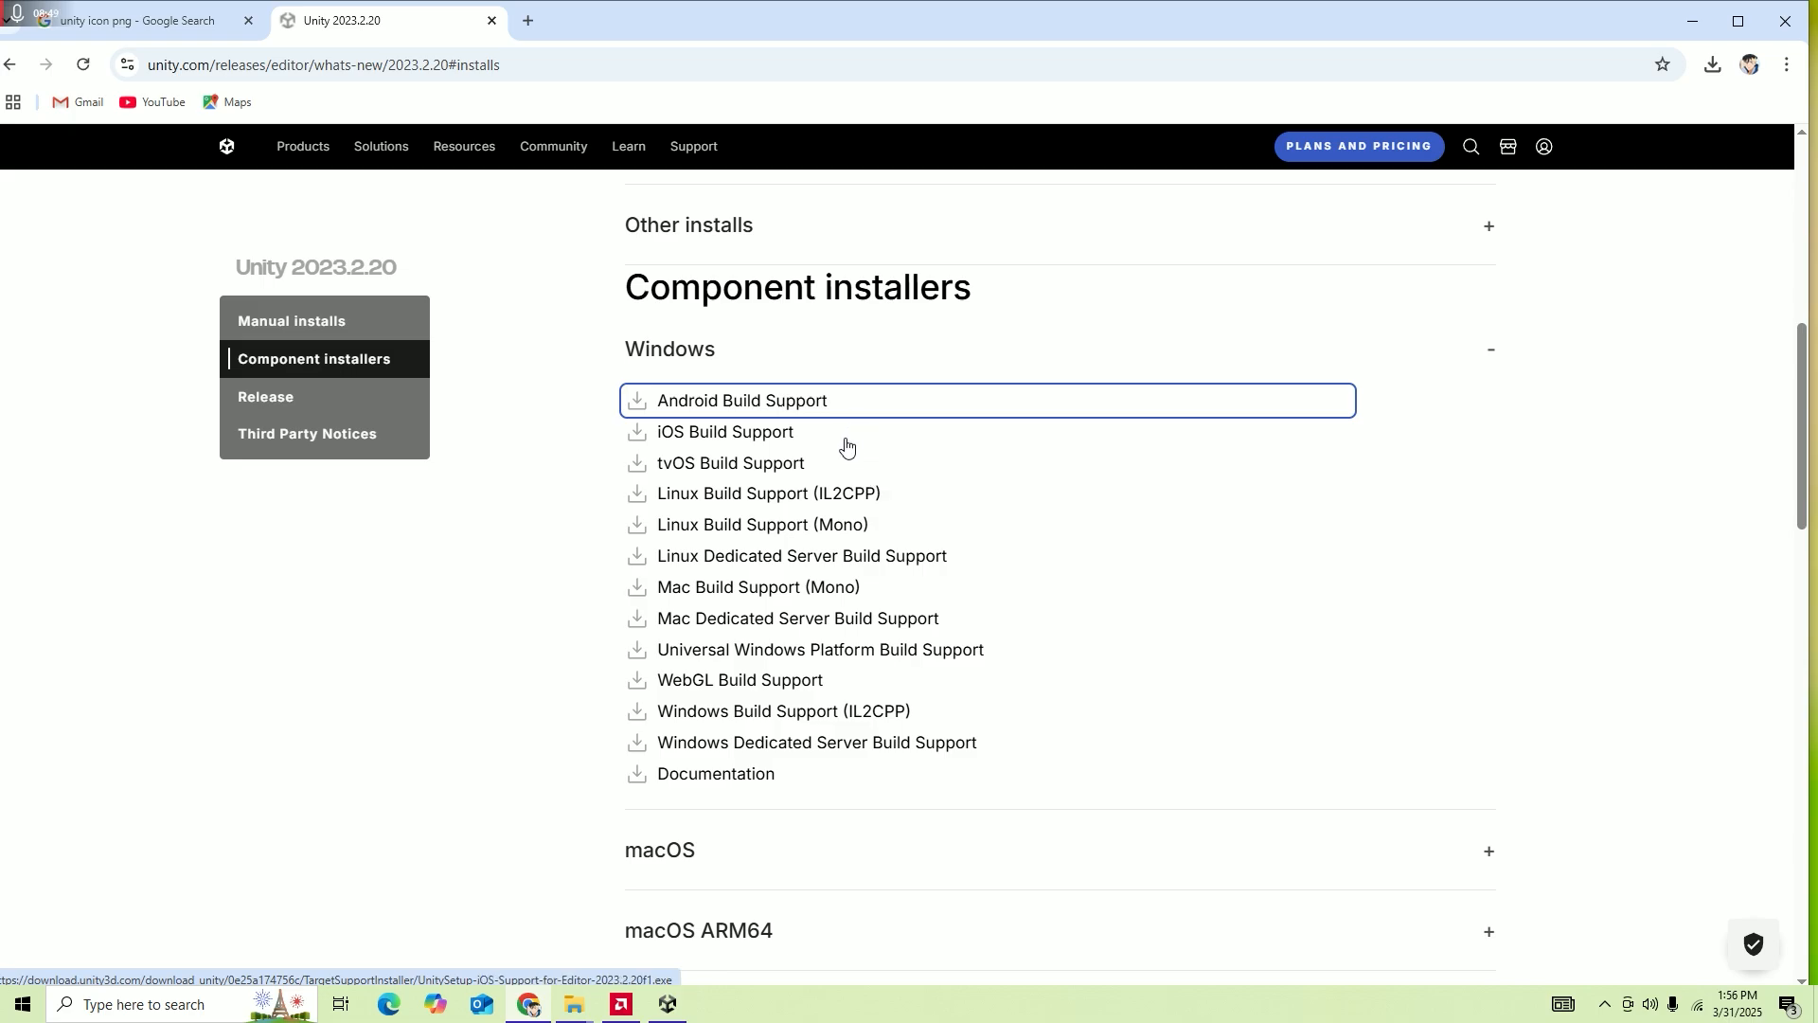
{"action": "left_click", "coordinate": [1692, 23]}
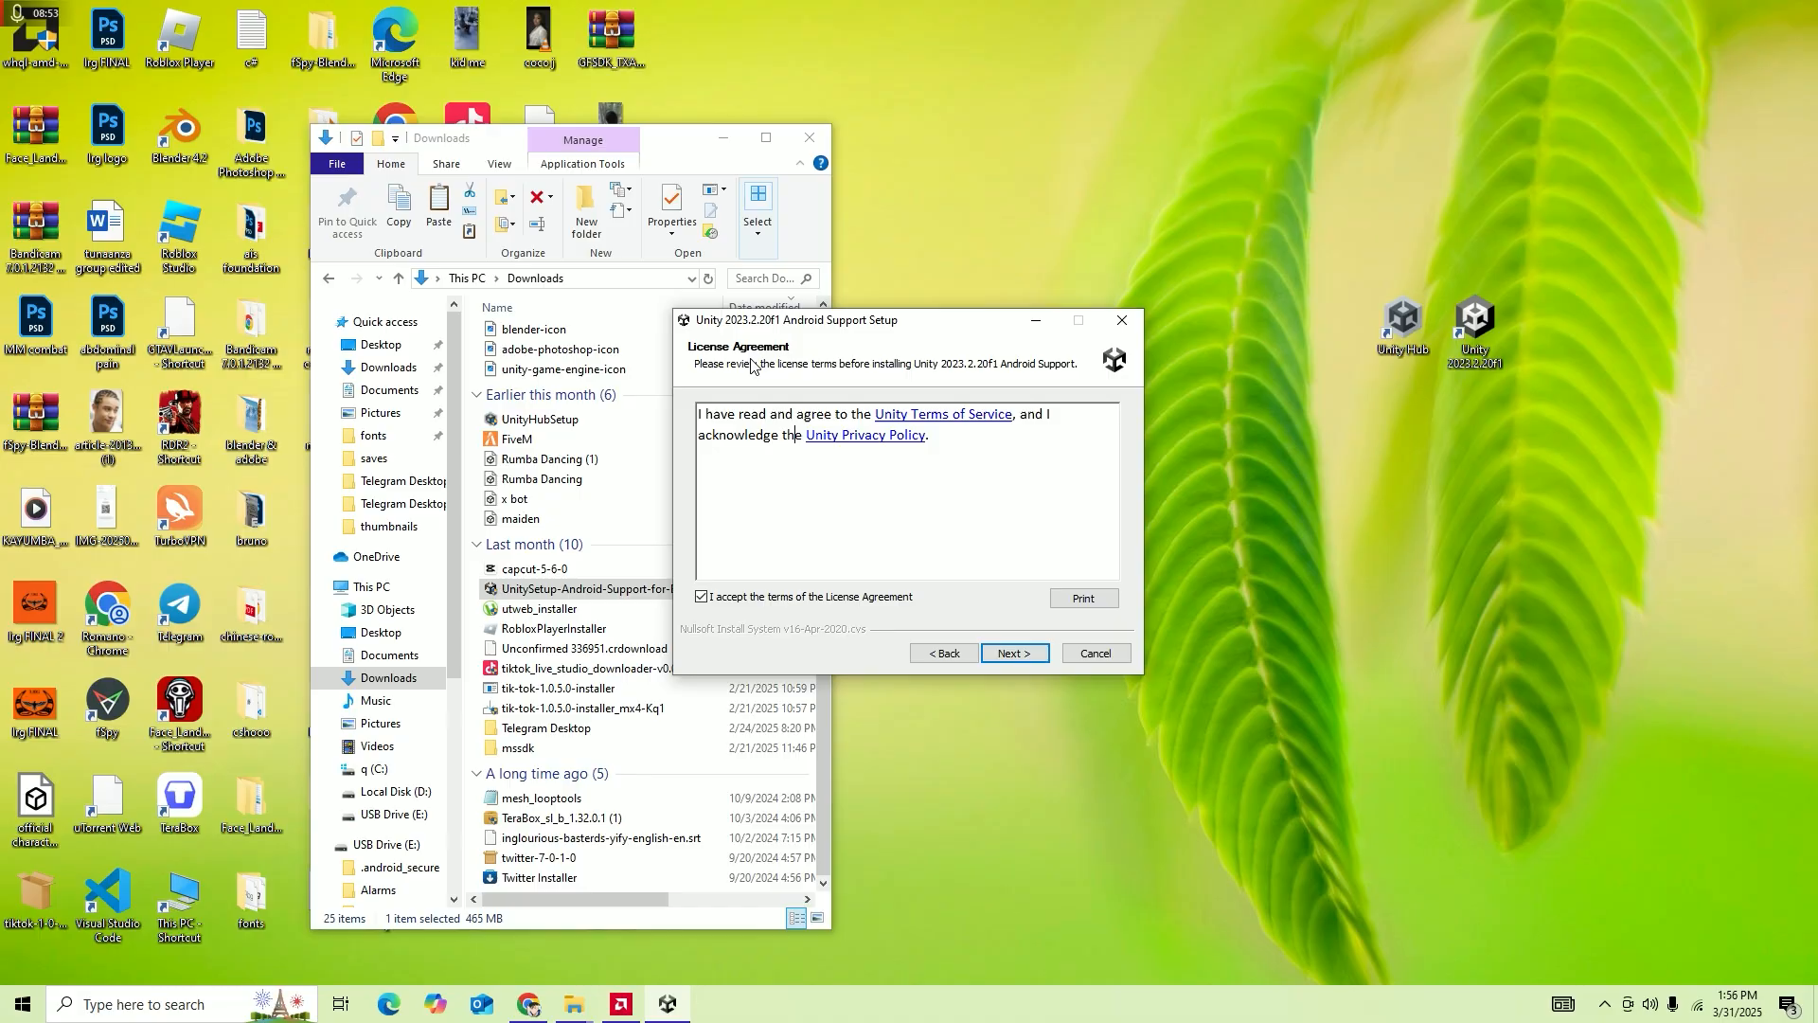
Install the Unity Android Support component into C:\Program Files\Unity 2023.2.20f1.
{"action": "left_click", "coordinate": [1013, 653]}
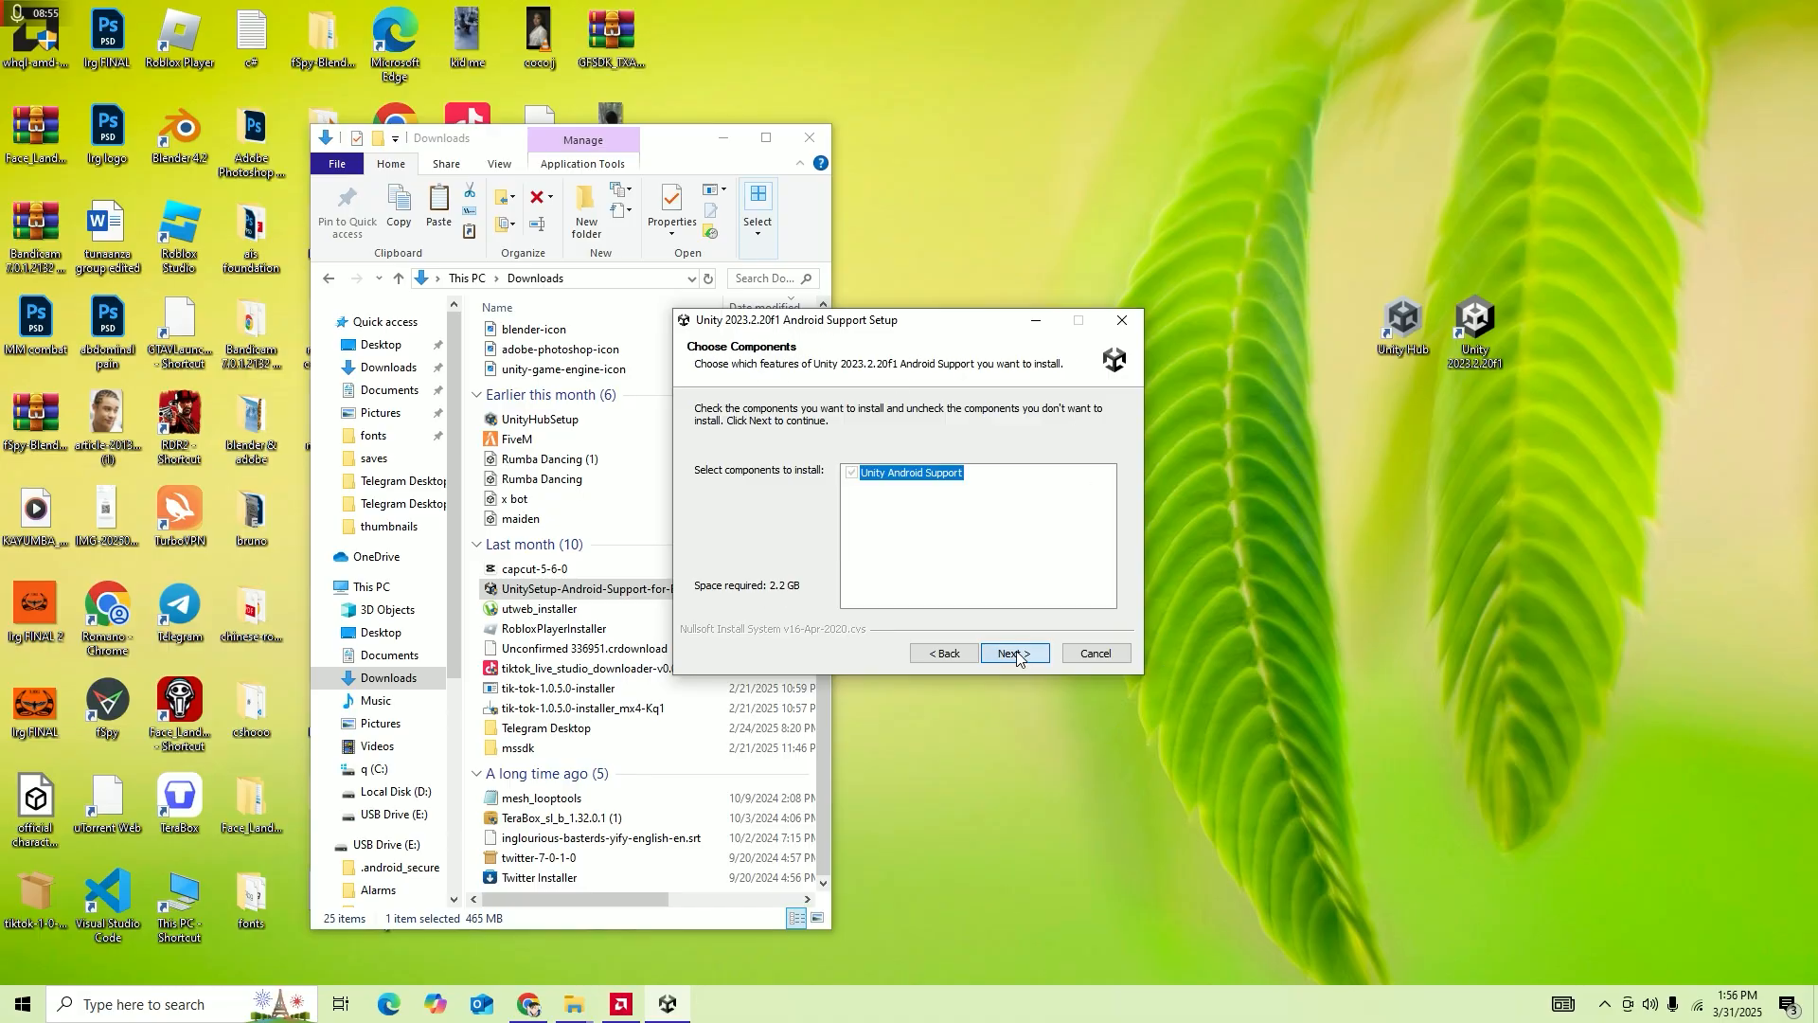
{"action": "left_click", "coordinate": [1017, 653]}
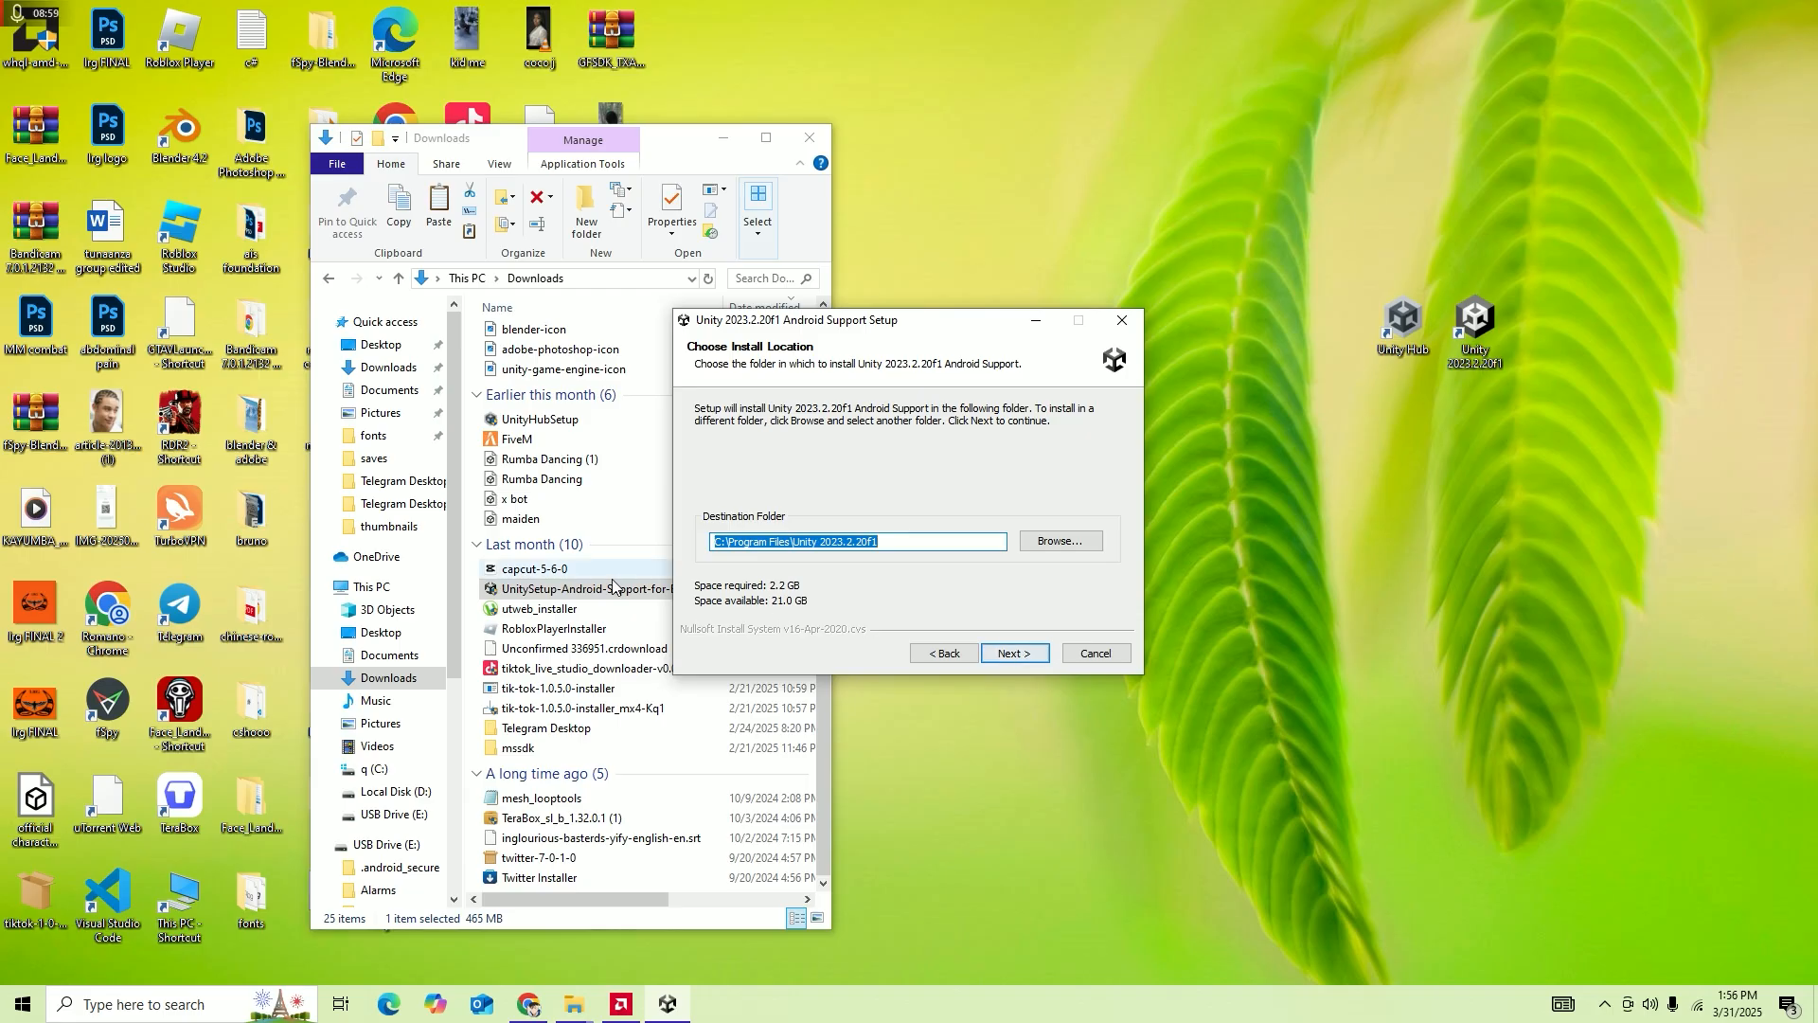
{"action": "left_click", "coordinate": [985, 660]}
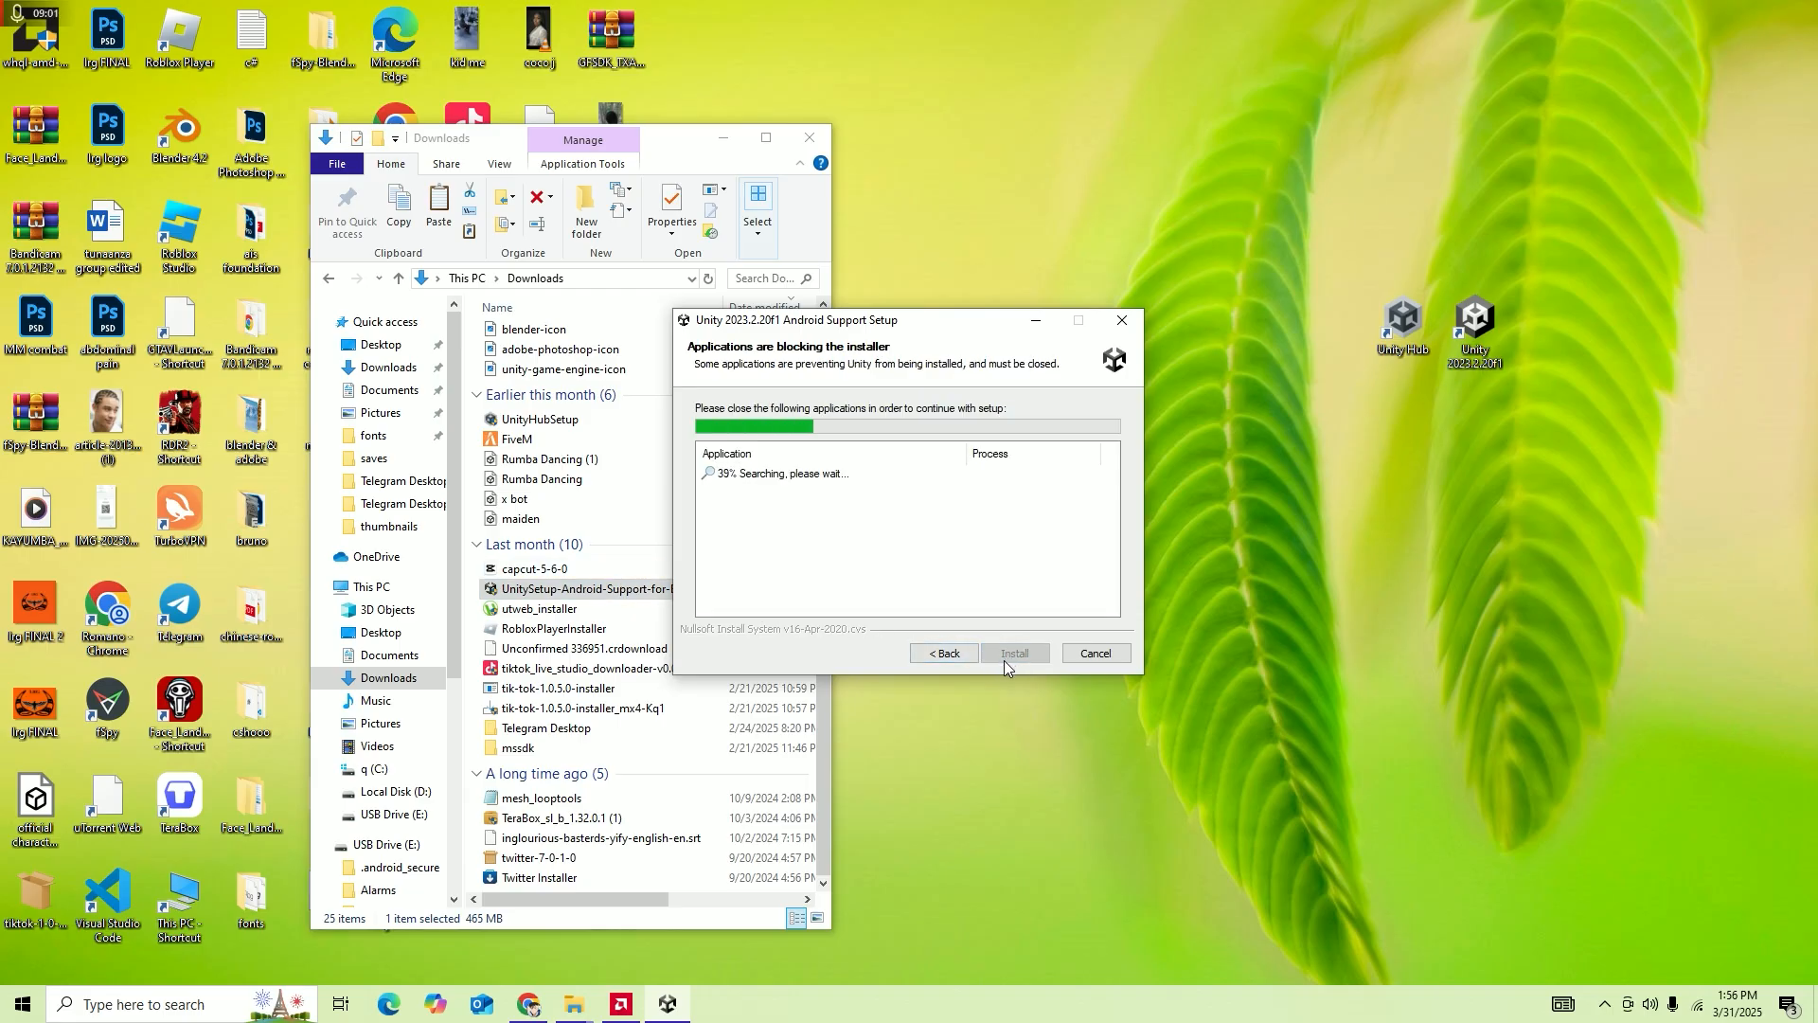
{"action": "left_click_drag", "start_coordinate": [845, 321], "coordinate": [1021, 303]}
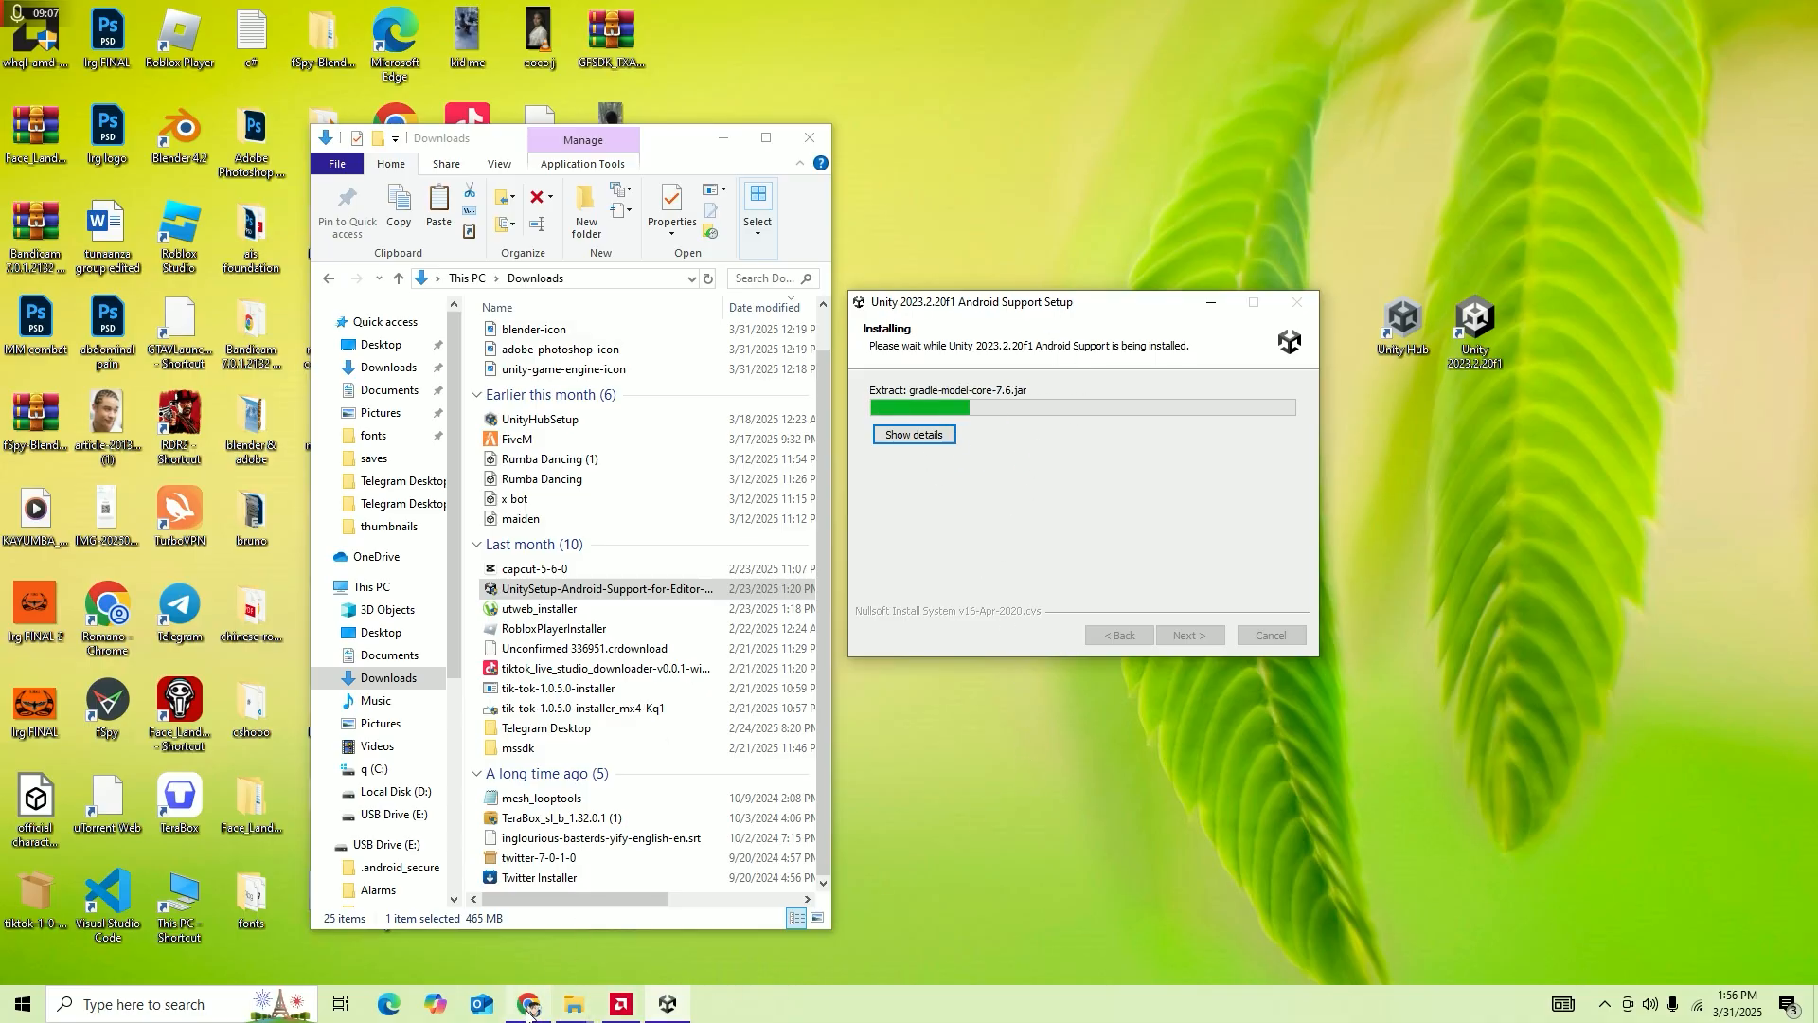
Switch to Chrome and search Google for "unity hub download" in a new tab.
{"action": "left_click", "coordinate": [530, 1007]}
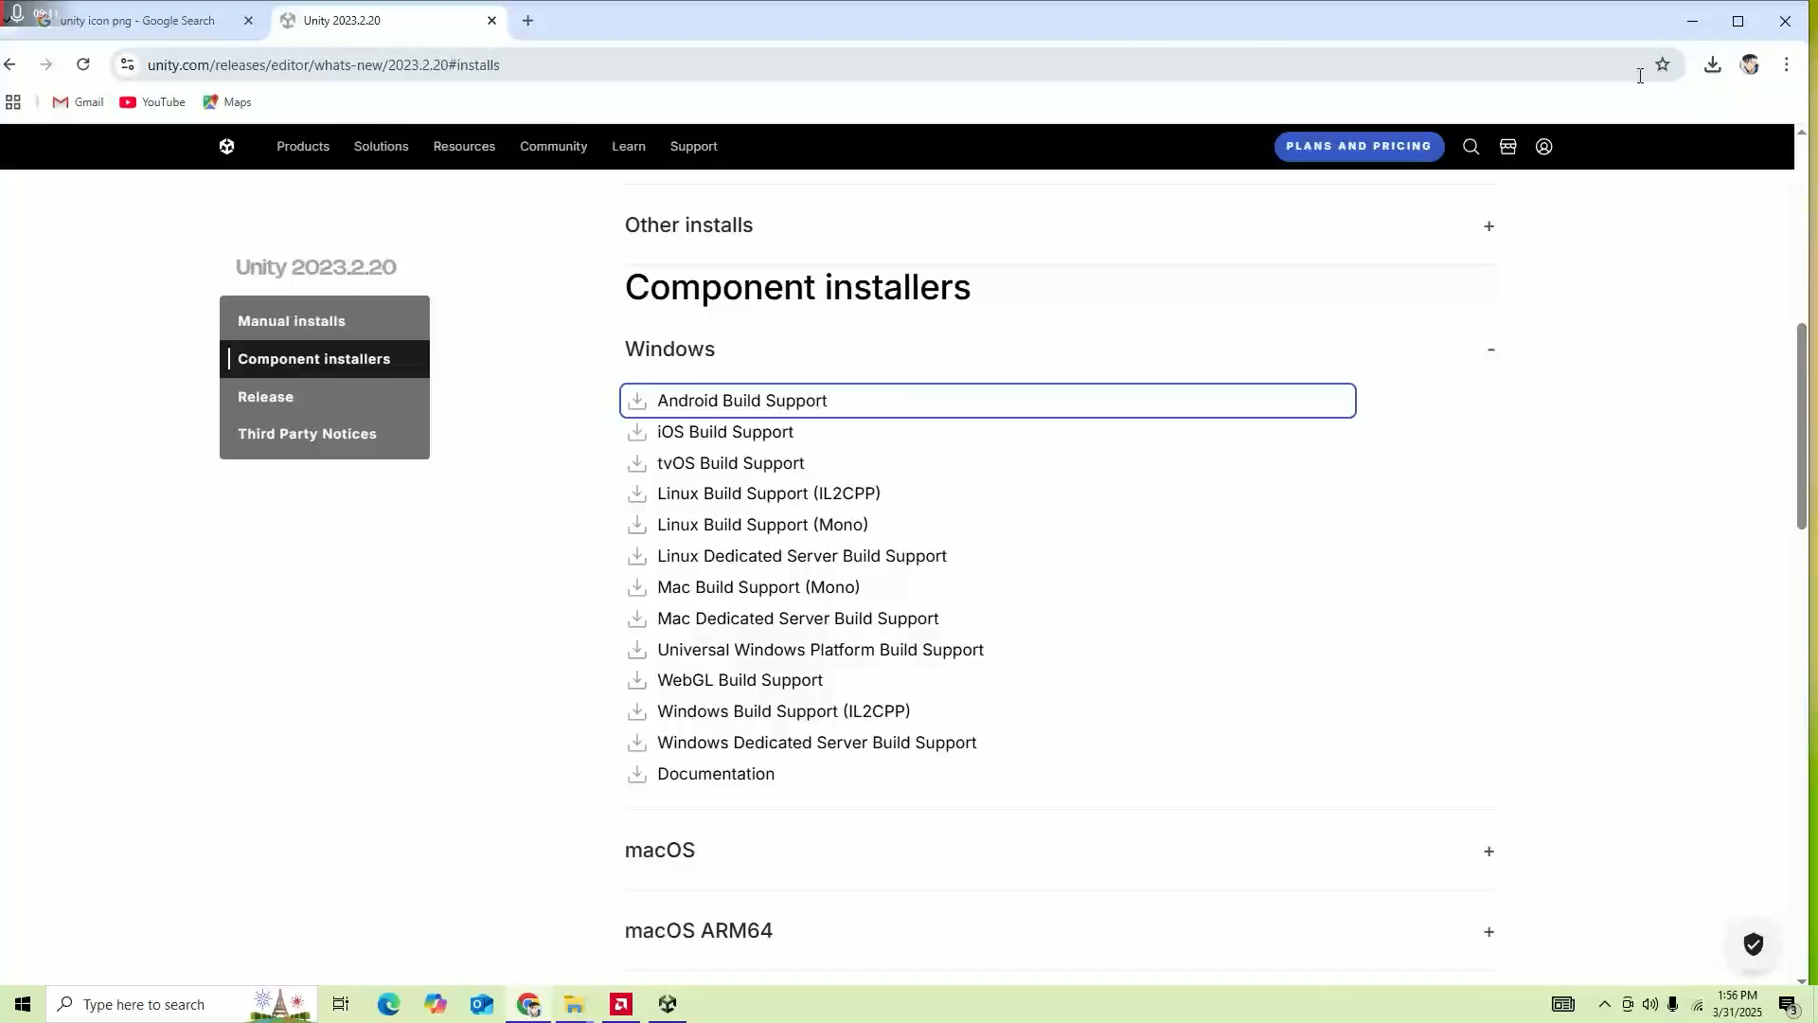
{"action": "left_click", "coordinate": [522, 19]}
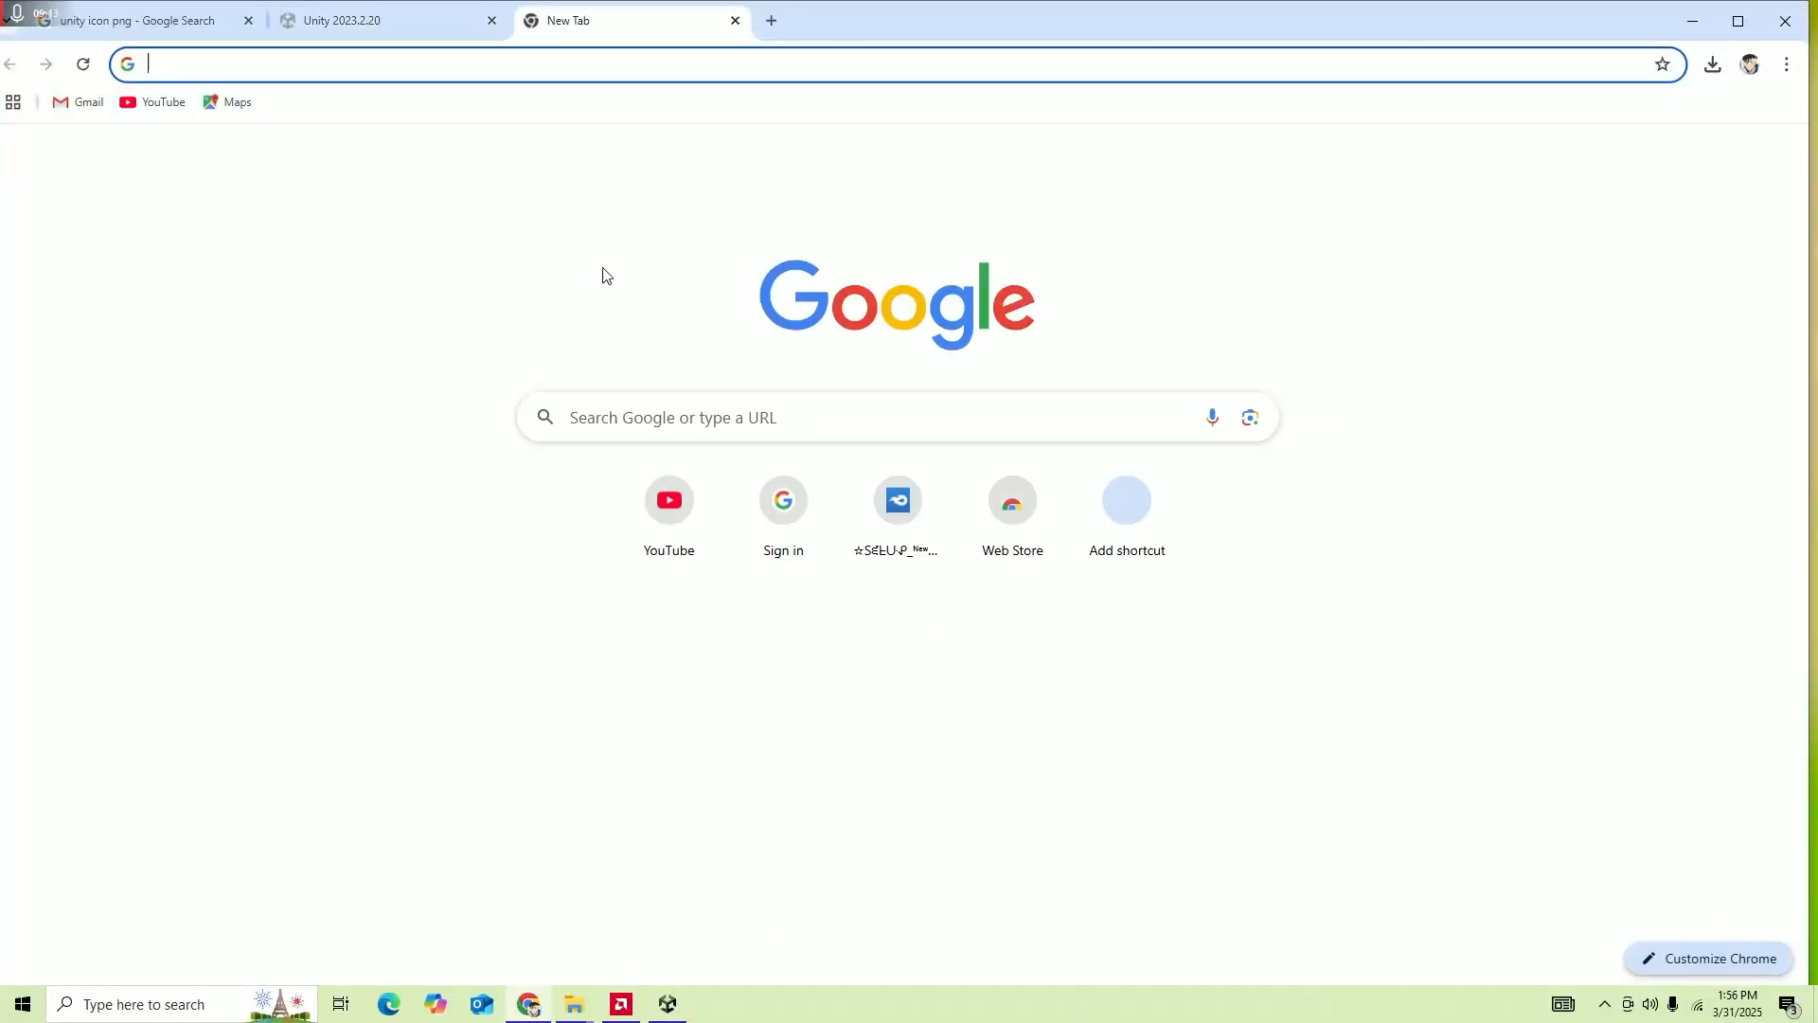
{"action": "left_click", "coordinate": [636, 416]}
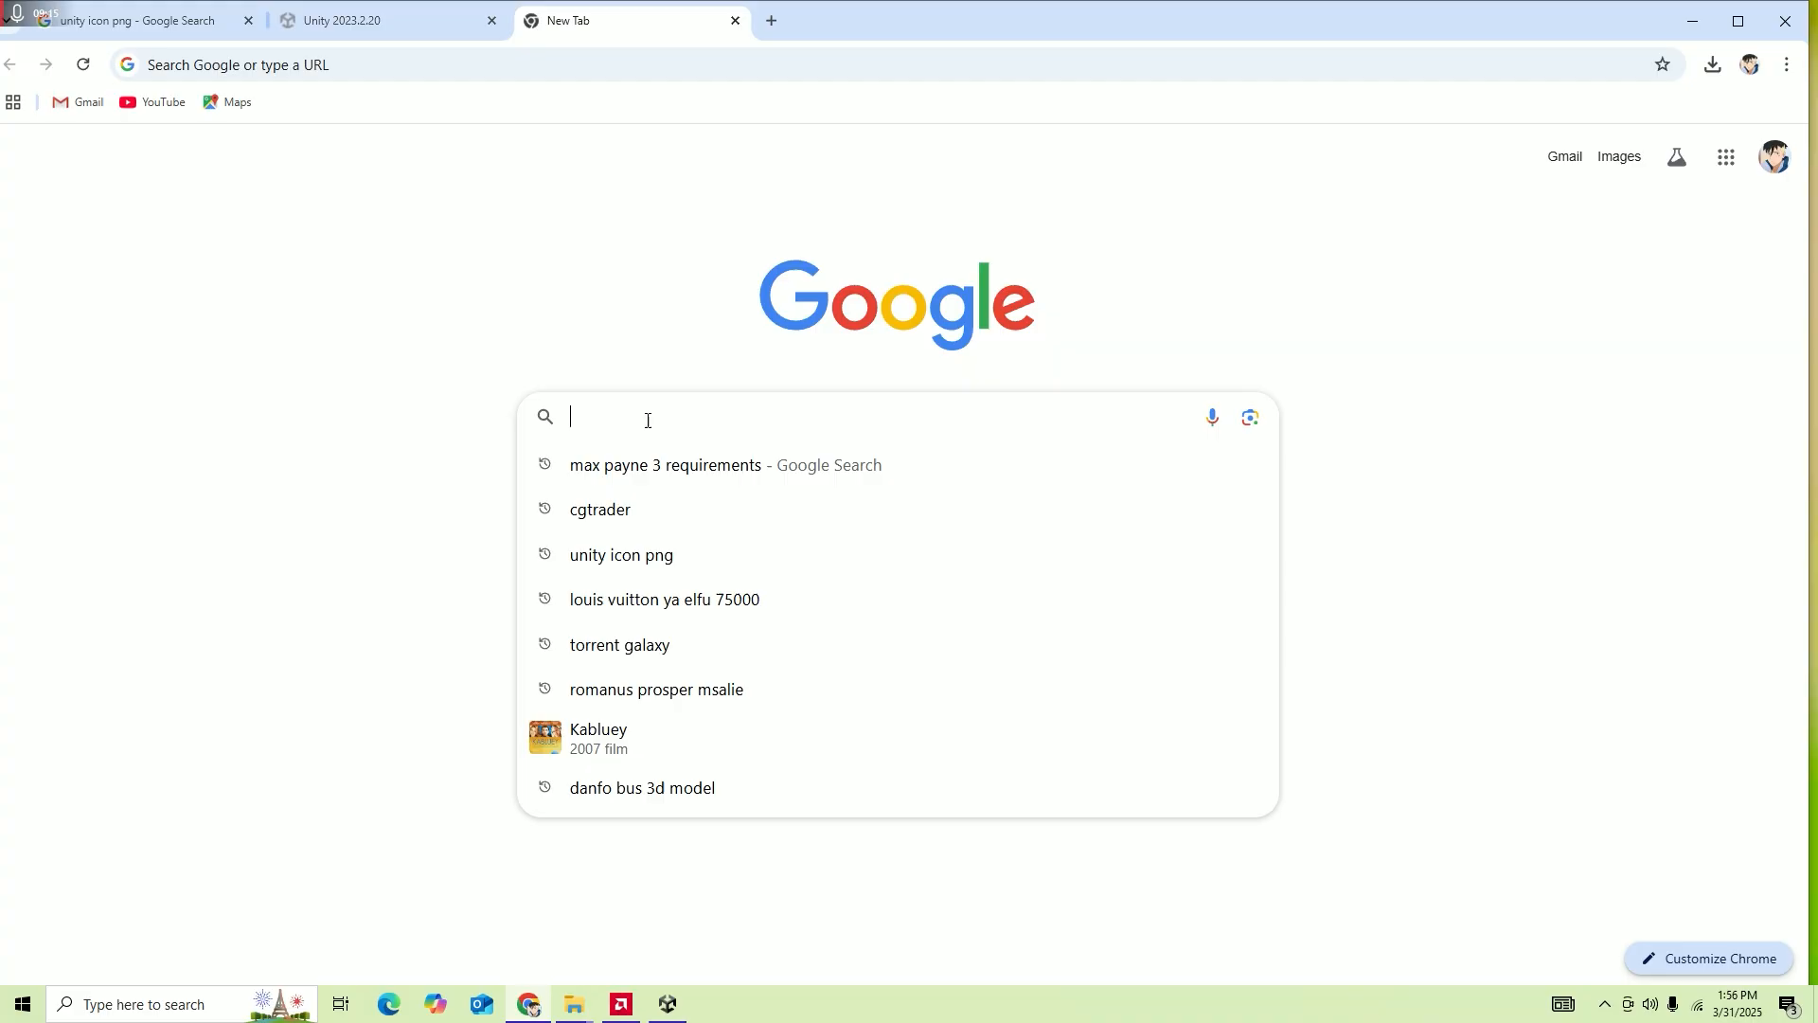
{"action": "type", "text": "unit"}
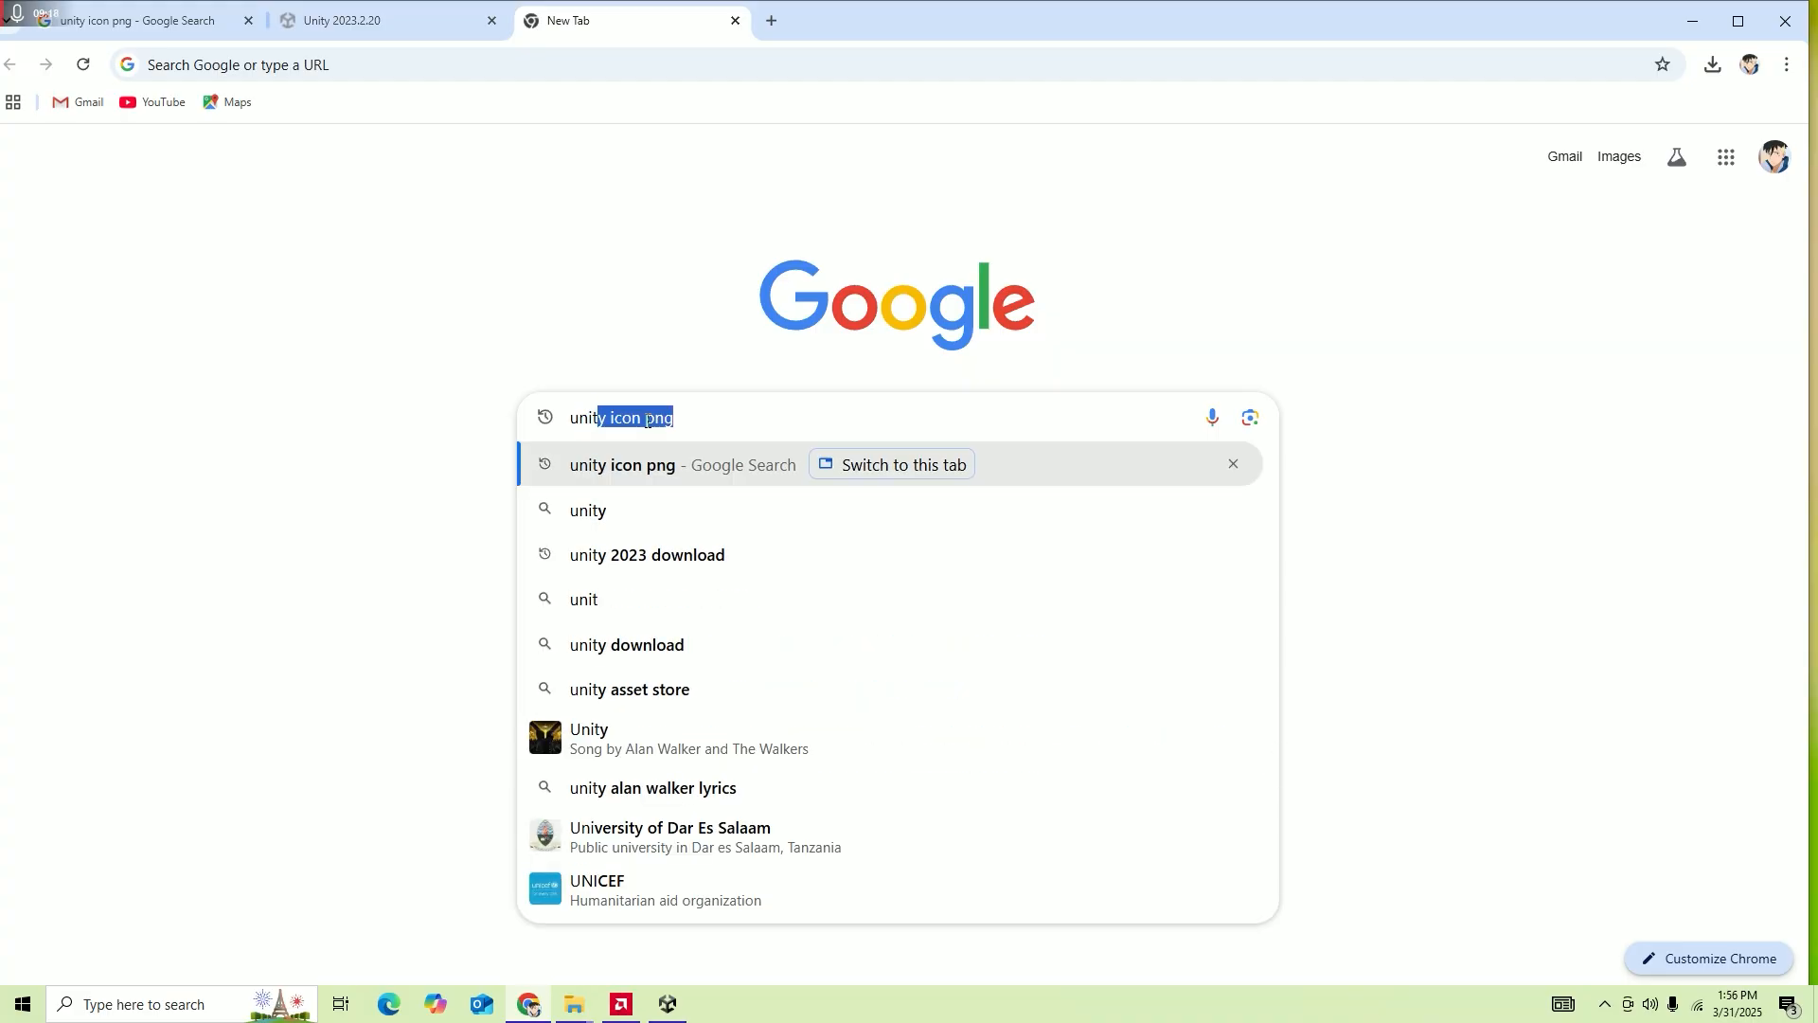
{"action": "key", "text": "BackSpace"}
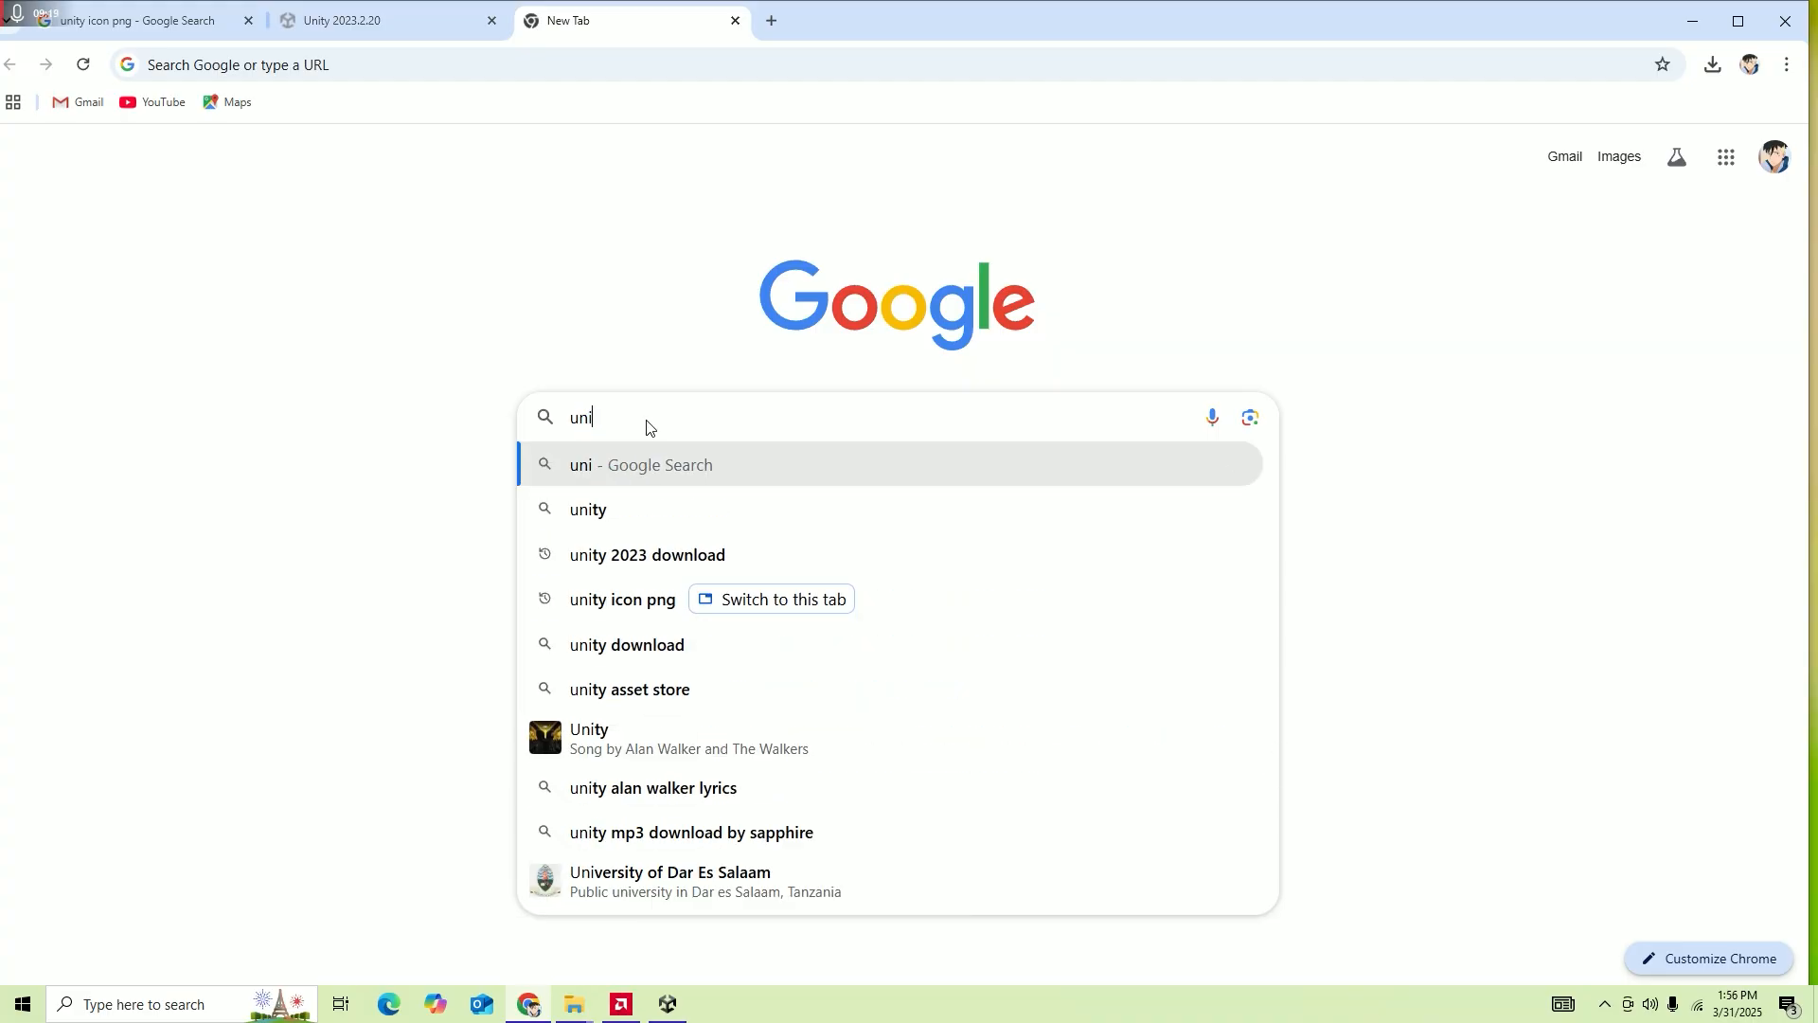
{"action": "type", "text": "ty hub"}
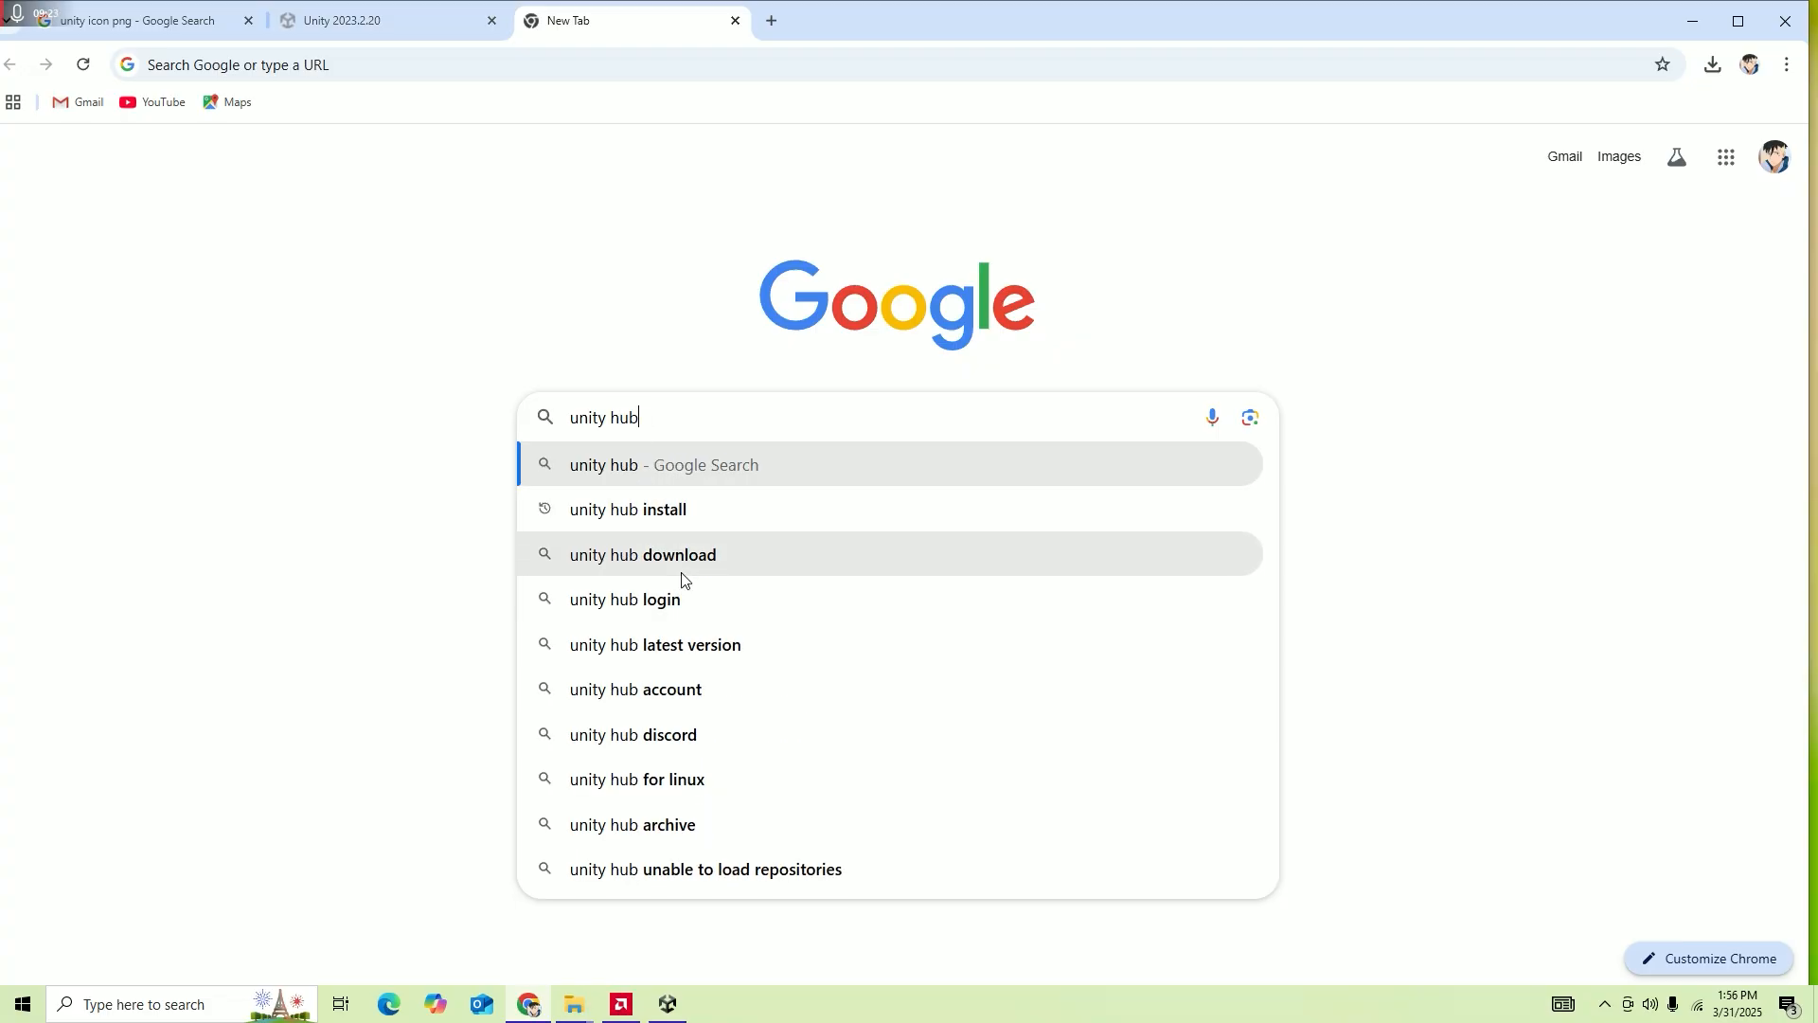
{"action": "left_click", "coordinate": [684, 566]}
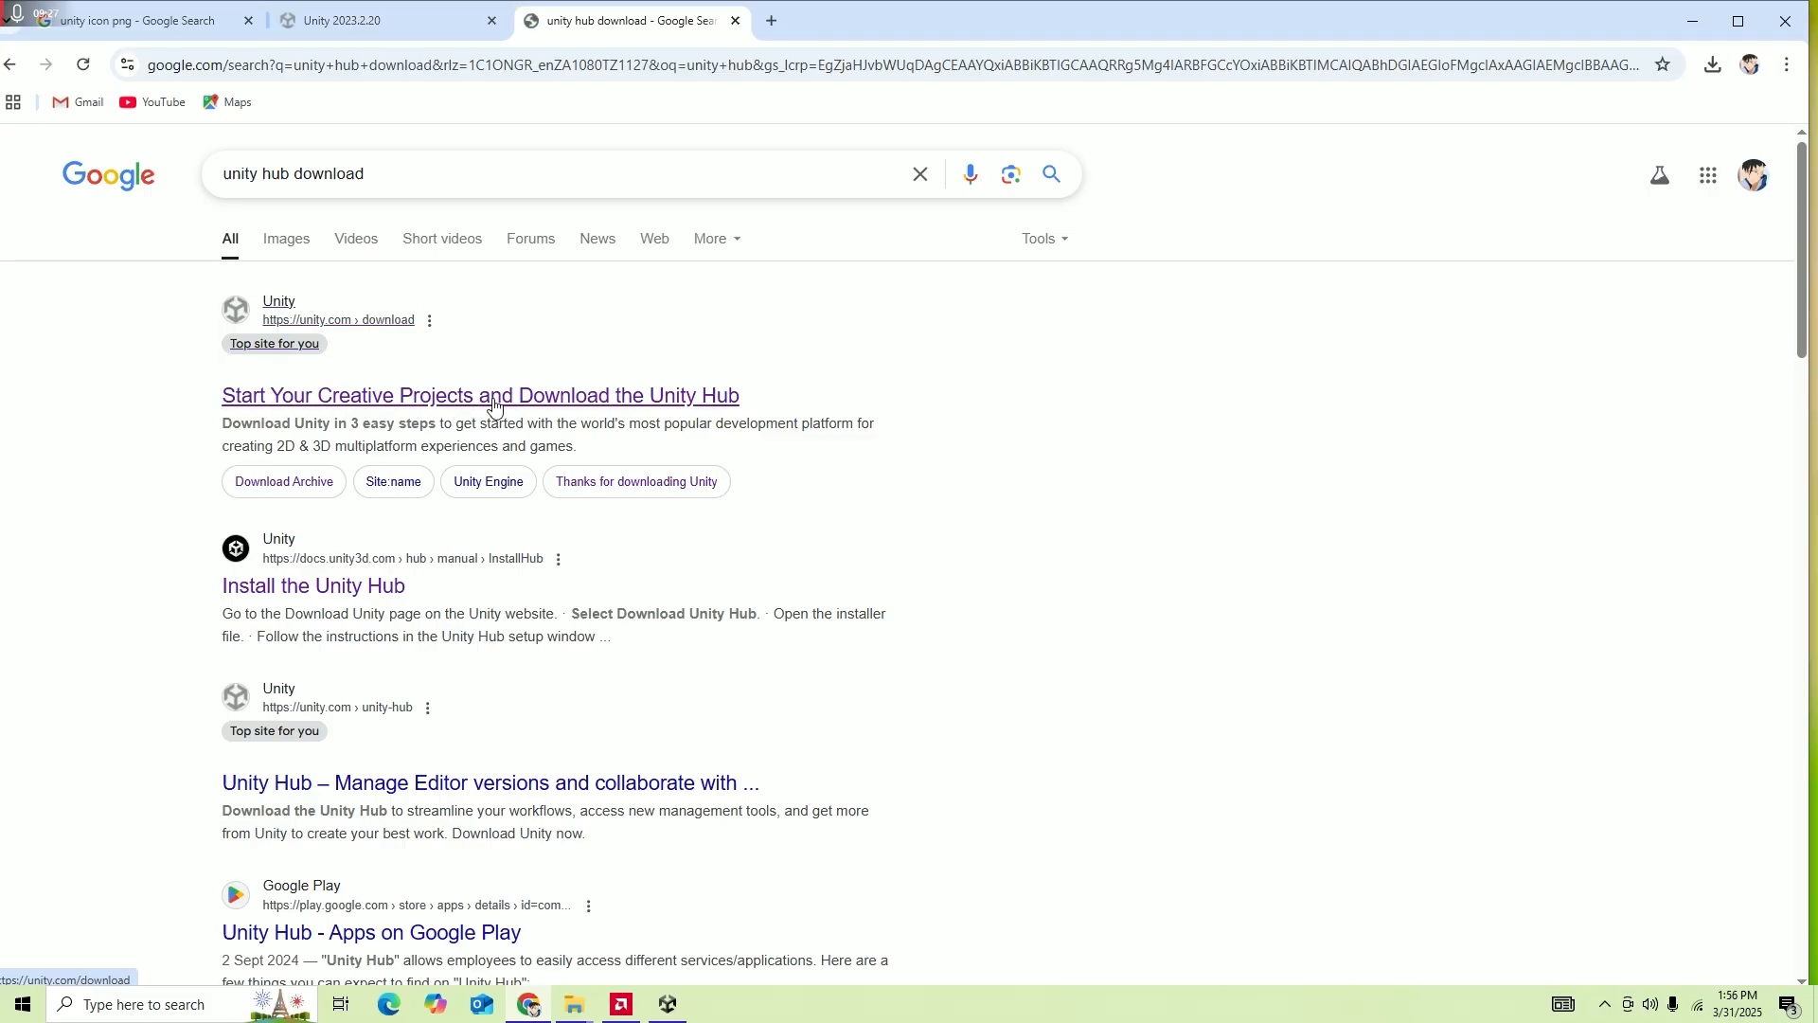
Open the Install the Unity Hub manual page from the results and review its system requirements and installer instructions.
{"action": "scroll", "coordinate": [317, 479], "scroll_direction": "down", "scroll_amount": 1}
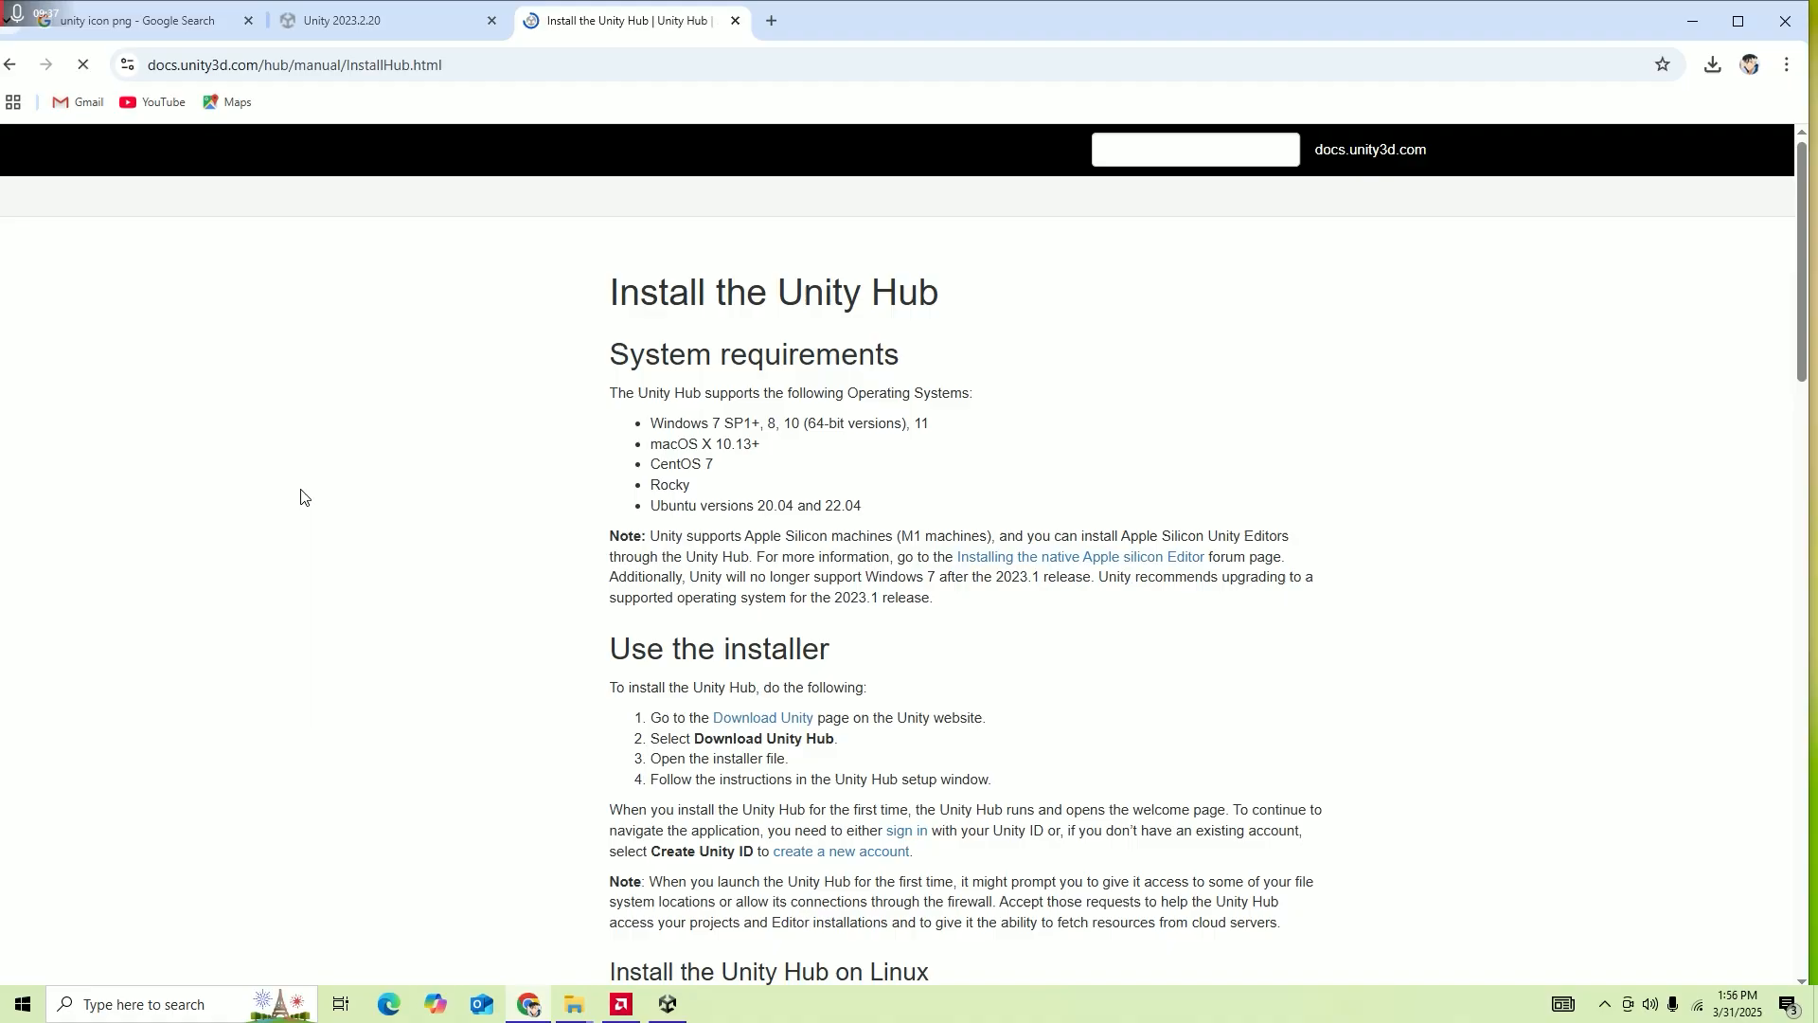
{"action": "scroll", "coordinate": [649, 449], "scroll_direction": "down", "scroll_amount": 1}
{"action": "scroll", "coordinate": [635, 398], "scroll_direction": "up", "scroll_amount": 1}
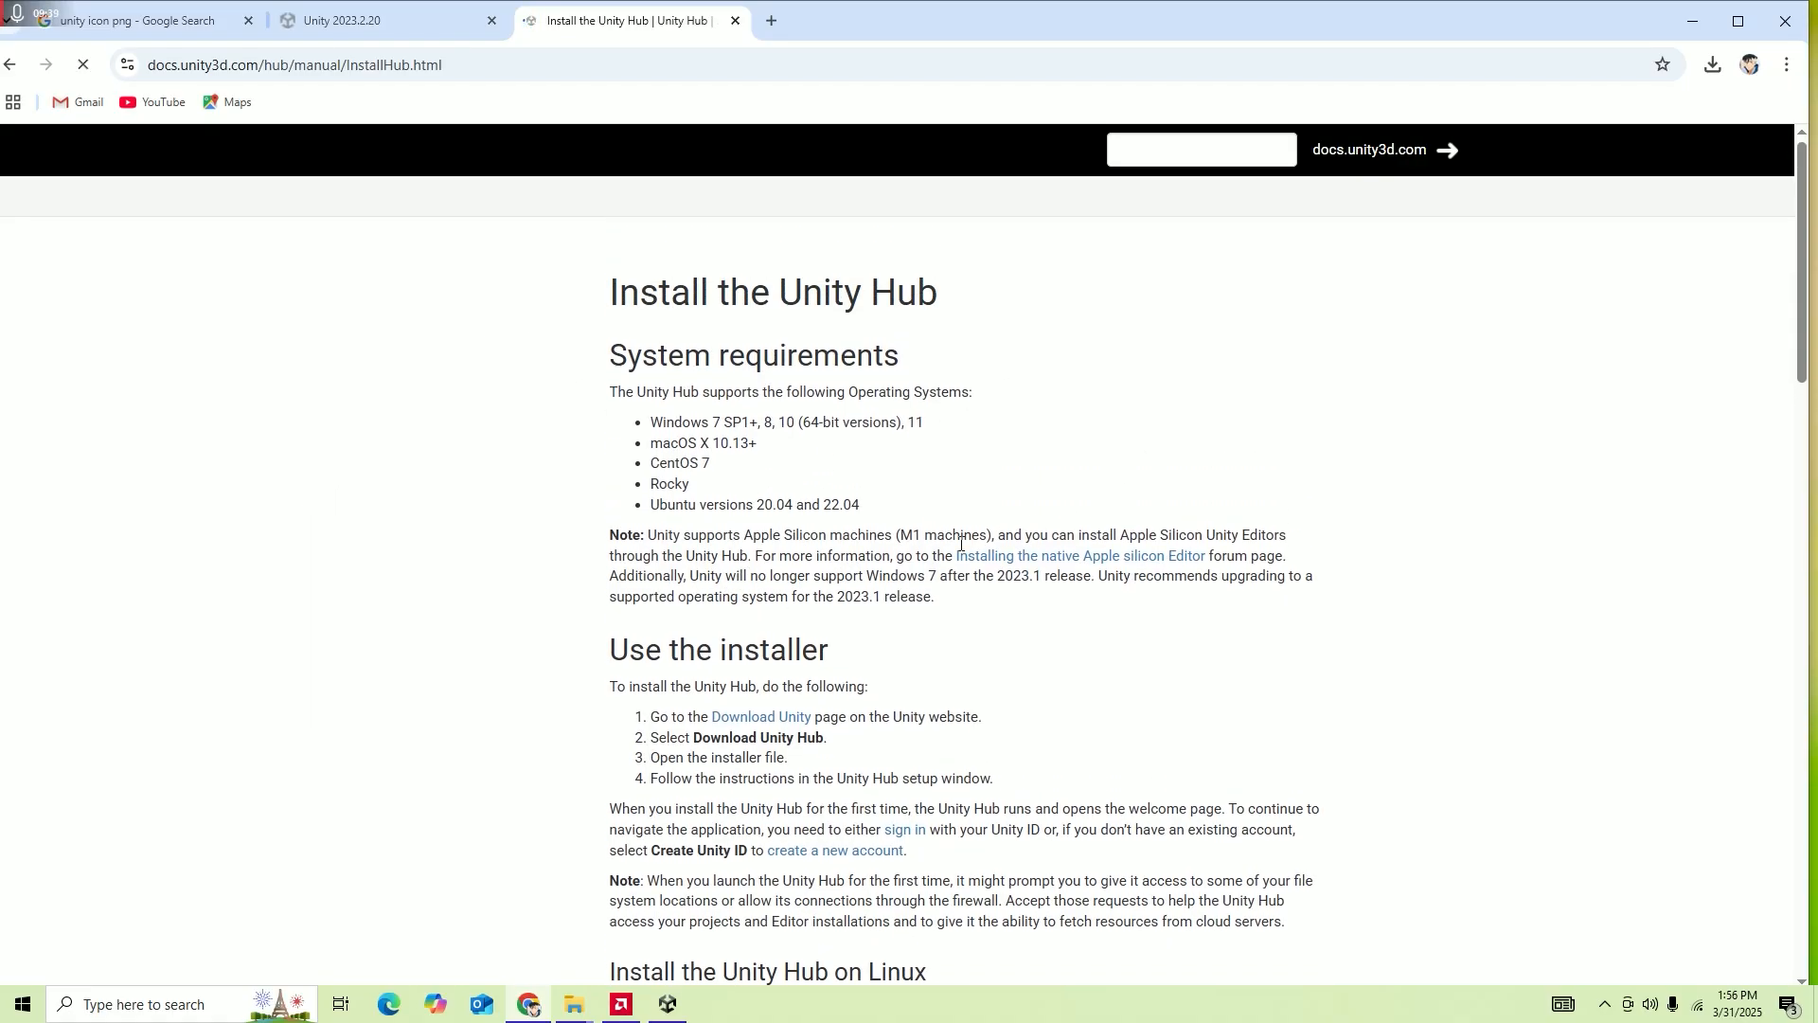
{"action": "scroll", "coordinate": [748, 616], "scroll_direction": "down", "scroll_amount": 1}
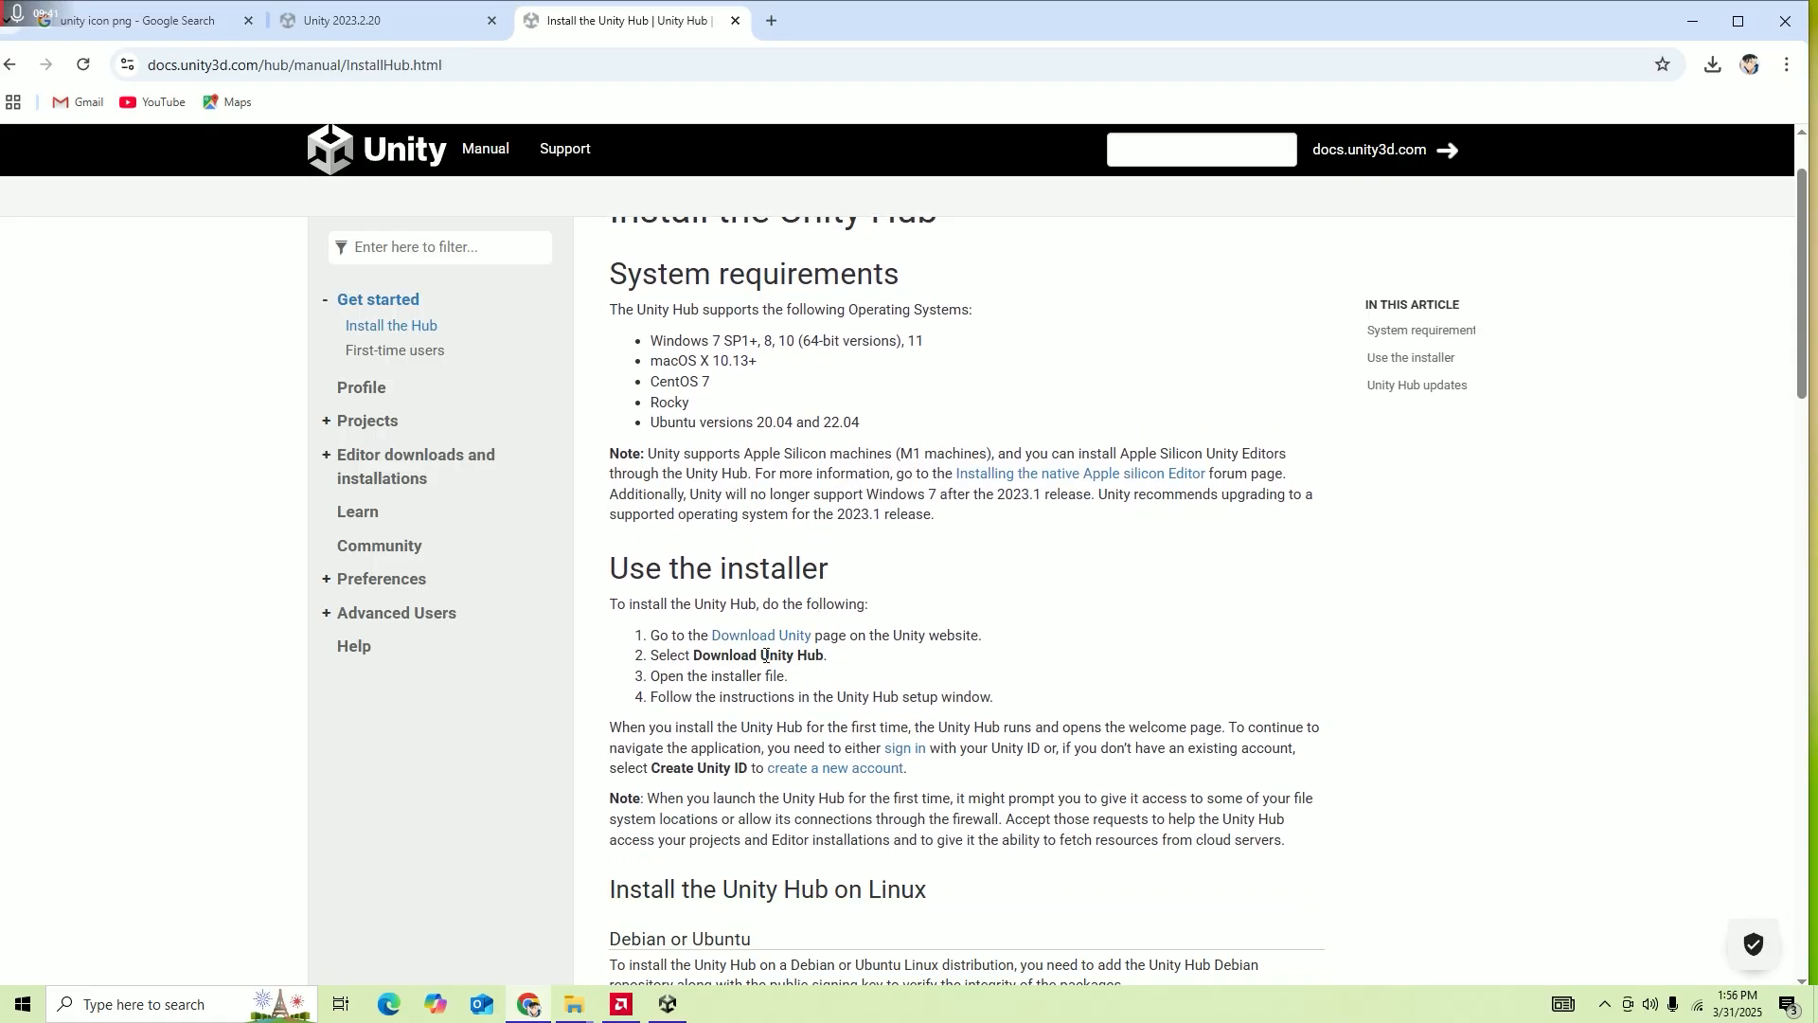
{"action": "scroll", "coordinate": [769, 643], "scroll_direction": "down", "scroll_amount": 1}
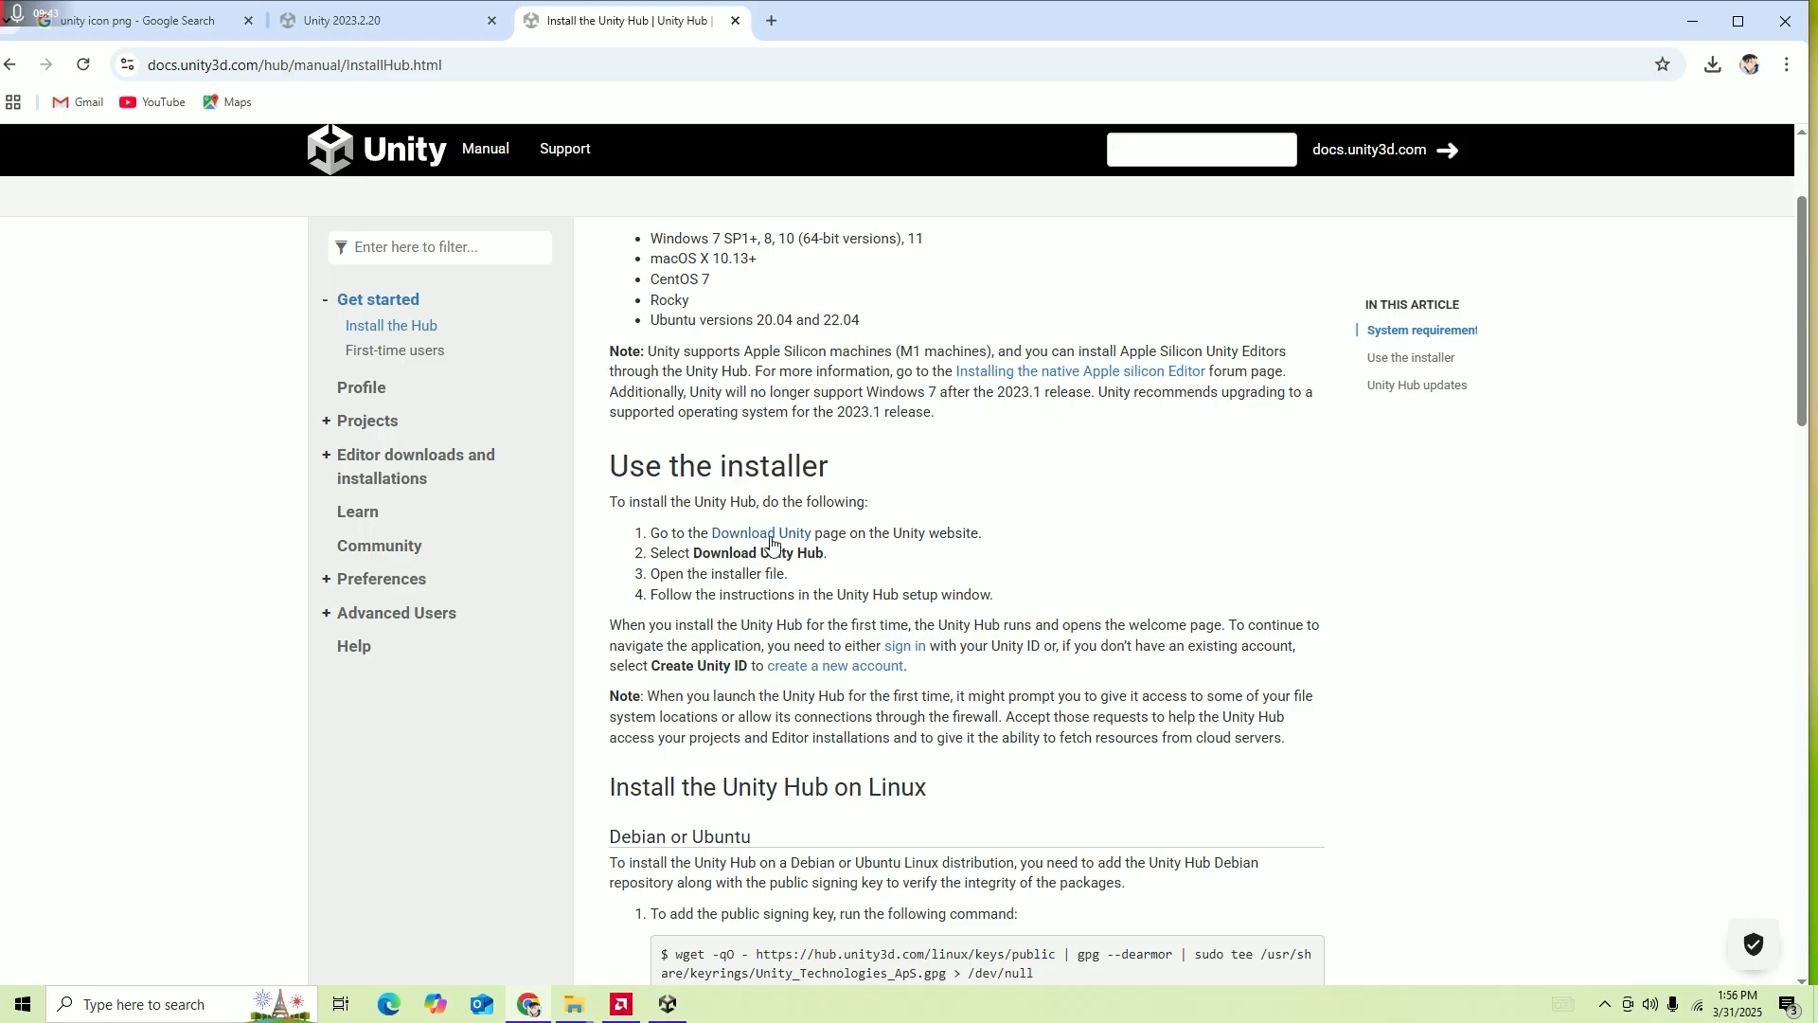
{"action": "scroll", "coordinate": [779, 547], "scroll_direction": "up", "scroll_amount": 1}
{"action": "scroll", "coordinate": [781, 559], "scroll_direction": "down", "scroll_amount": 9}
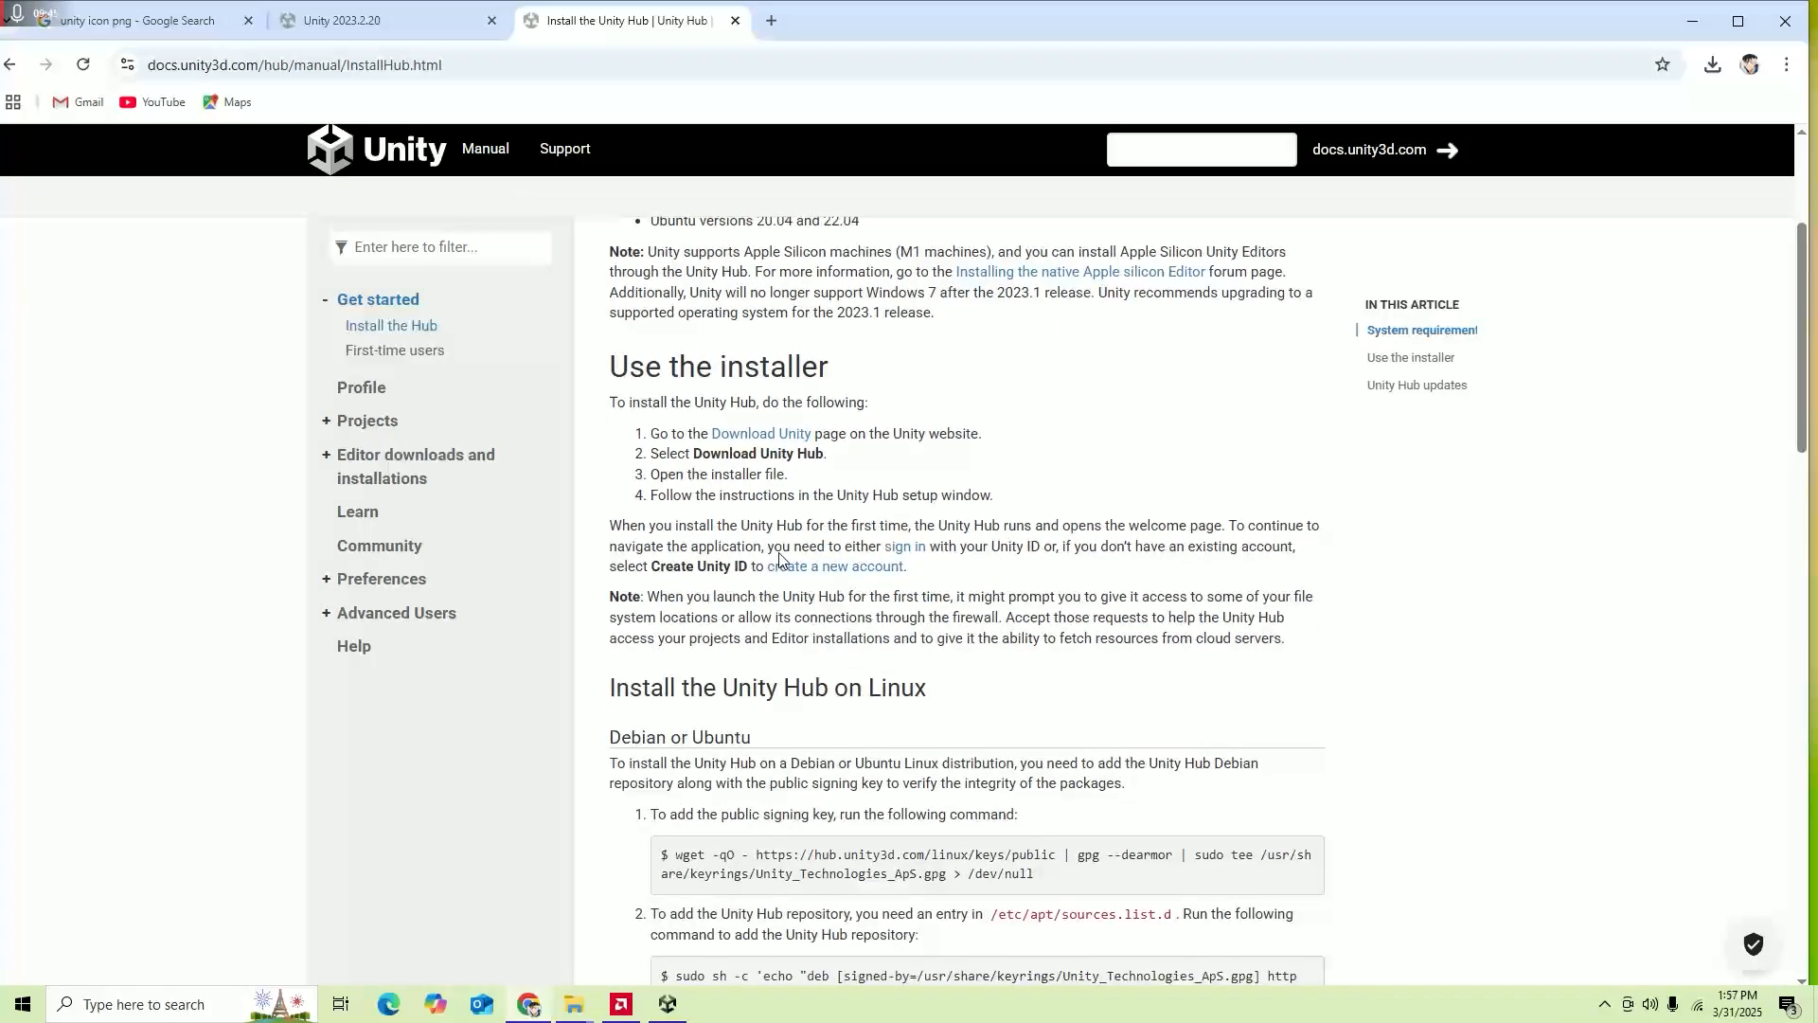
{"action": "scroll", "coordinate": [783, 569], "scroll_direction": "down", "scroll_amount": 3}
{"action": "scroll", "coordinate": [786, 569], "scroll_direction": "up", "scroll_amount": 13}
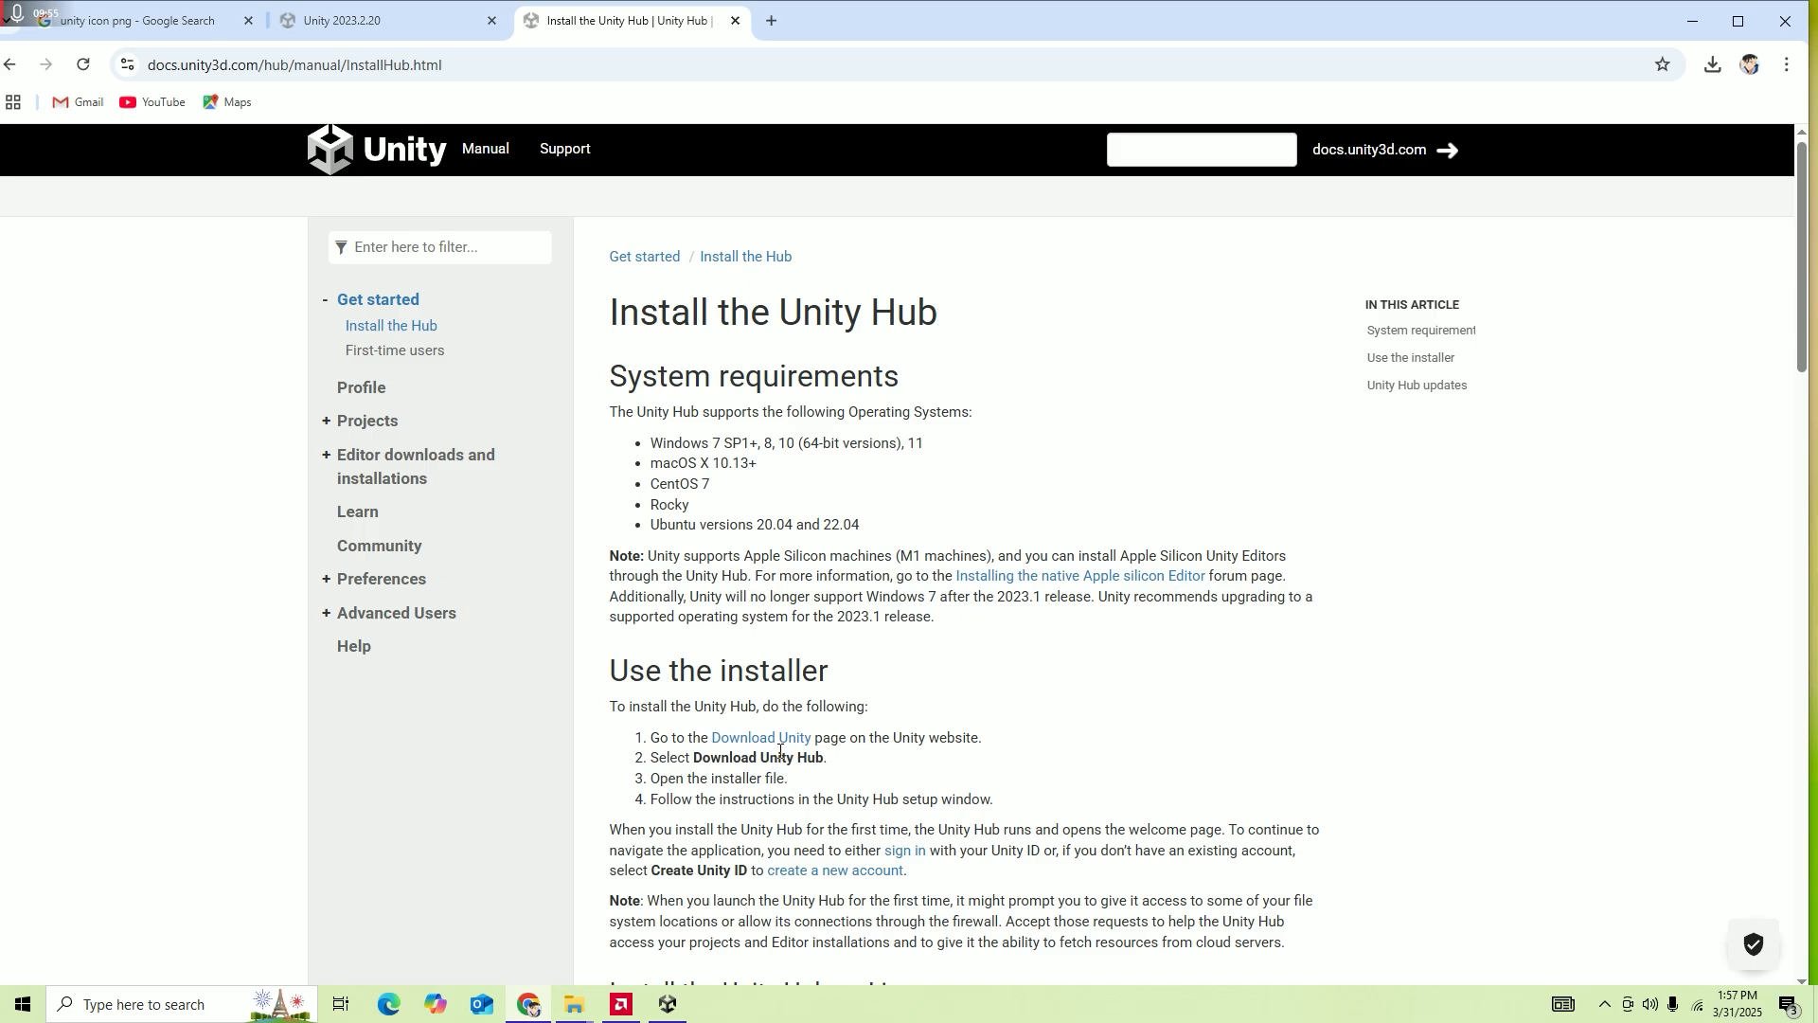
Follow the manual's link to the Download Unity page and start downloading the Unity Hub installer for Windows.
{"action": "left_click", "coordinate": [777, 740]}
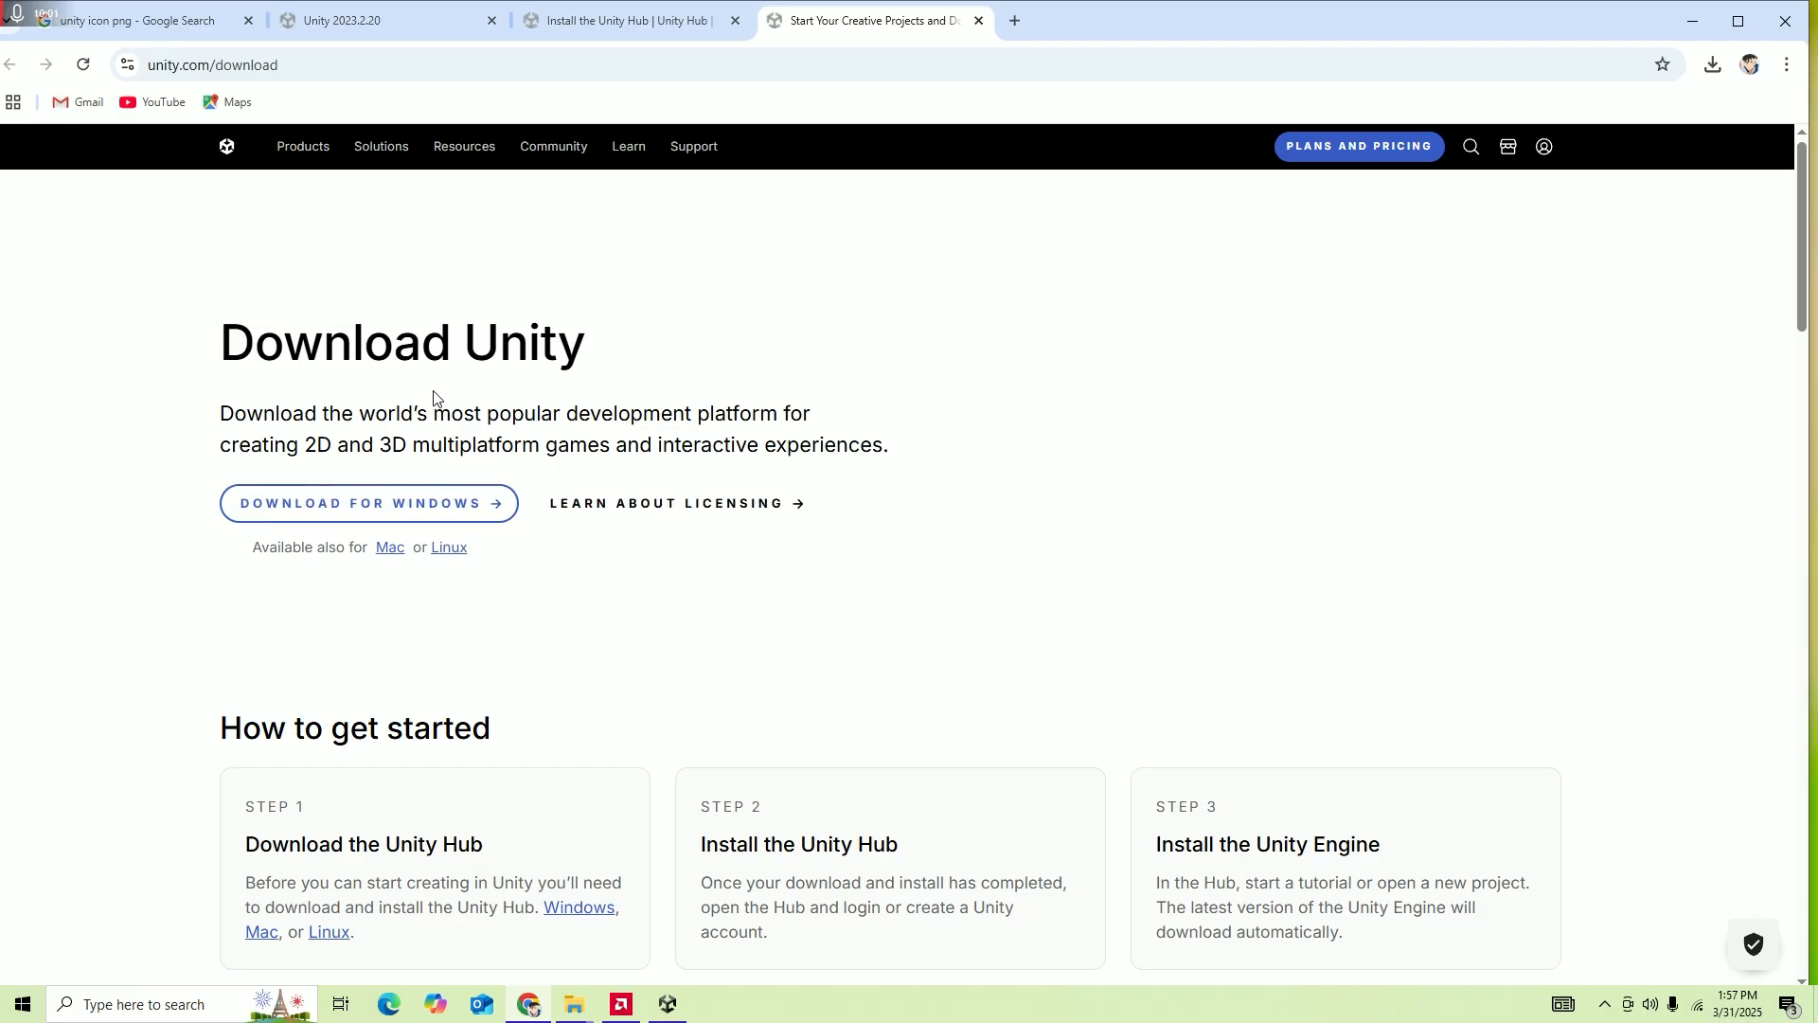
{"action": "scroll", "coordinate": [466, 436], "scroll_direction": "down", "scroll_amount": 1}
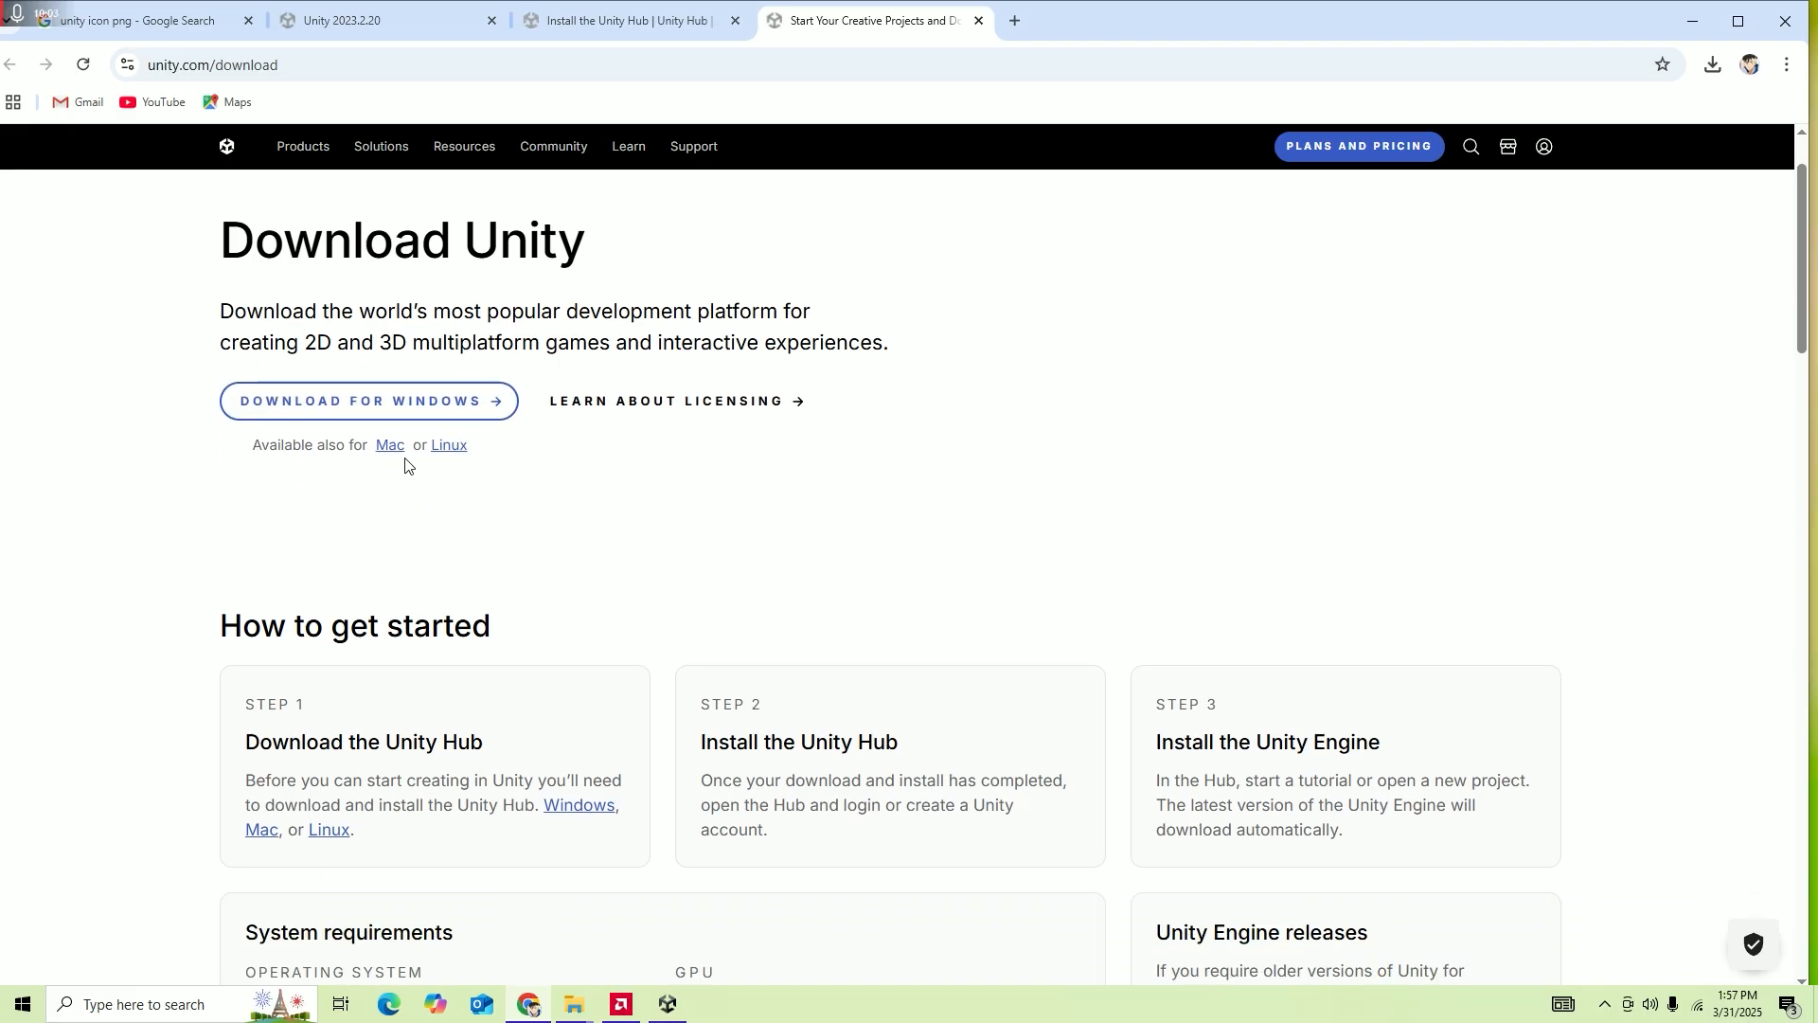
{"action": "left_click", "coordinate": [427, 411]}
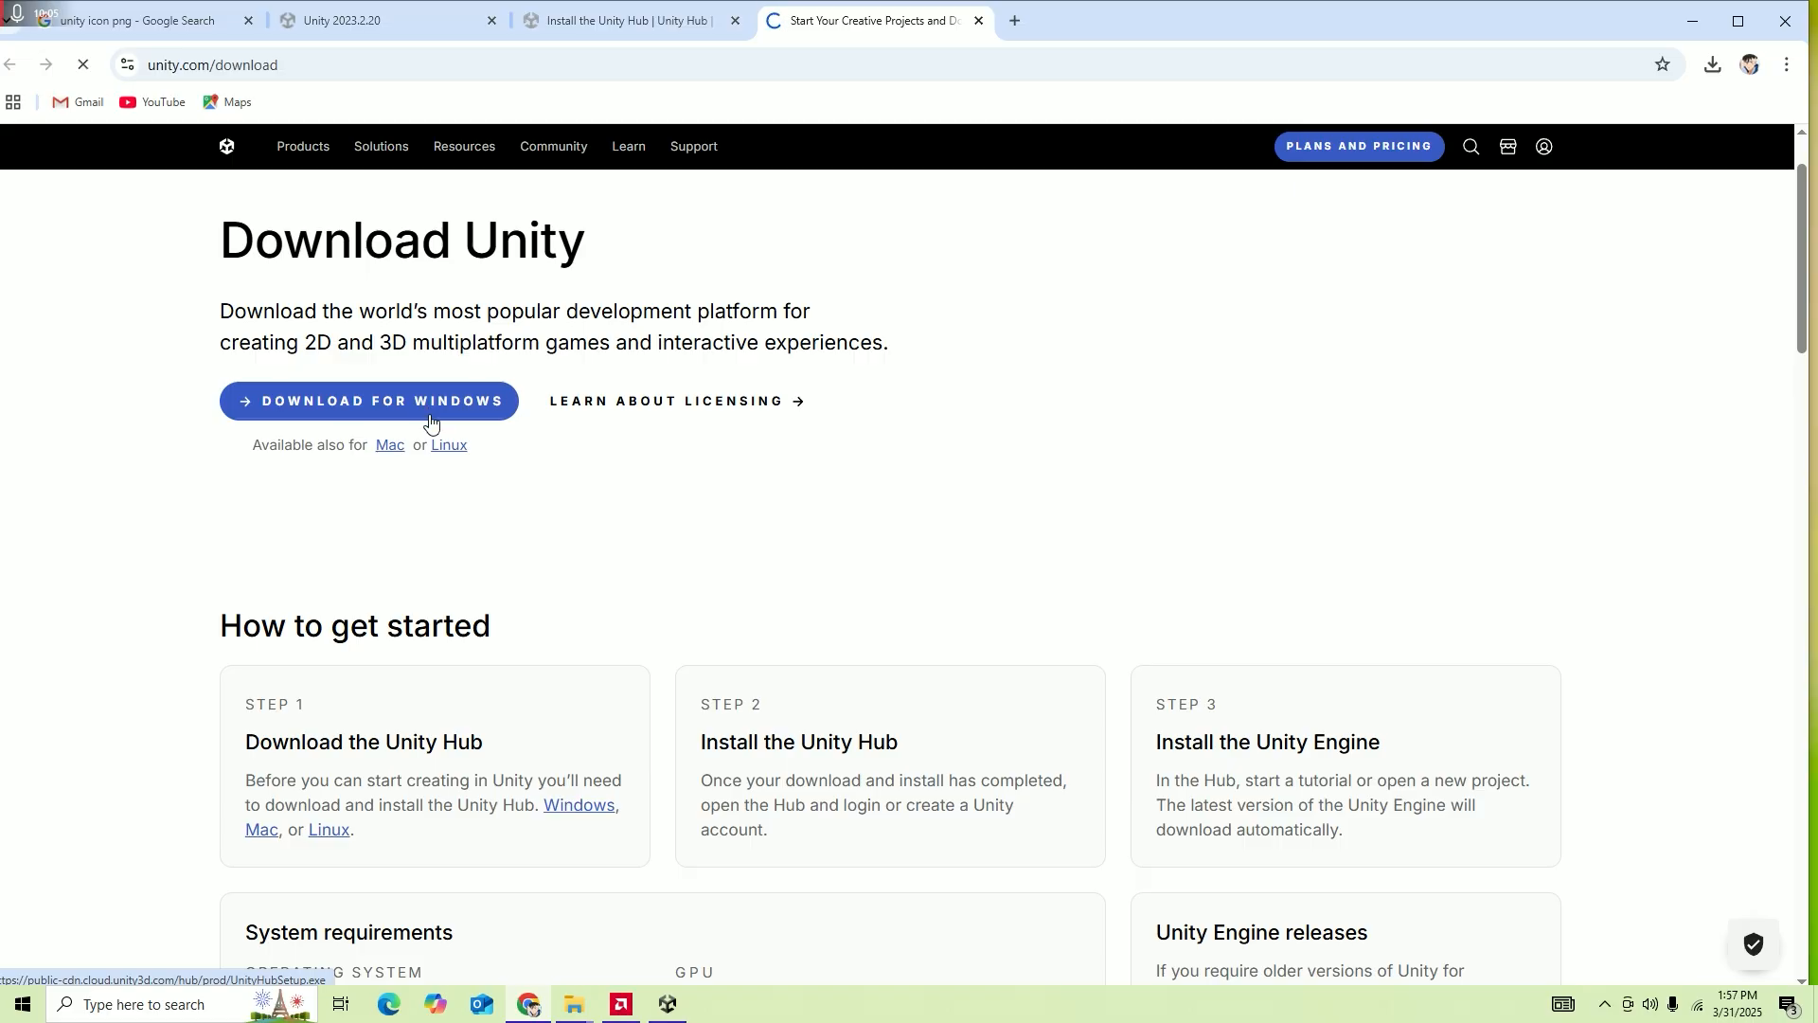
Pause the UnityHubSetup download in the recent download history, and cancel it.
{"action": "left_click", "coordinate": [1713, 64]}
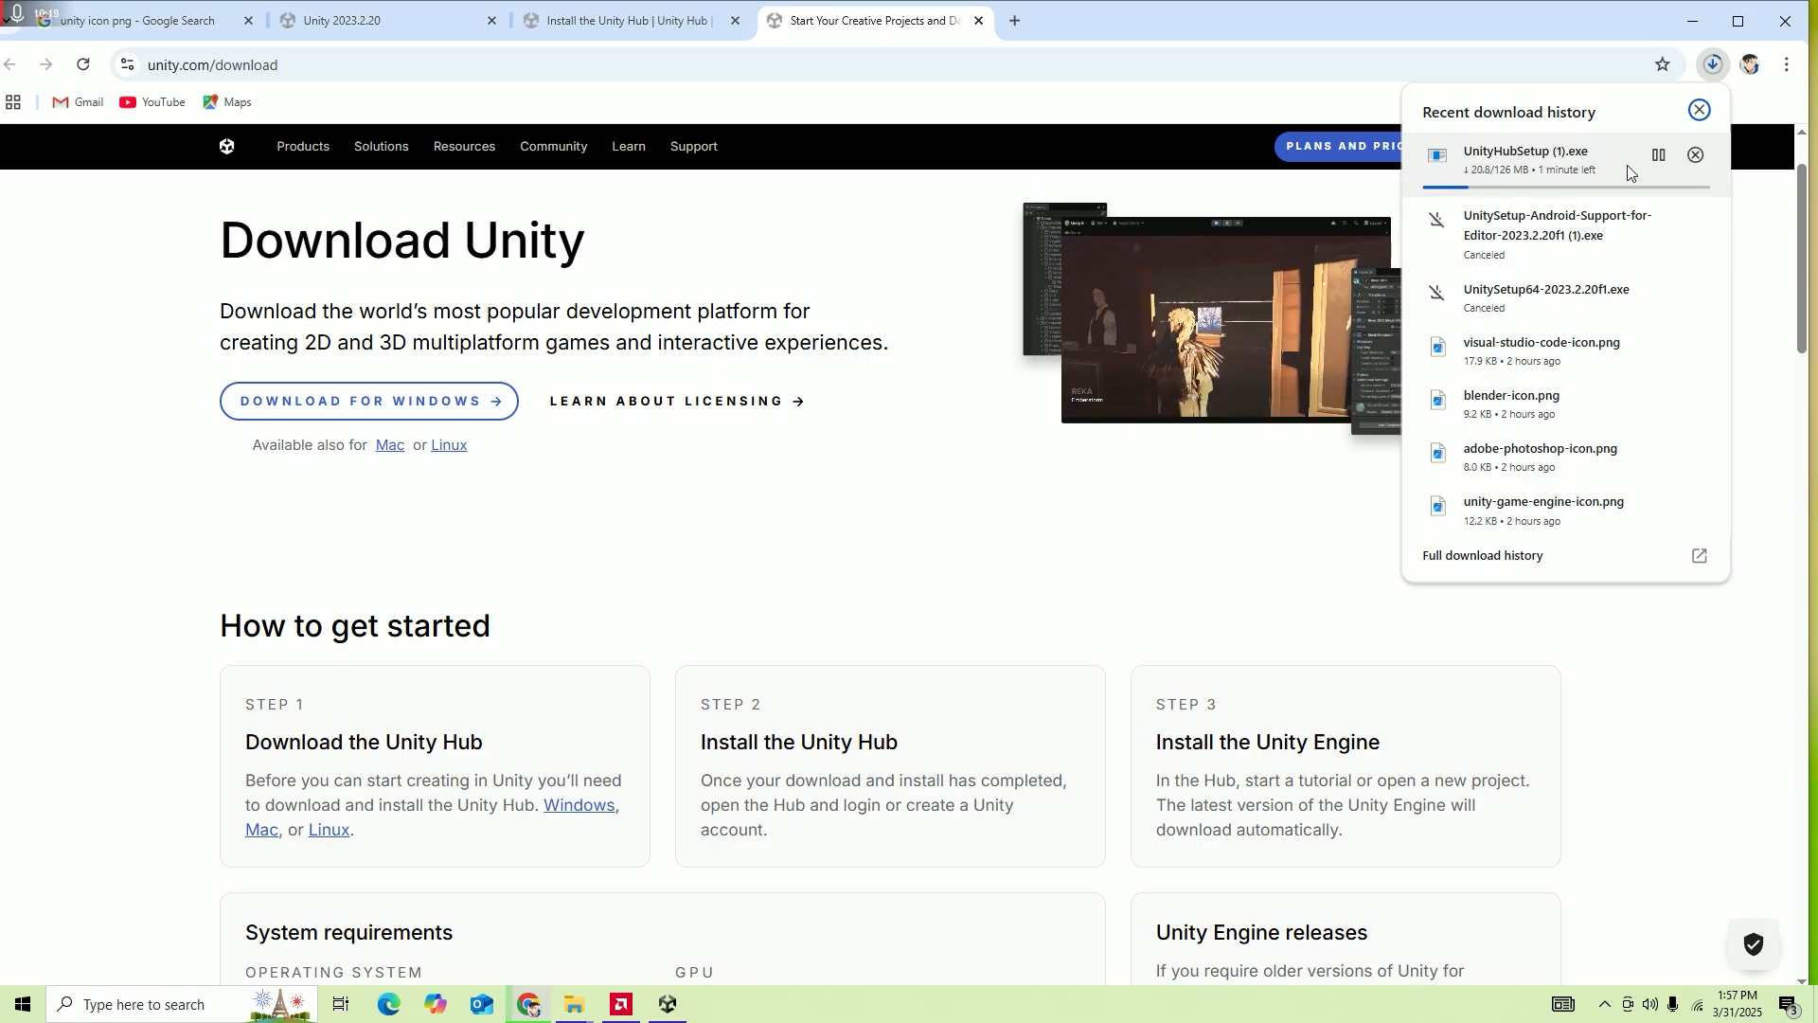
{"action": "left_click", "coordinate": [1660, 157]}
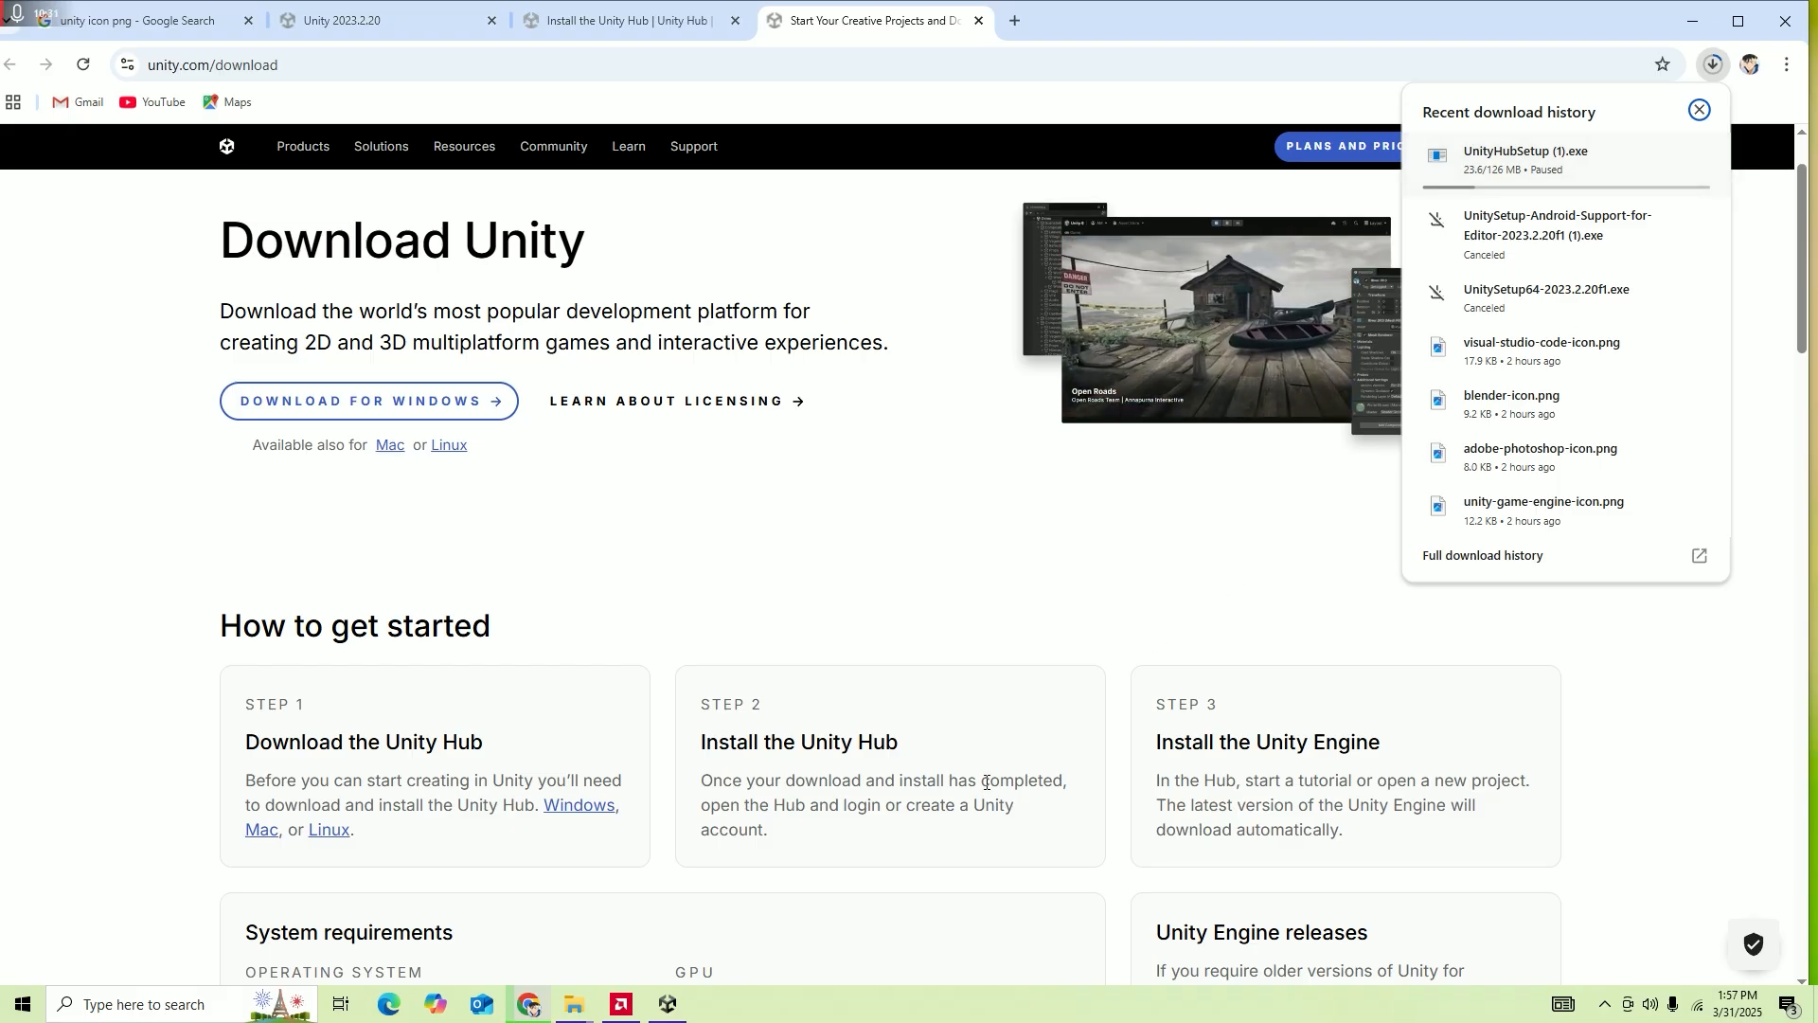
{"action": "mouse_move", "coordinate": [671, 1006]}
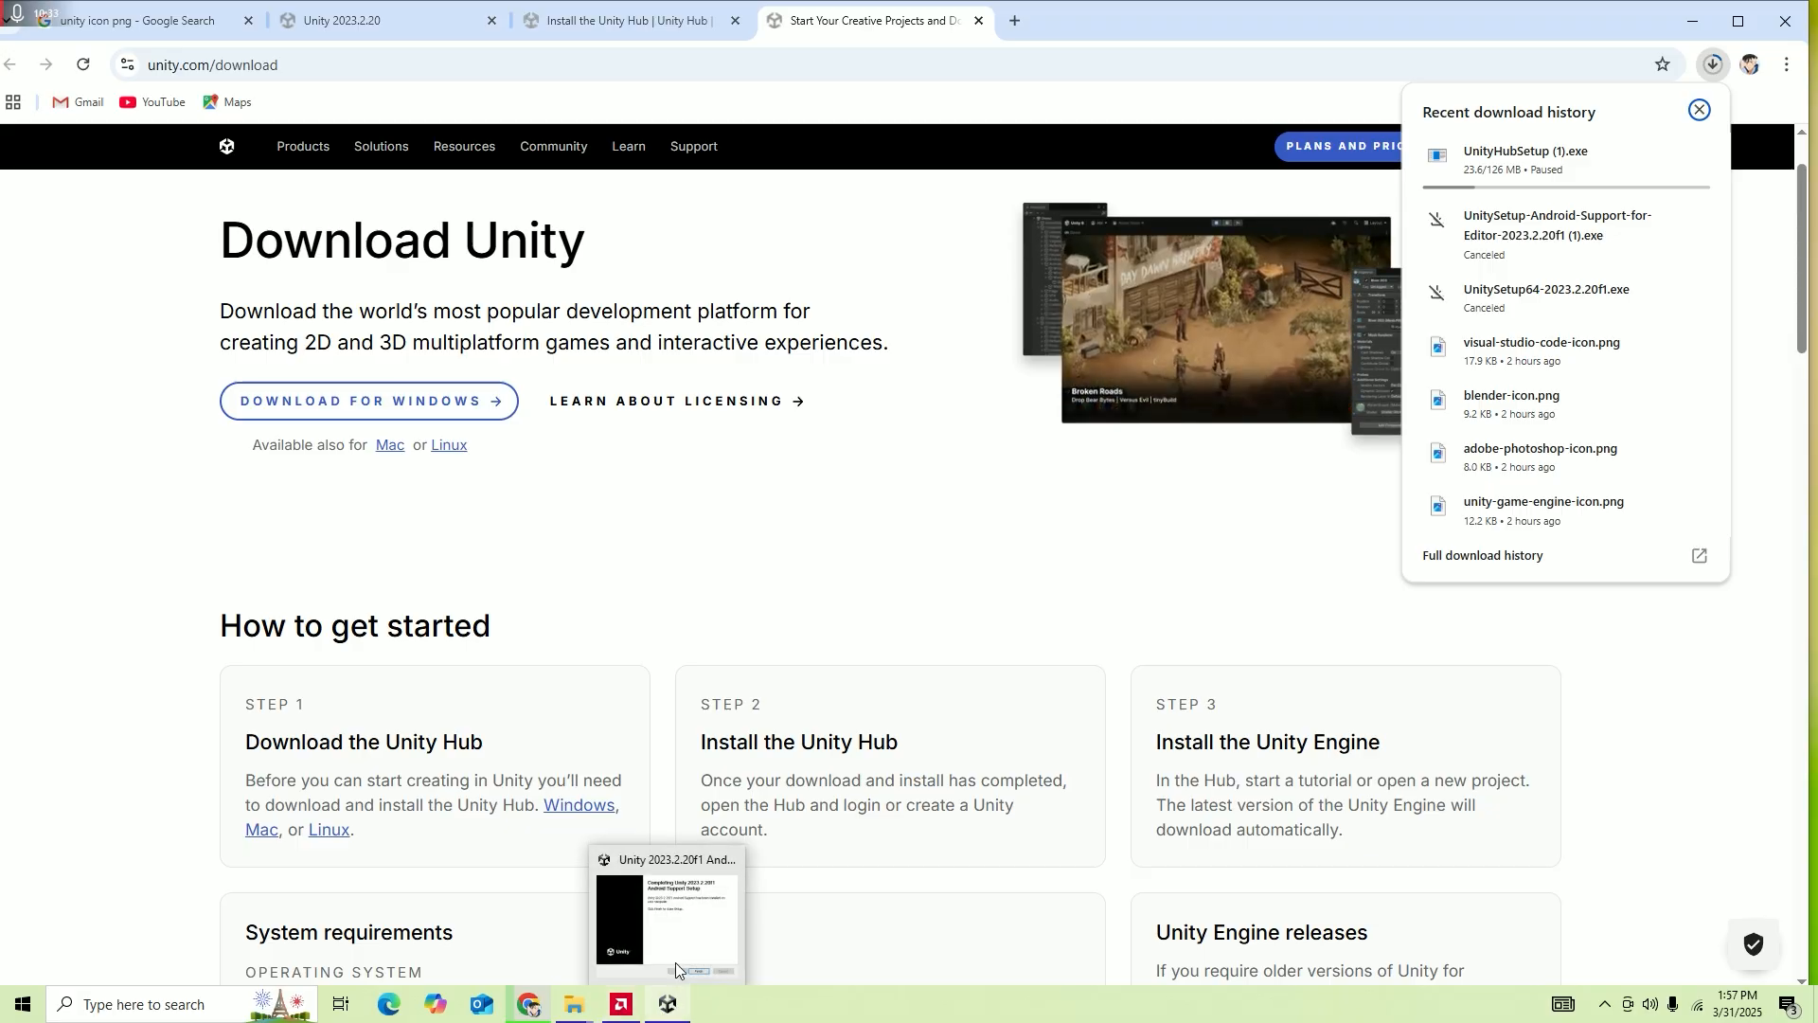
{"action": "mouse_move", "coordinate": [689, 911]}
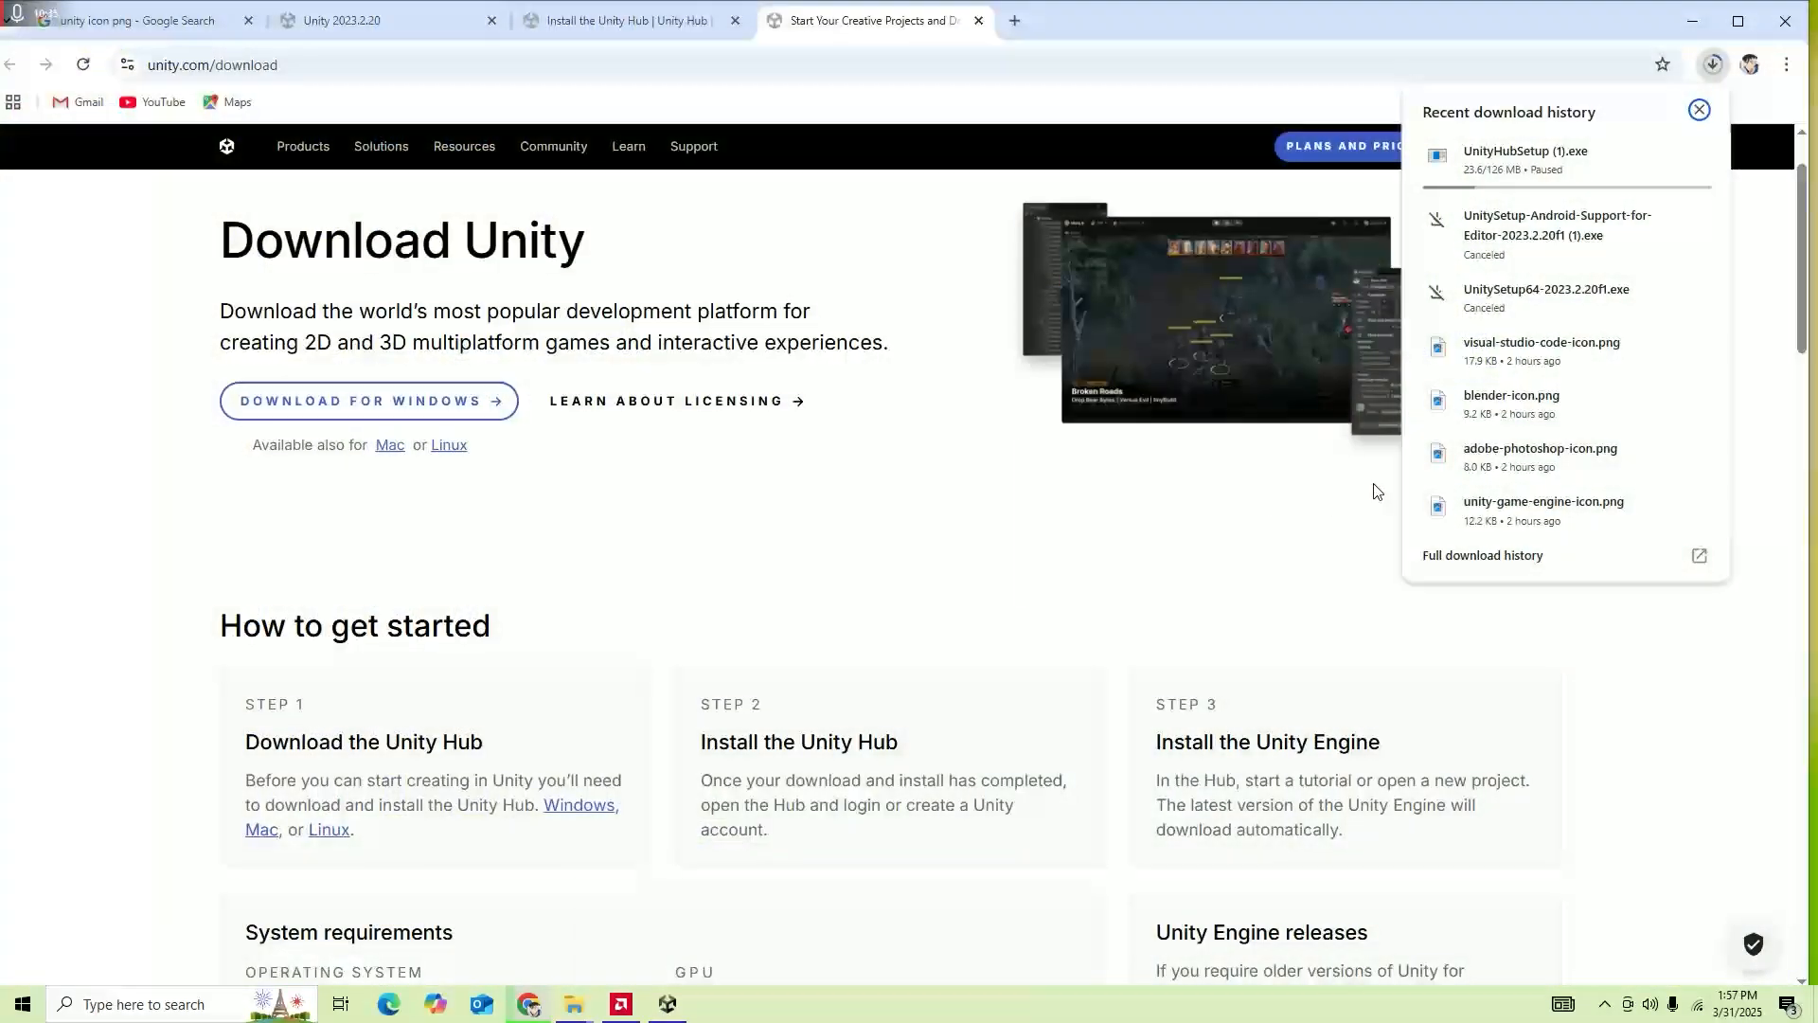
{"action": "left_click", "coordinate": [1682, 167]}
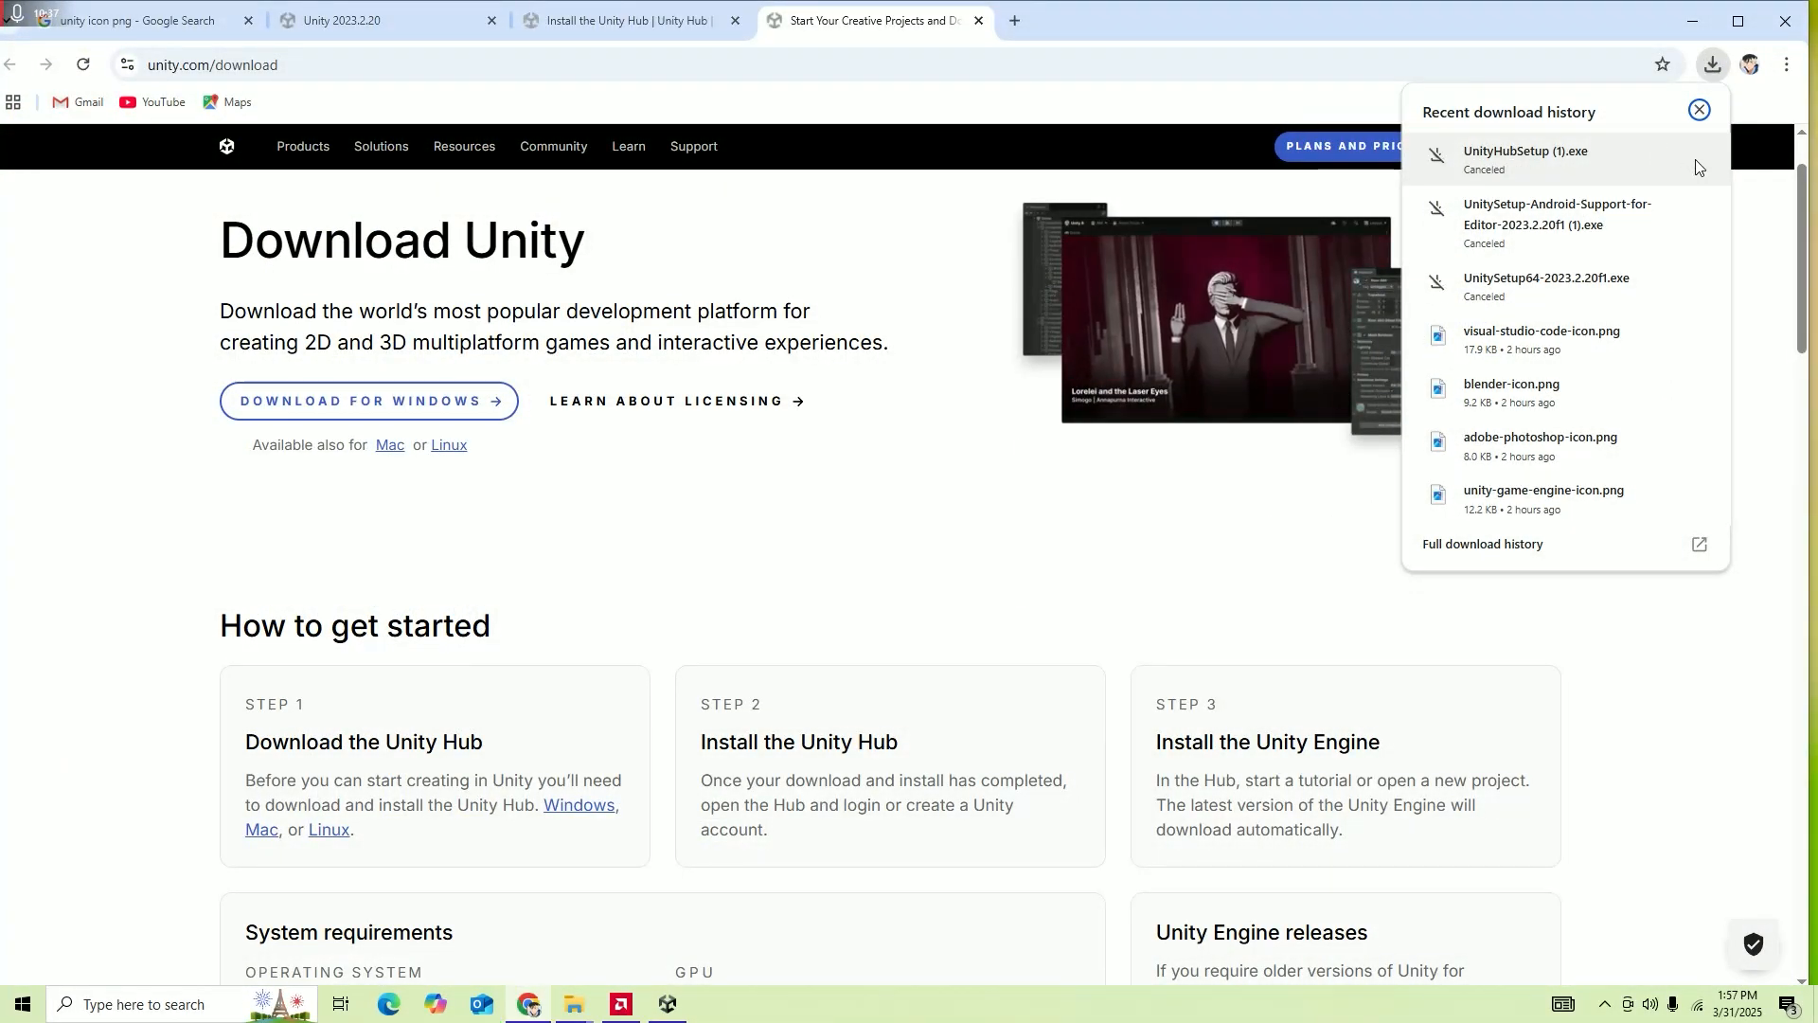
Minimize the browser, finish the Unity 2023.2.20f1 Android Support setup, and minimize the Downloads folder.
{"action": "left_click", "coordinate": [1700, 110]}
{"action": "left_click", "coordinate": [1693, 21]}
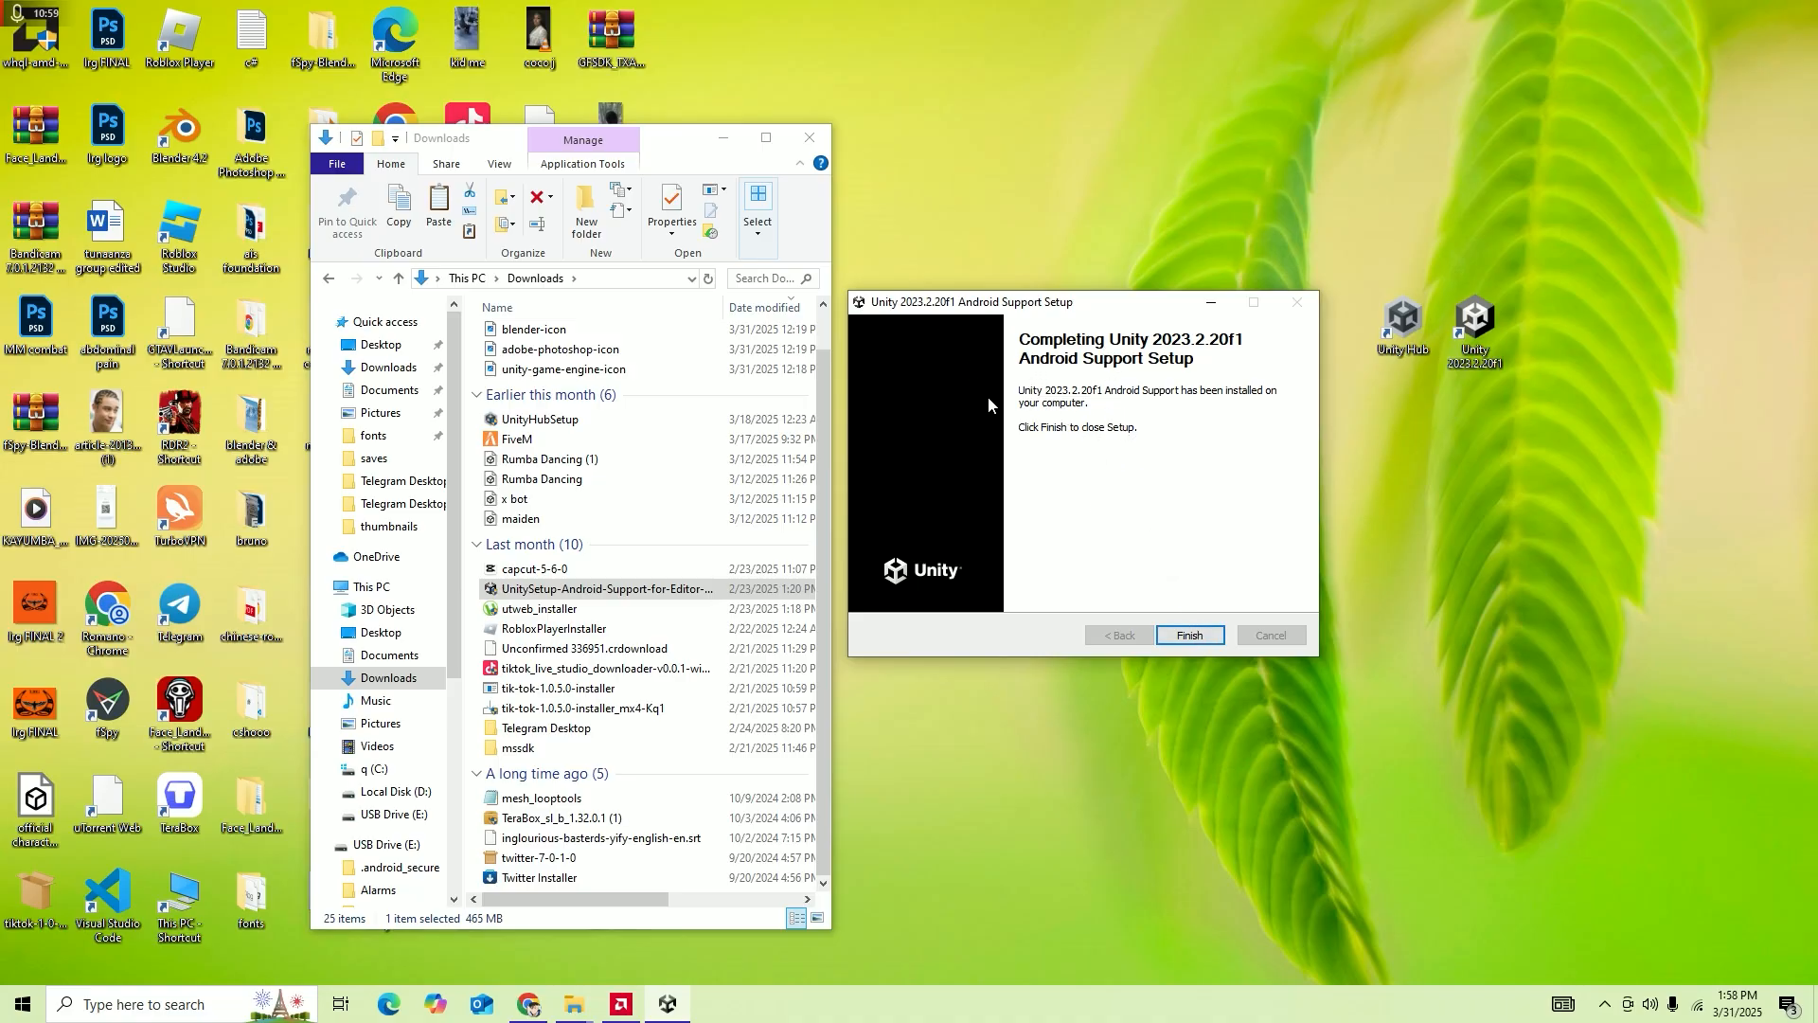
{"action": "left_click", "coordinate": [1212, 637]}
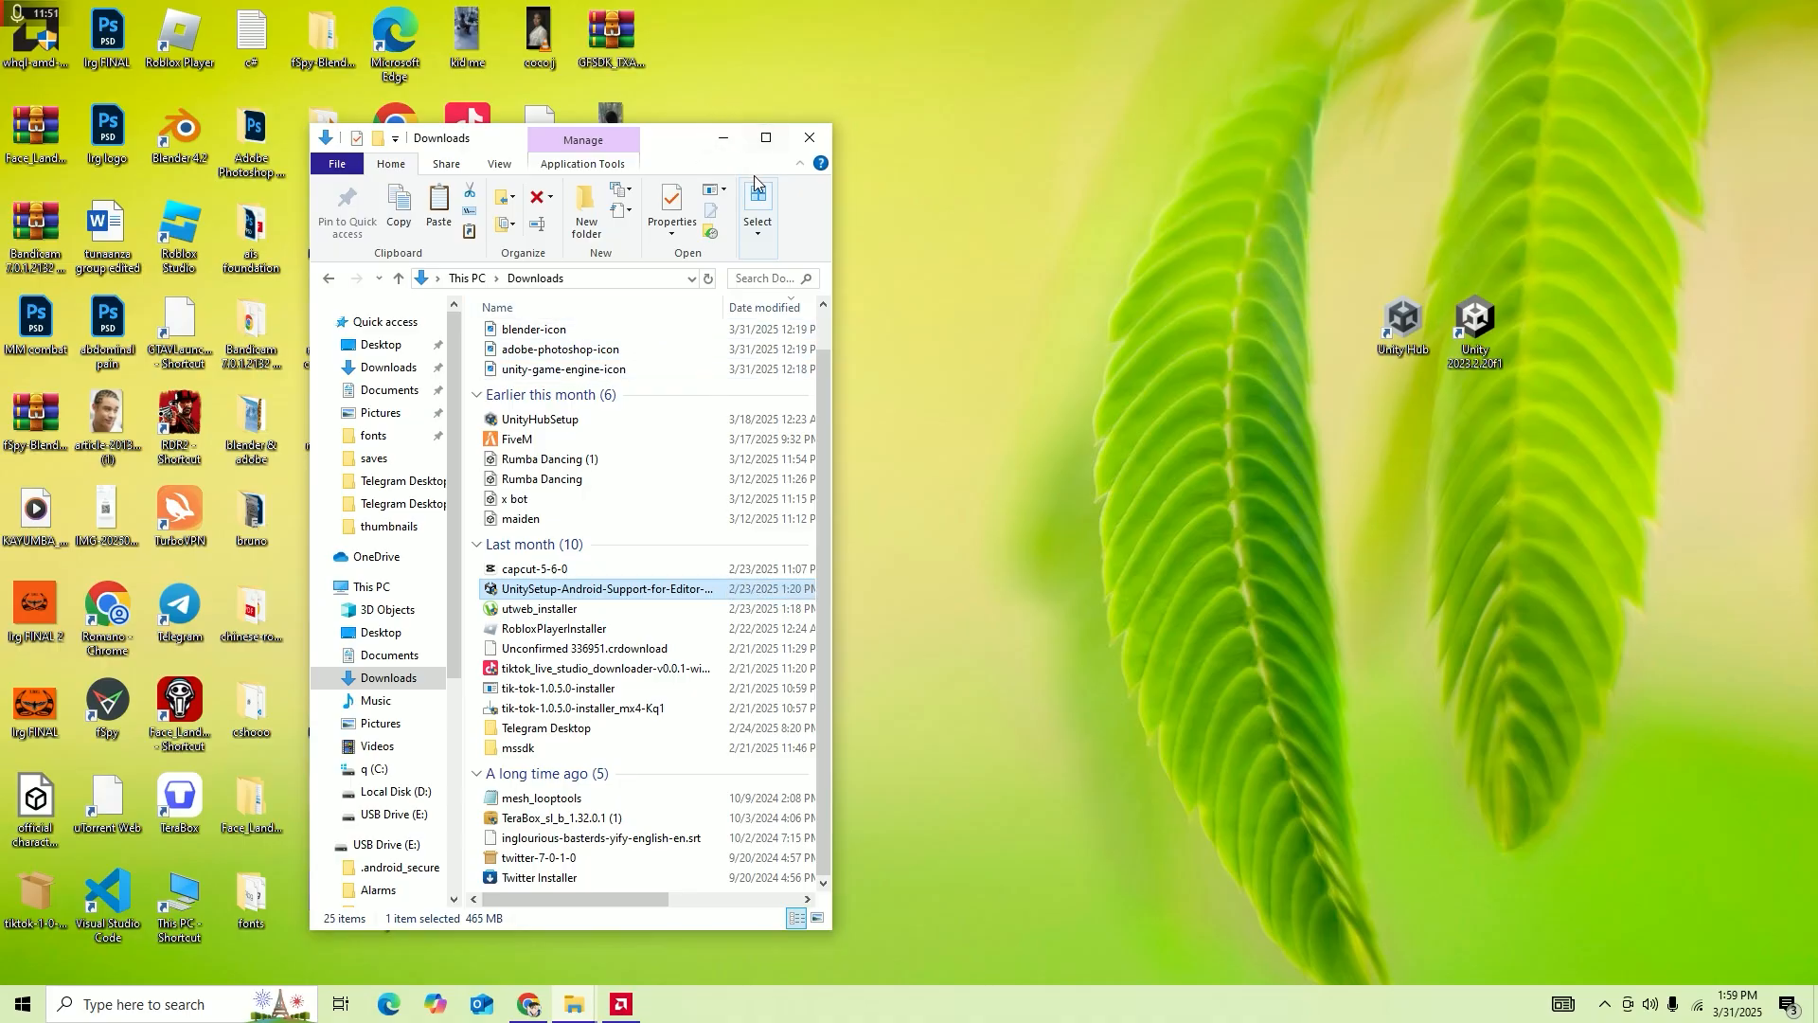
{"action": "left_click", "coordinate": [723, 140]}
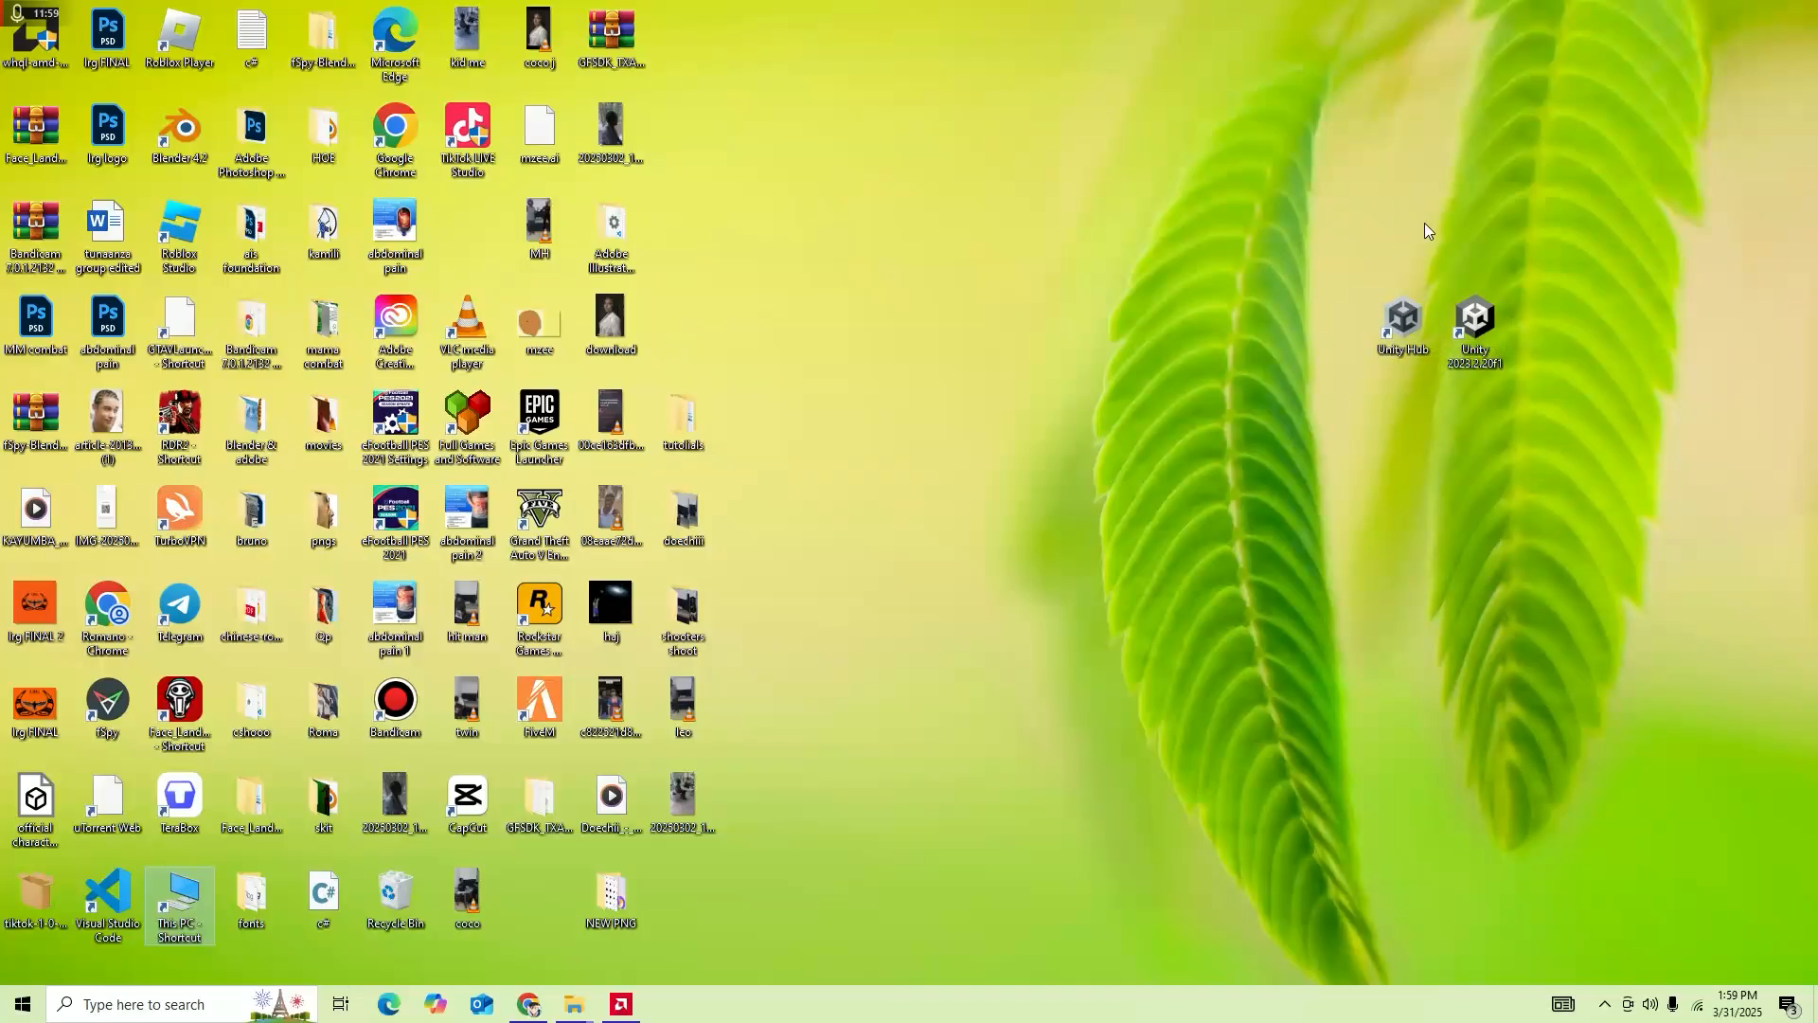
Open Unity Hub from the desktop, and check its downloads and its list of installed editors.
{"action": "left_click", "coordinate": [1405, 323]}
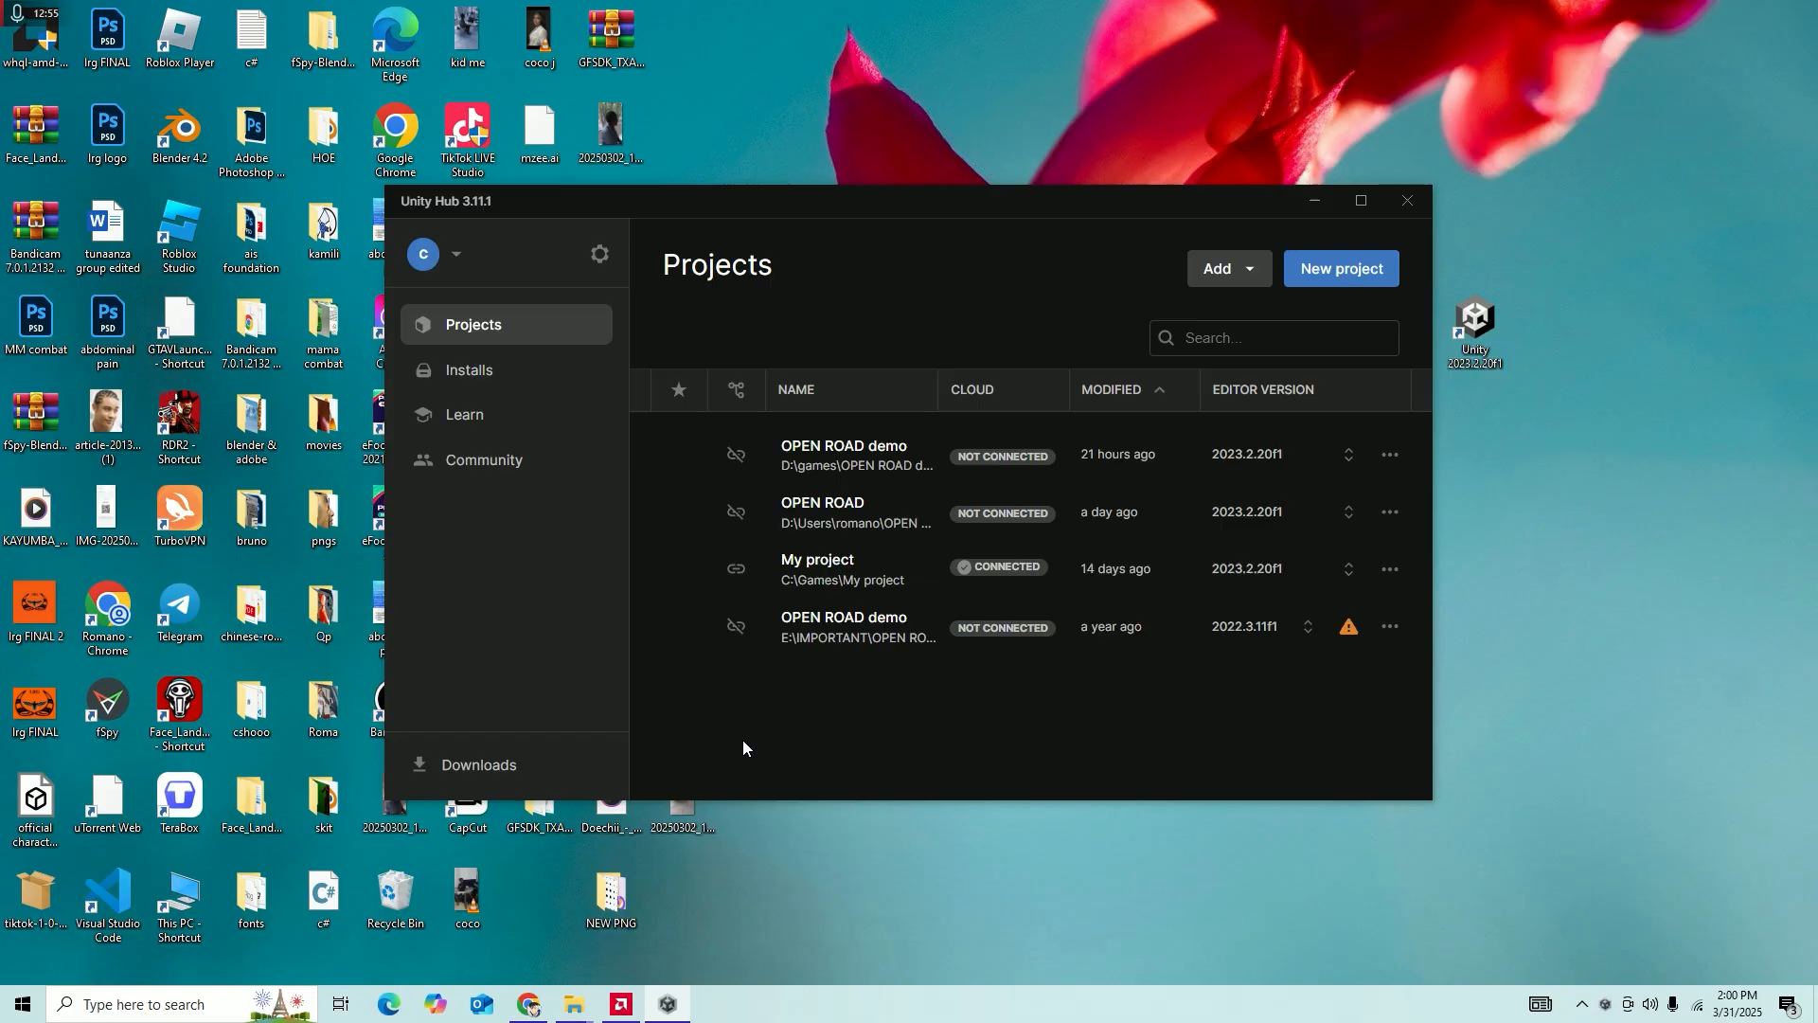
{"action": "left_click", "coordinate": [487, 767]}
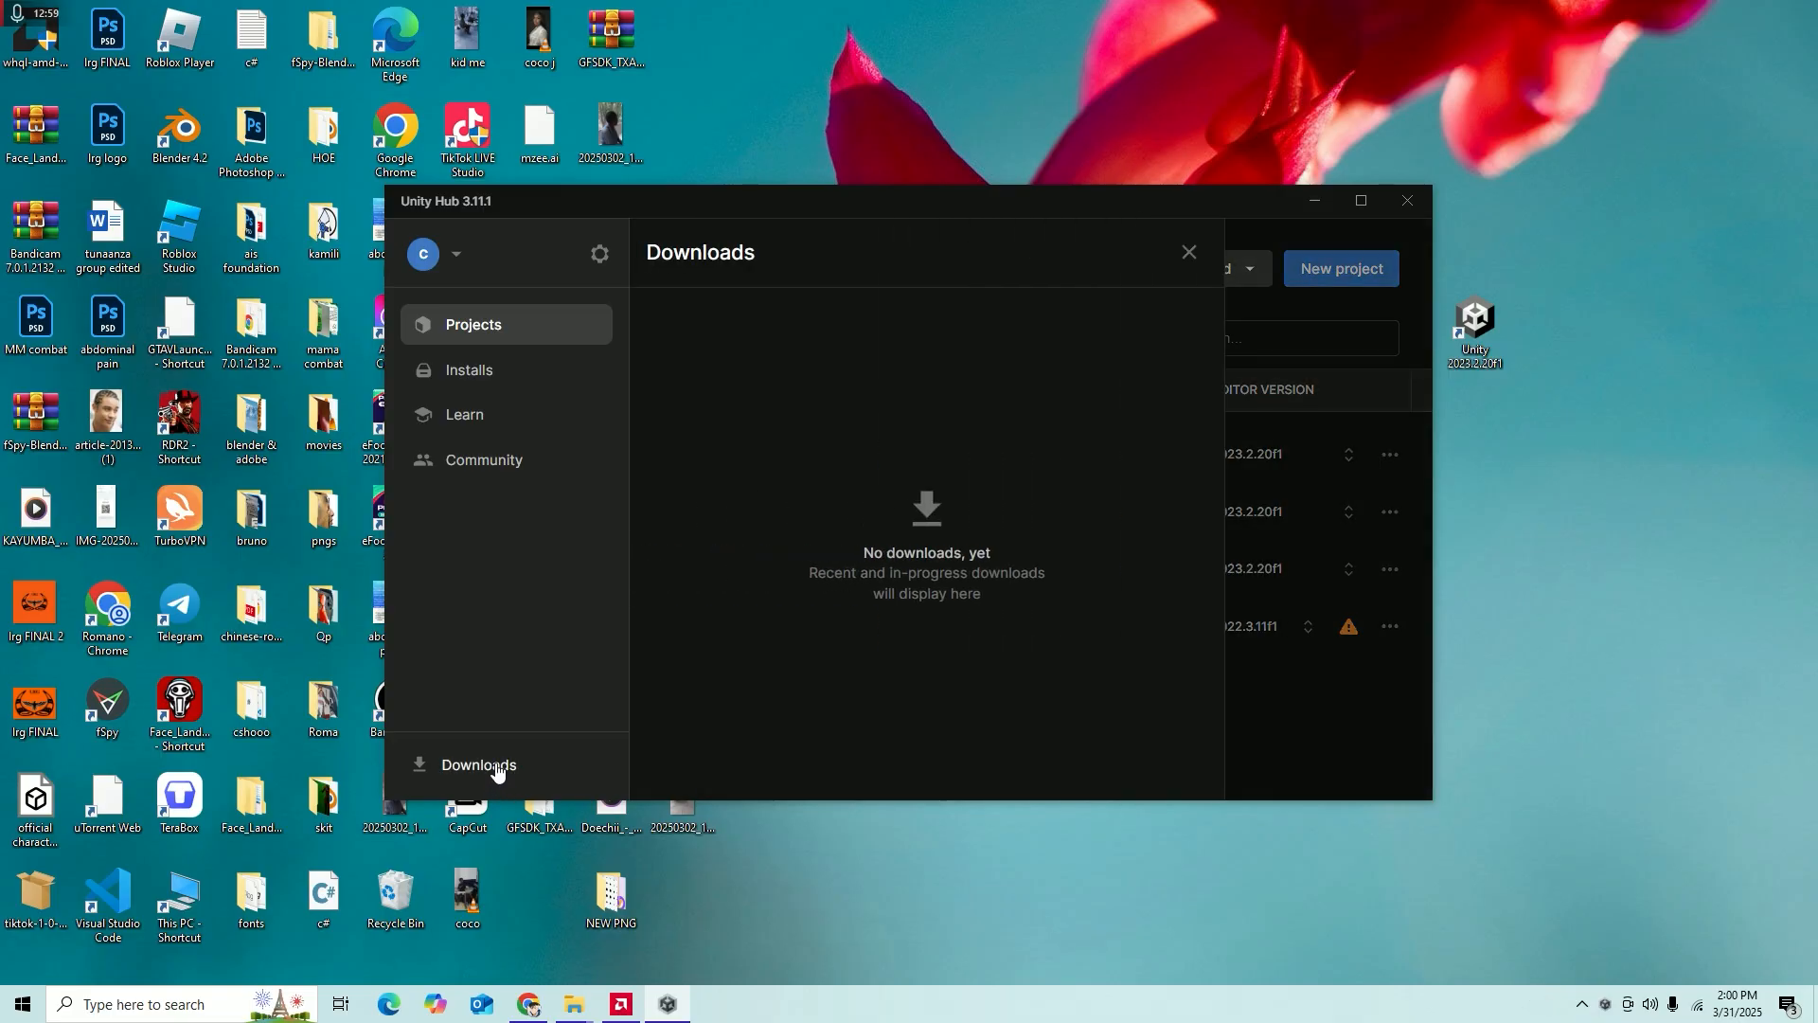
{"action": "left_click", "coordinate": [1189, 263]}
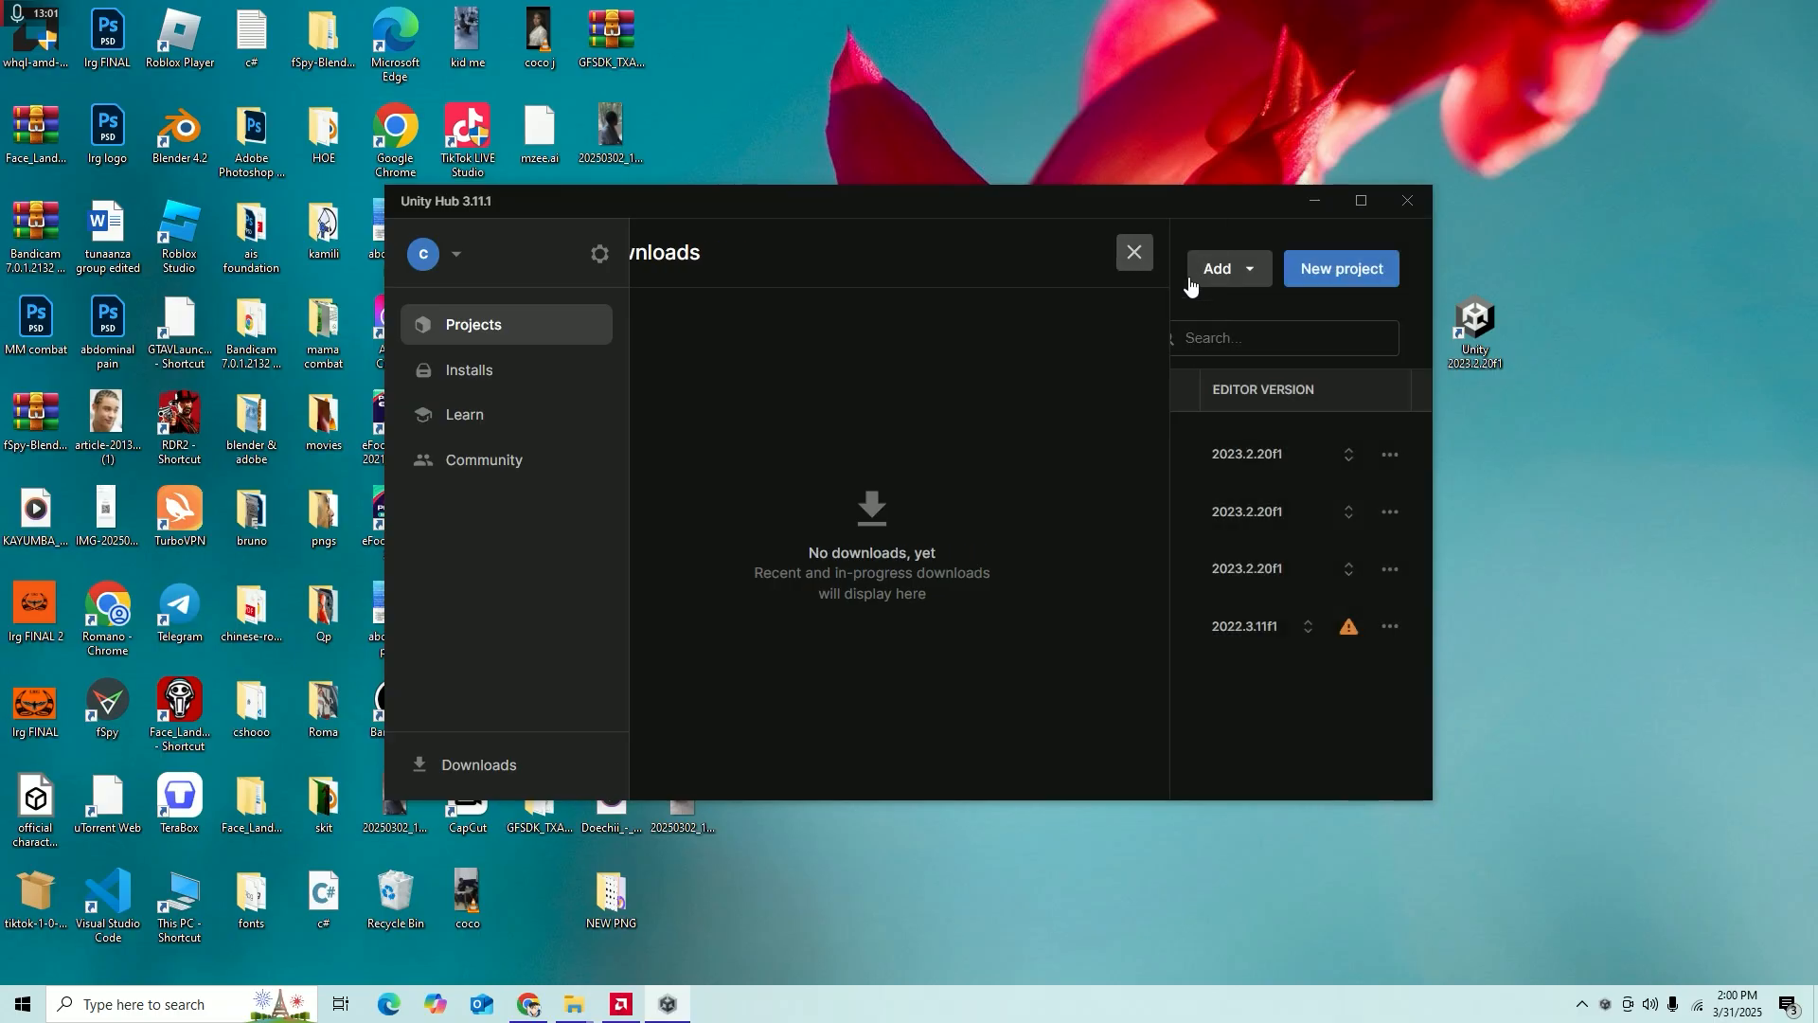
{"action": "left_click", "coordinate": [467, 372]}
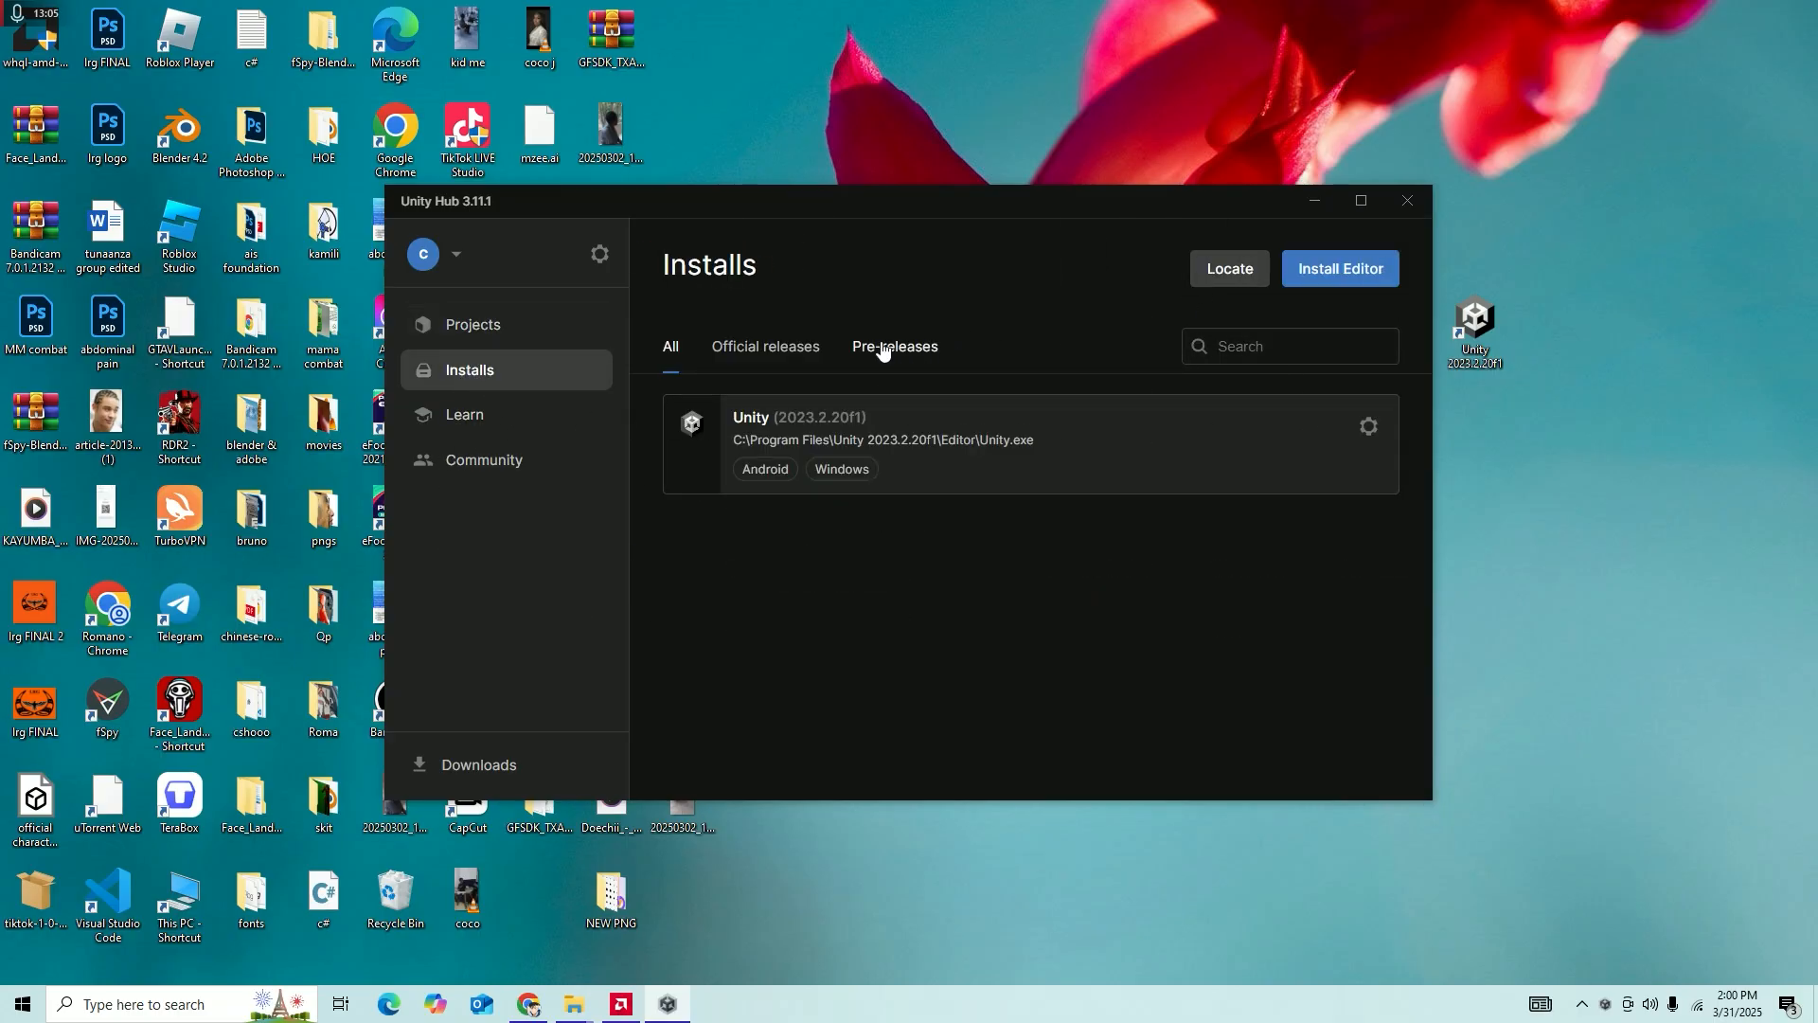
Open the Install Unity Editor dialog and examine the official releases offered, including Unity 6 and the other versions.
{"action": "left_click", "coordinate": [1338, 272]}
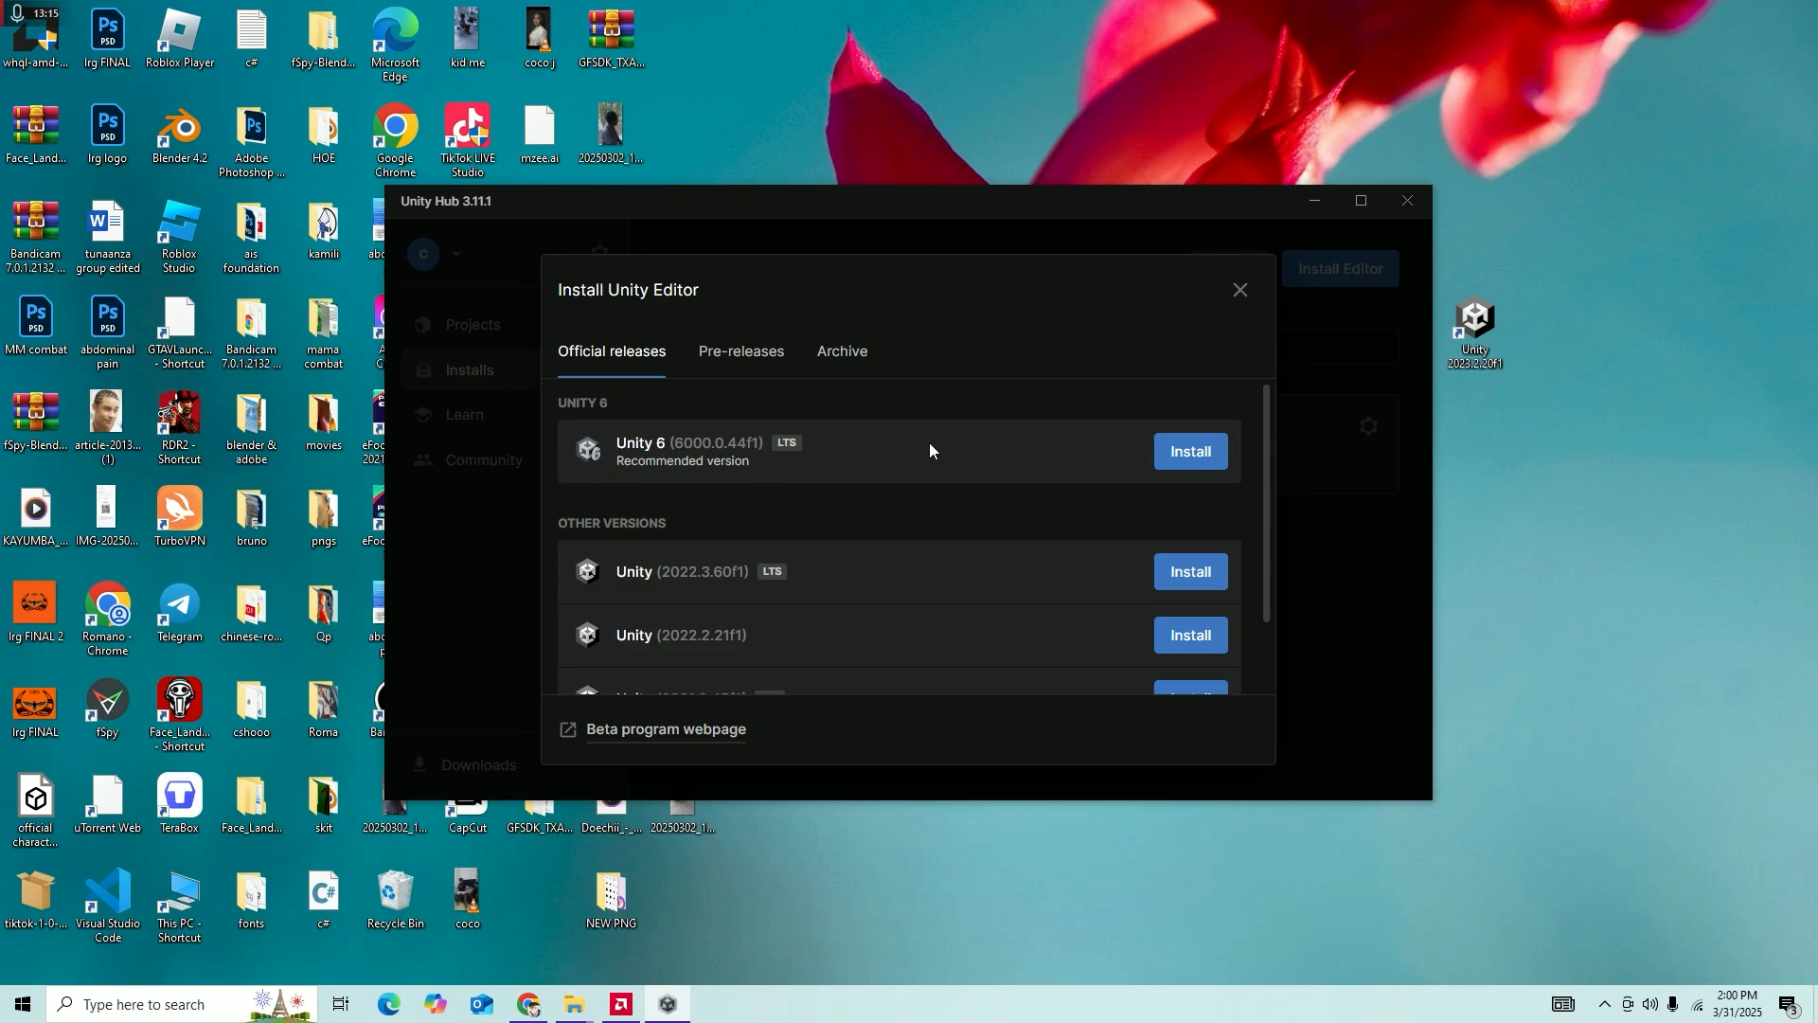
{"action": "scroll", "coordinate": [929, 441], "scroll_direction": "down", "scroll_amount": 1}
{"action": "scroll", "coordinate": [1053, 532], "scroll_direction": "up", "scroll_amount": 1}
{"action": "scroll", "coordinate": [1059, 532], "scroll_direction": "down", "scroll_amount": 1}
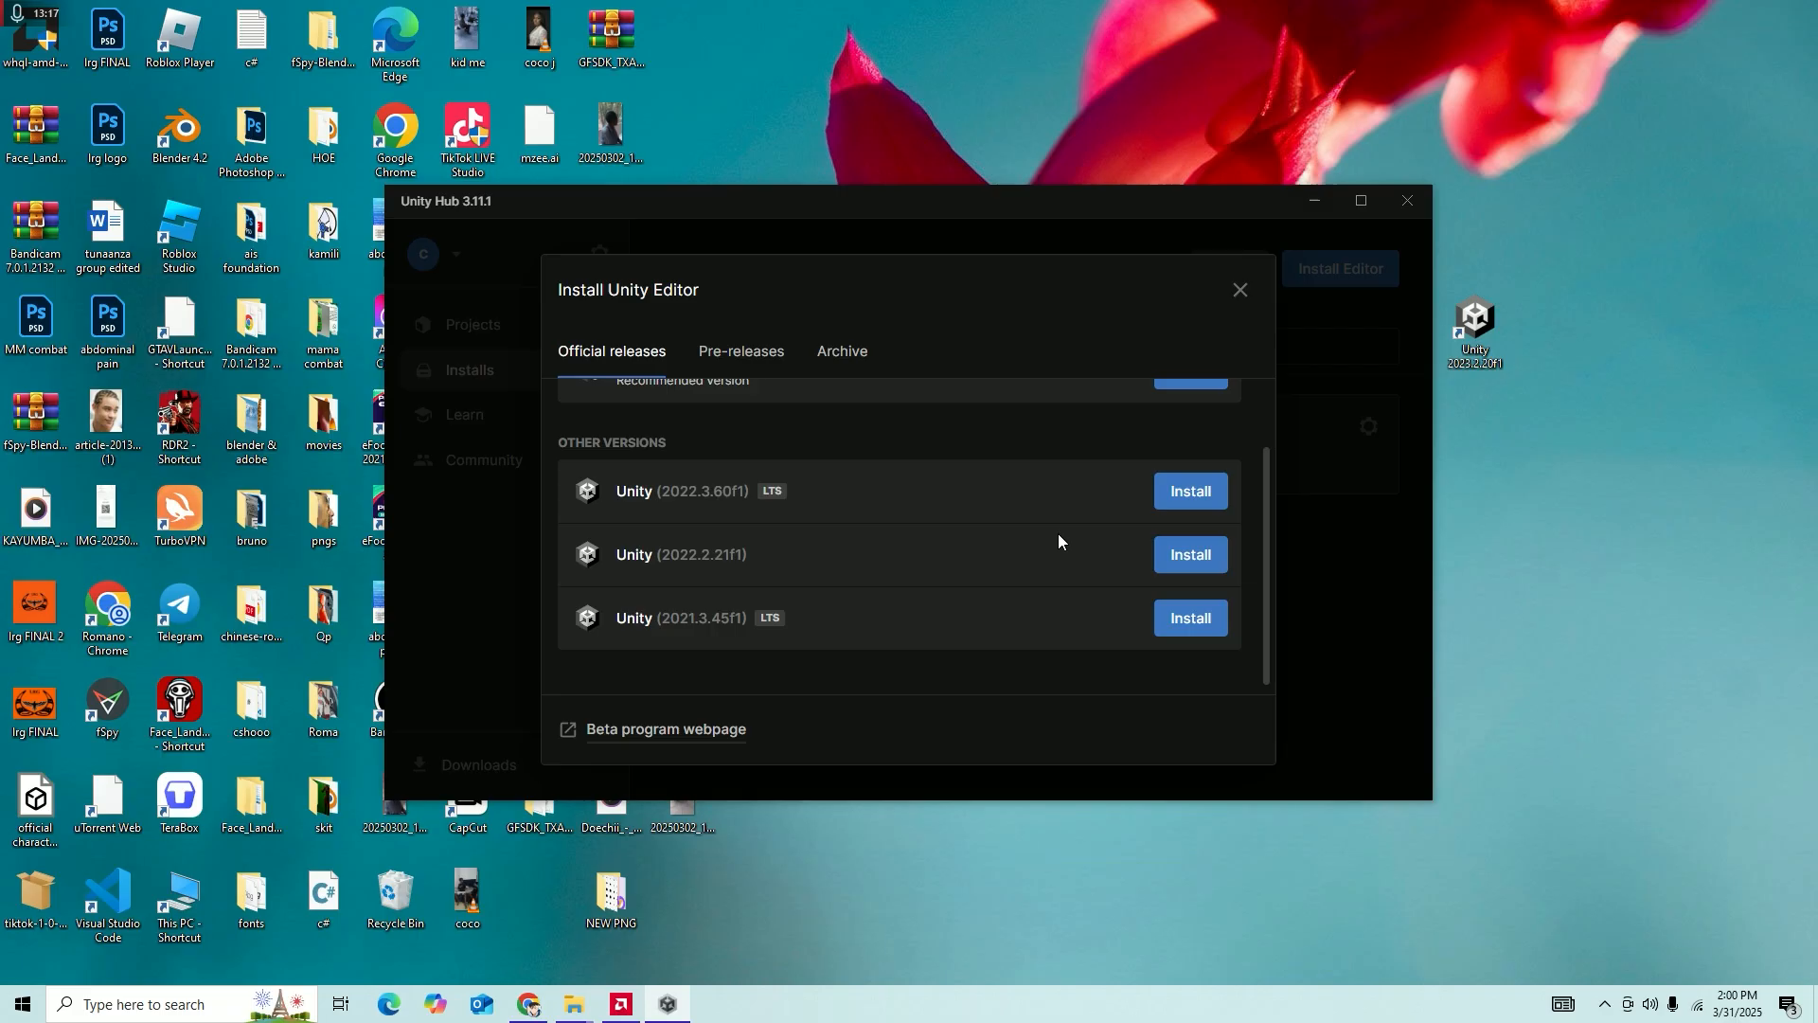
{"action": "scroll", "coordinate": [1058, 533], "scroll_direction": "up", "scroll_amount": 1}
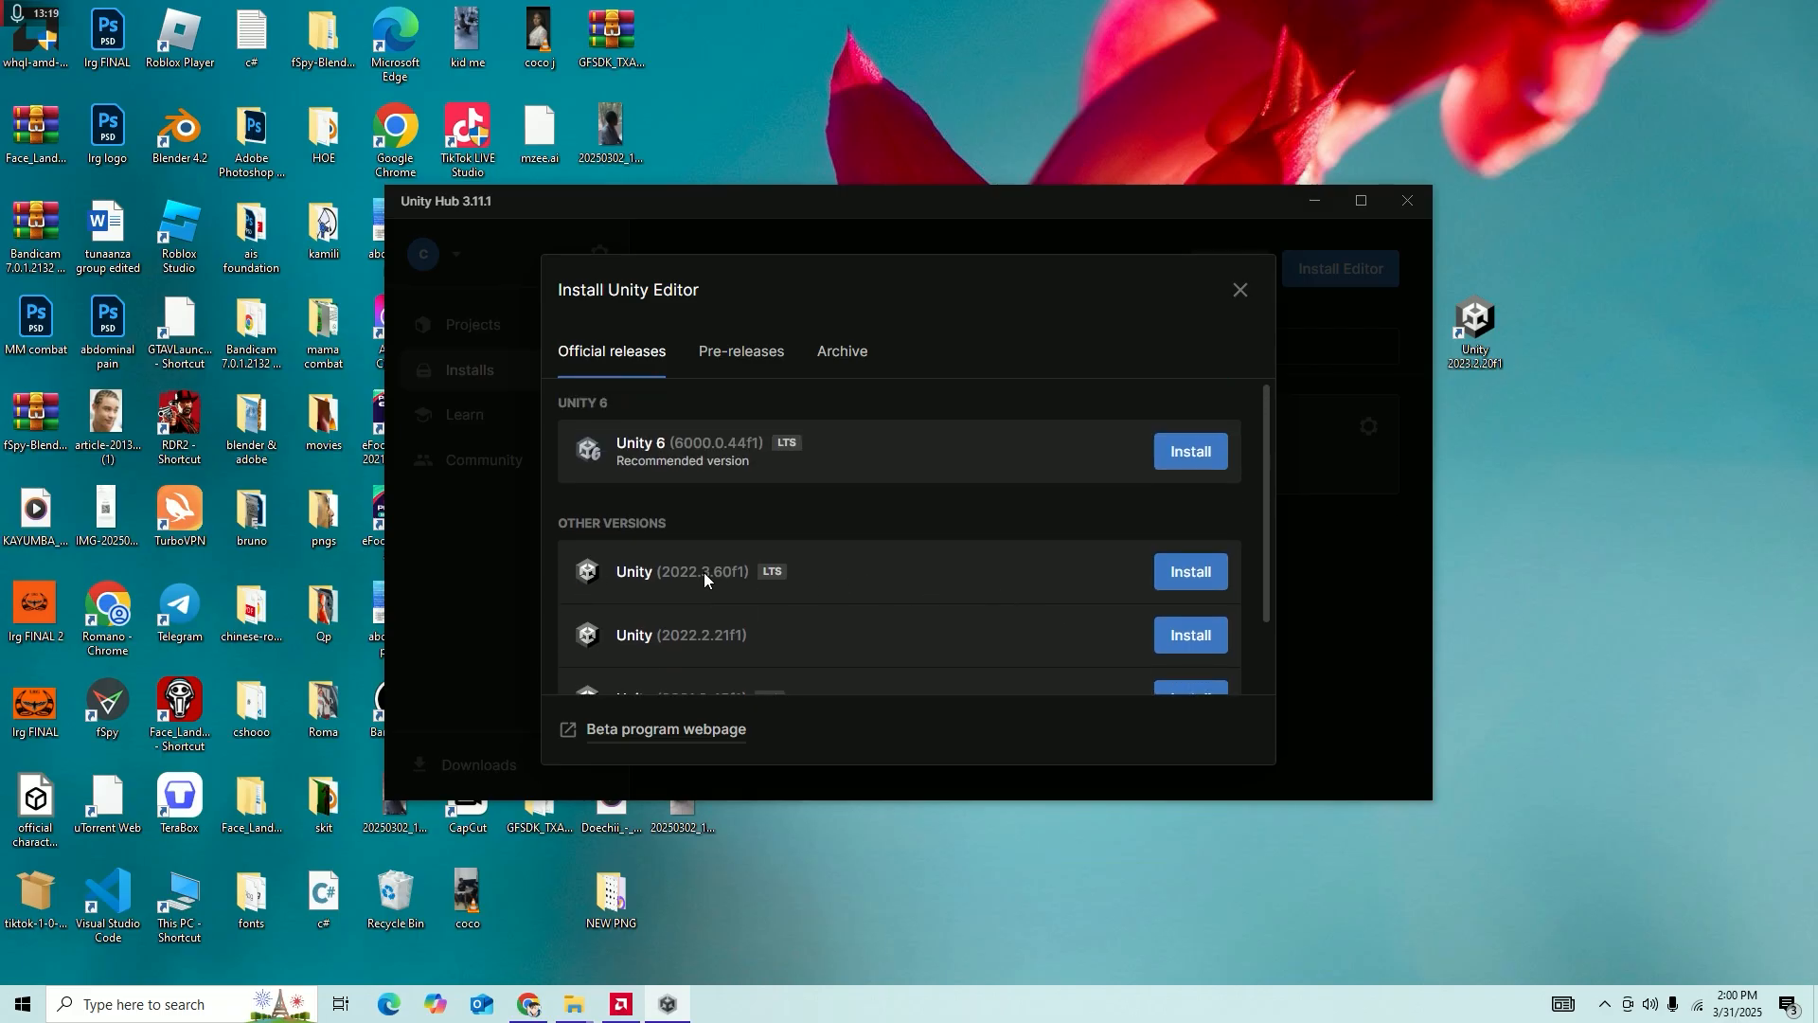
{"action": "scroll", "coordinate": [758, 571], "scroll_direction": "down", "scroll_amount": 1}
{"action": "scroll", "coordinate": [758, 581], "scroll_direction": "up", "scroll_amount": 1}
{"action": "scroll", "coordinate": [856, 580], "scroll_direction": "down", "scroll_amount": 1}
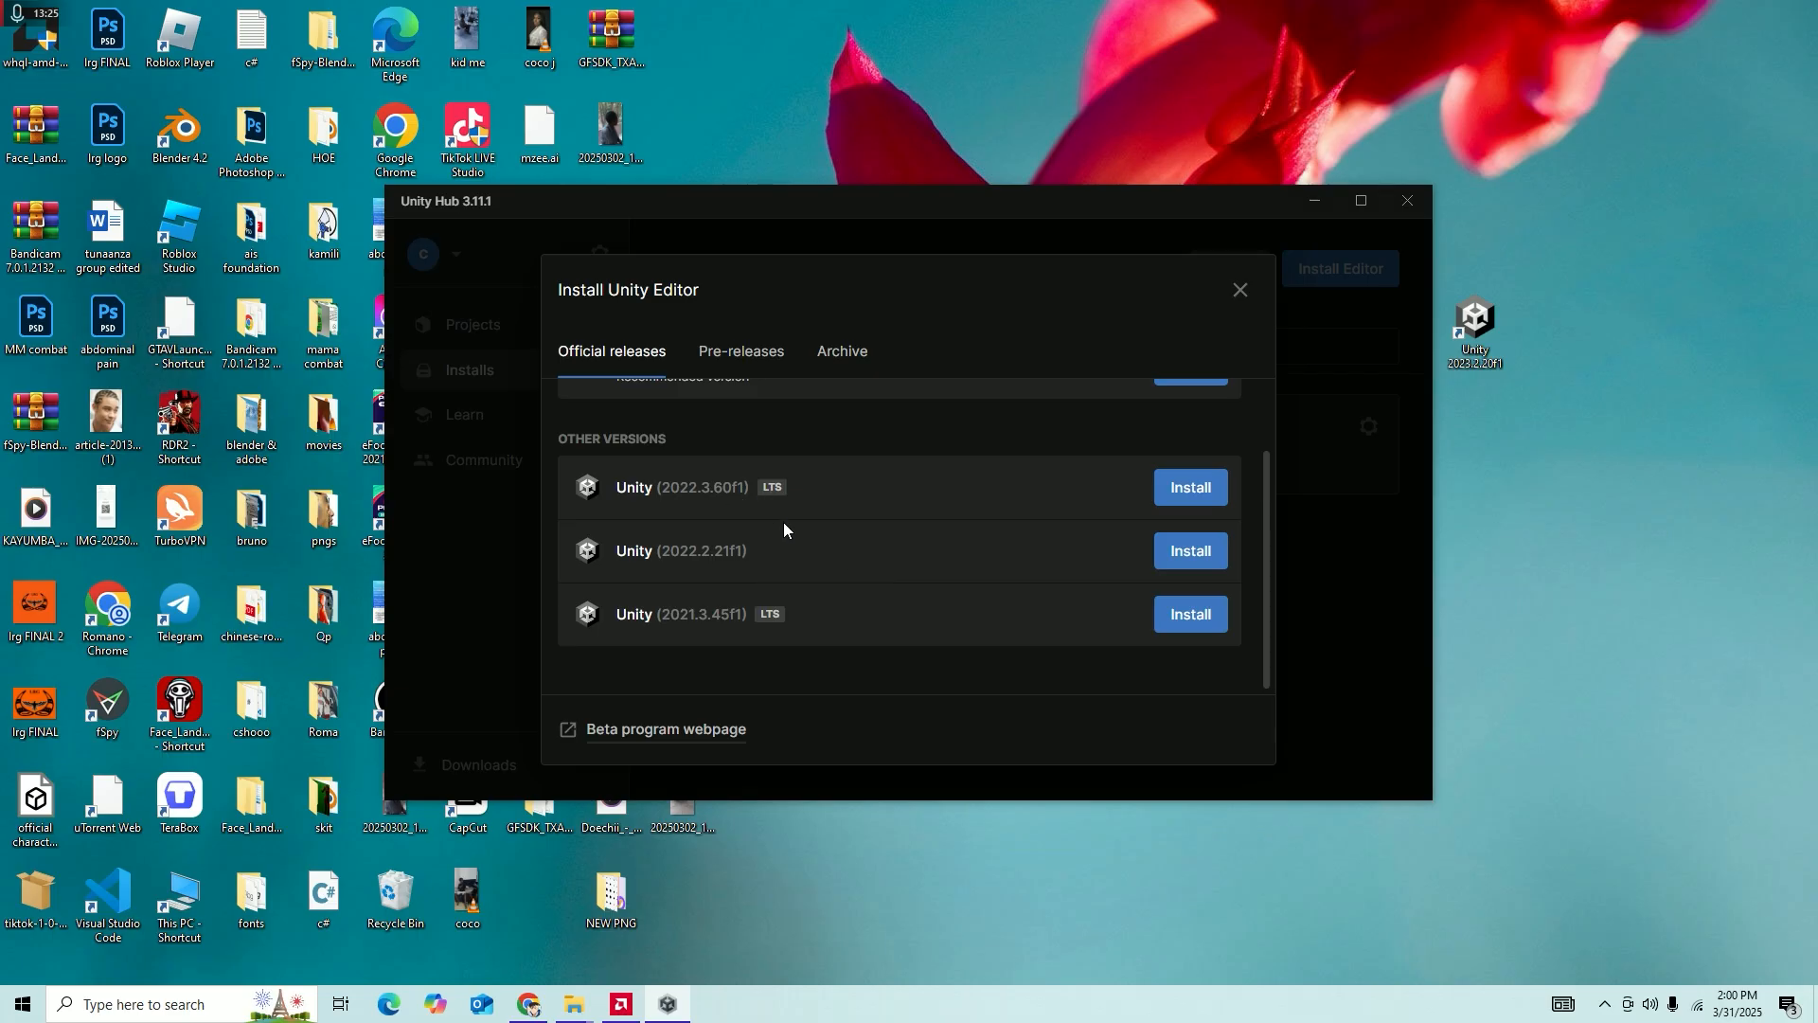
{"action": "scroll", "coordinate": [782, 568], "scroll_direction": "up", "scroll_amount": 1}
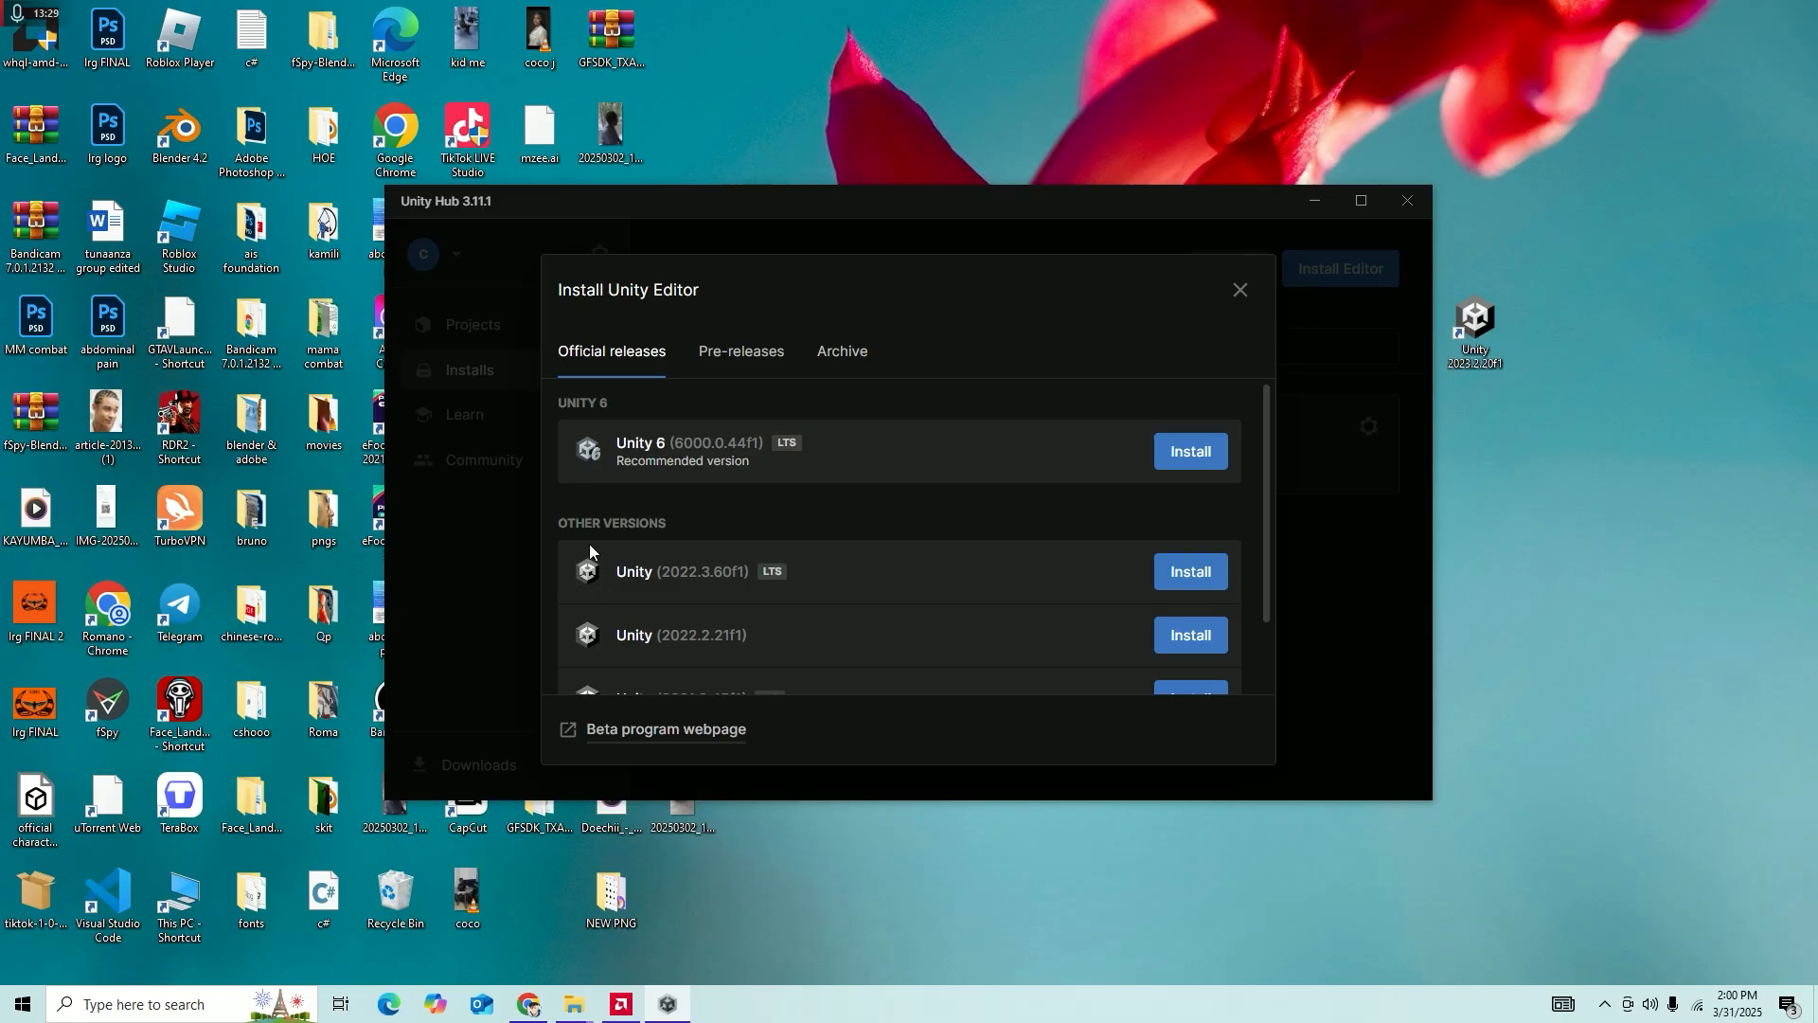
{"action": "scroll", "coordinate": [748, 568], "scroll_direction": "down", "scroll_amount": 1}
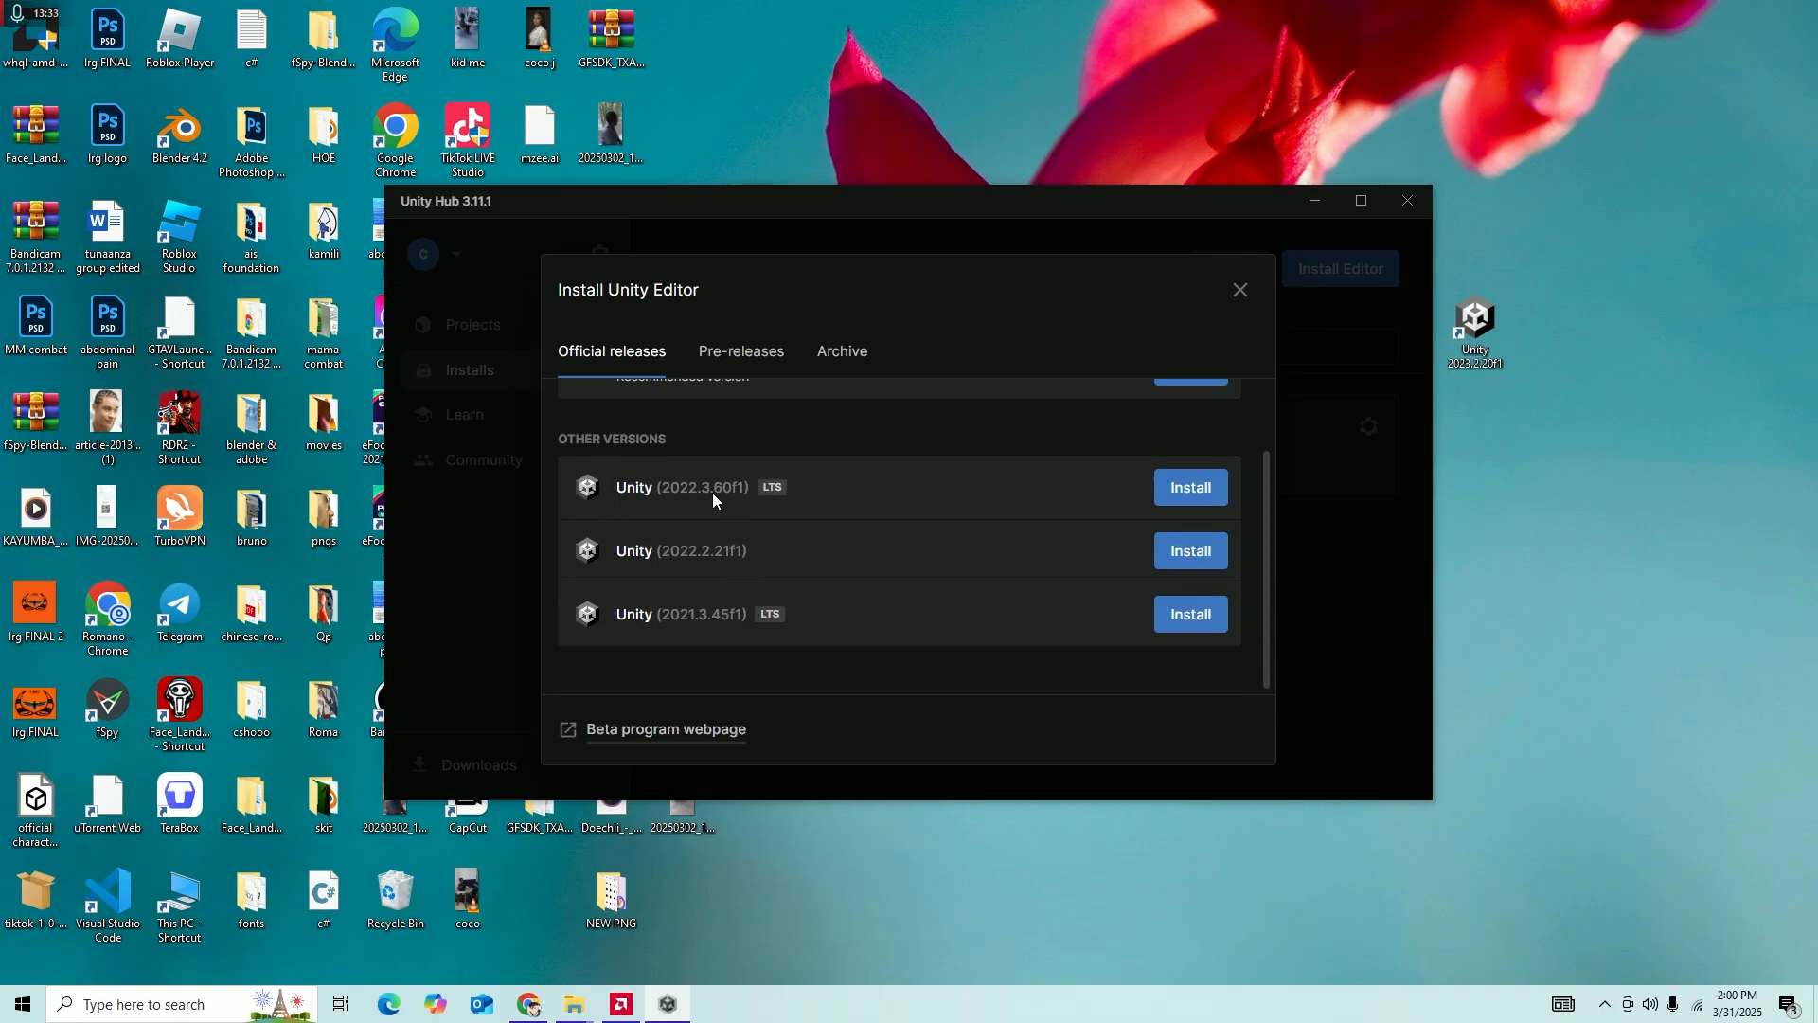
{"action": "scroll", "coordinate": [742, 498], "scroll_direction": "up", "scroll_amount": 2}
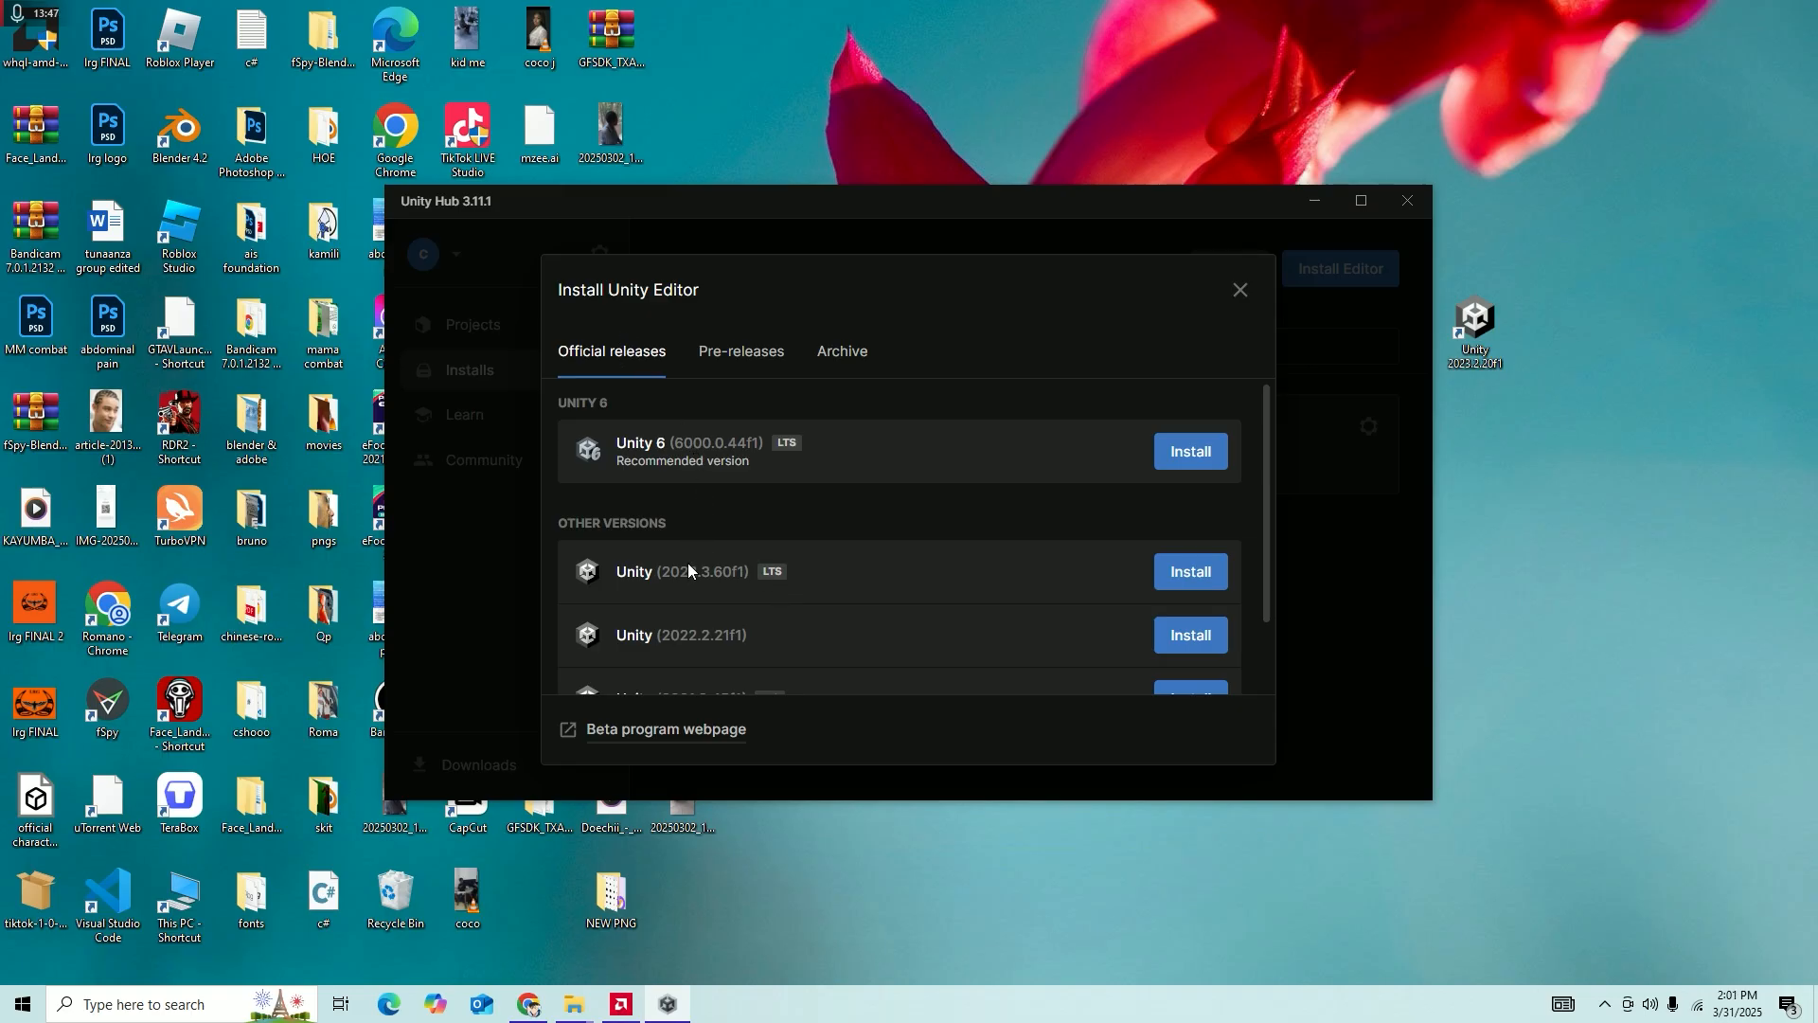
Examine the official Unity releases in the install dialog, close it, and check the existing projects before returning to the installed editors.
{"action": "scroll", "coordinate": [699, 637], "scroll_direction": "down", "scroll_amount": 2}
{"action": "scroll", "coordinate": [702, 625], "scroll_direction": "up", "scroll_amount": 2}
{"action": "scroll", "coordinate": [751, 605], "scroll_direction": "down", "scroll_amount": 1}
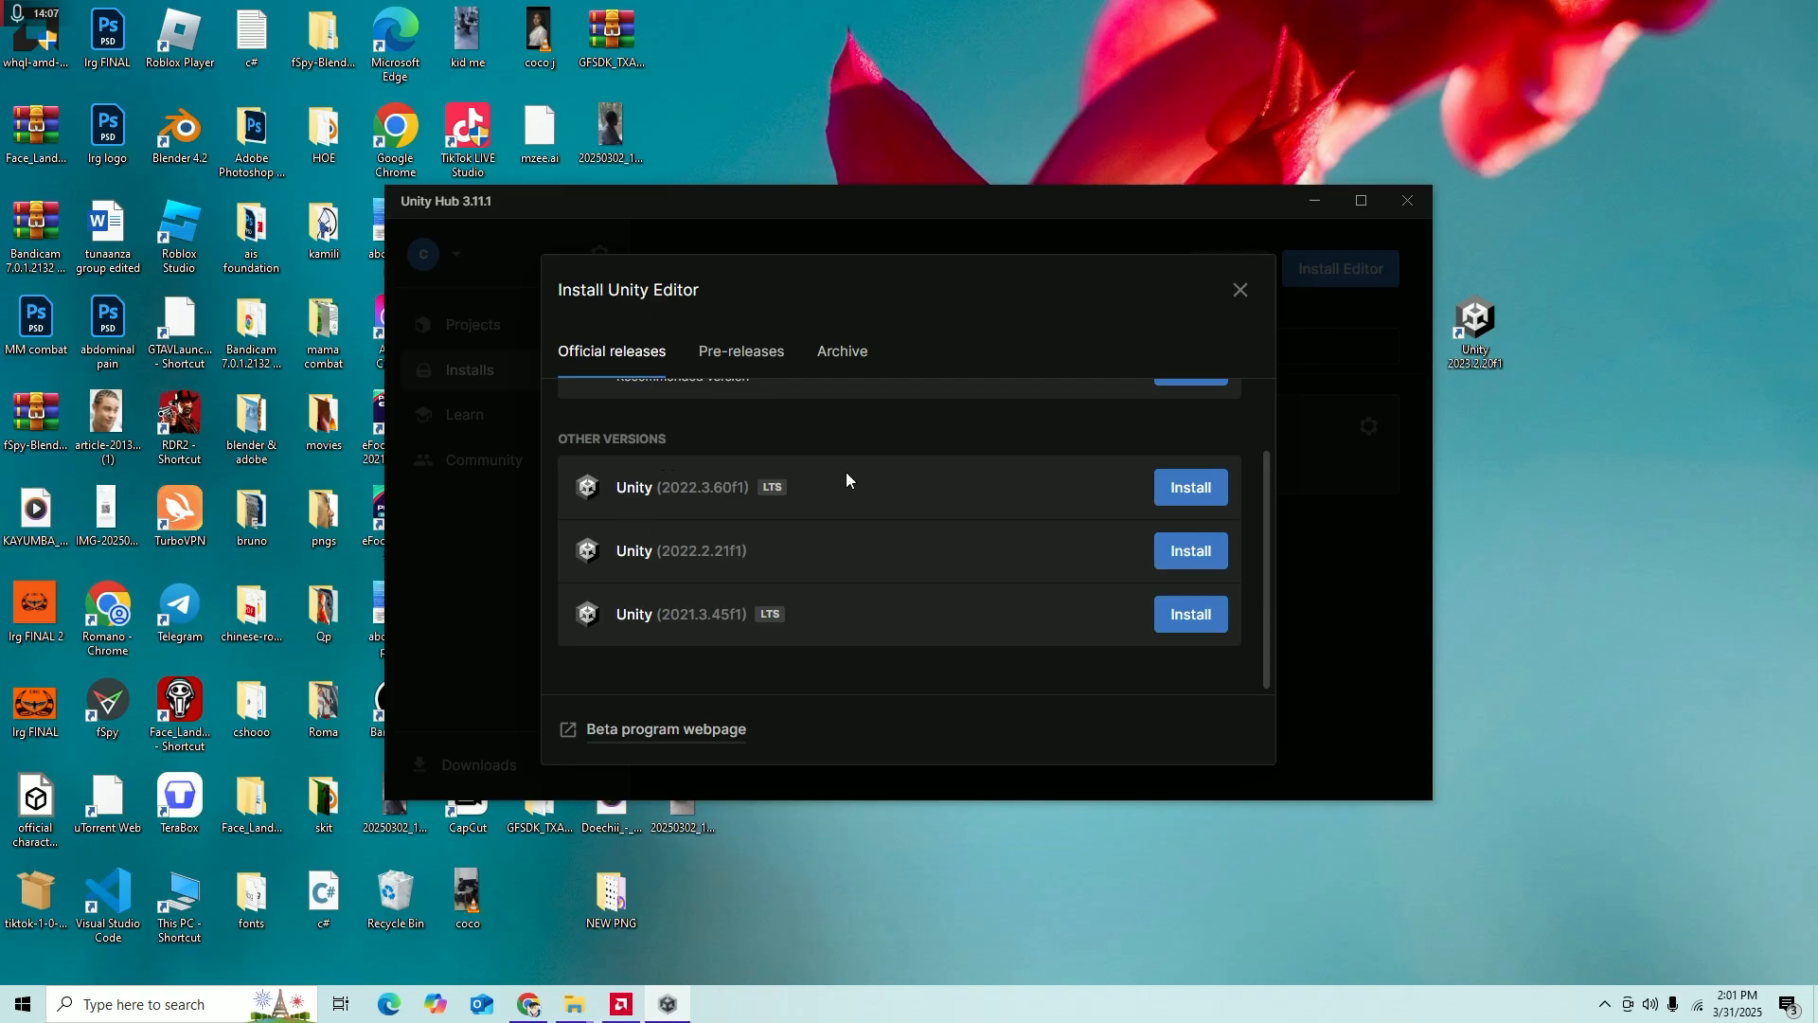
{"action": "scroll", "coordinate": [864, 600], "scroll_direction": "up", "scroll_amount": 1}
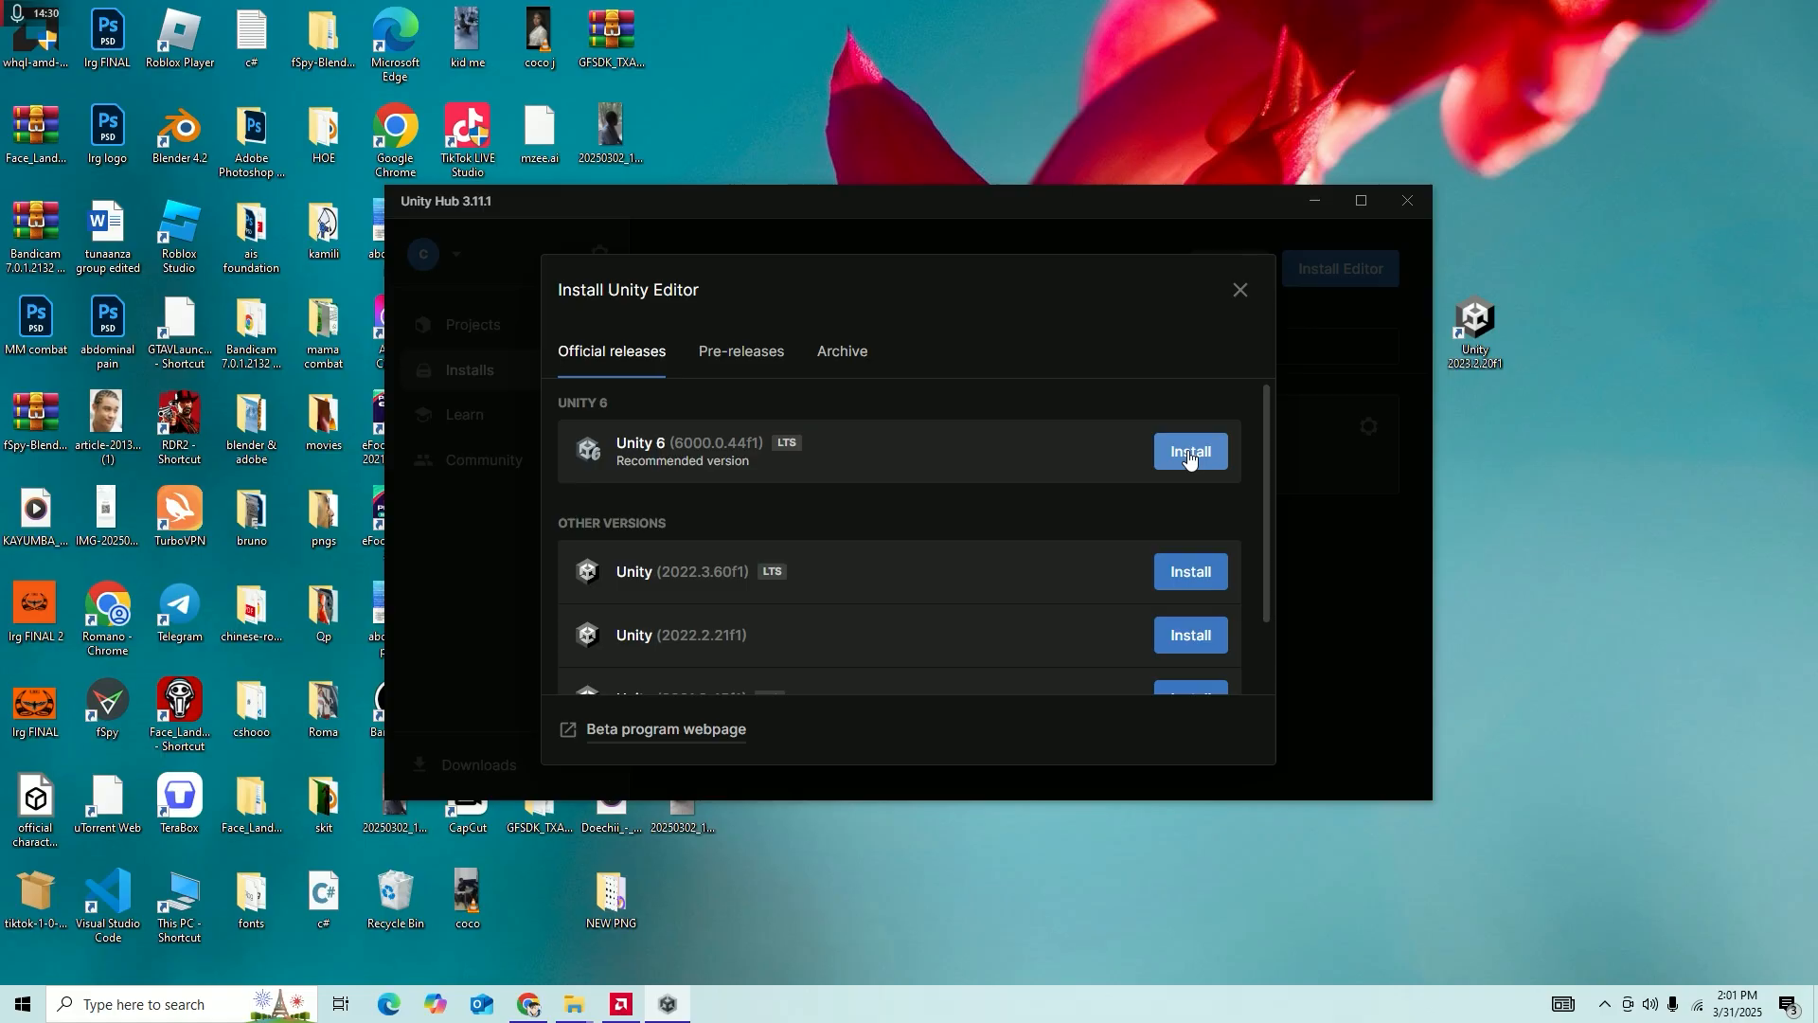
{"action": "left_click", "coordinate": [1239, 291]}
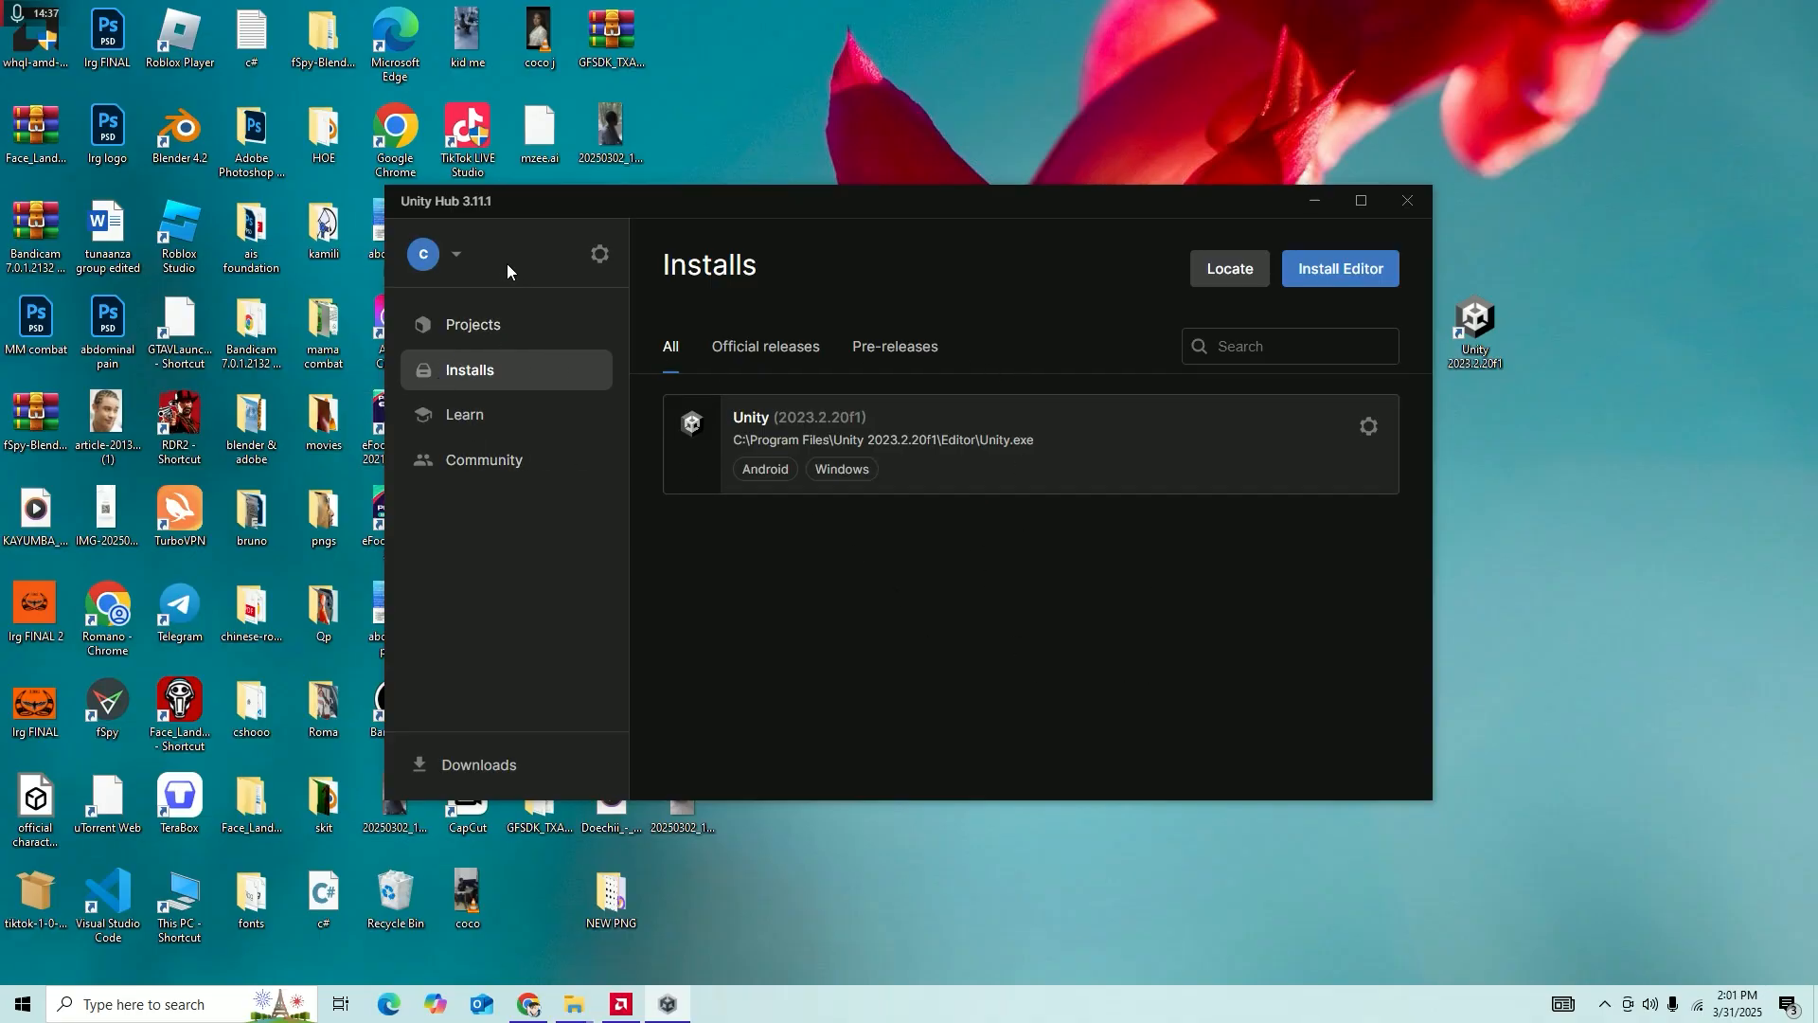
{"action": "left_click", "coordinate": [500, 323]}
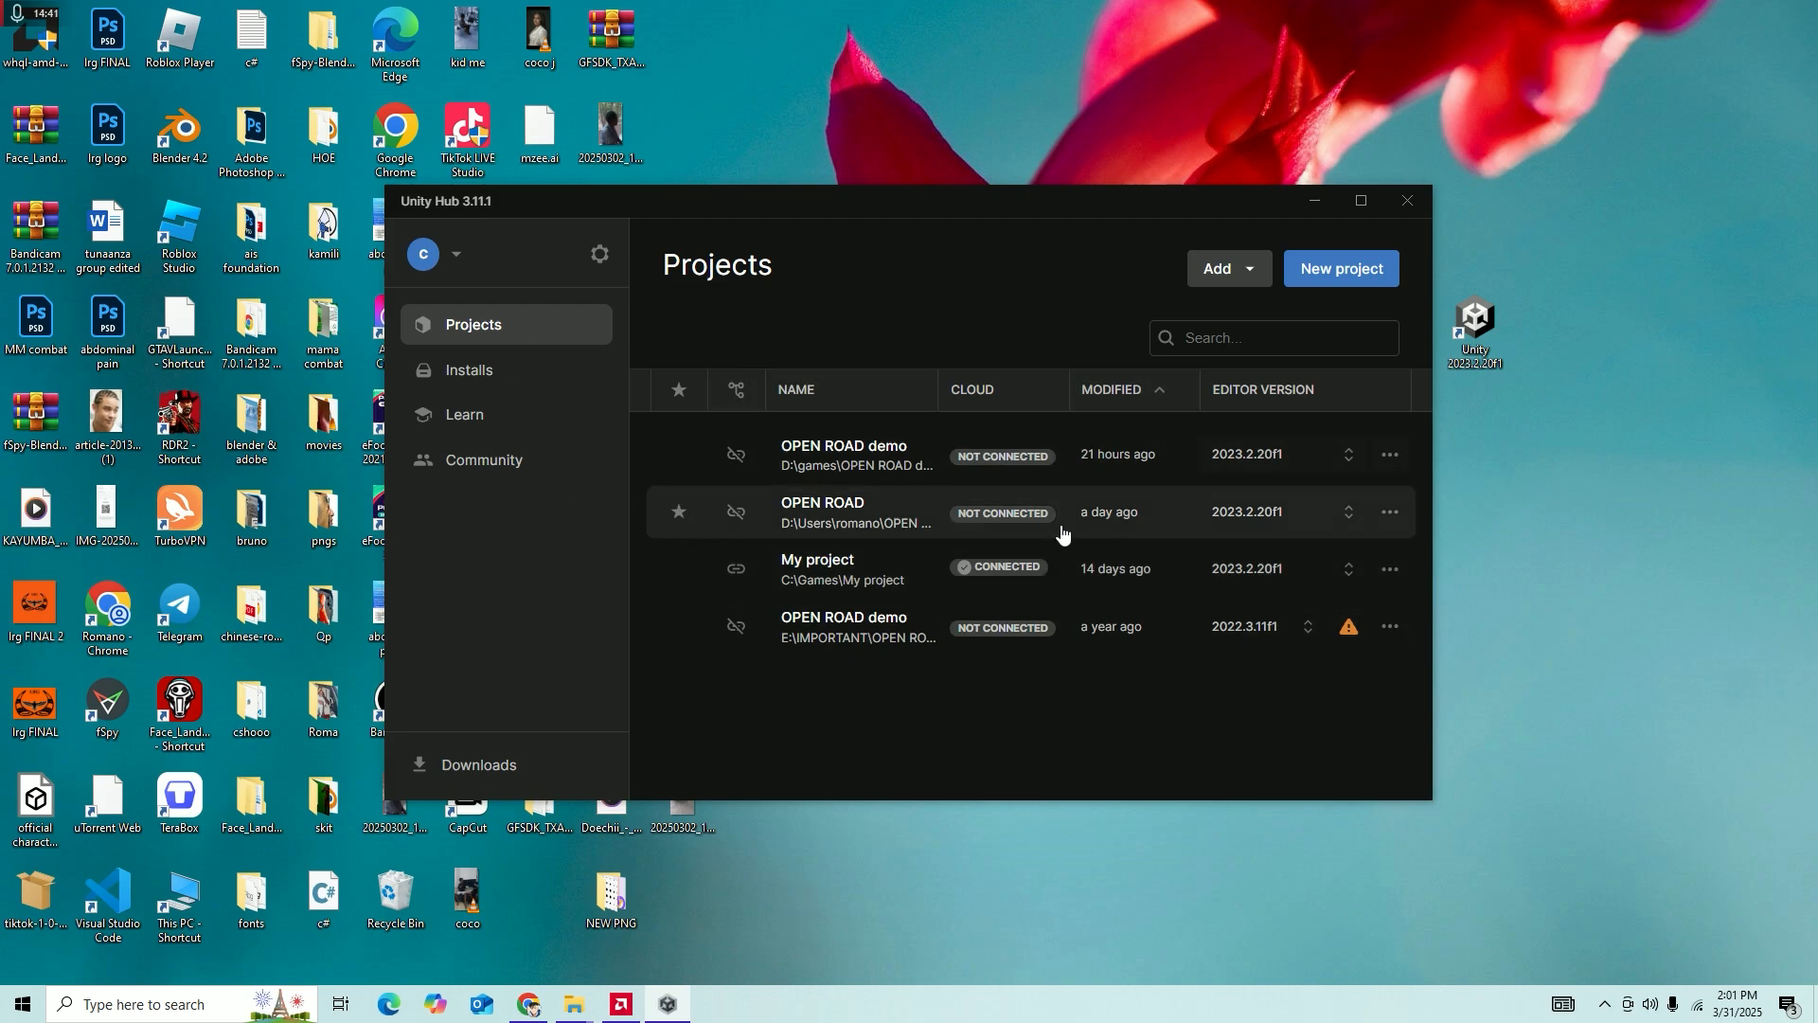
{"action": "left_click", "coordinate": [474, 377]}
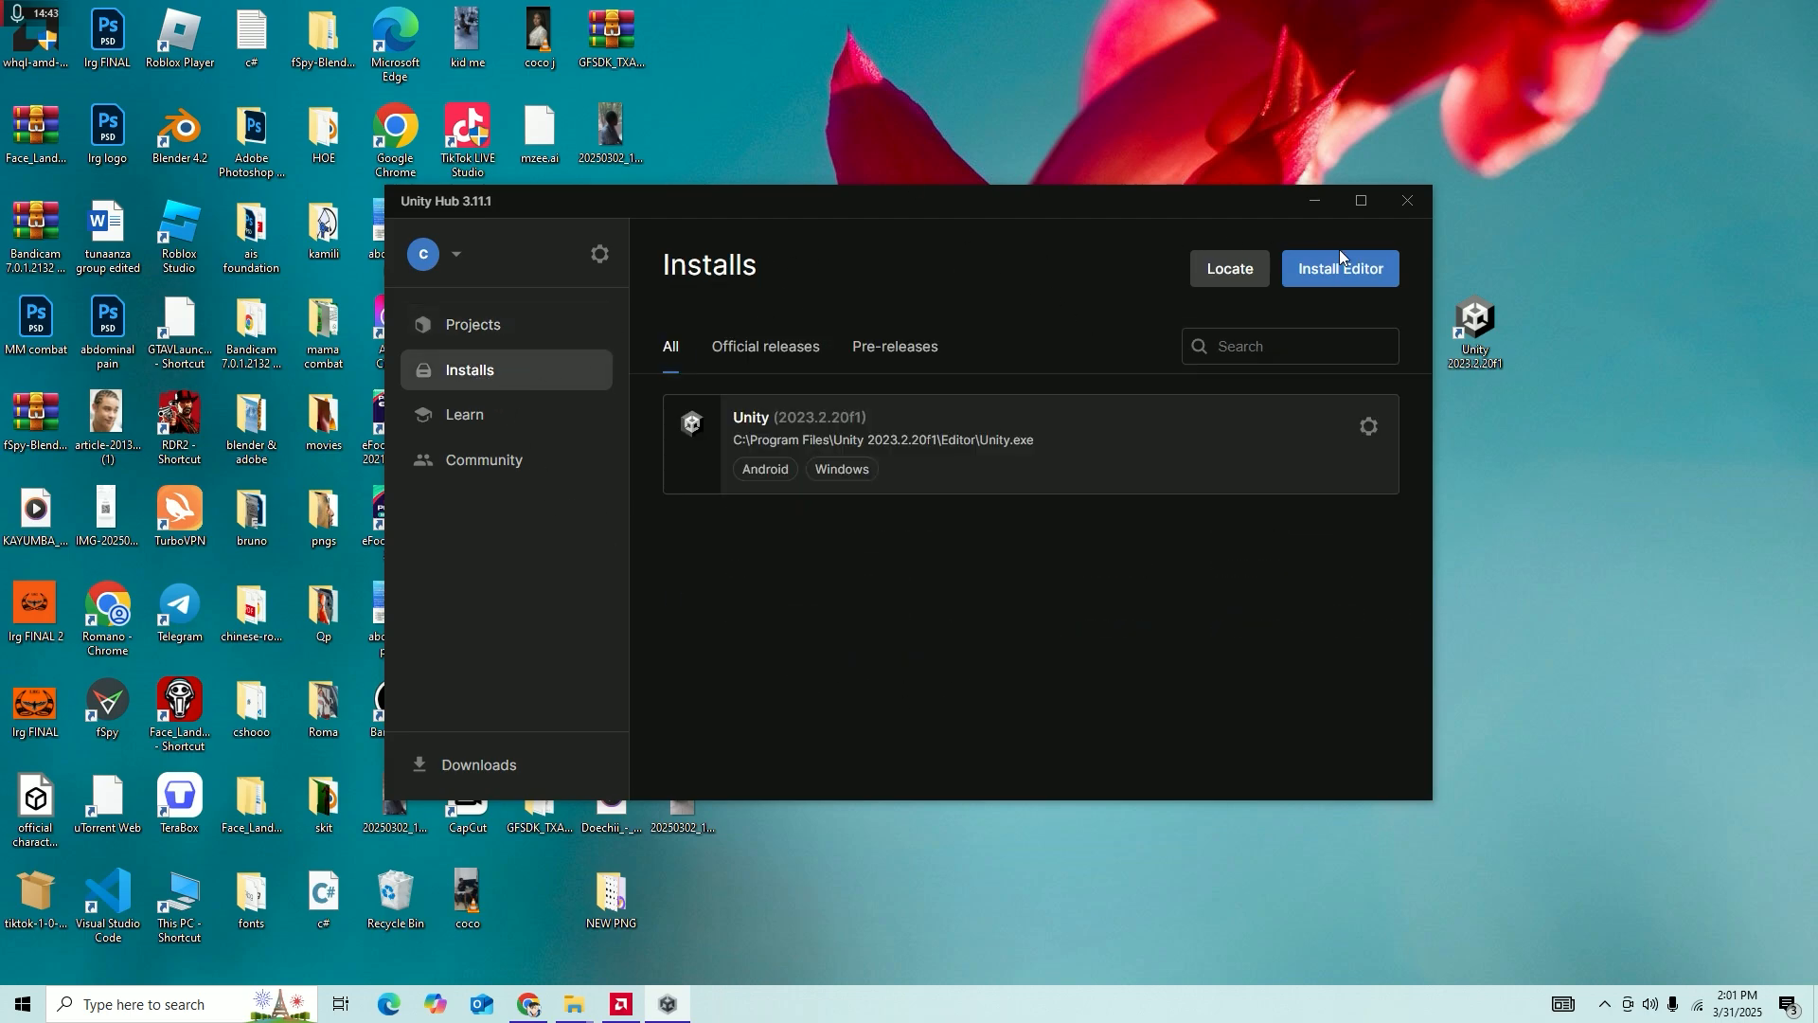
Try to add an existing editor by locating the Unity application in C:\Program Files\Unity 2023.2.20f1\Editor.
{"action": "left_click", "coordinate": [1231, 268]}
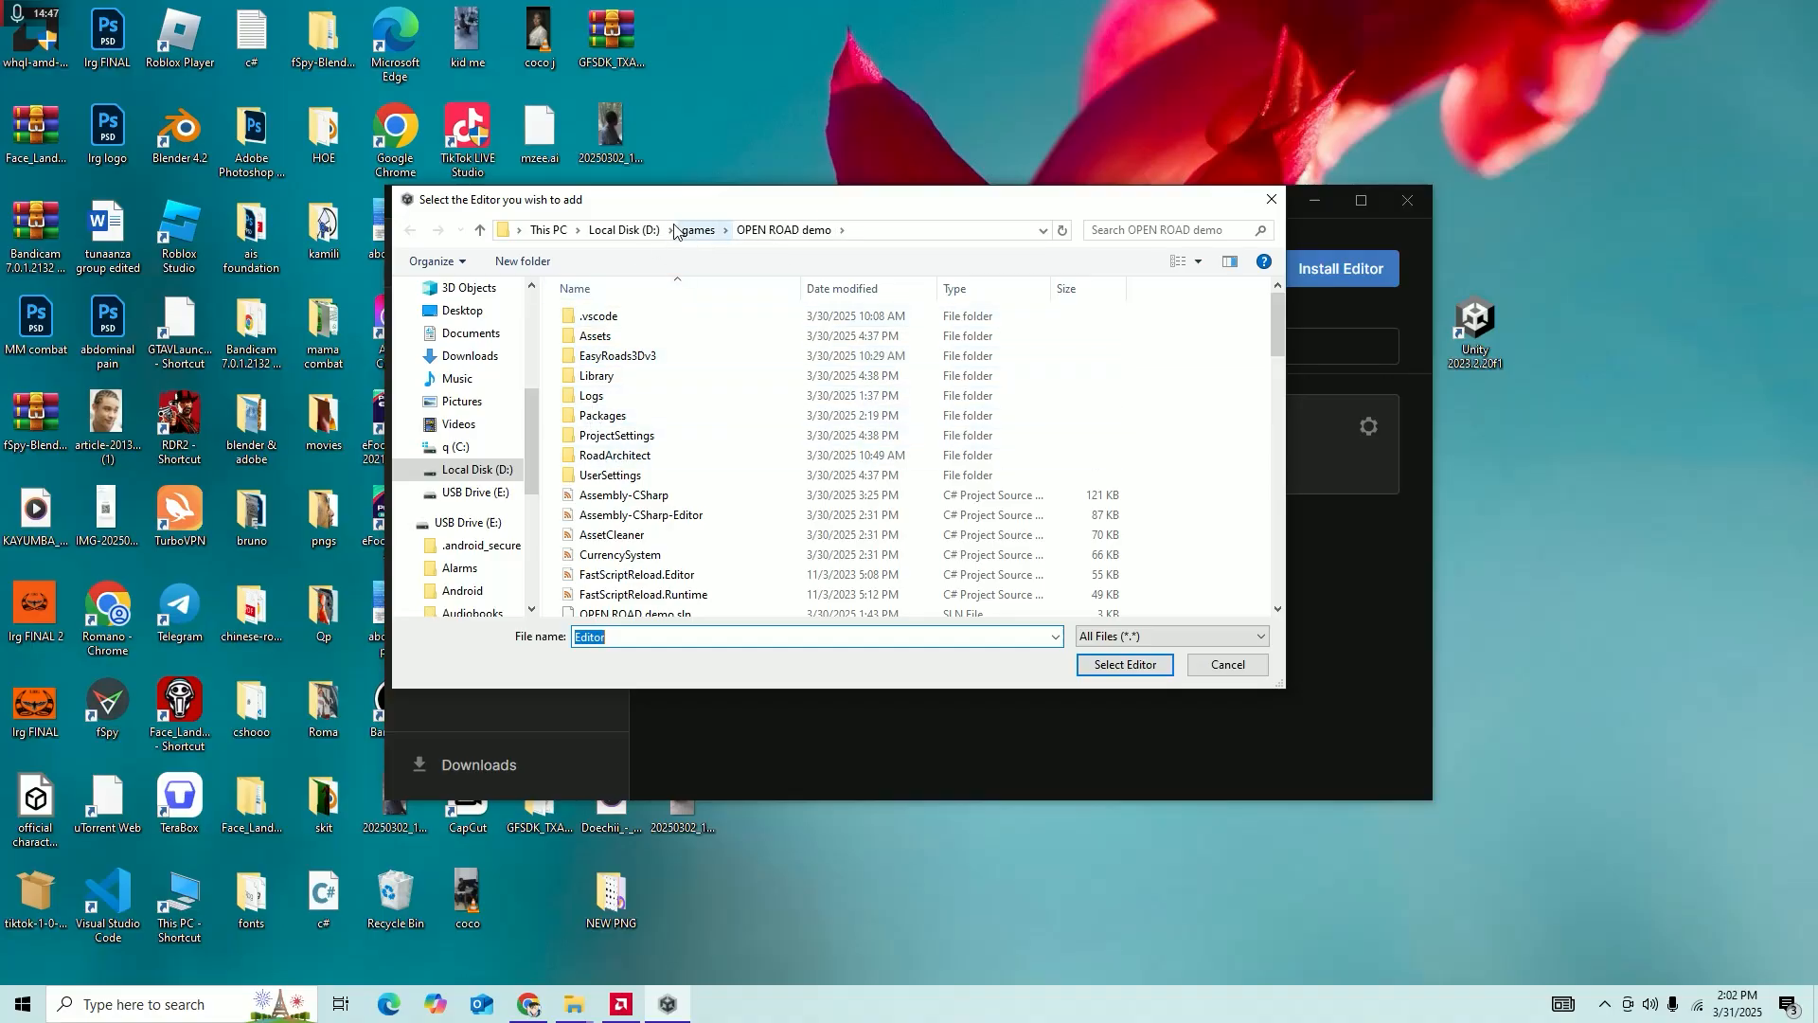
{"action": "left_click", "coordinate": [548, 230]}
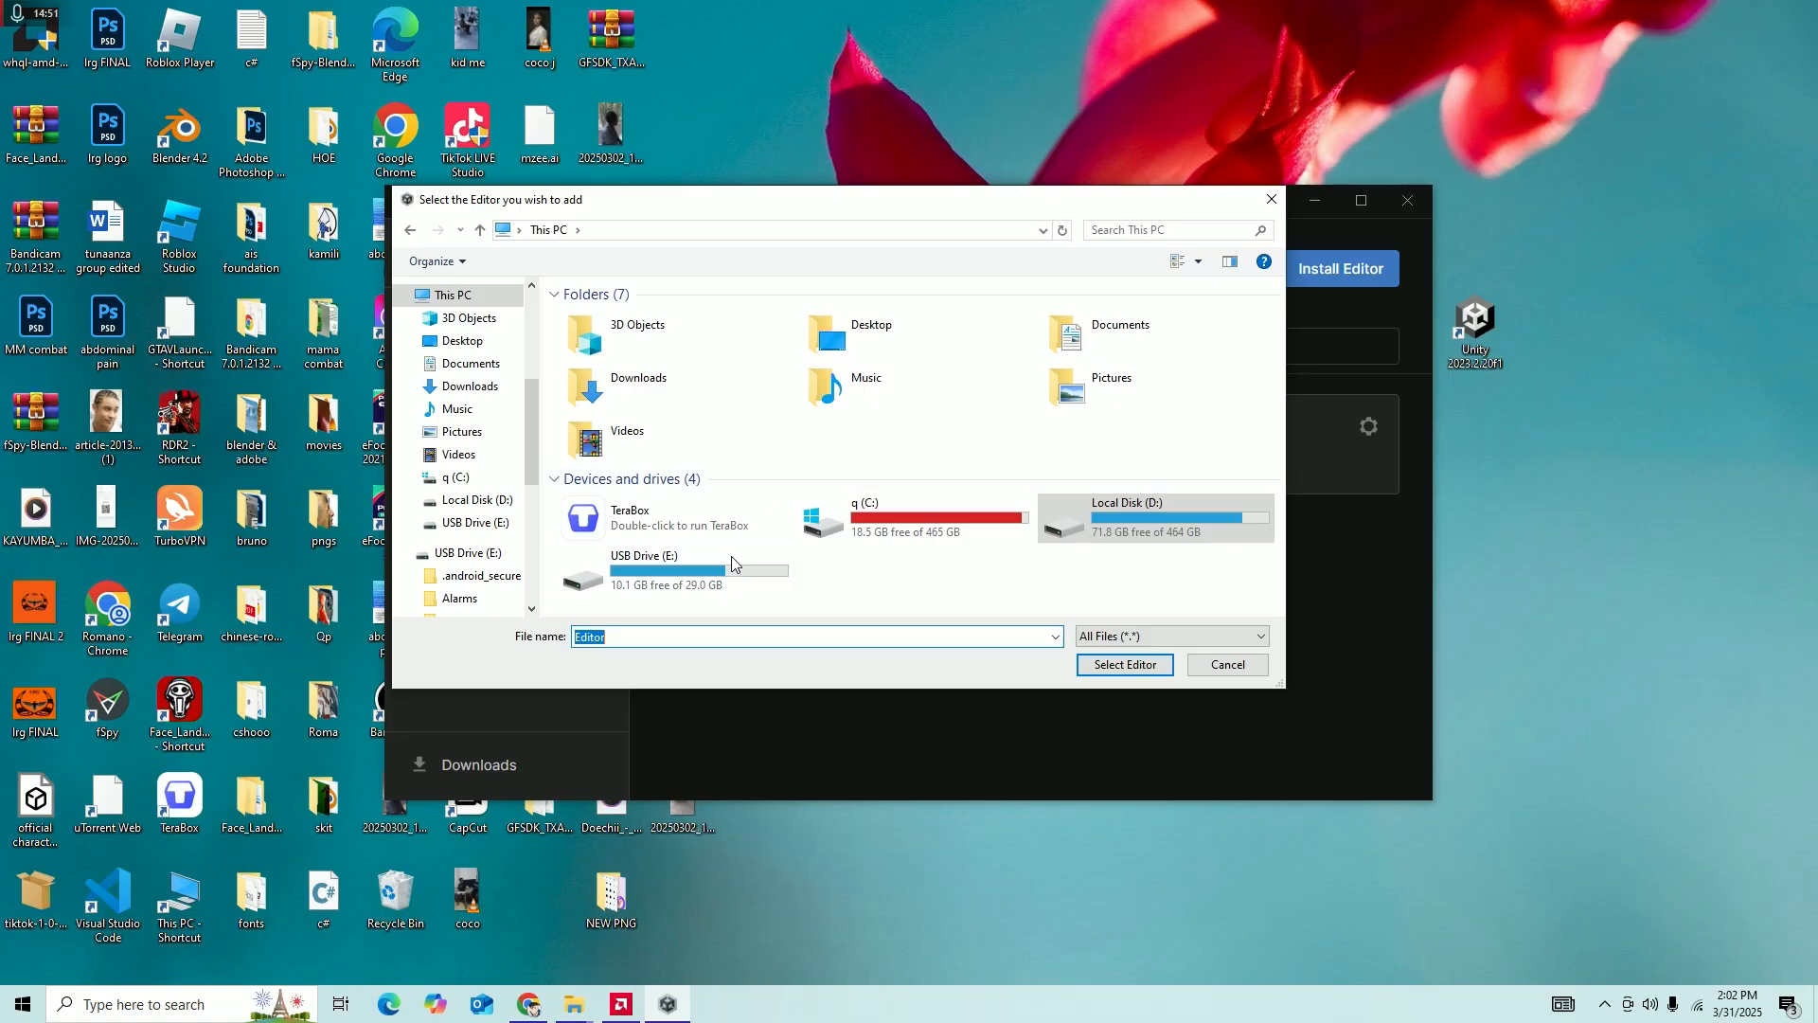
{"action": "double_click", "coordinate": [917, 525]}
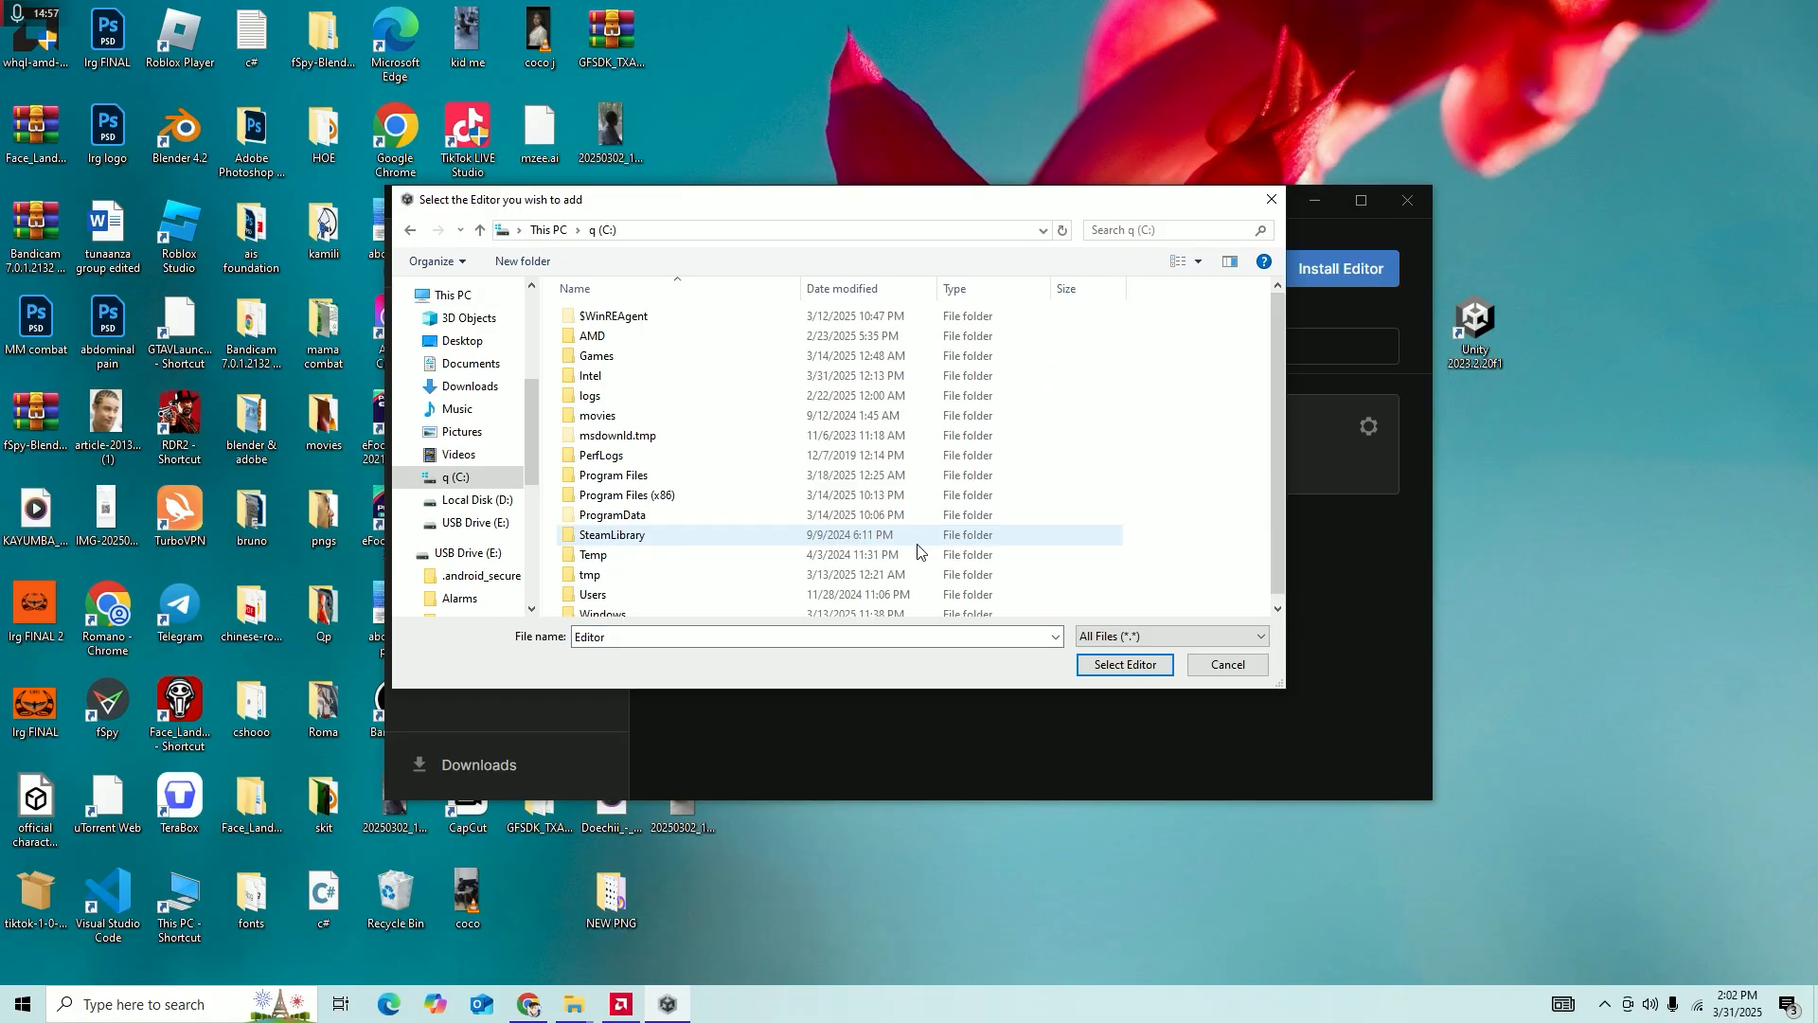
{"action": "double_click", "coordinate": [662, 476]}
{"action": "scroll", "coordinate": [676, 526], "scroll_direction": "down", "scroll_amount": 6}
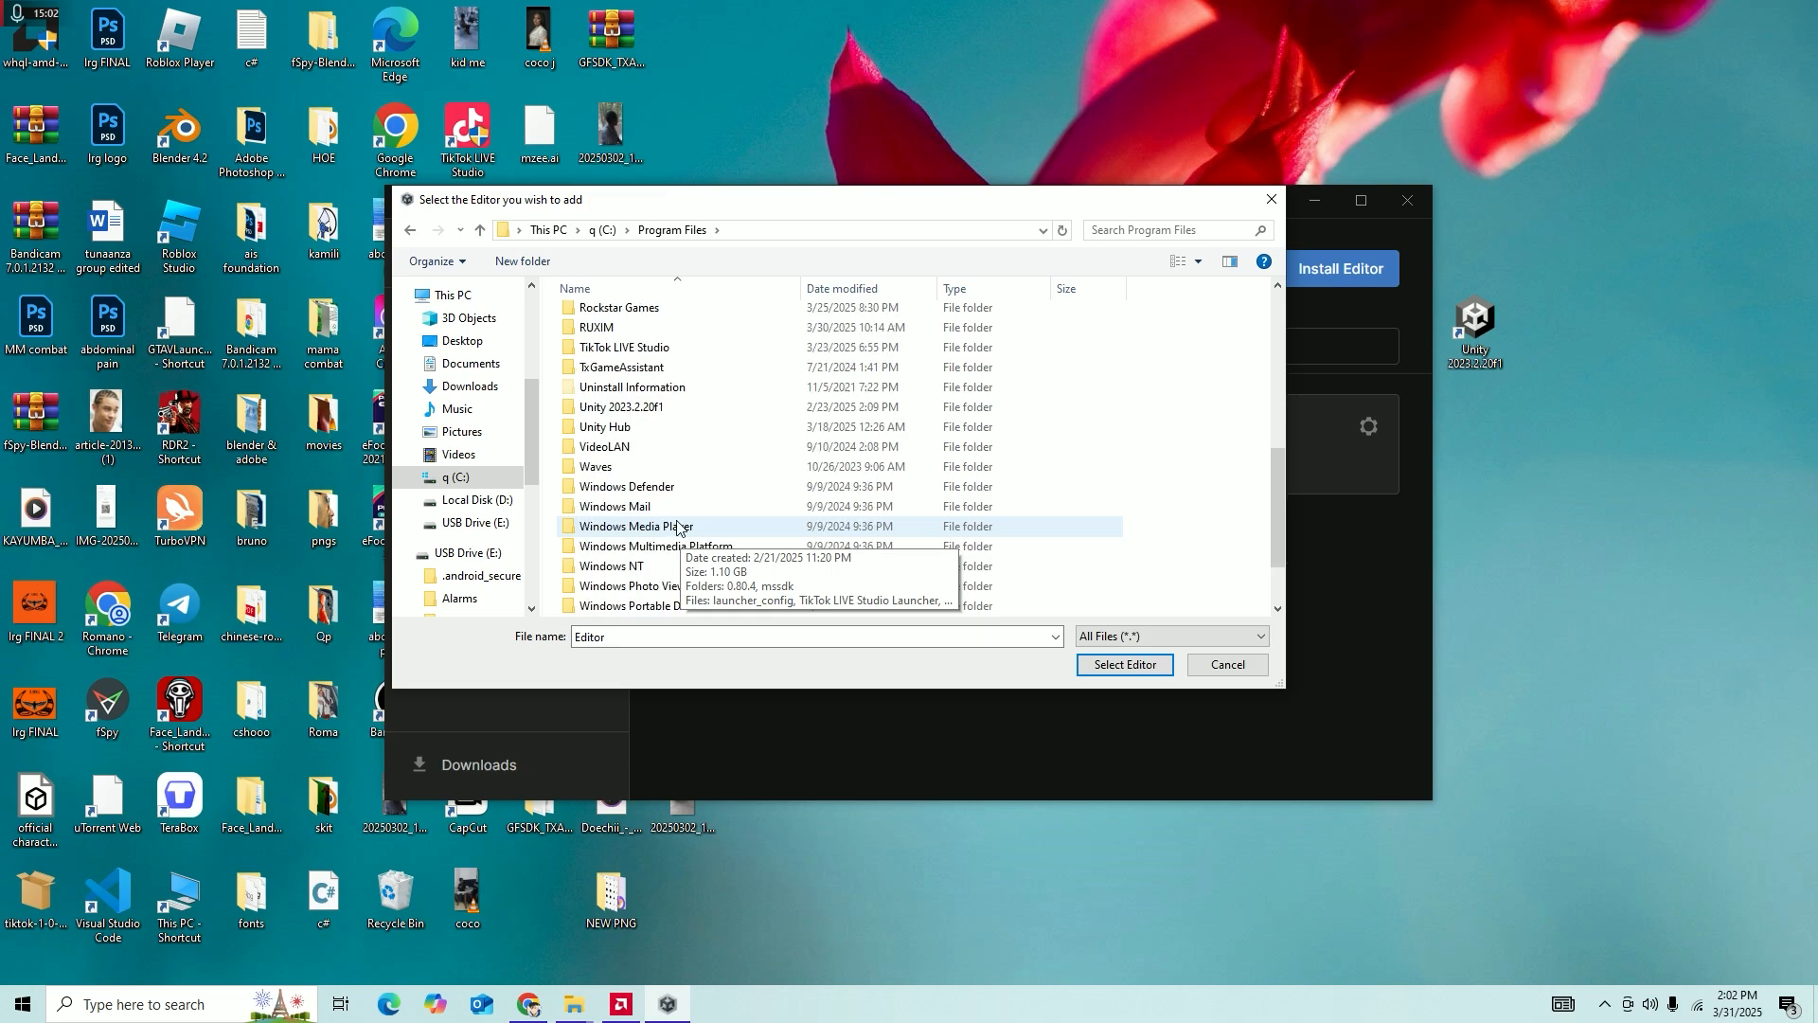
{"action": "double_click", "coordinate": [653, 409]}
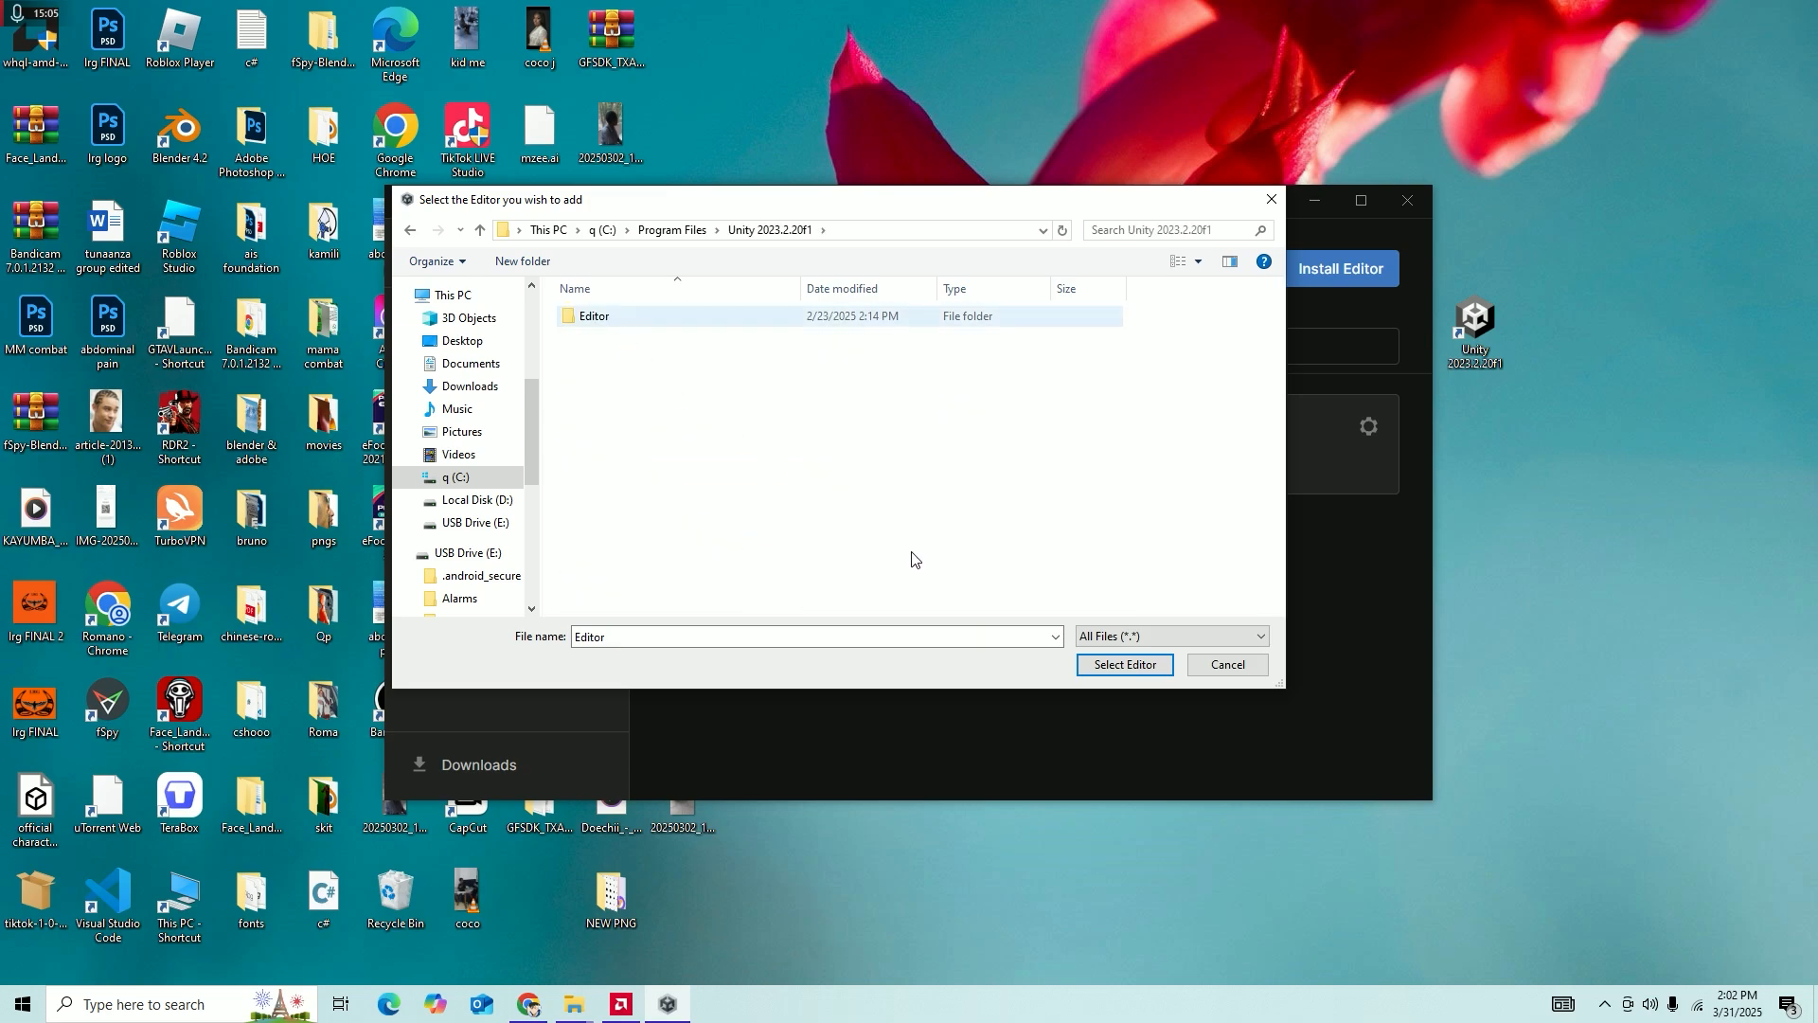
{"action": "double_click", "coordinate": [720, 327]}
{"action": "scroll", "coordinate": [723, 508], "scroll_direction": "down", "scroll_amount": 15}
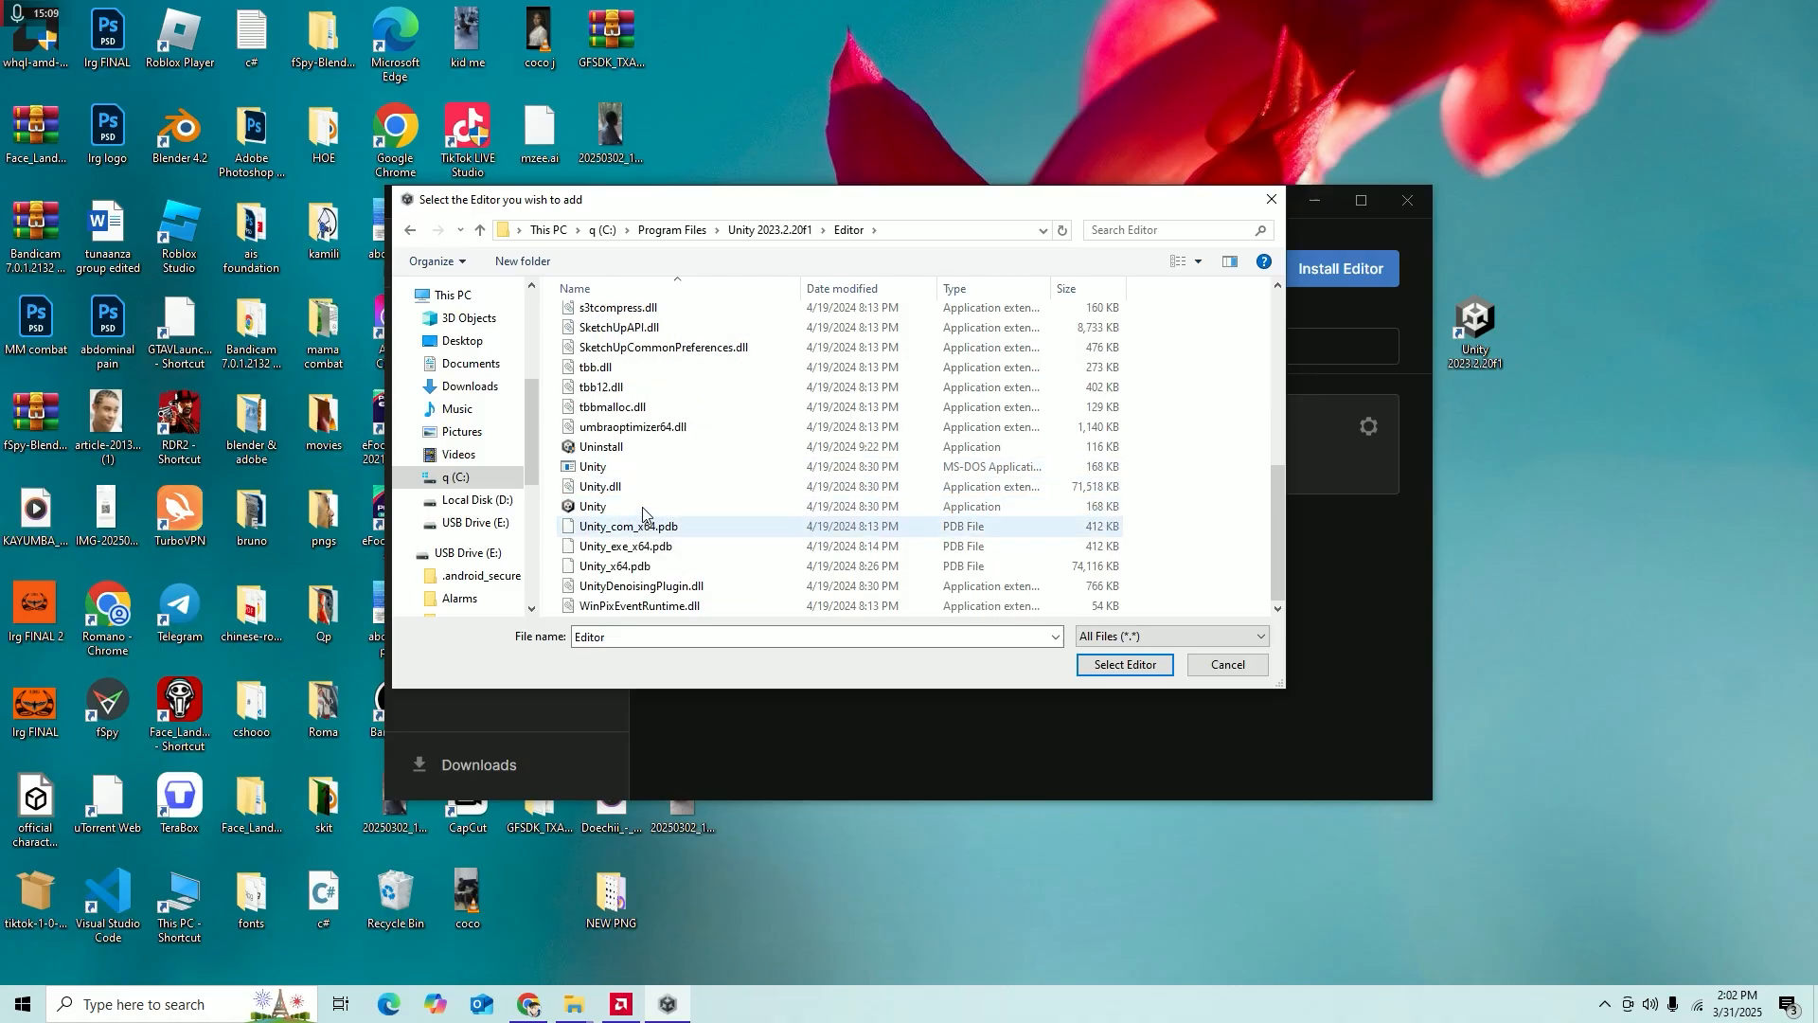
{"action": "left_click", "coordinate": [645, 508]}
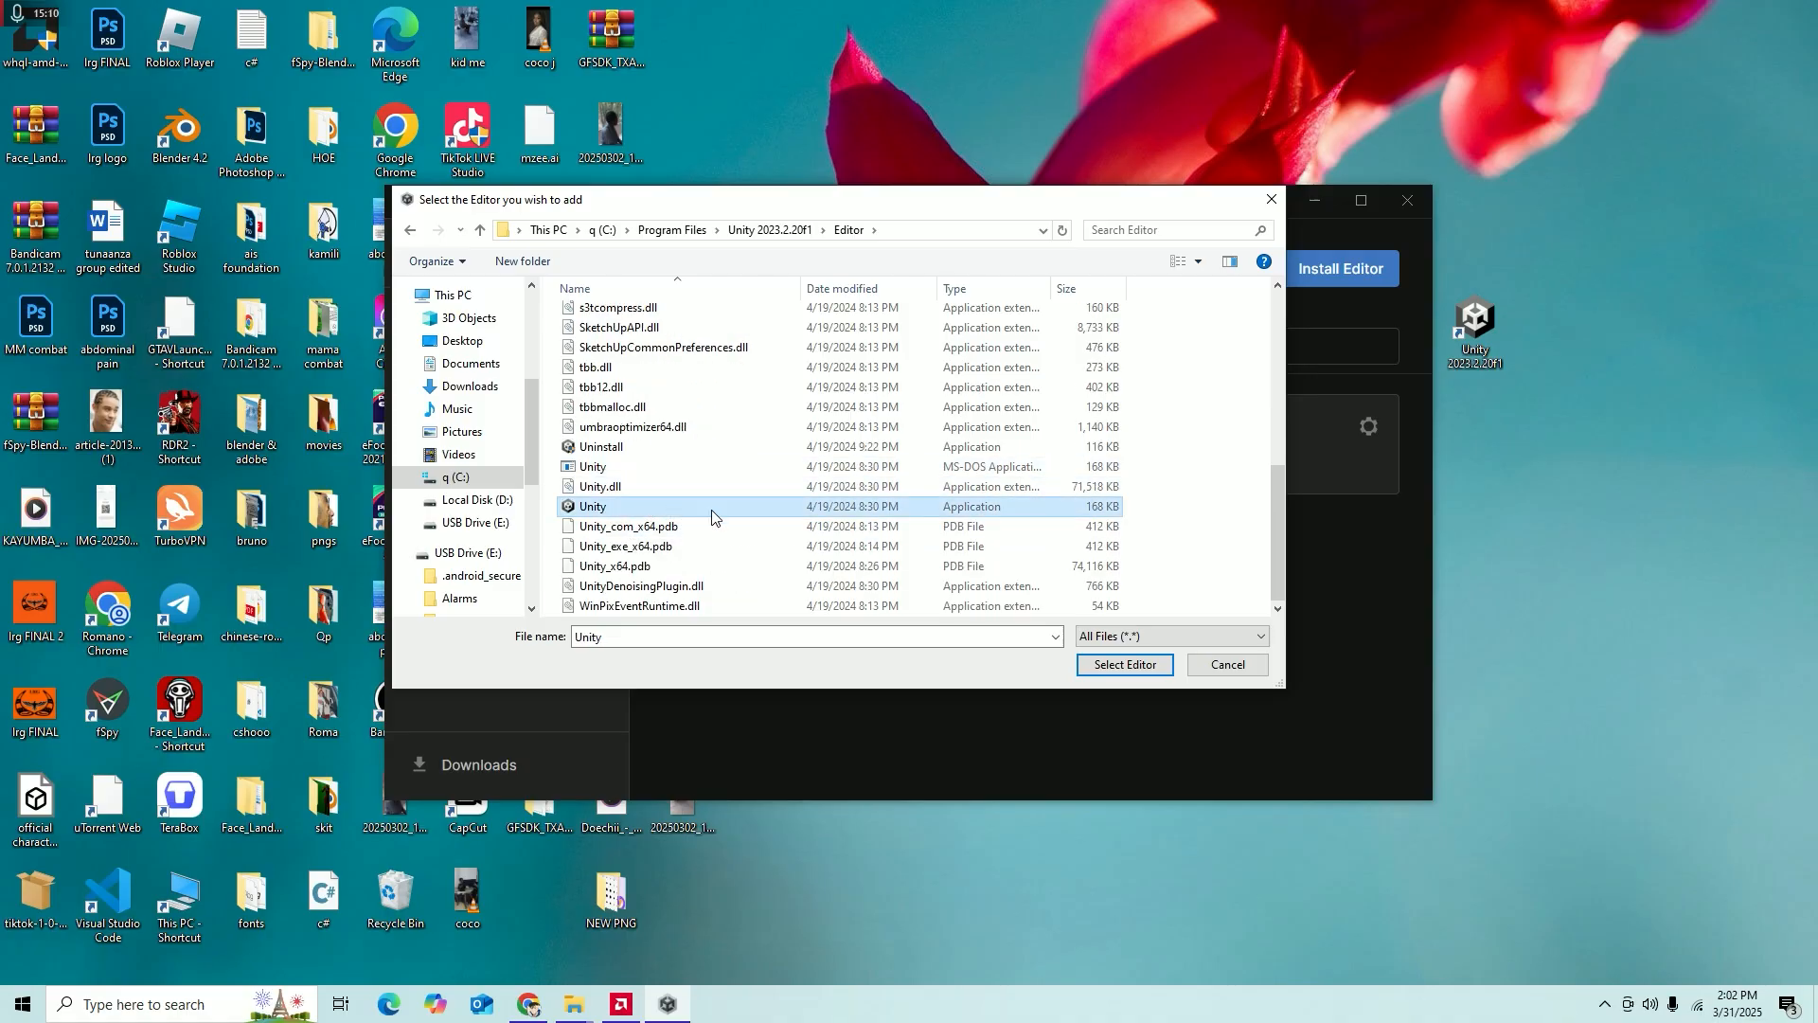
{"action": "left_click", "coordinate": [1123, 666]}
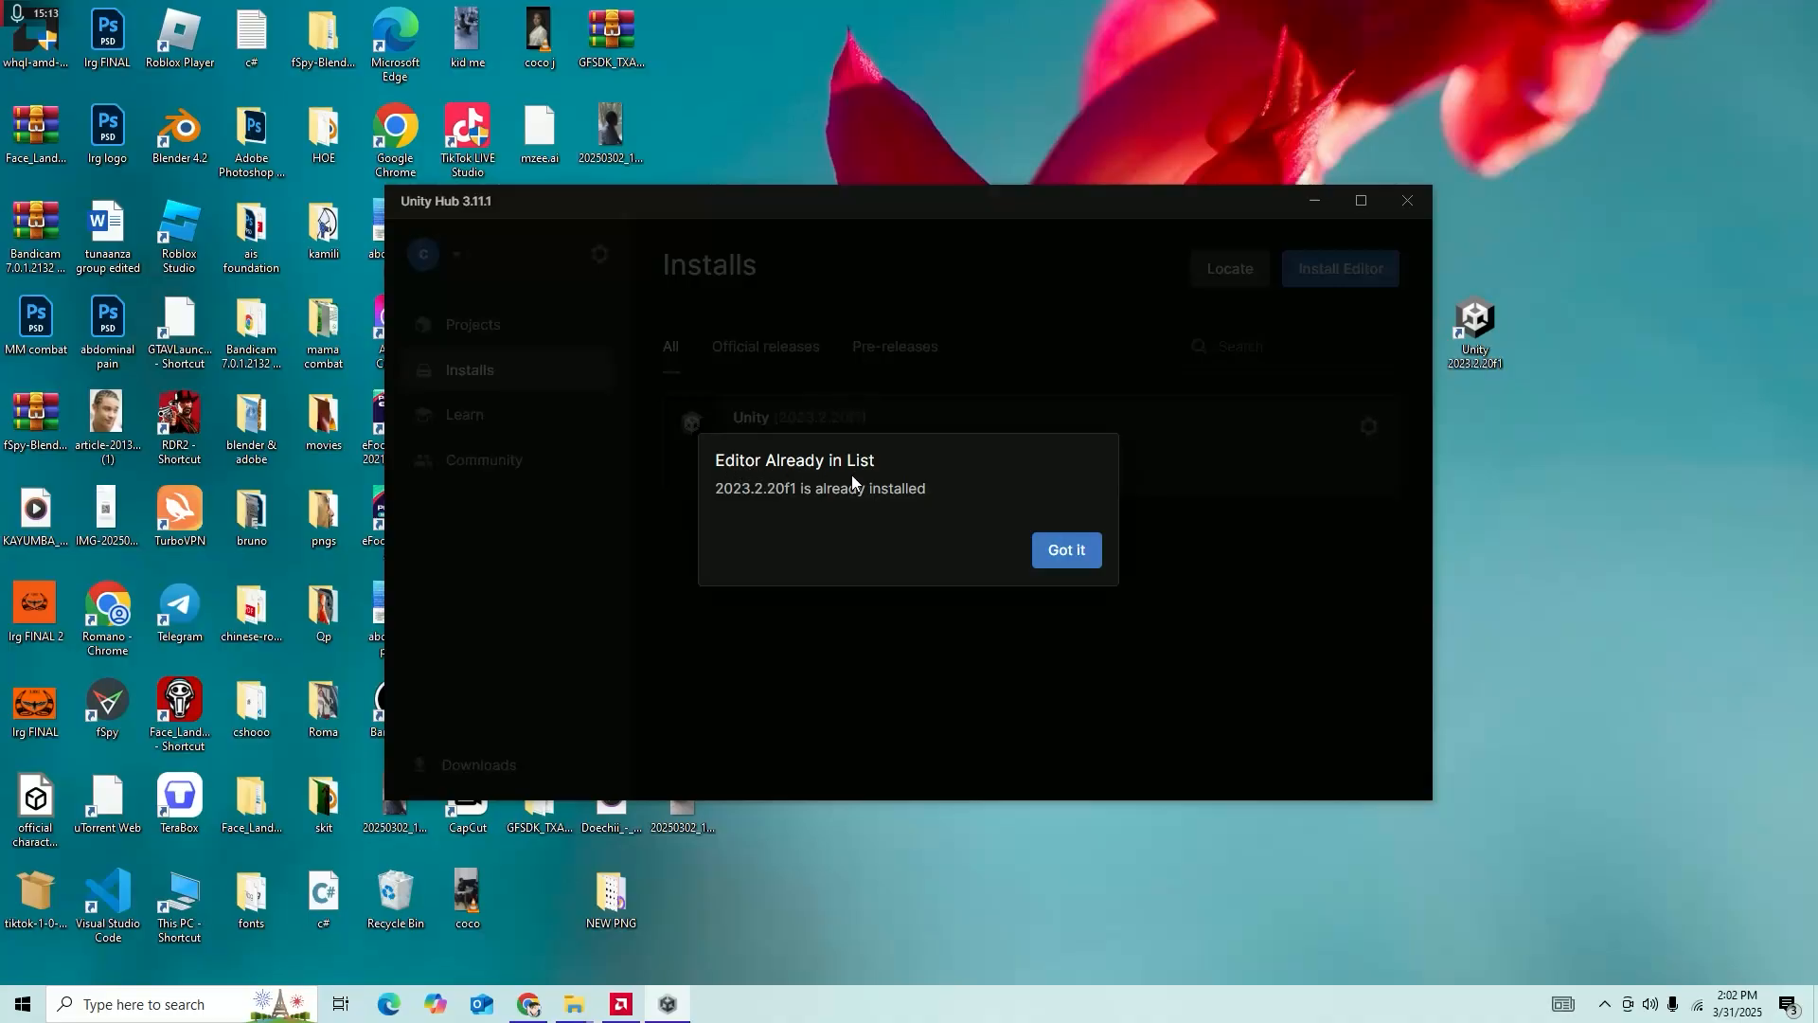
{"action": "left_click", "coordinate": [1049, 560]}
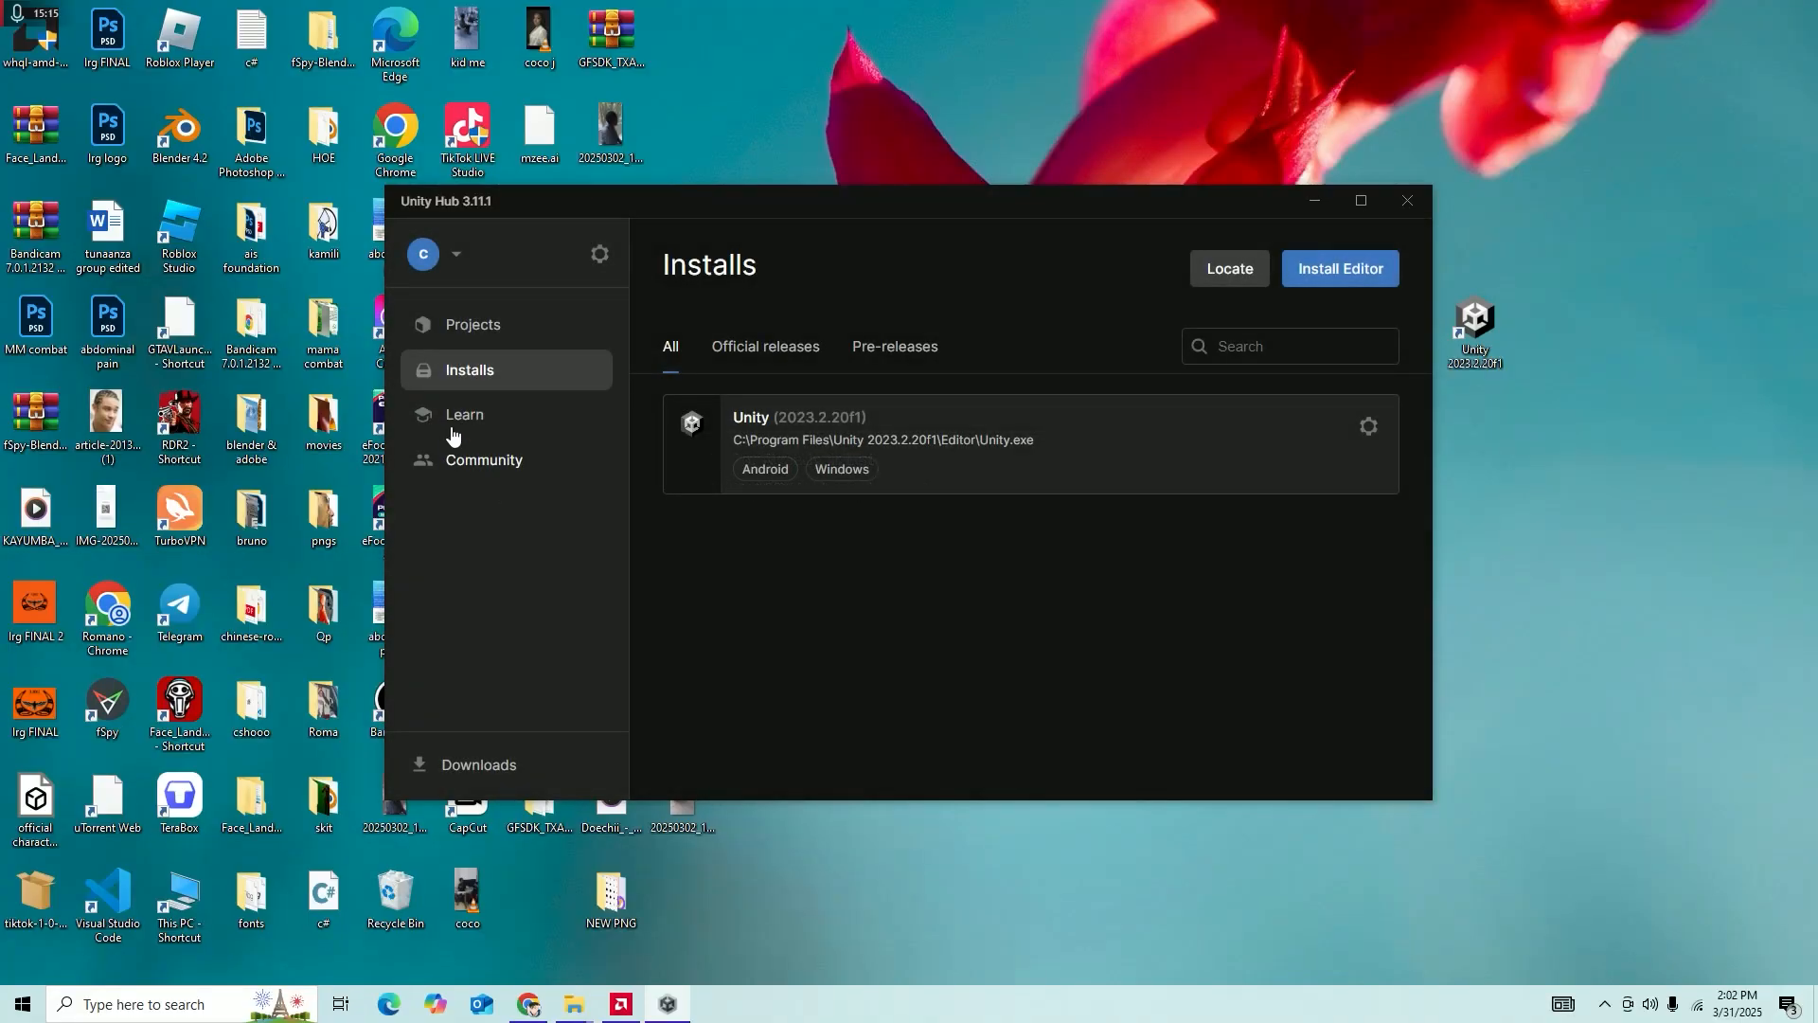
Review the project list and the installed editors, and return to the project list.
{"action": "left_click", "coordinate": [517, 325]}
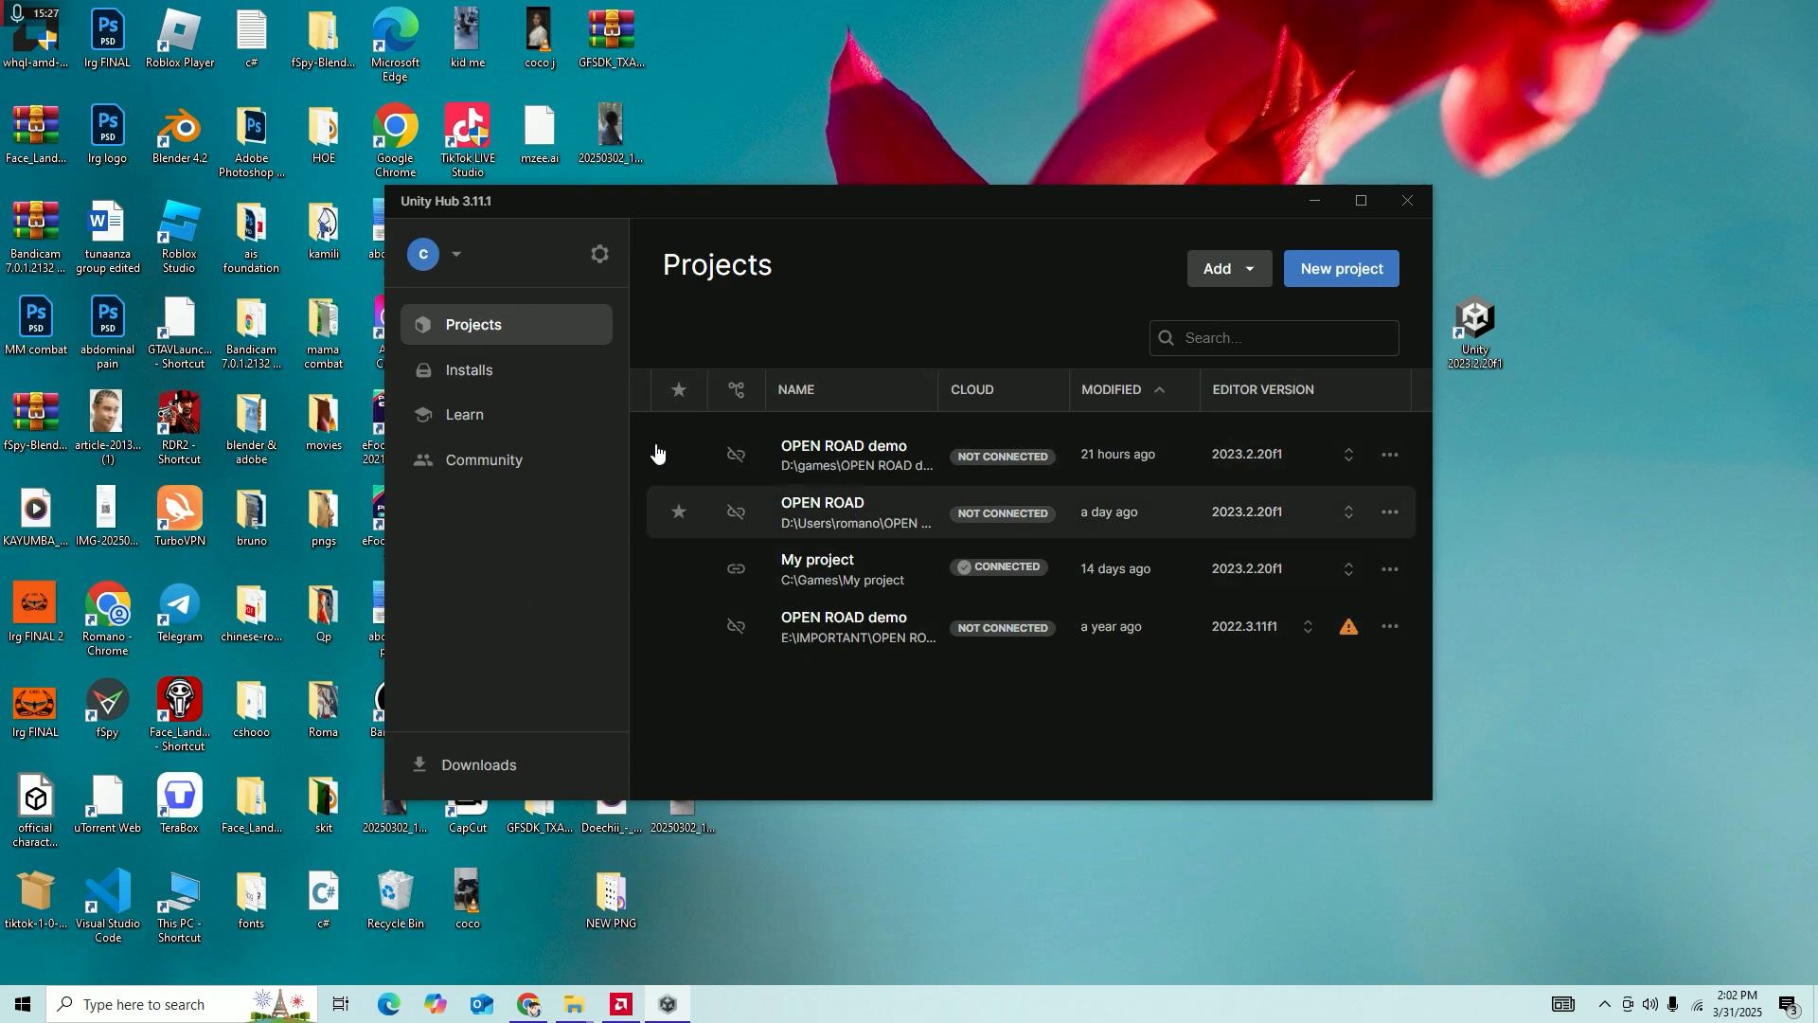
{"action": "left_click", "coordinate": [484, 375]}
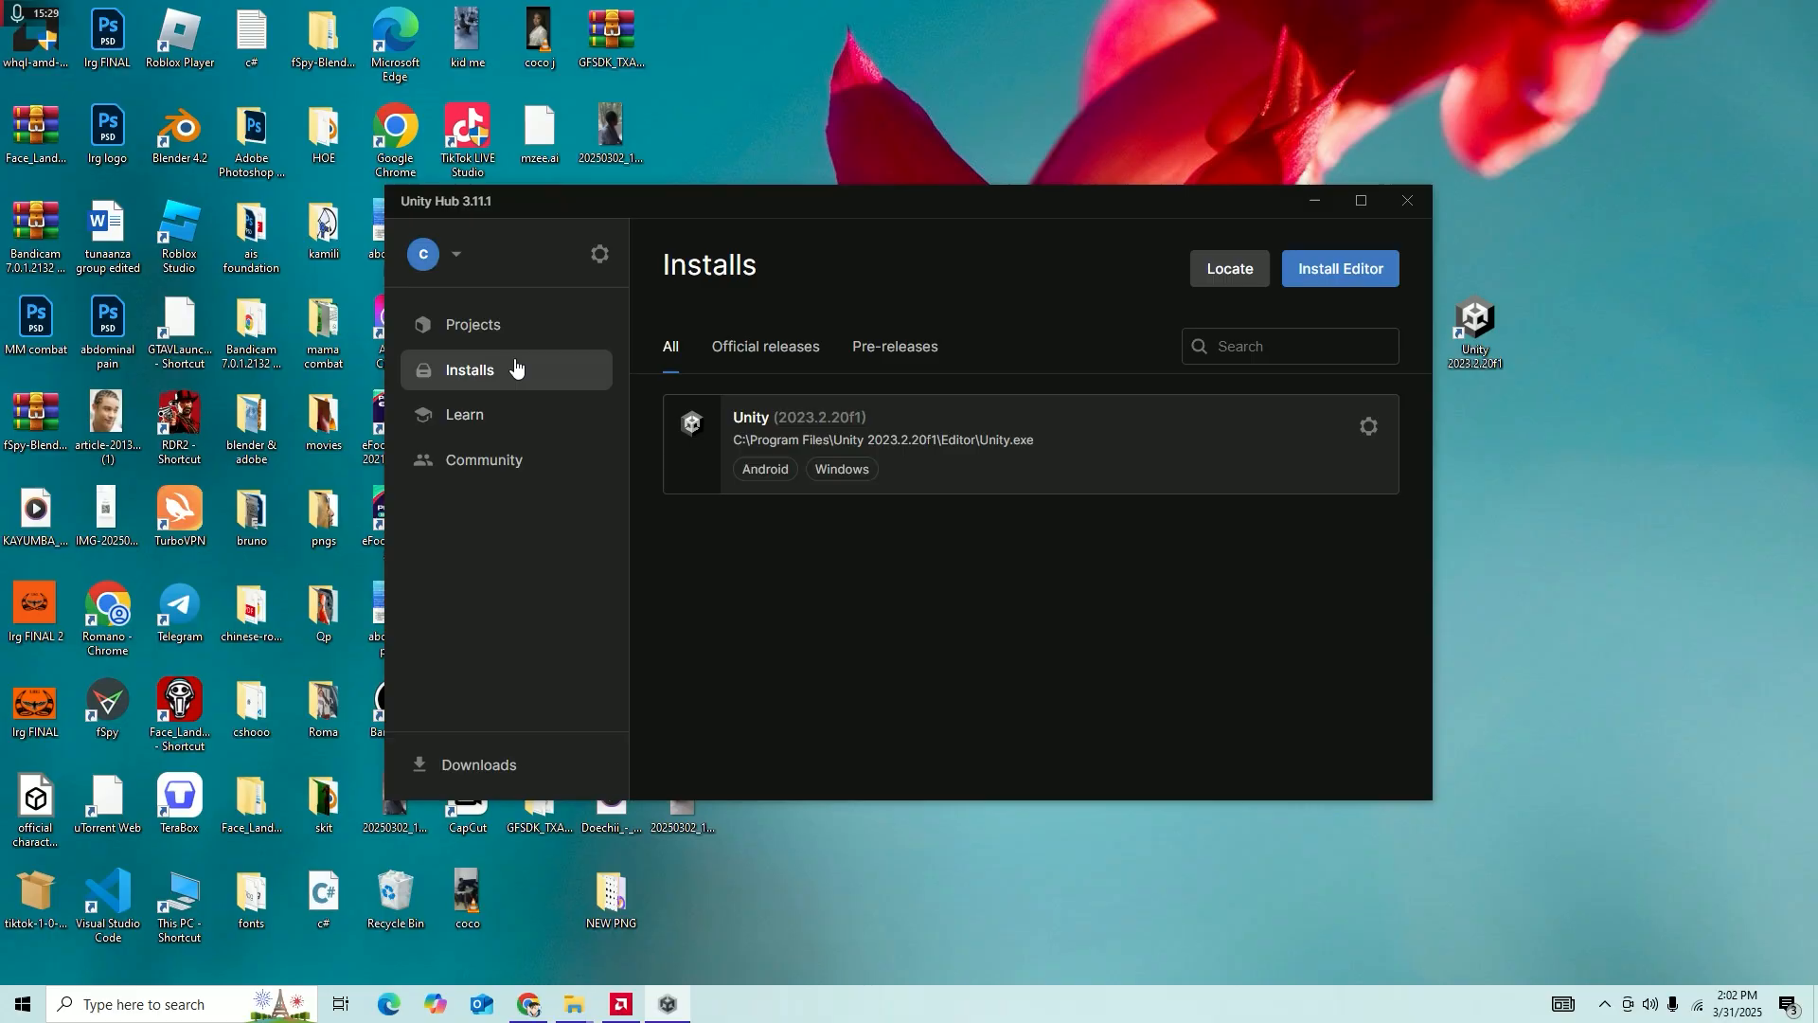
{"action": "left_click", "coordinate": [470, 326]}
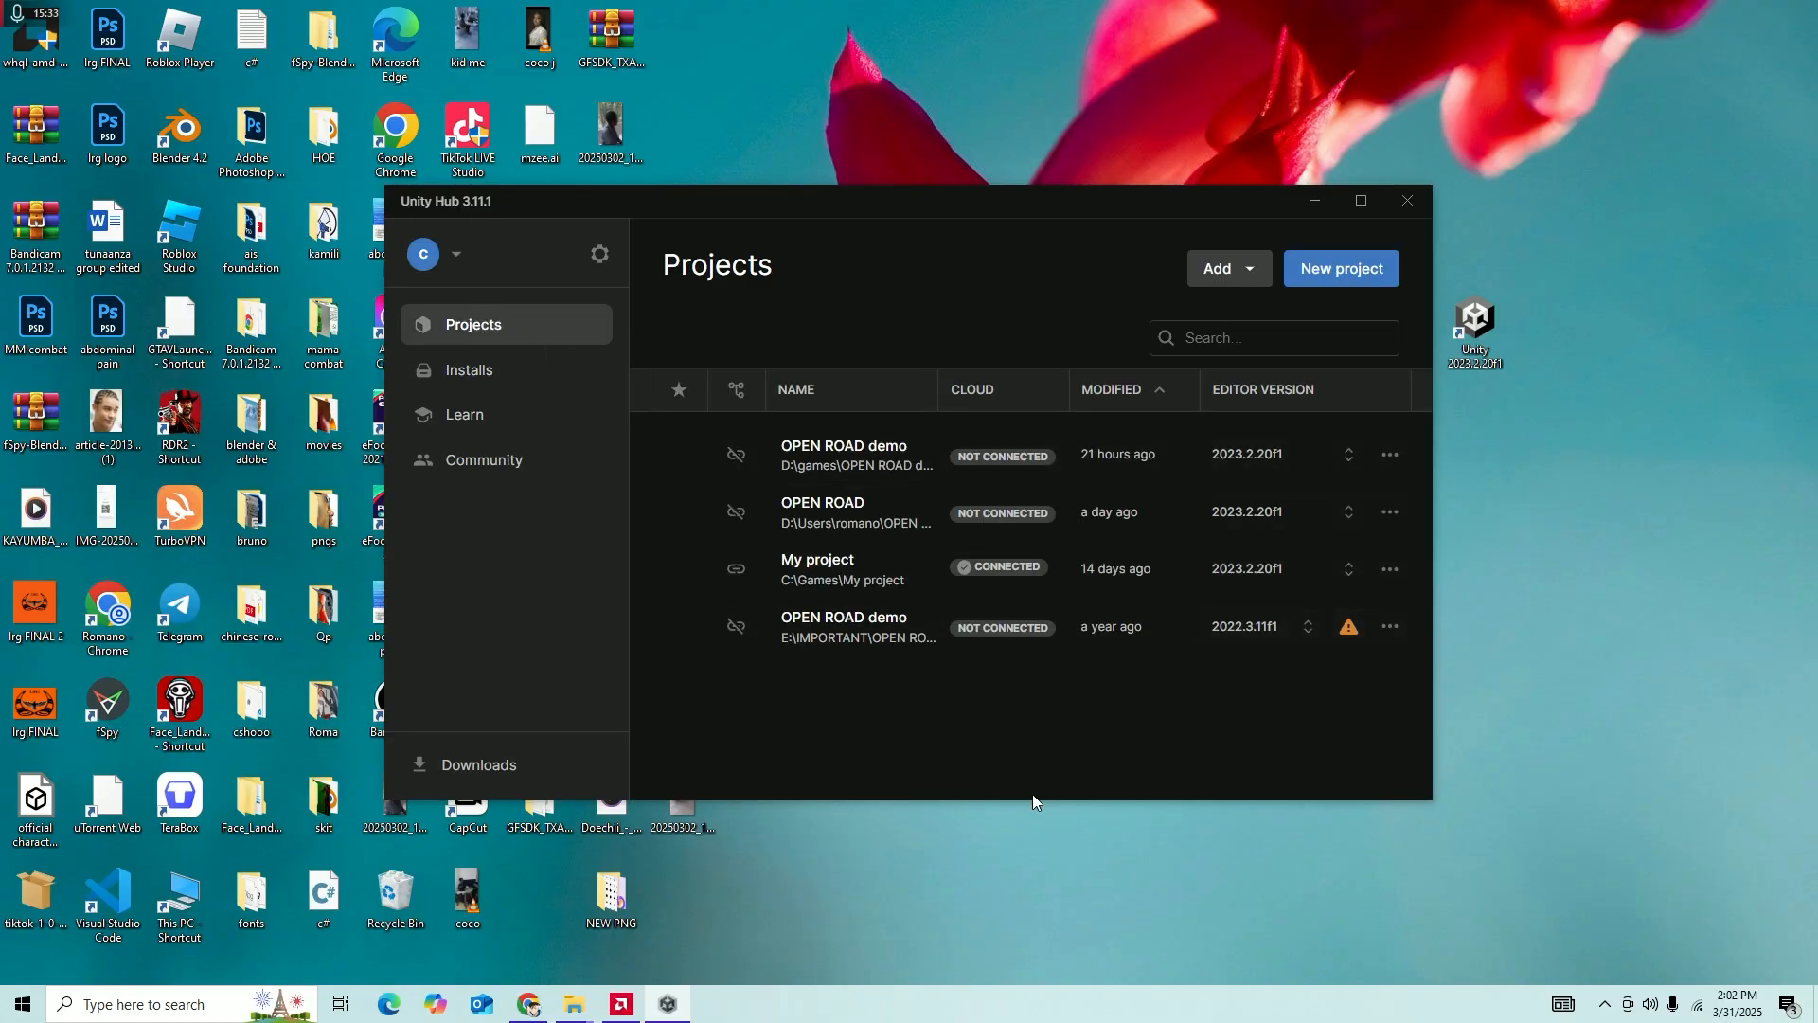
Start a new project with editor version 2023.2.20f1 and turn off Connect to Unity Cloud.
{"action": "left_click", "coordinate": [1328, 272]}
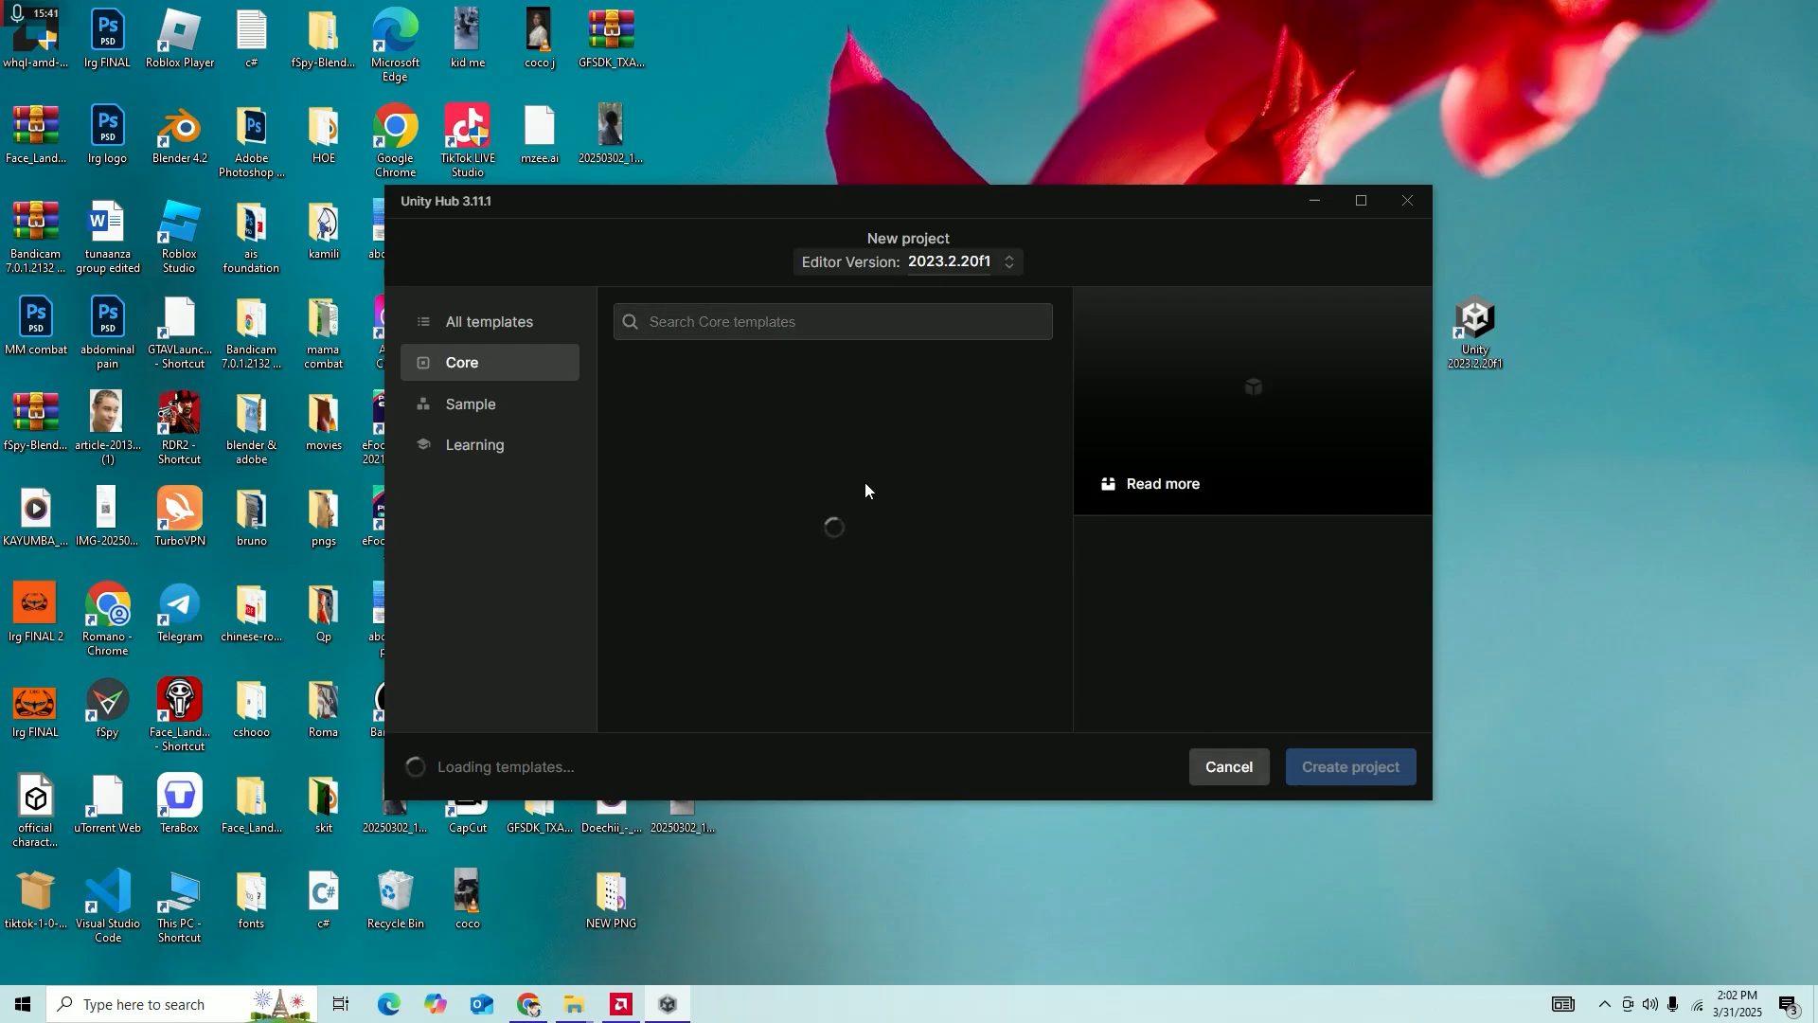
{"action": "scroll", "coordinate": [1142, 574], "scroll_direction": "down", "scroll_amount": 1}
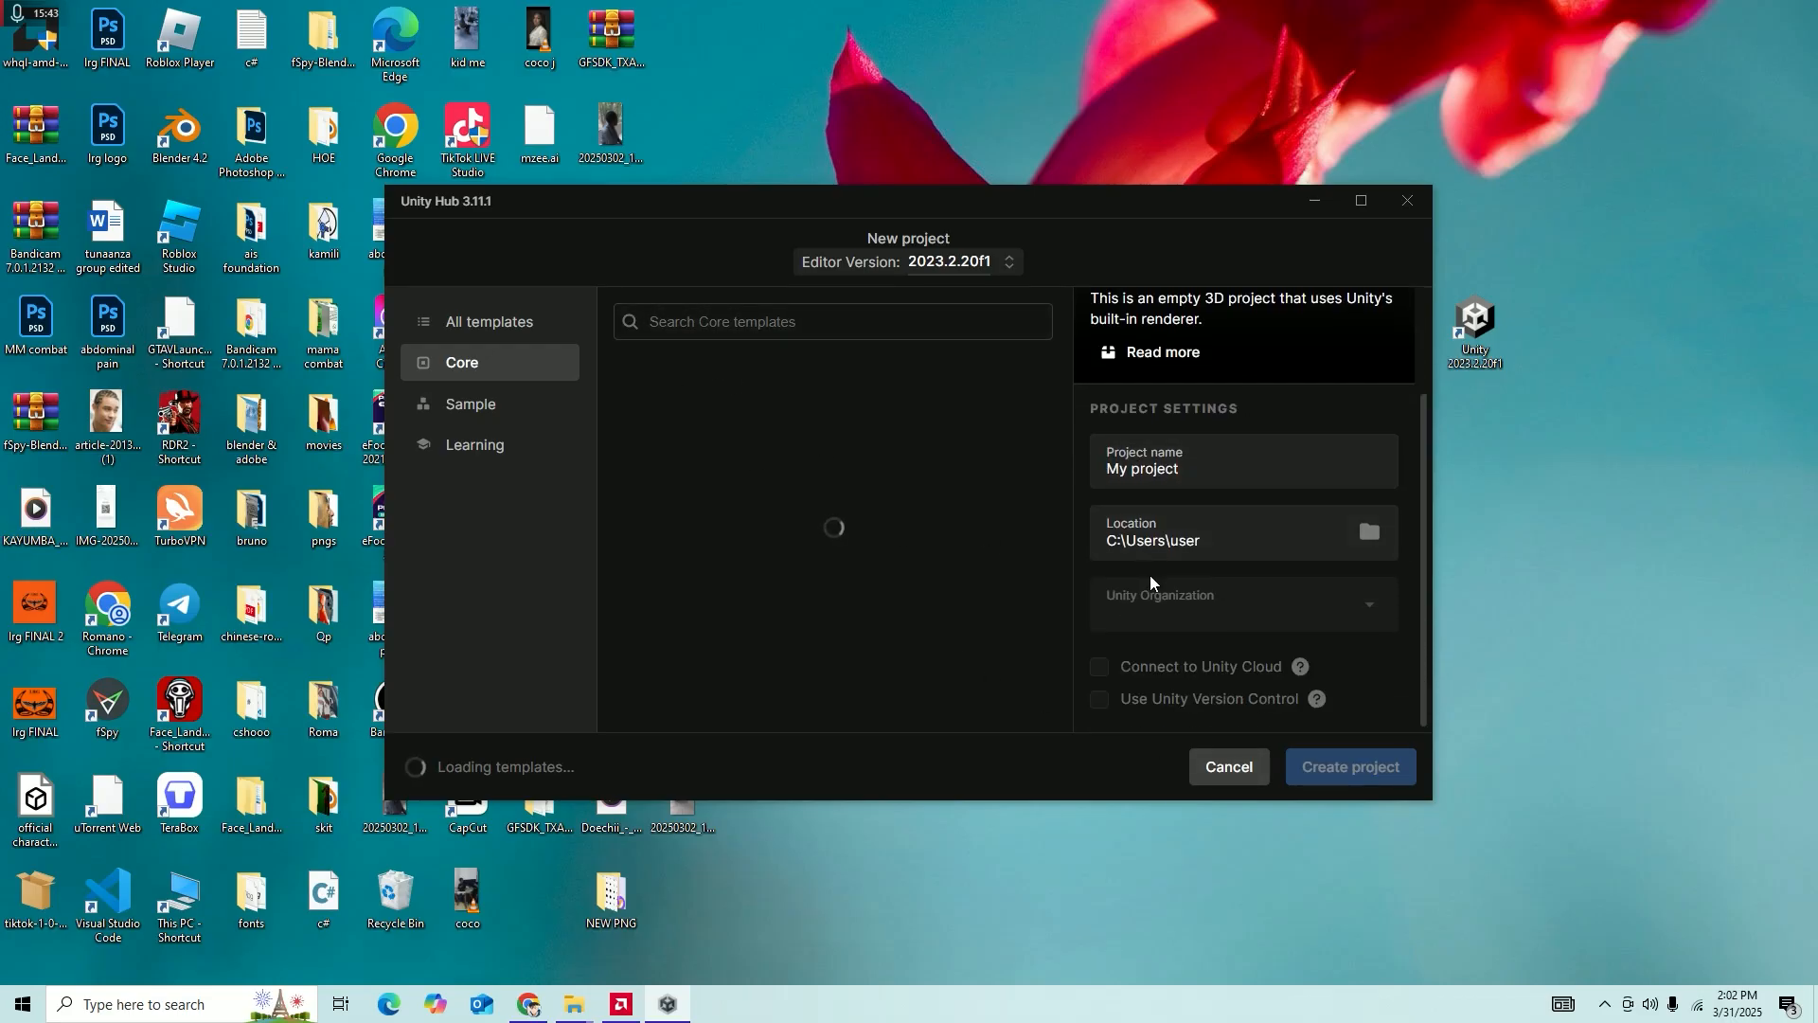
{"action": "left_click", "coordinate": [1104, 669]}
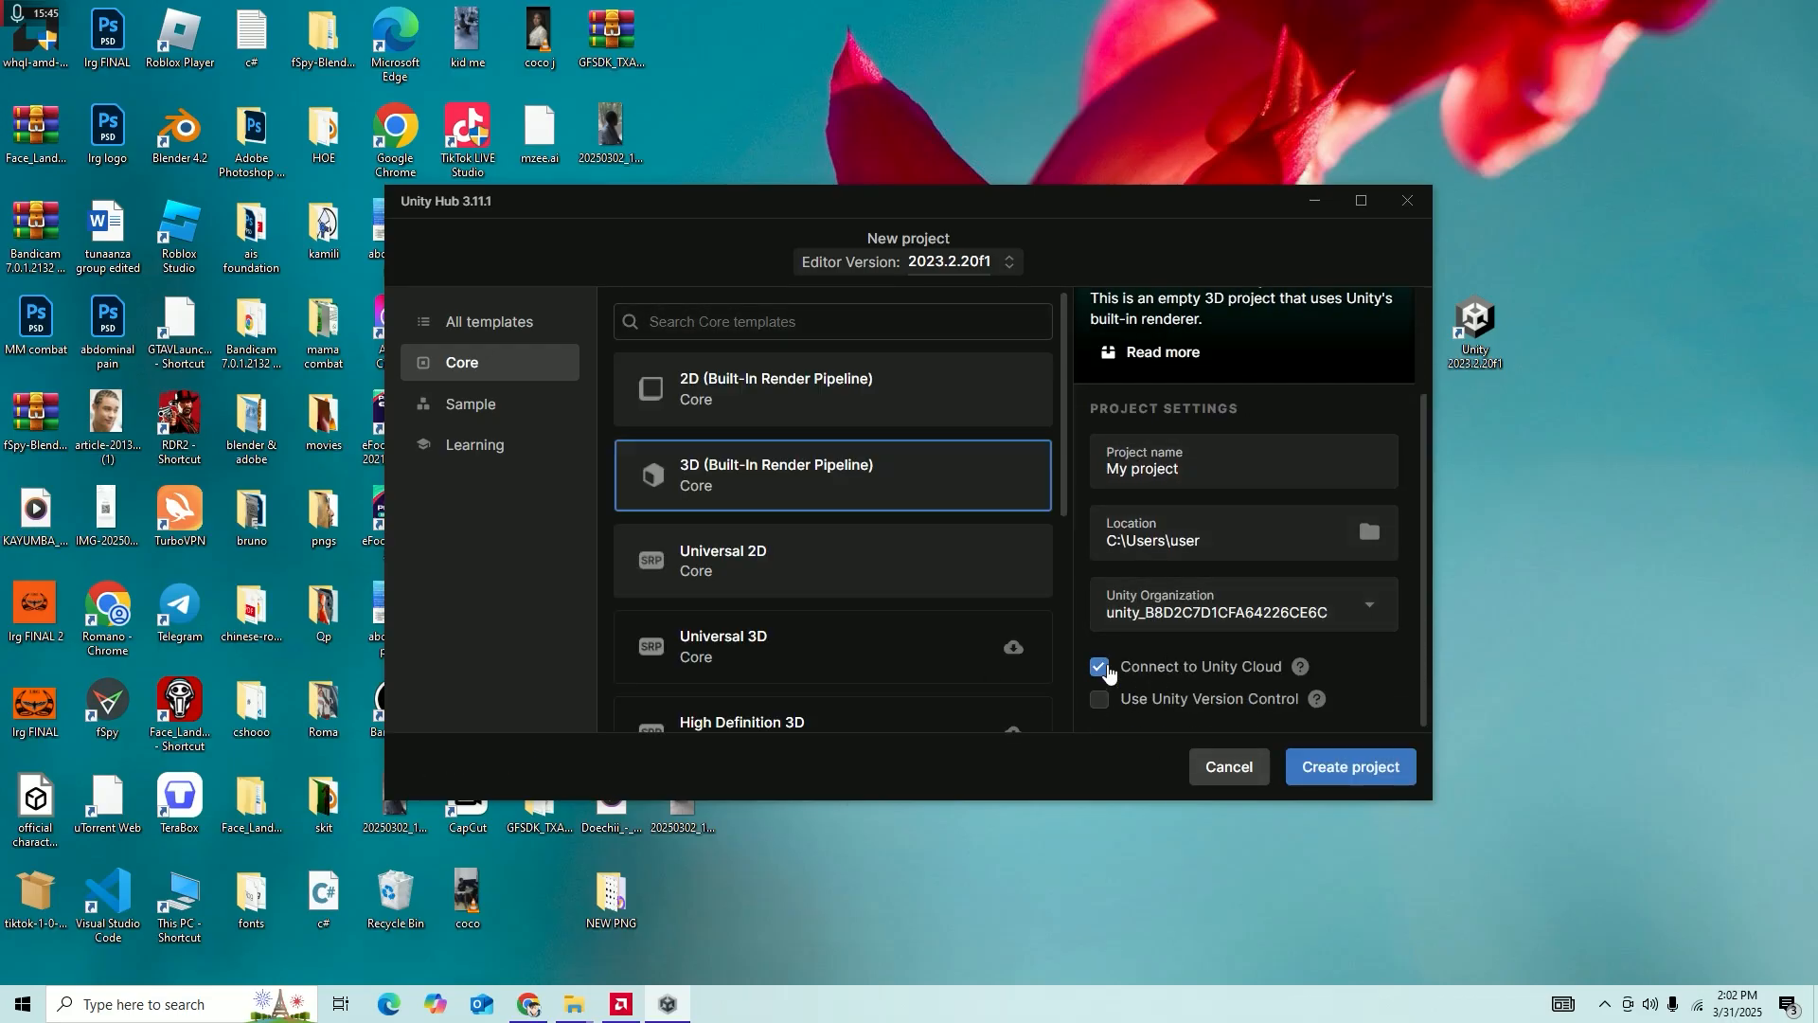
{"action": "left_click", "coordinate": [1100, 669]}
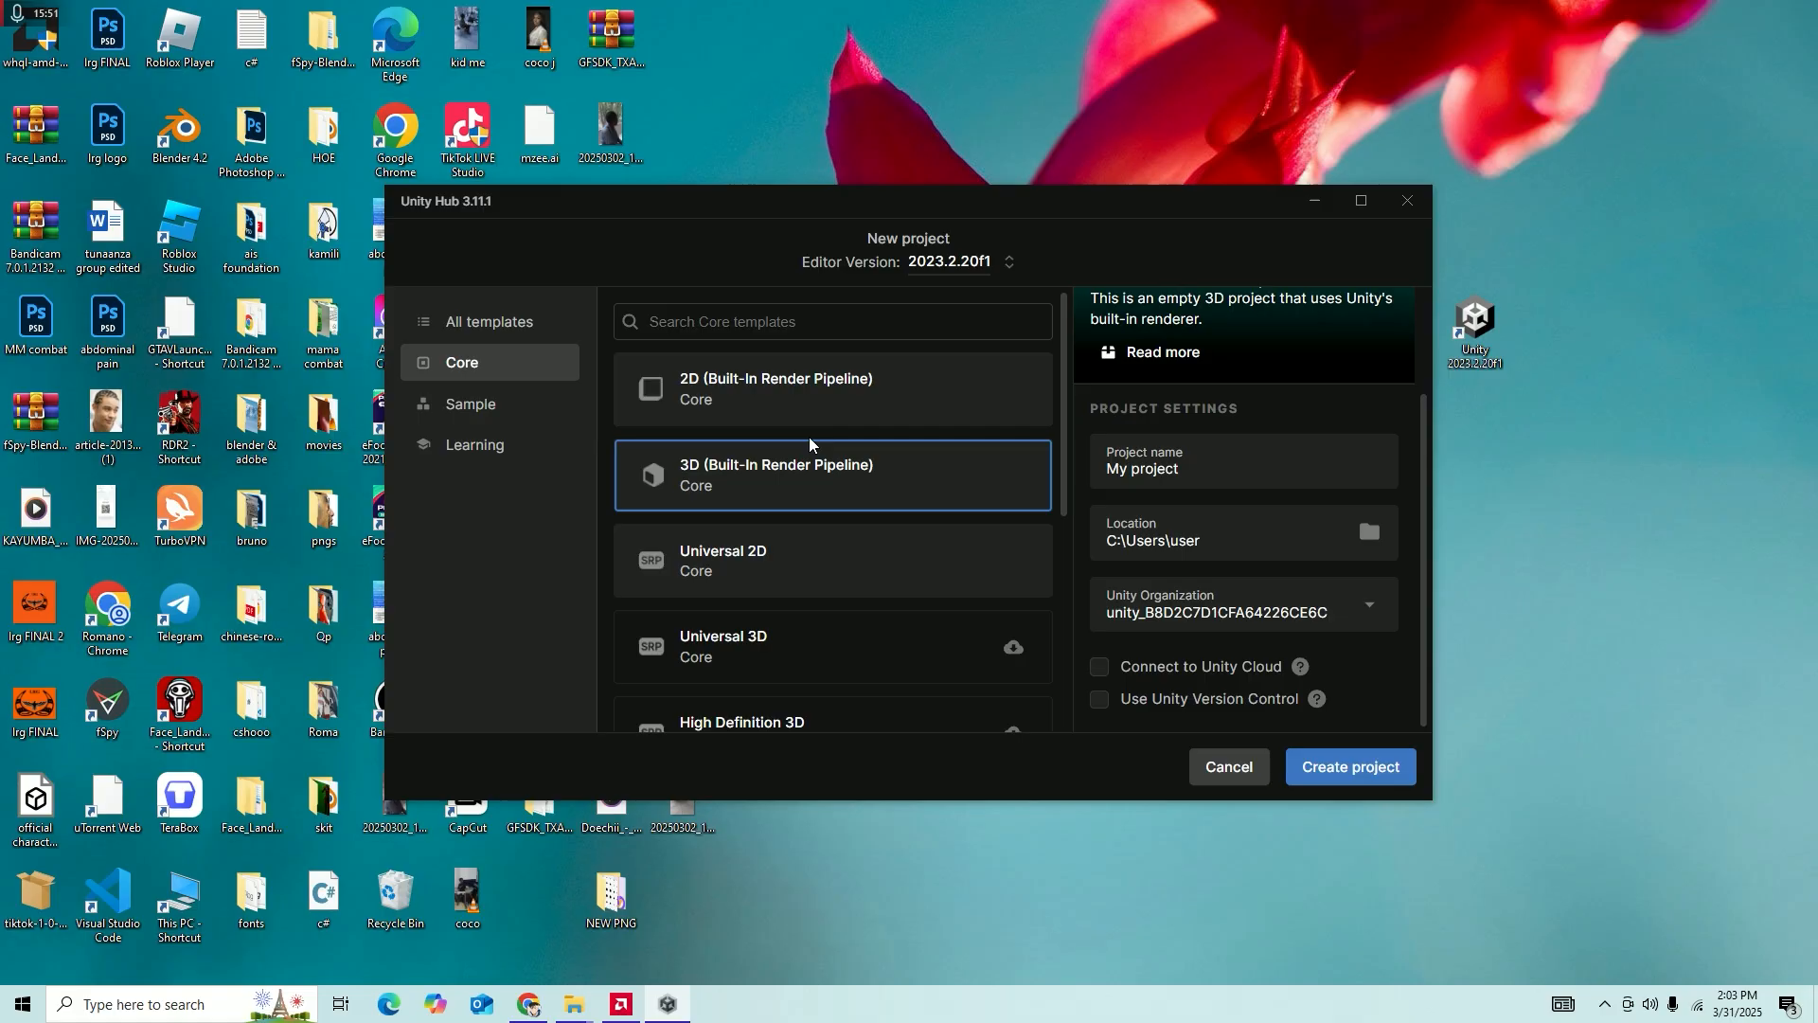
Select the 3D Mobile template among the Core templates and download it.
{"action": "scroll", "coordinate": [812, 460], "scroll_direction": "down", "scroll_amount": 1}
{"action": "scroll", "coordinate": [813, 464], "scroll_direction": "down", "scroll_amount": 2}
{"action": "scroll", "coordinate": [815, 474], "scroll_direction": "up", "scroll_amount": 4}
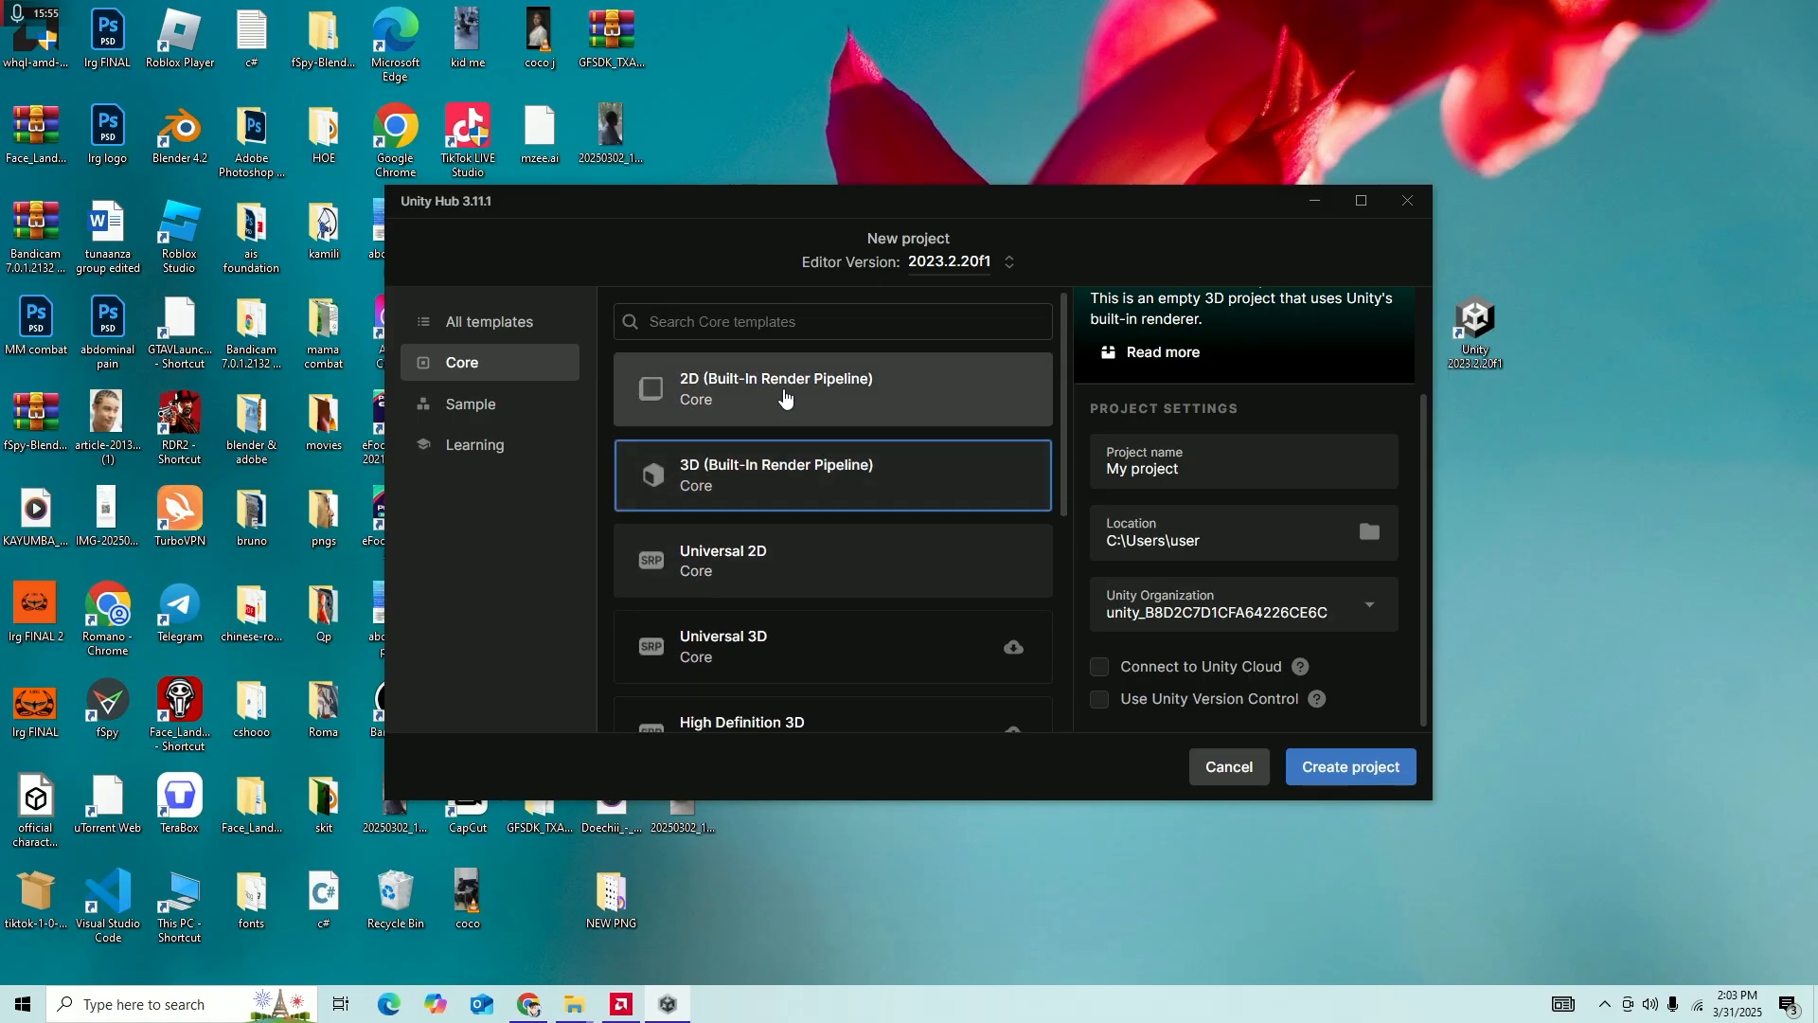
{"action": "scroll", "coordinate": [776, 492], "scroll_direction": "down", "scroll_amount": 1}
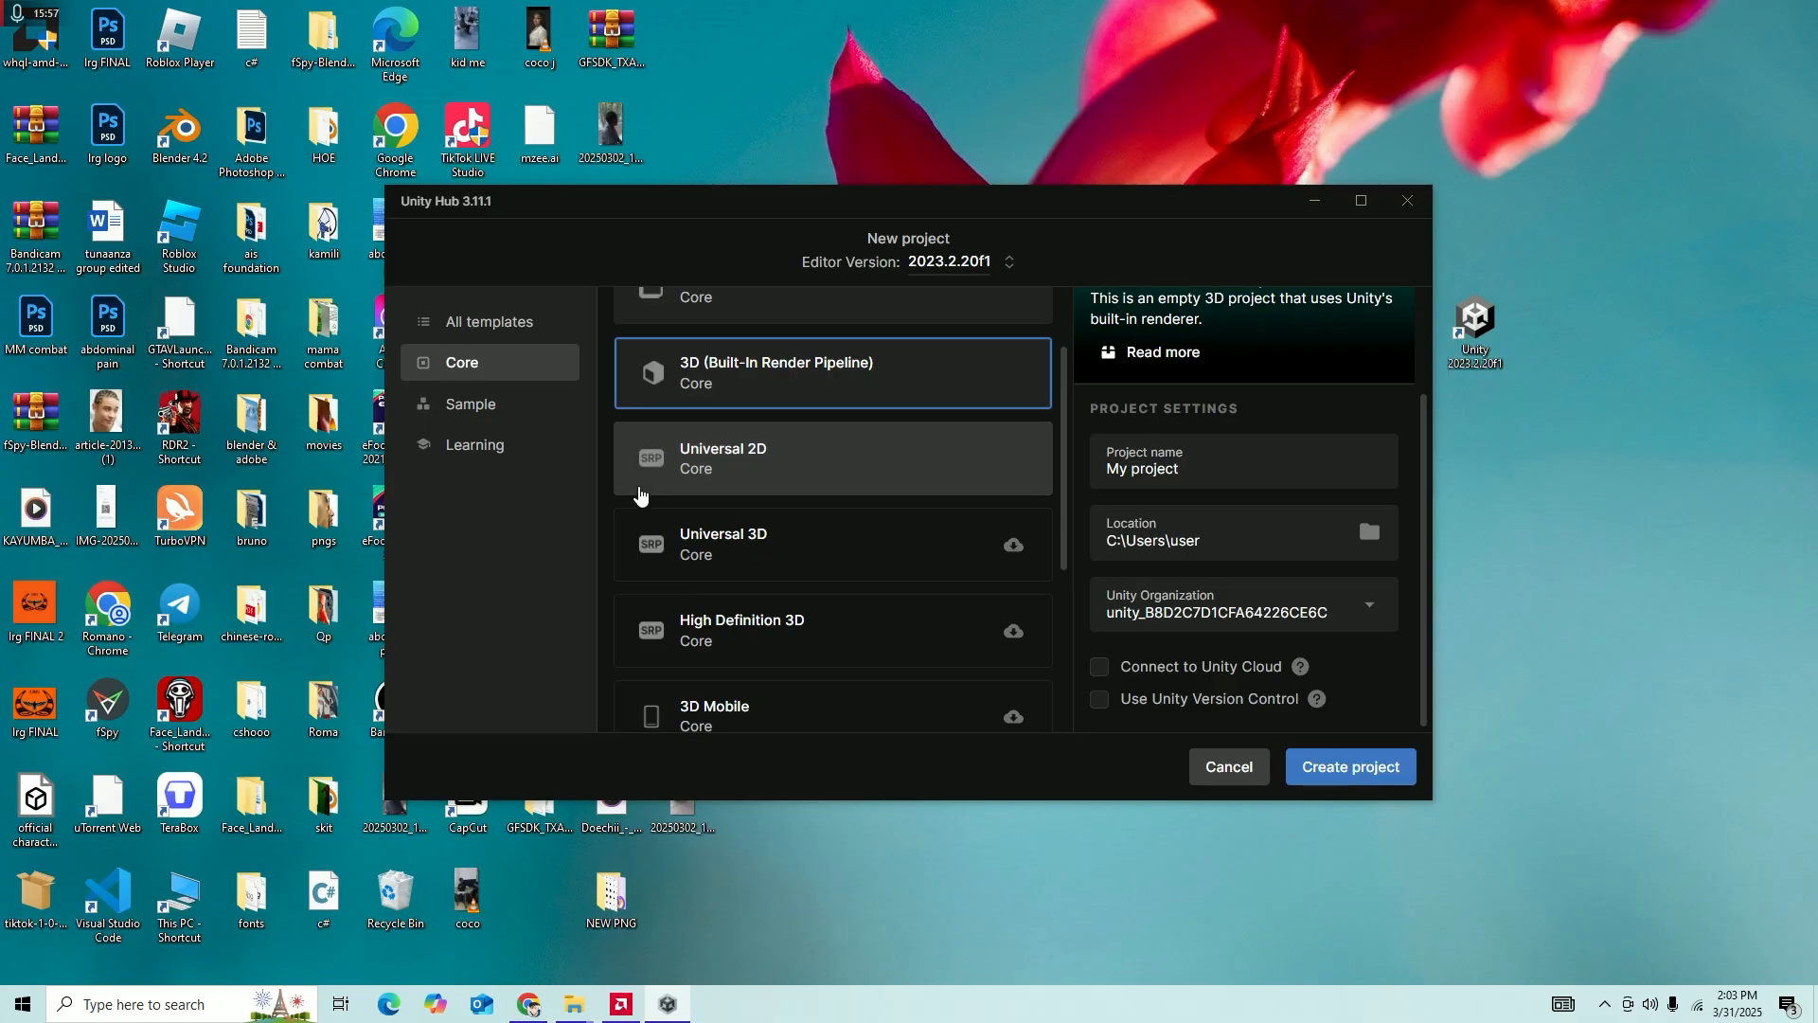
{"action": "scroll", "coordinate": [780, 495], "scroll_direction": "down", "scroll_amount": 3}
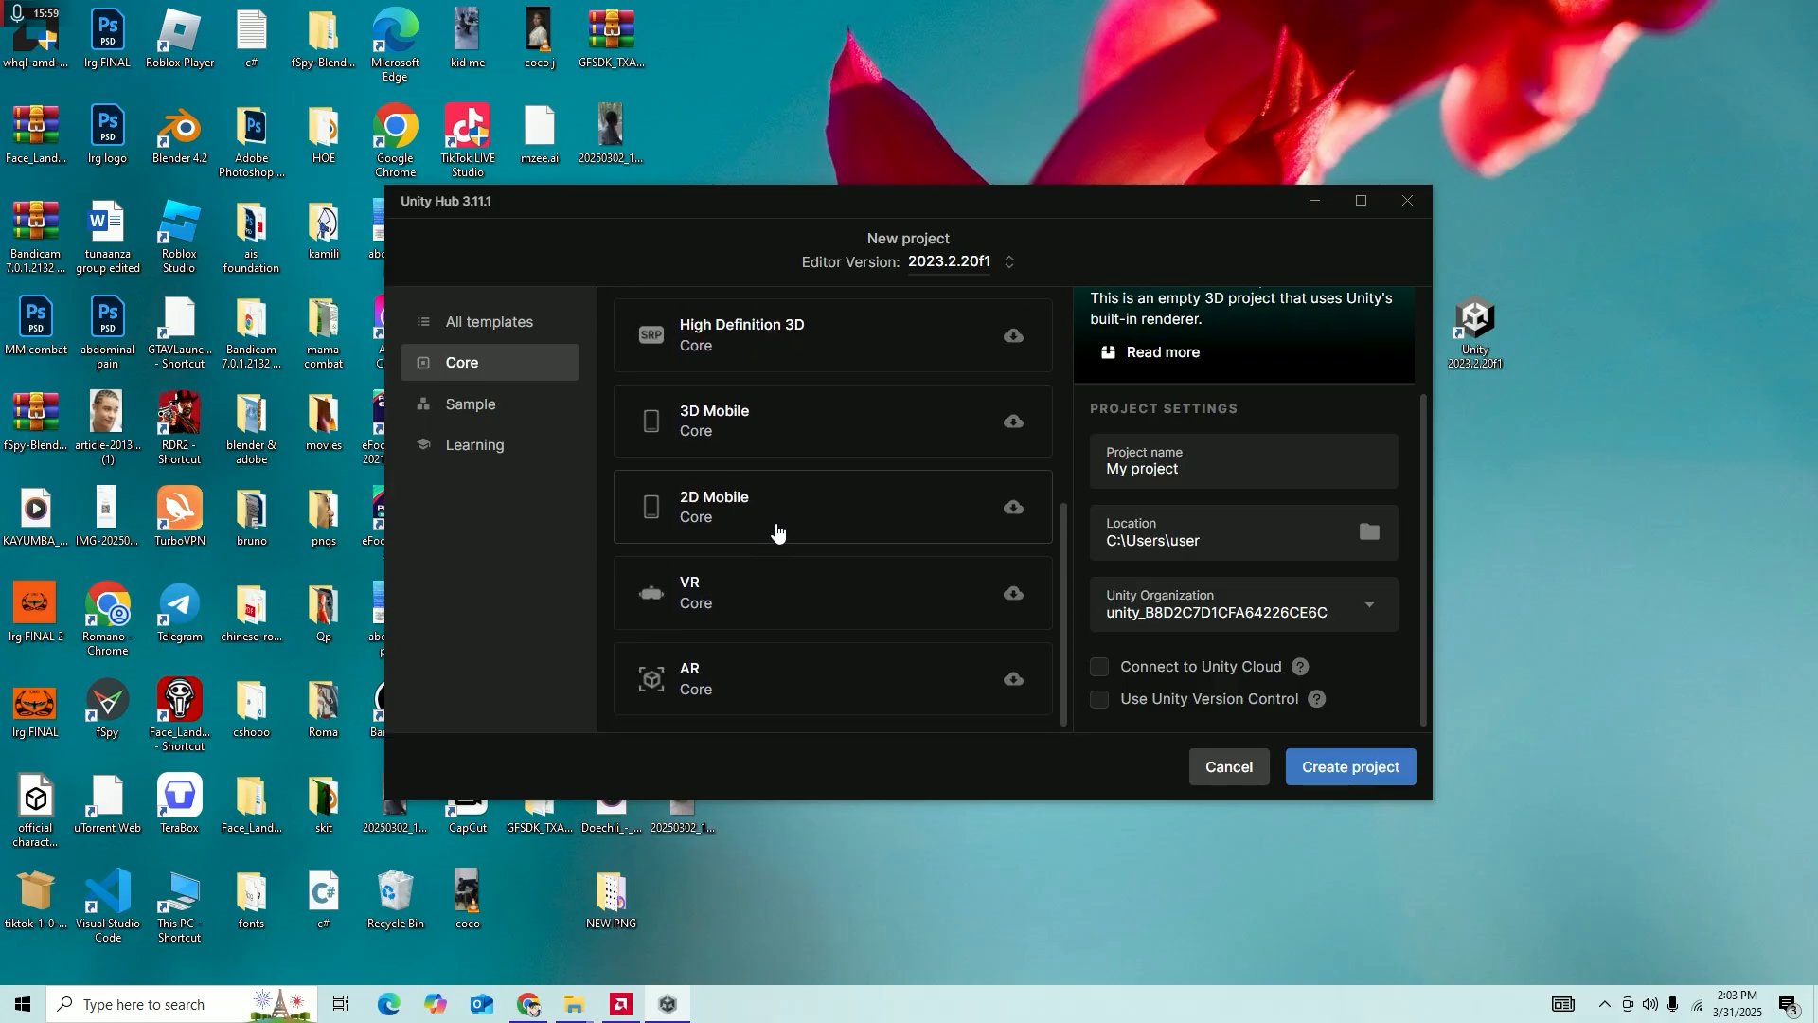
{"action": "scroll", "coordinate": [786, 516], "scroll_direction": "up", "scroll_amount": 2}
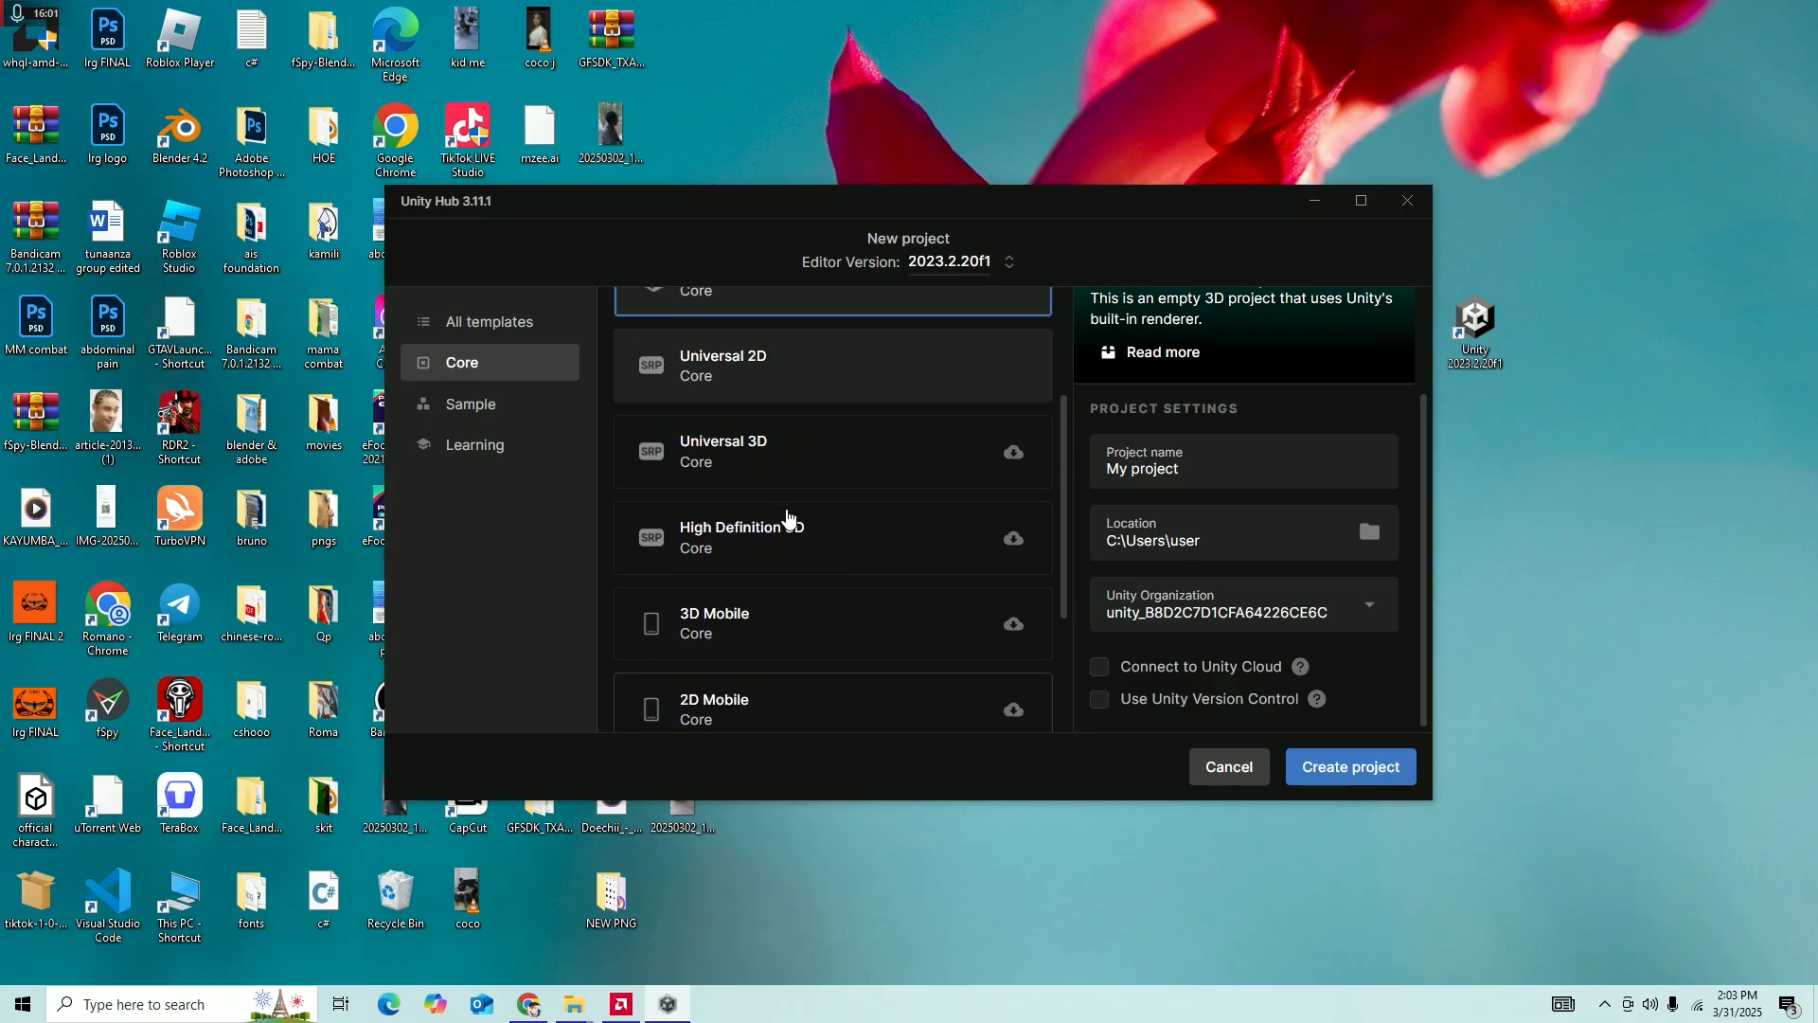
{"action": "scroll", "coordinate": [787, 518], "scroll_direction": "down", "scroll_amount": 2}
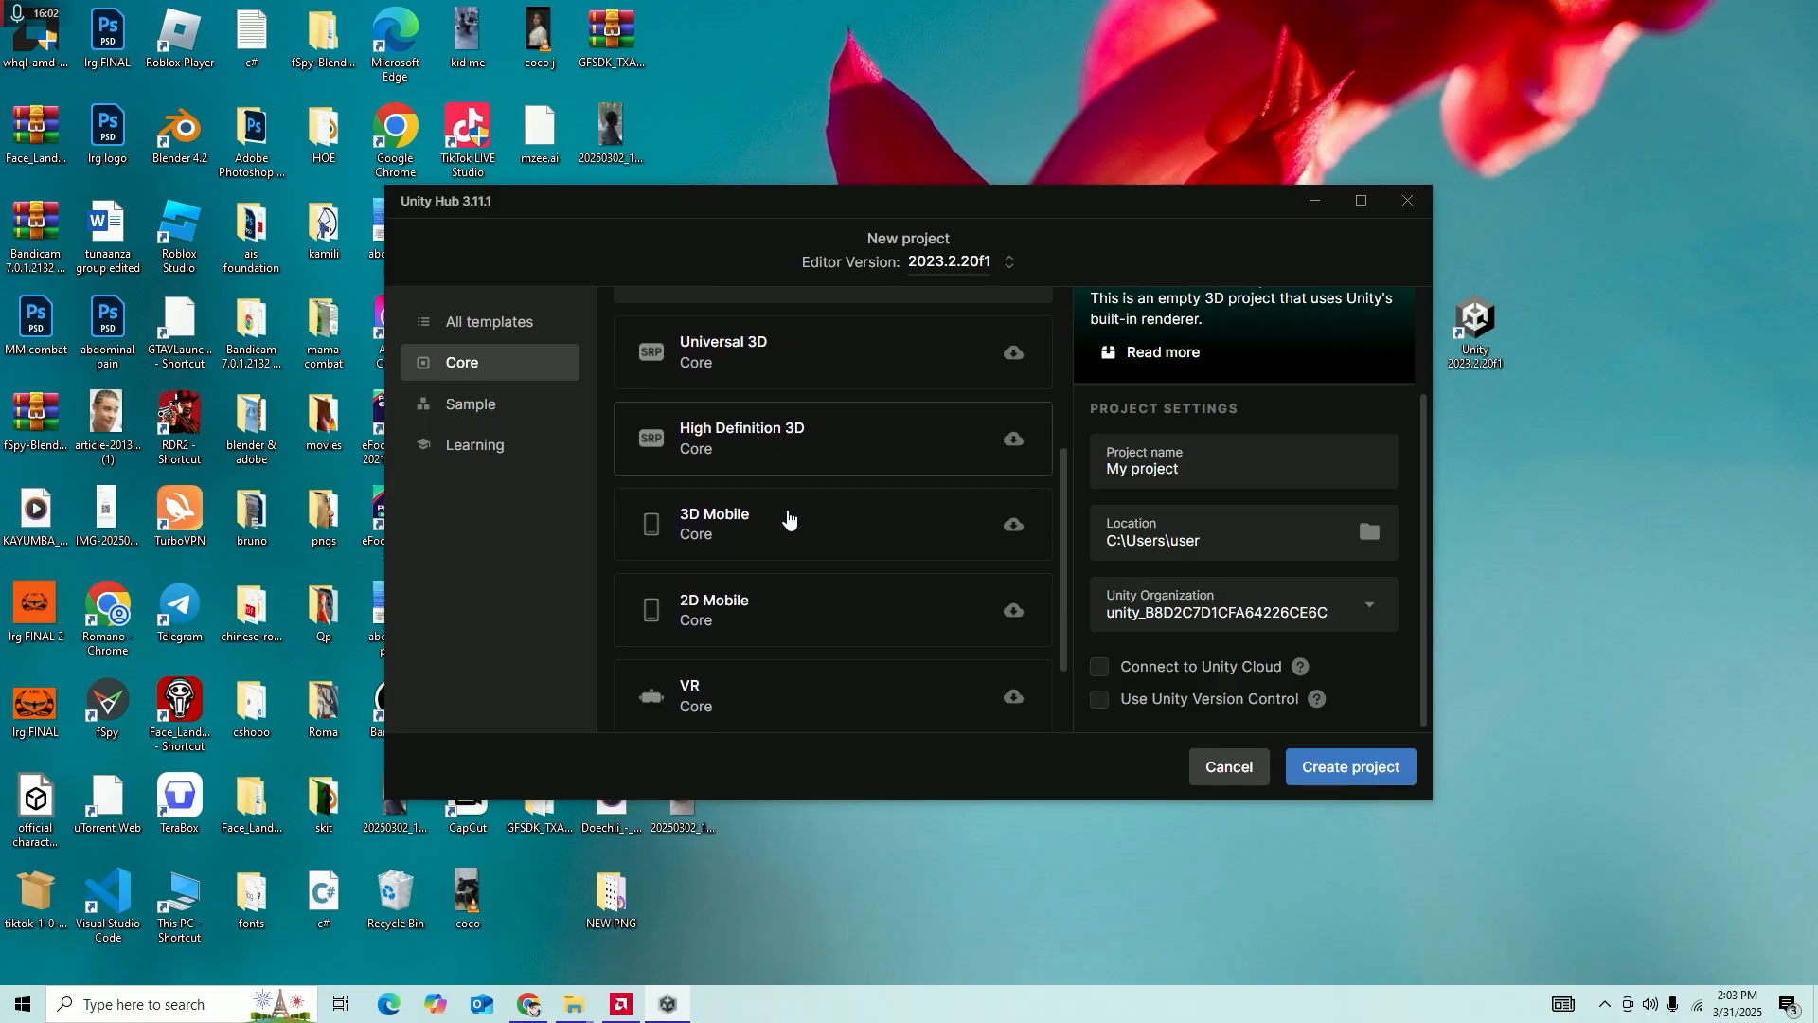
{"action": "left_click", "coordinate": [1016, 431]}
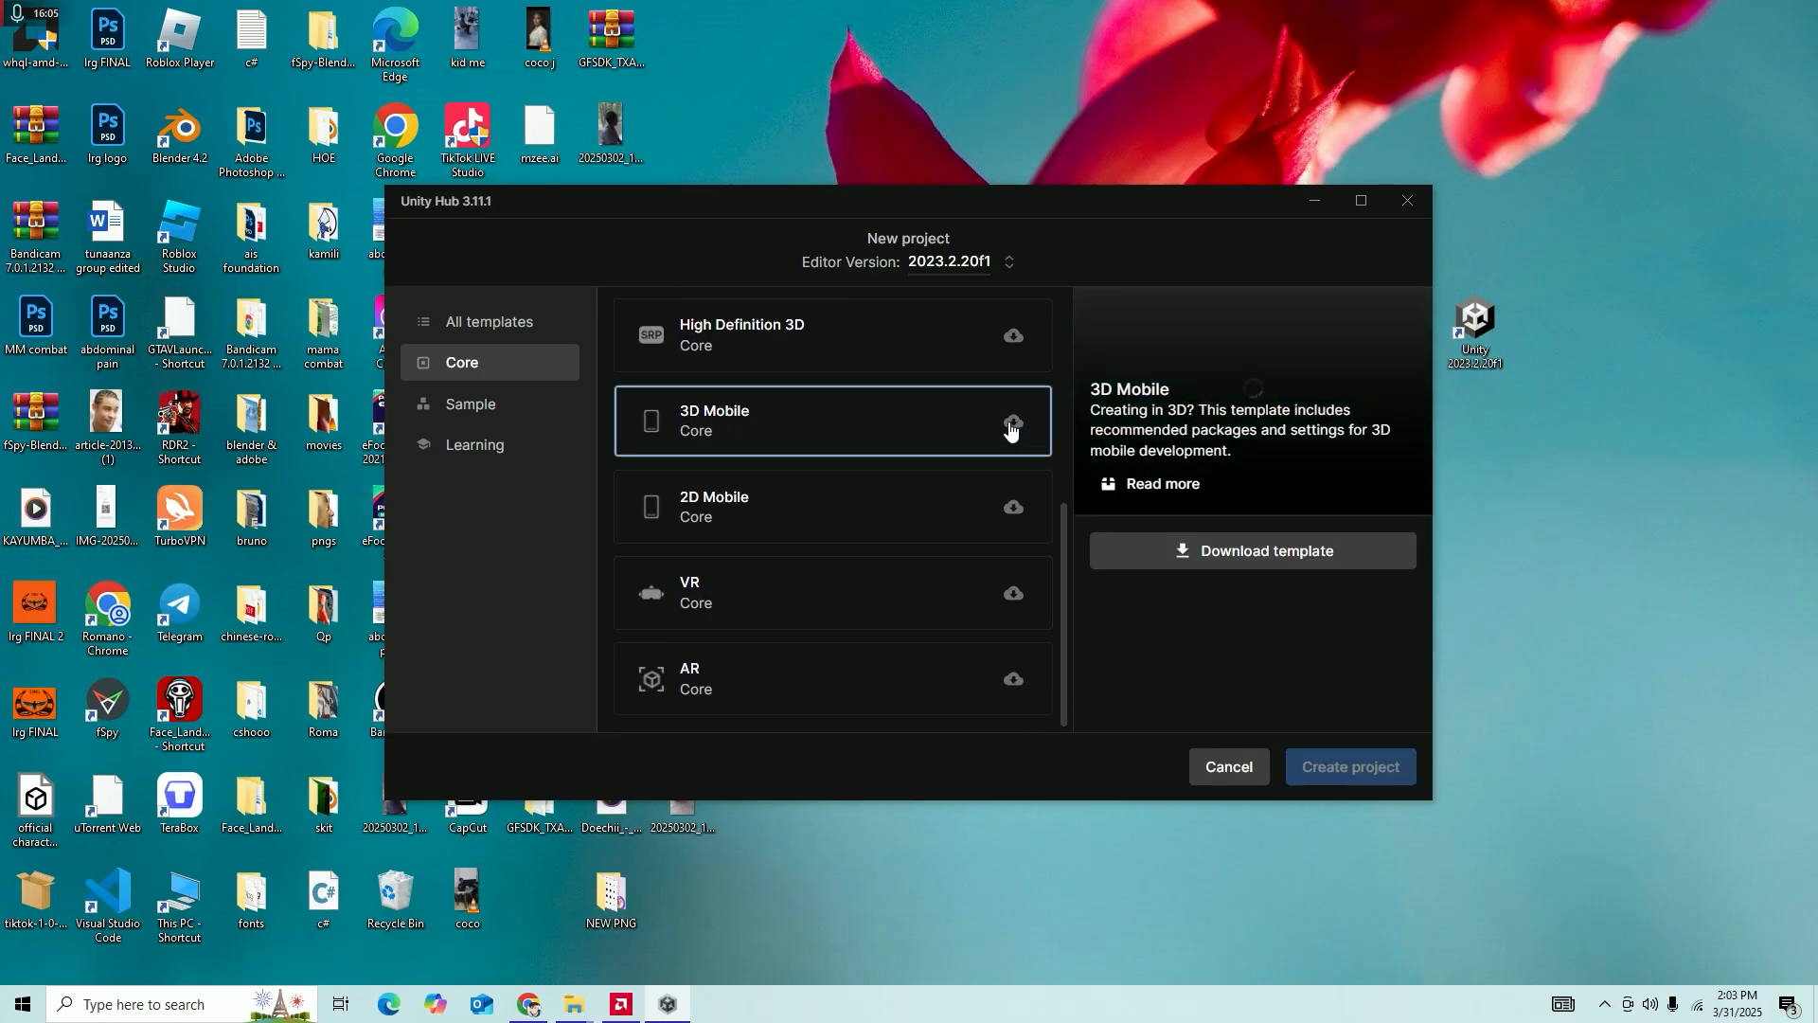
{"action": "left_click", "coordinate": [1248, 557]}
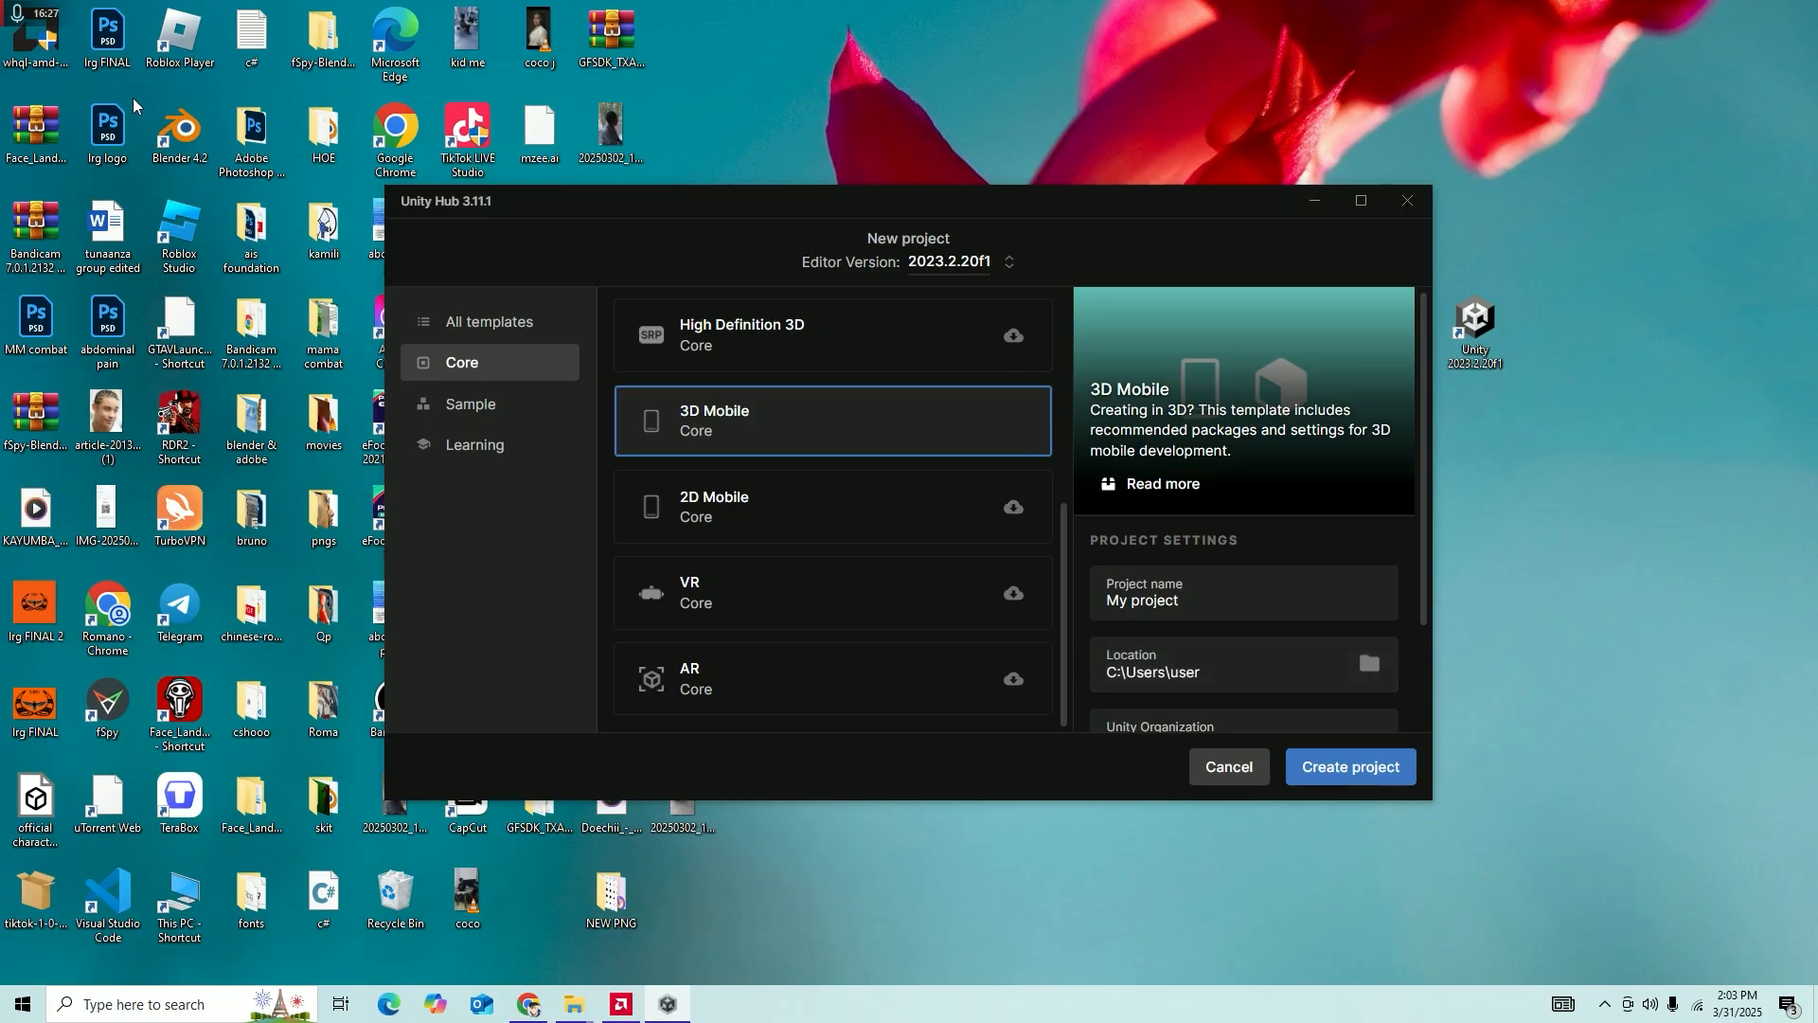
{"action": "left_click", "coordinate": [610, 1010]}
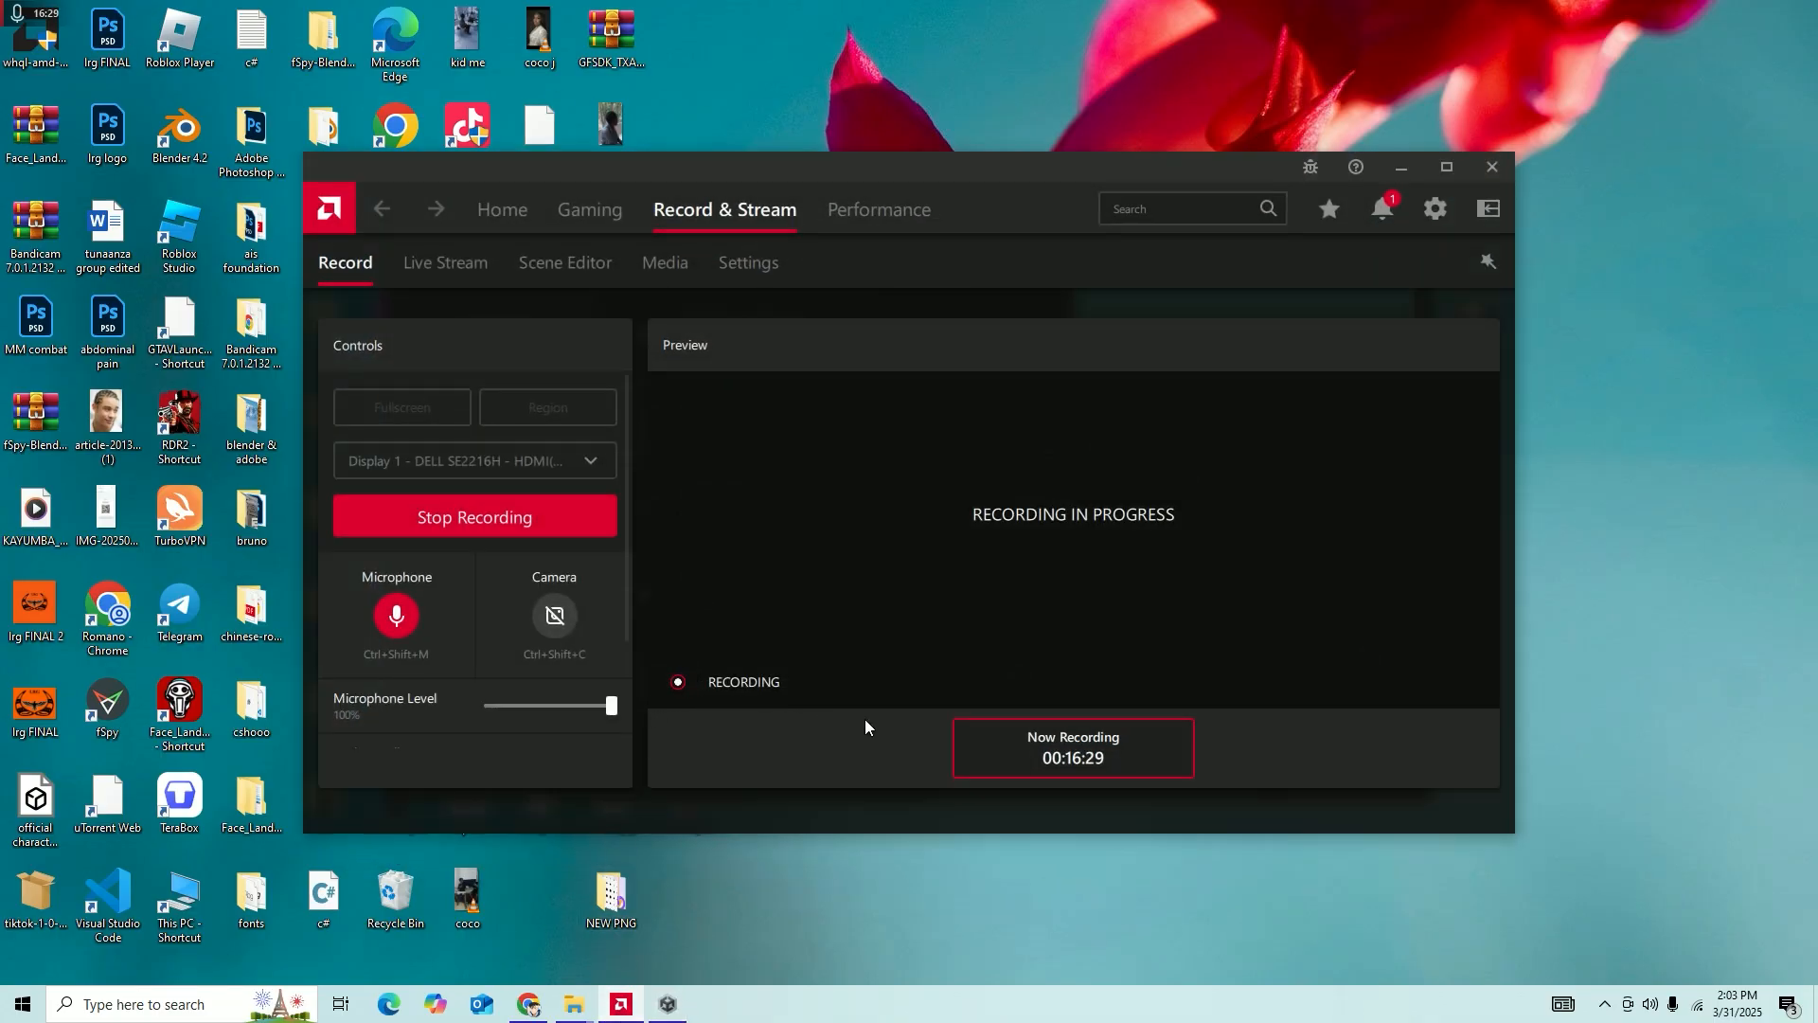